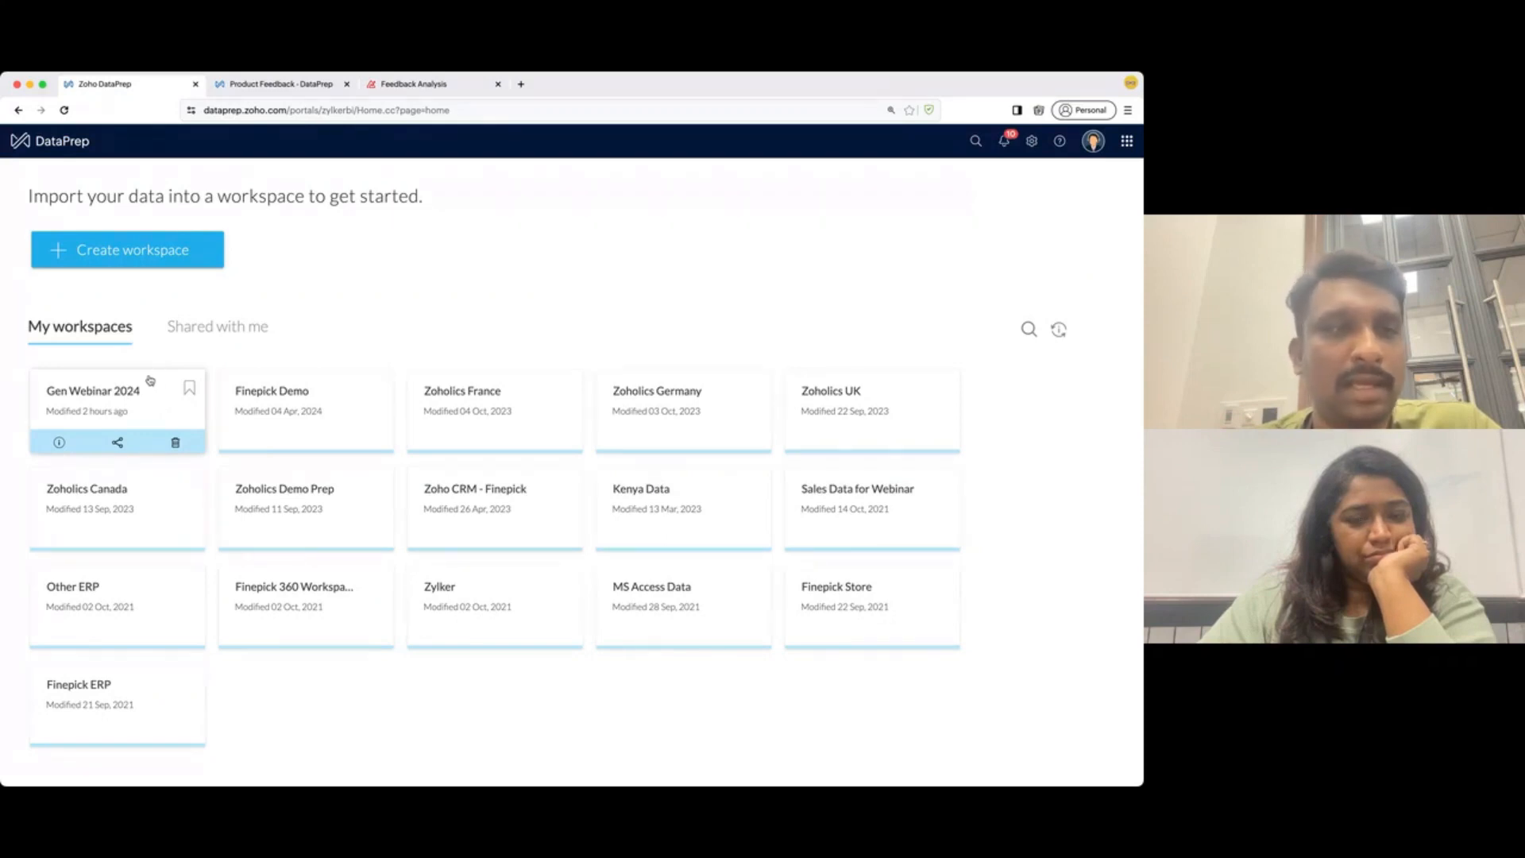
{"action": "left_click", "coordinate": [157, 252]}
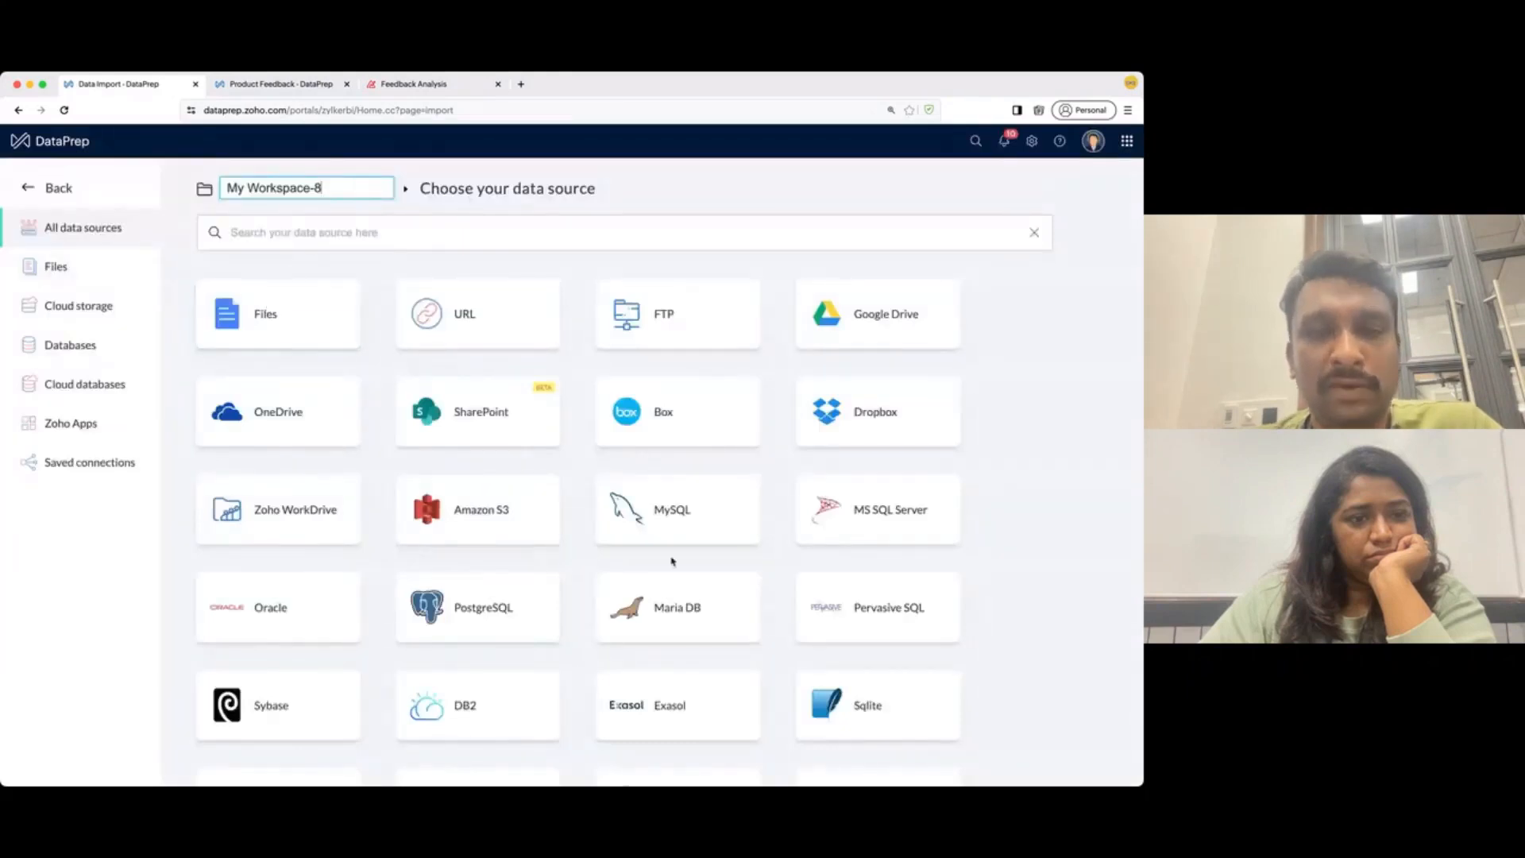
{"action": "left_click", "coordinate": [717, 773]}
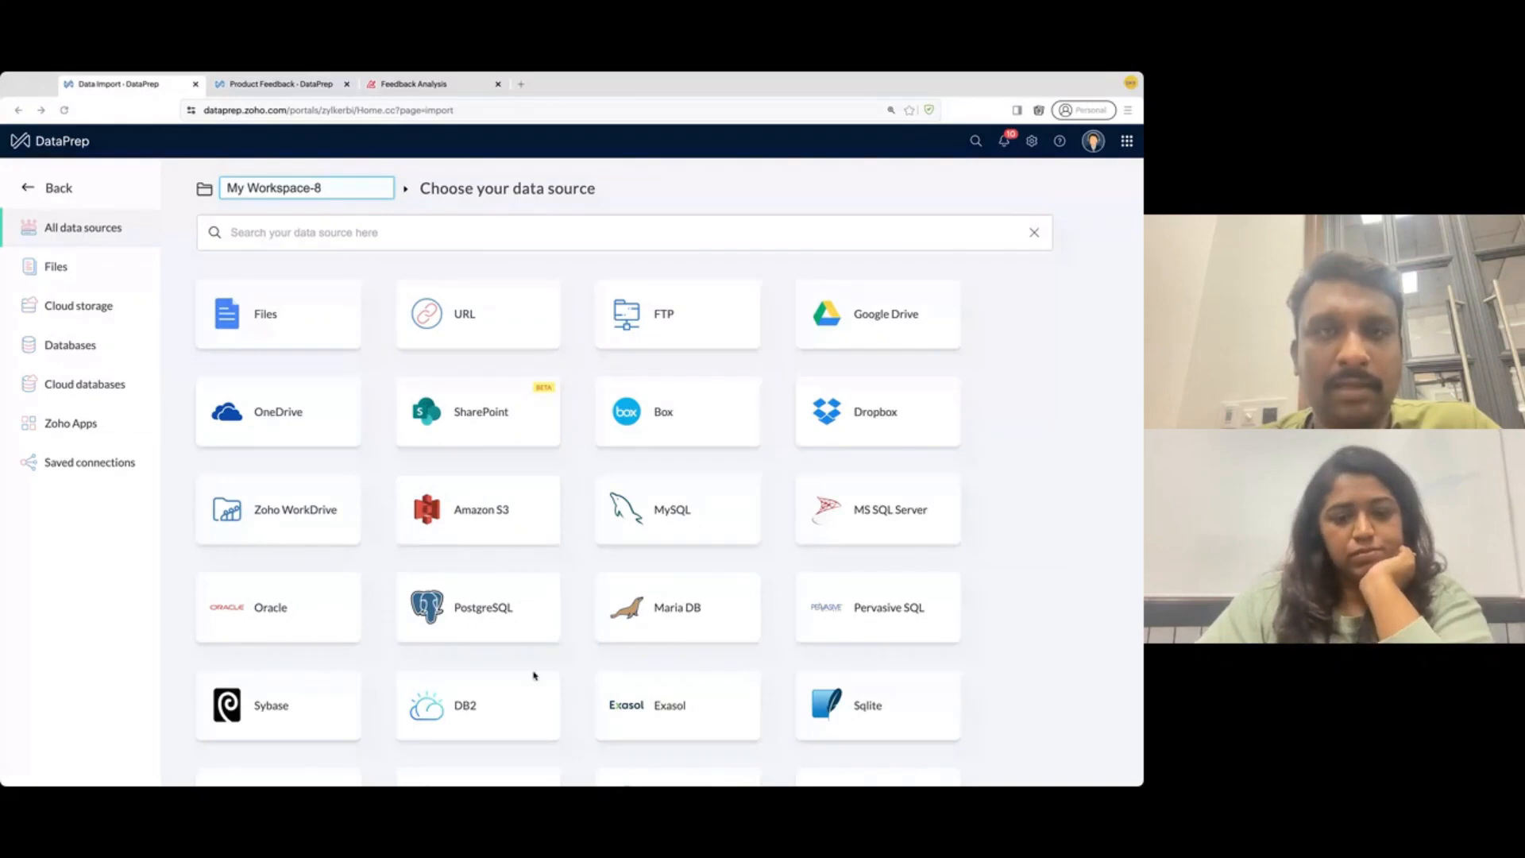
{"action": "left_click", "coordinate": [551, 556]}
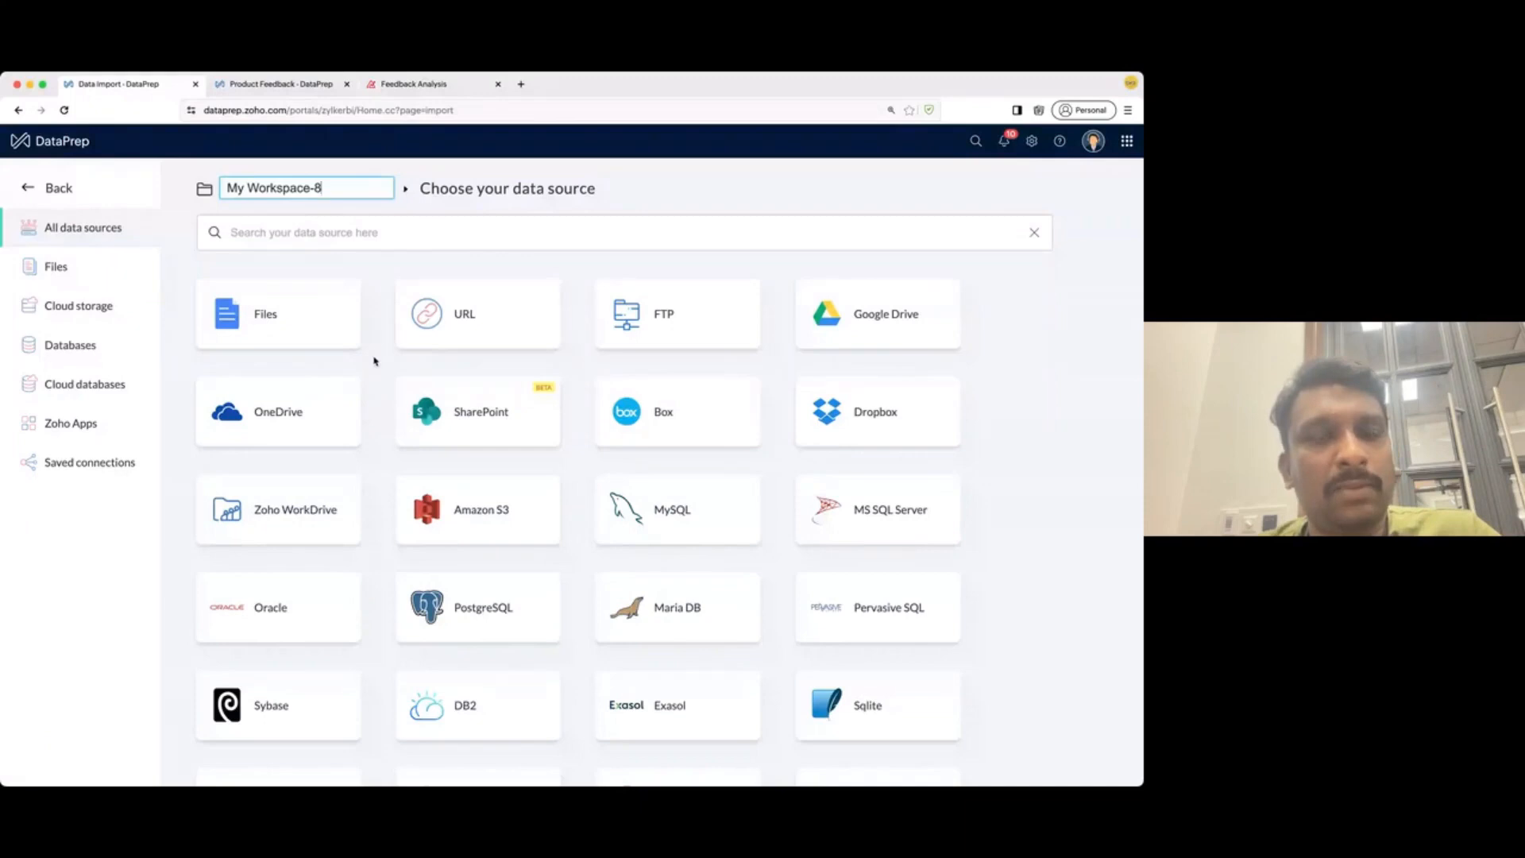
{"action": "left_click", "coordinate": [64, 267]}
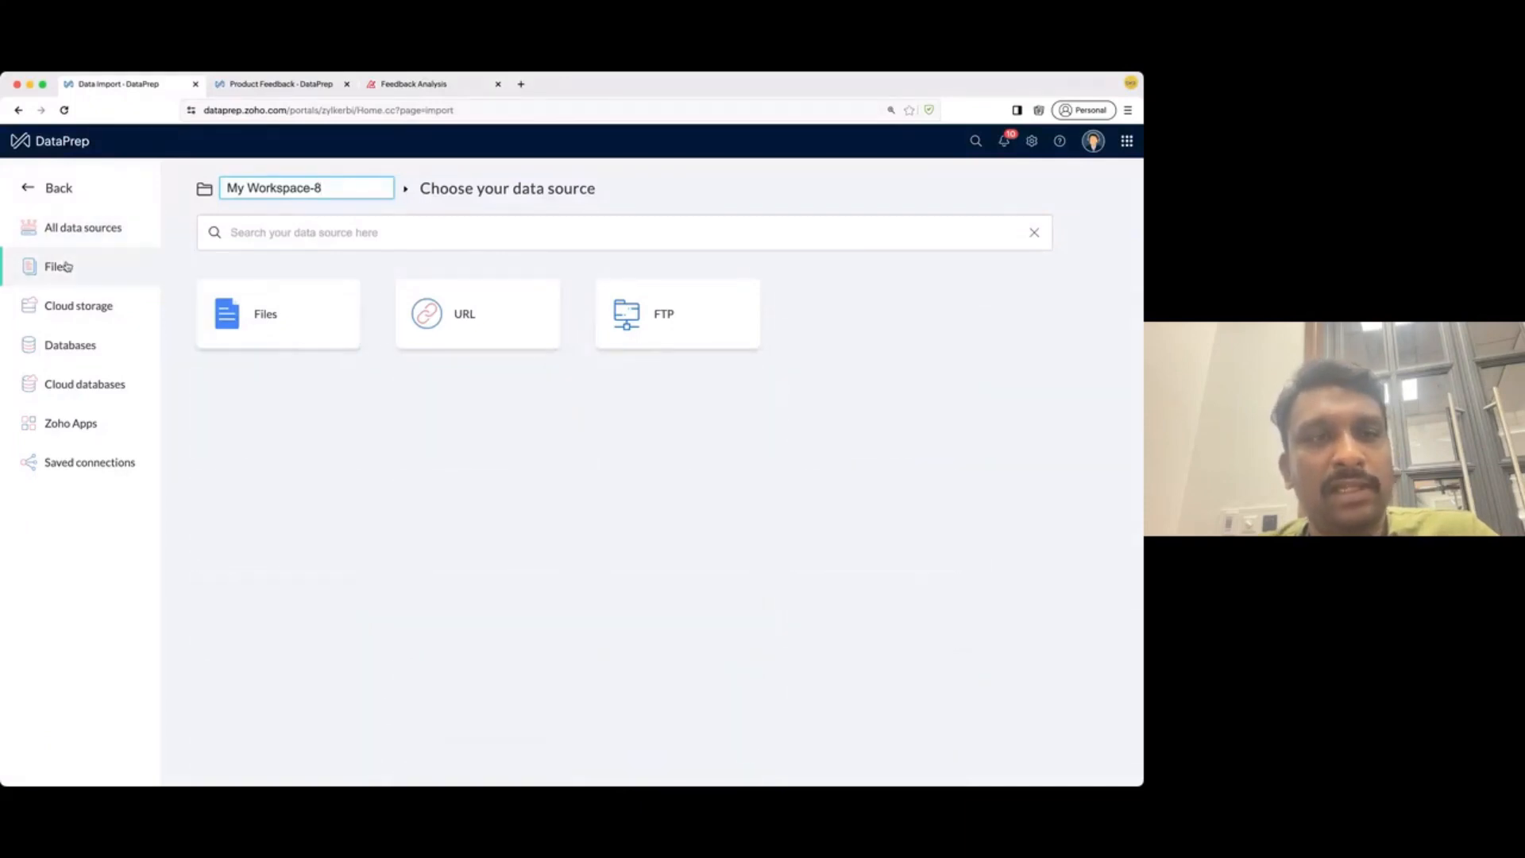
{"action": "left_click", "coordinate": [85, 312]}
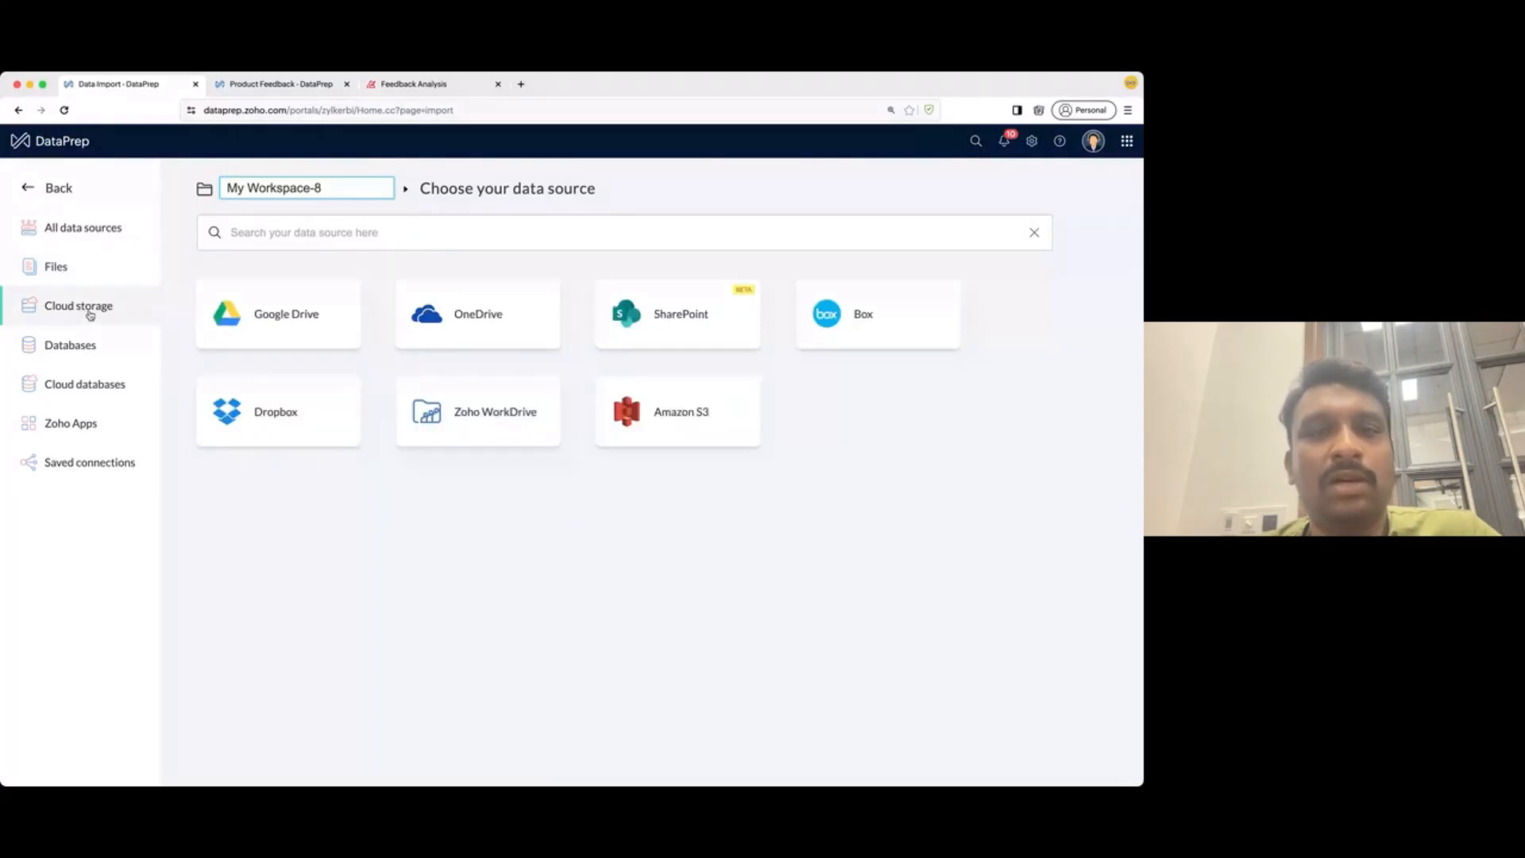
{"action": "left_click", "coordinate": [87, 348]}
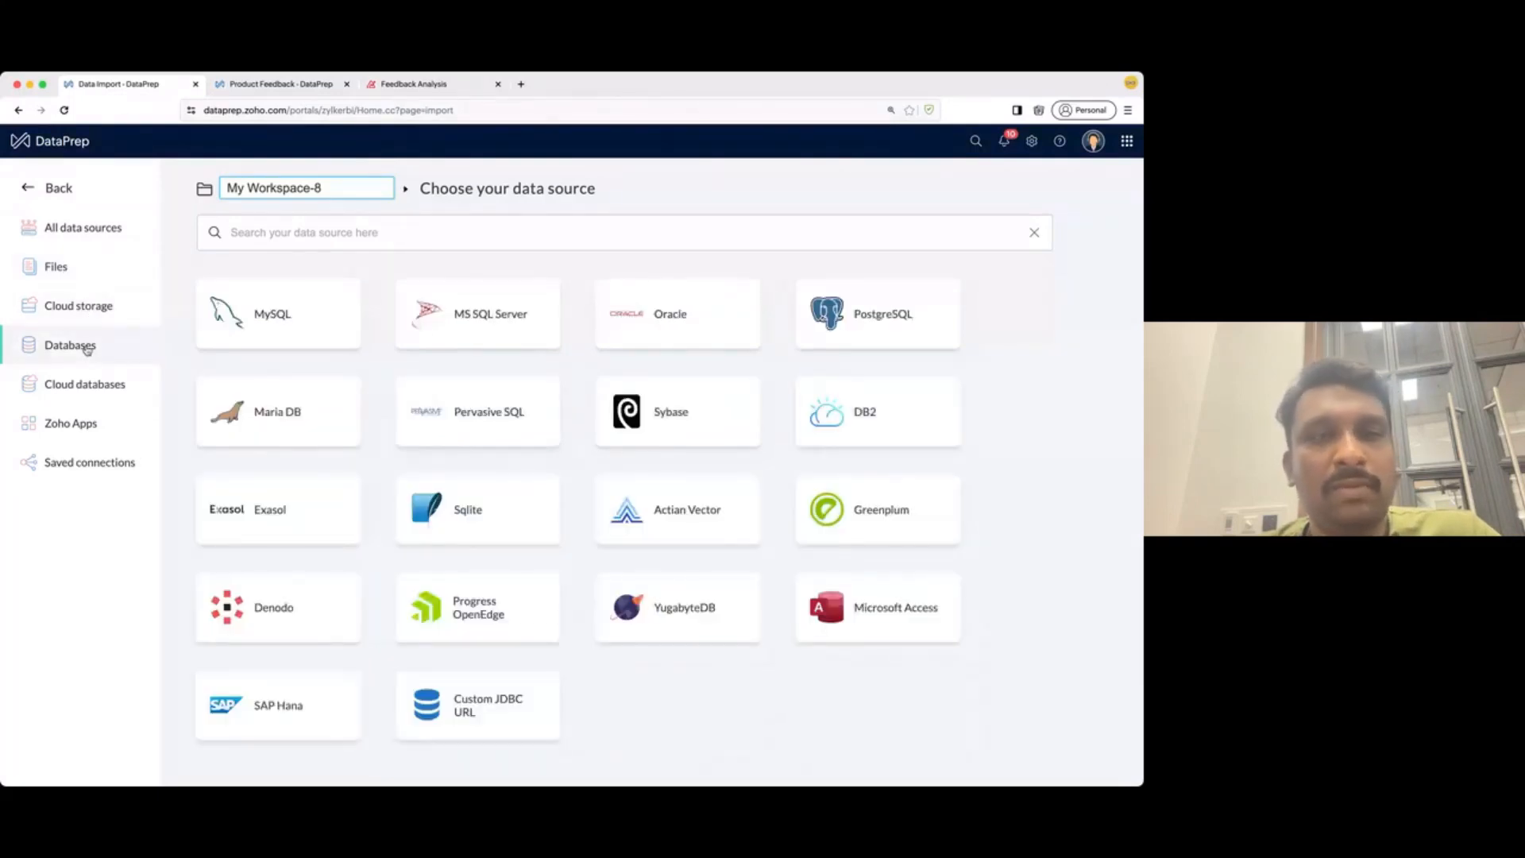
{"action": "left_click", "coordinate": [88, 389]}
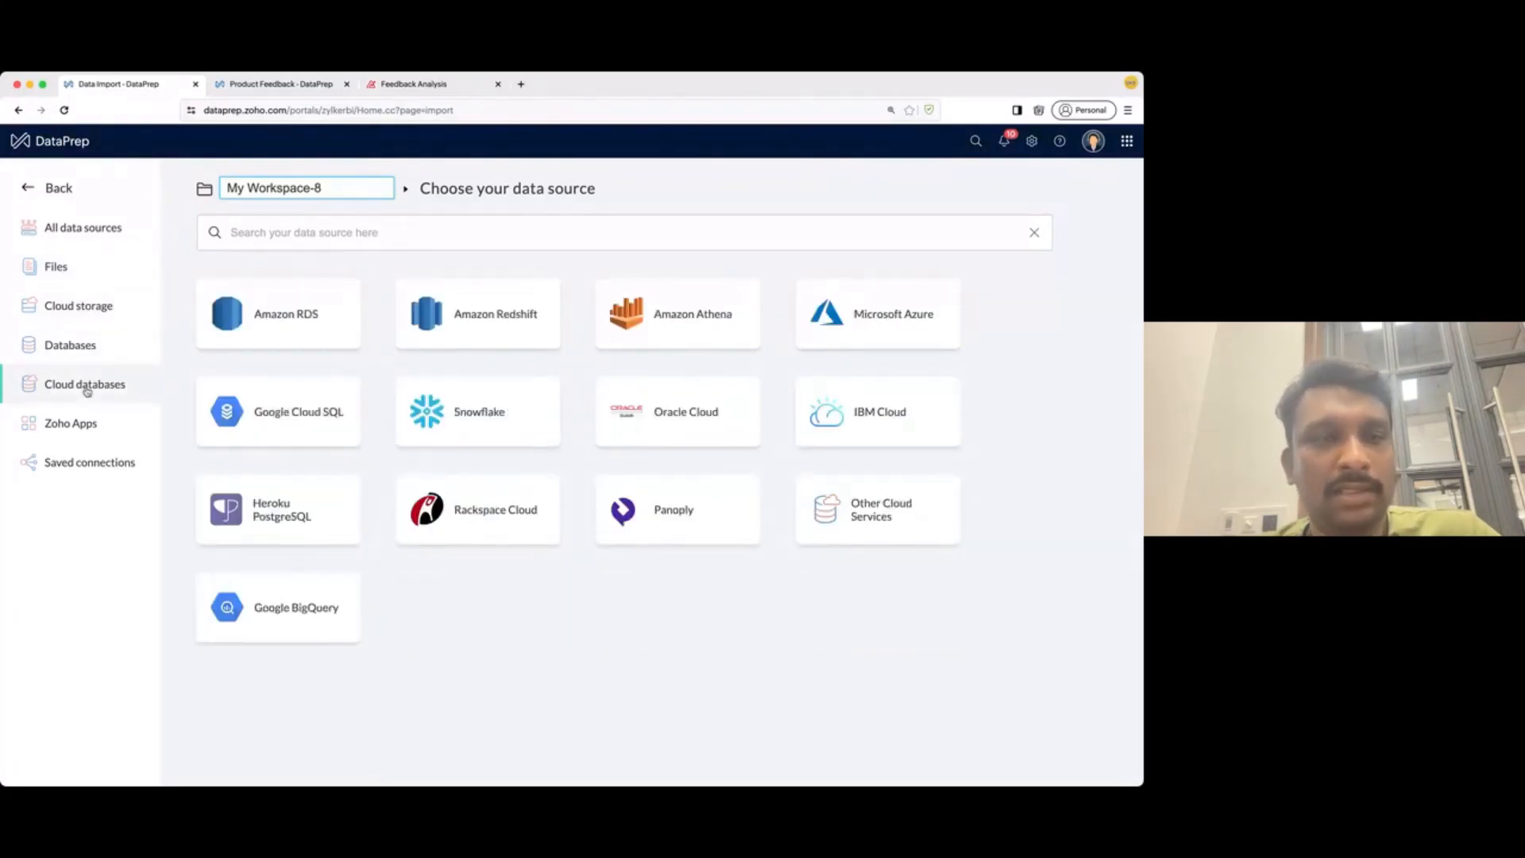
{"action": "left_click", "coordinate": [83, 424]}
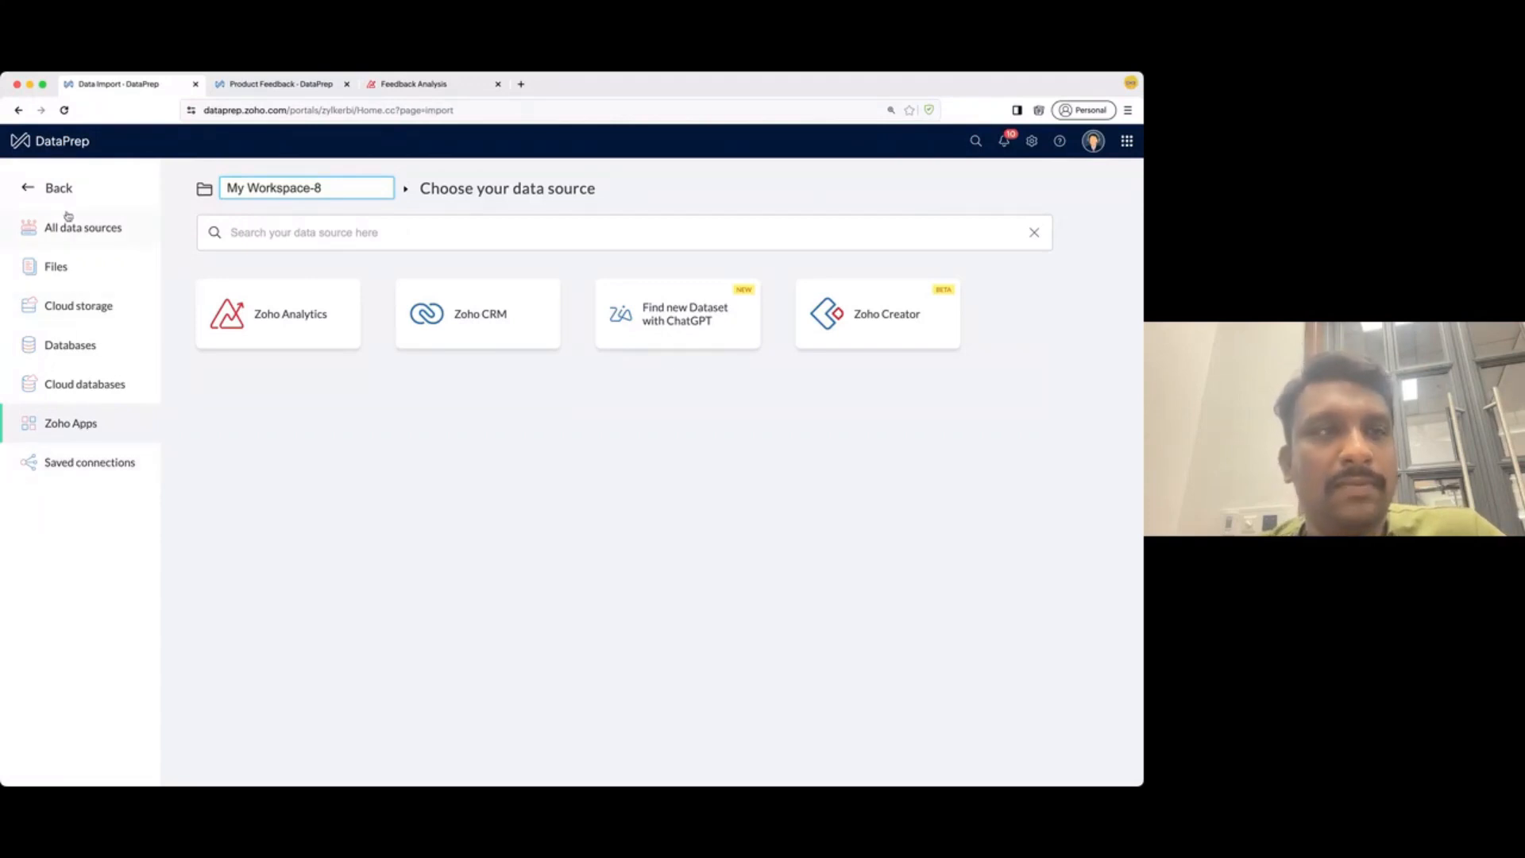
{"action": "left_click", "coordinate": [29, 189]}
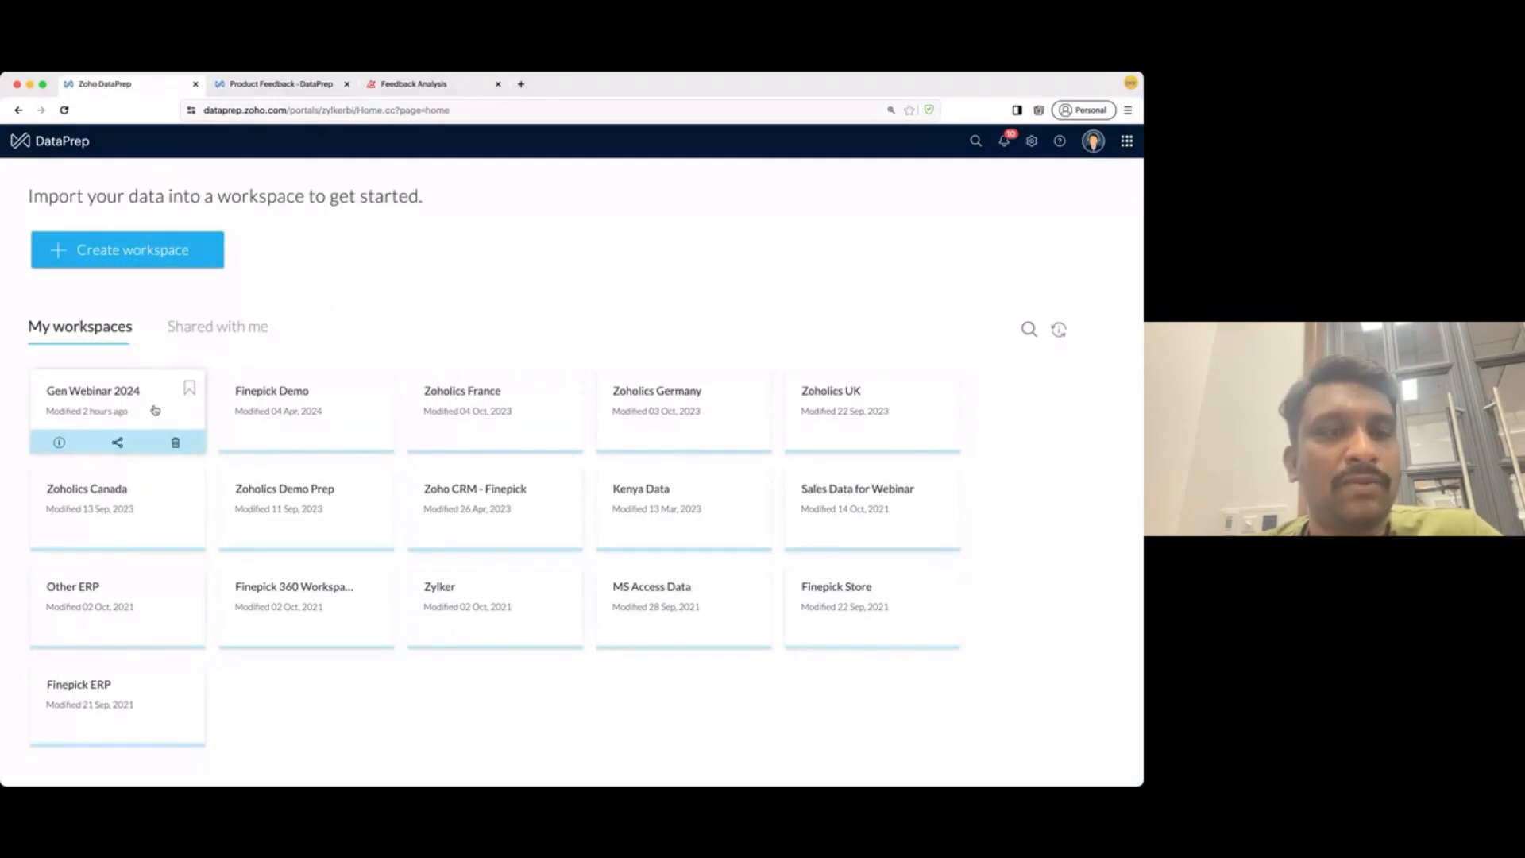
- Enter the Gen Webinar 2024 workspace and open TechDisrupt_Event_Leads (30 rows, 12 columns)
{"action": "left_click", "coordinate": [155, 410]}
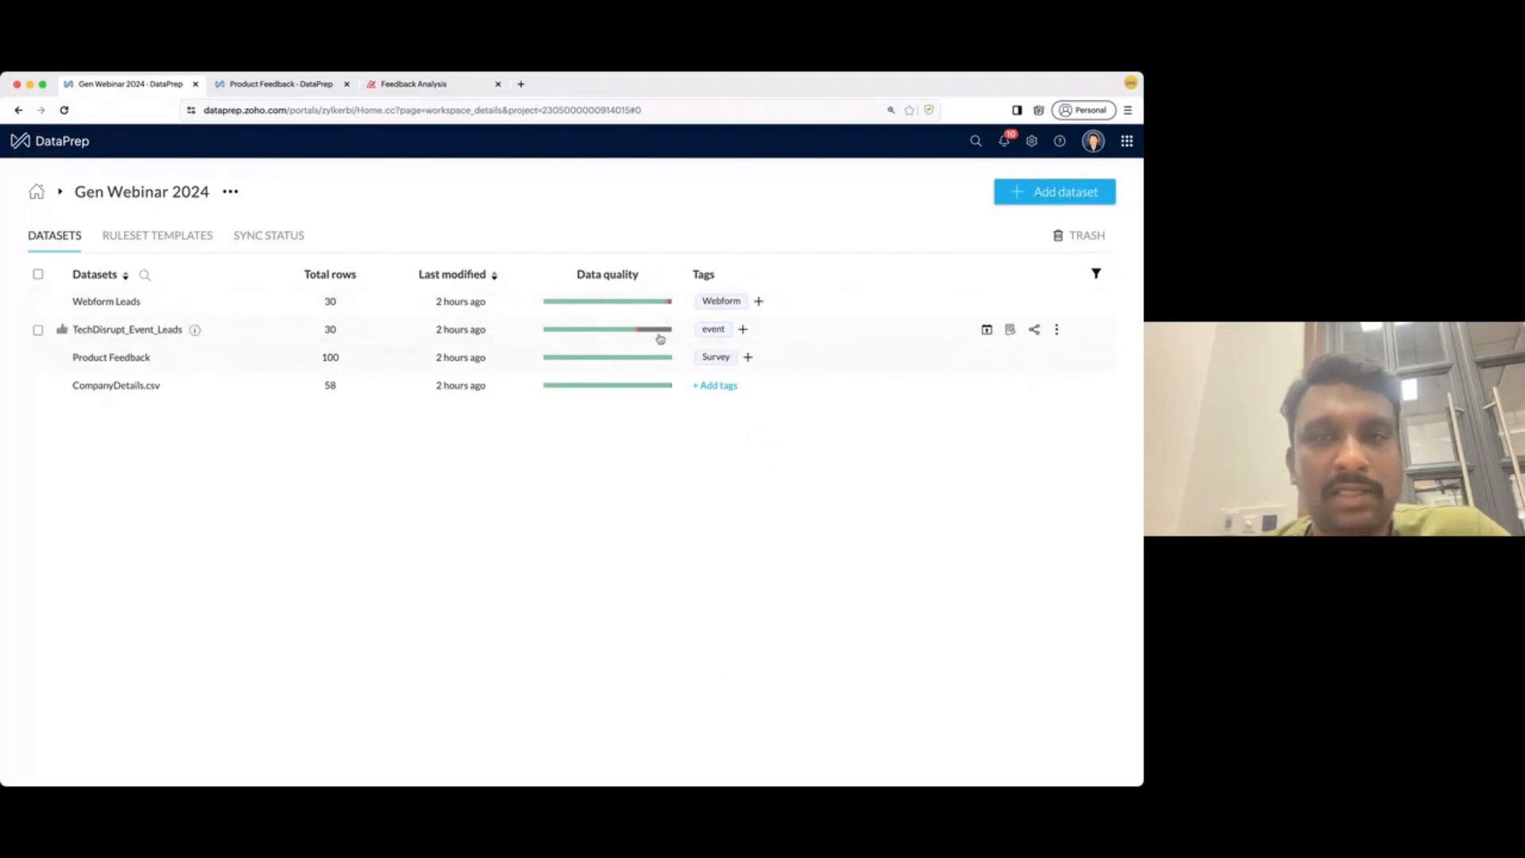
{"action": "left_click", "coordinate": [159, 332]}
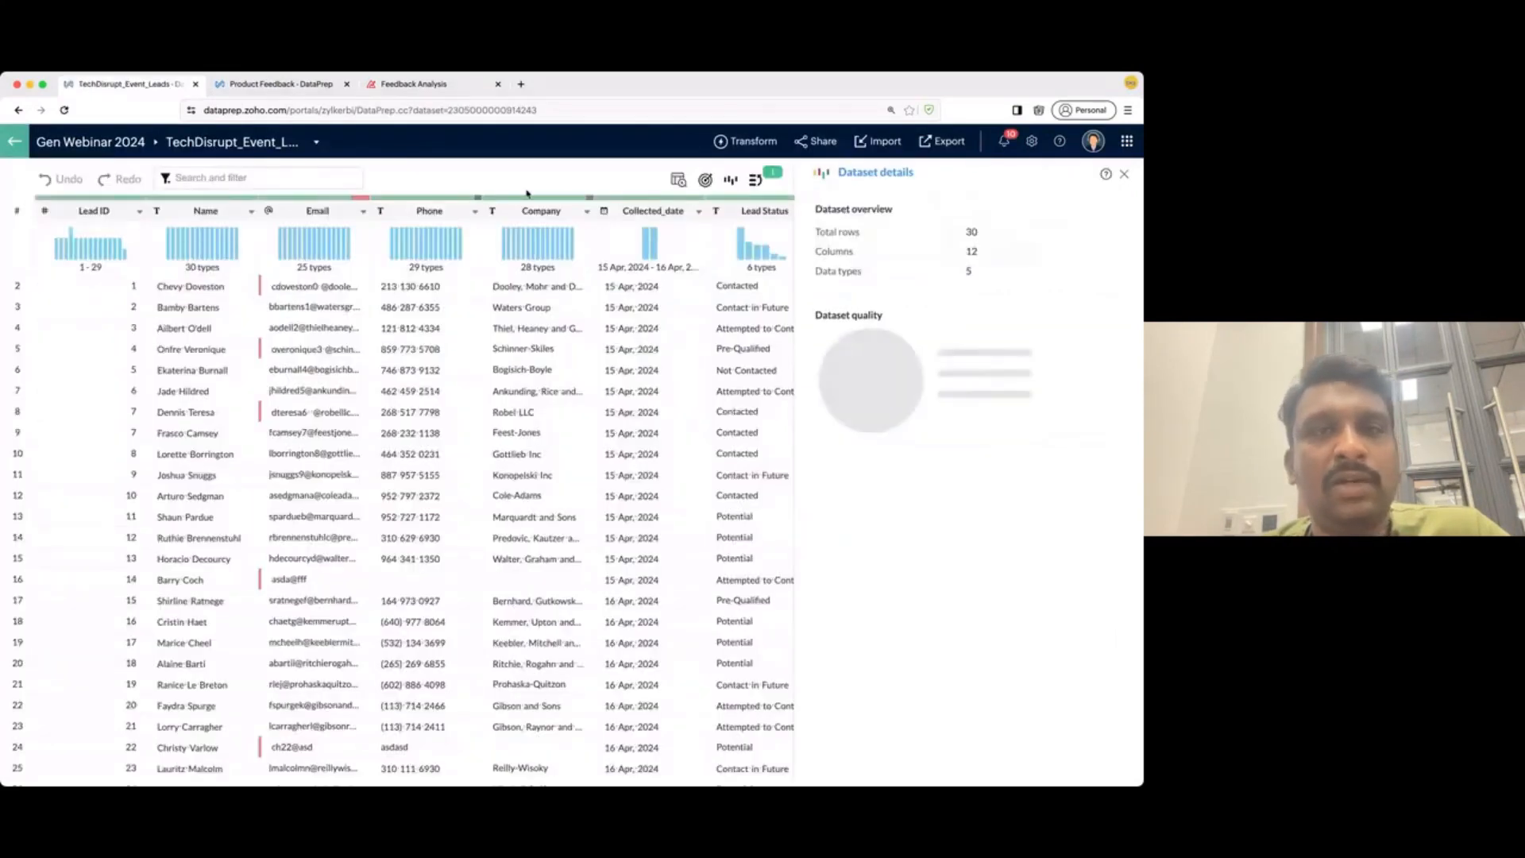
- Zoom the page in and scan across the columns, checking the Email quality bar
{"action": "key", "text": "super+equal"}
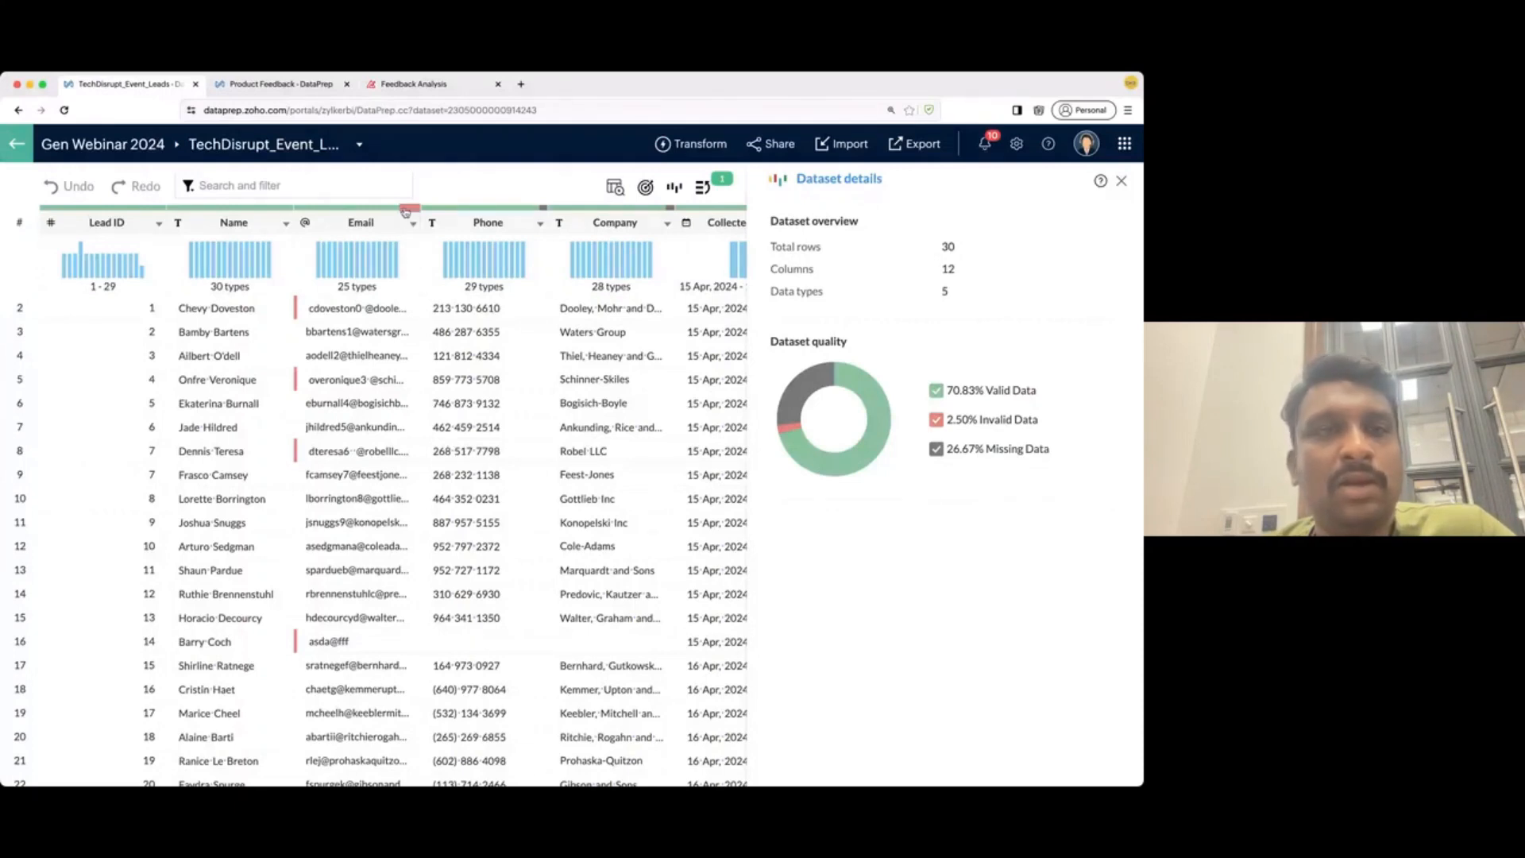
{"action": "mouse_move", "coordinate": [396, 212]}
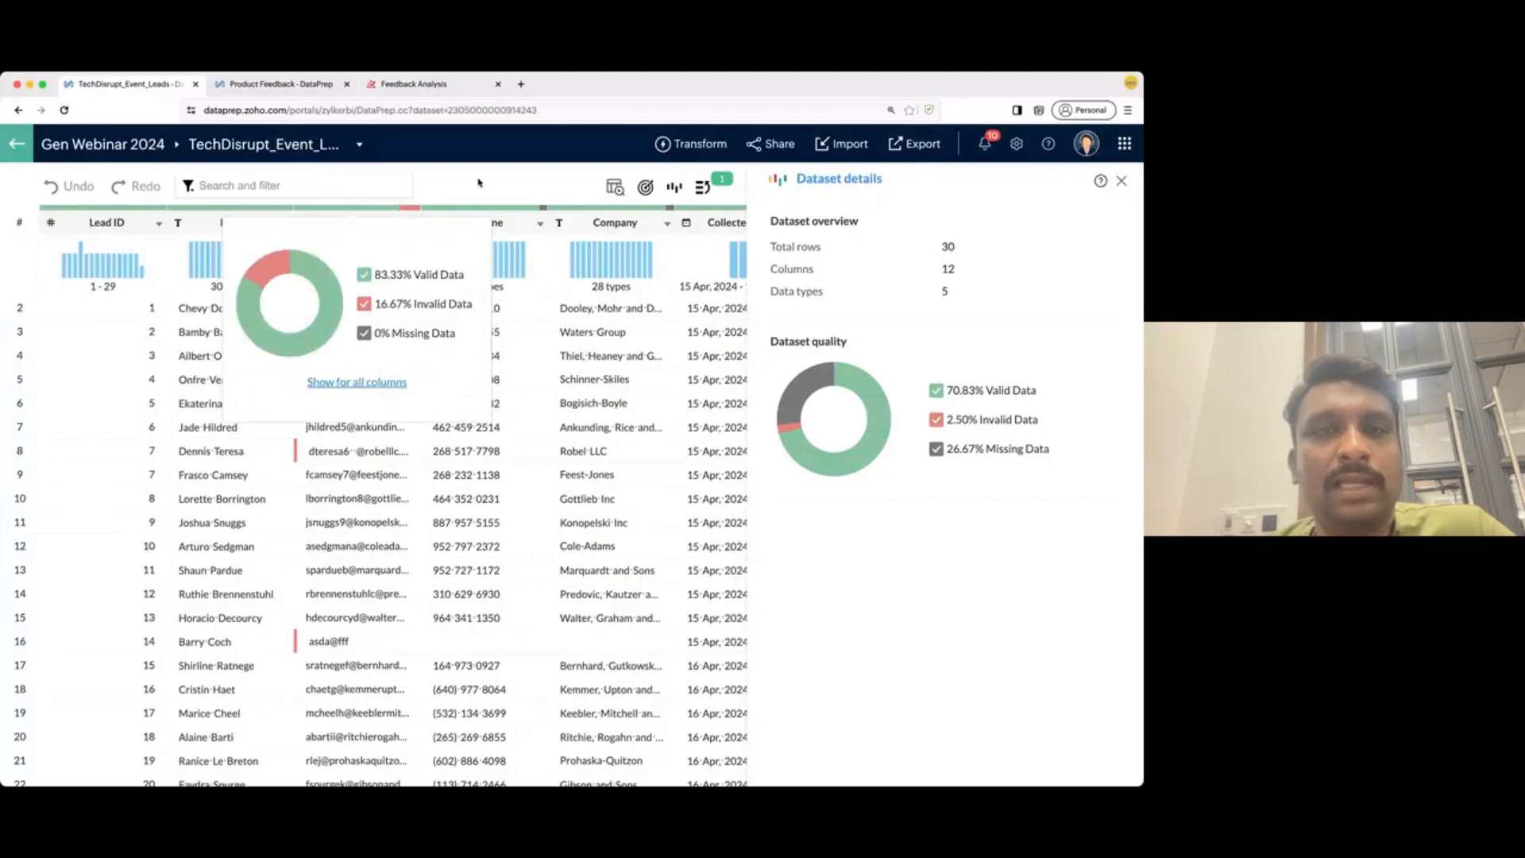
{"action": "scroll", "coordinate": [580, 457], "scroll_direction": "right", "scroll_amount": 10}
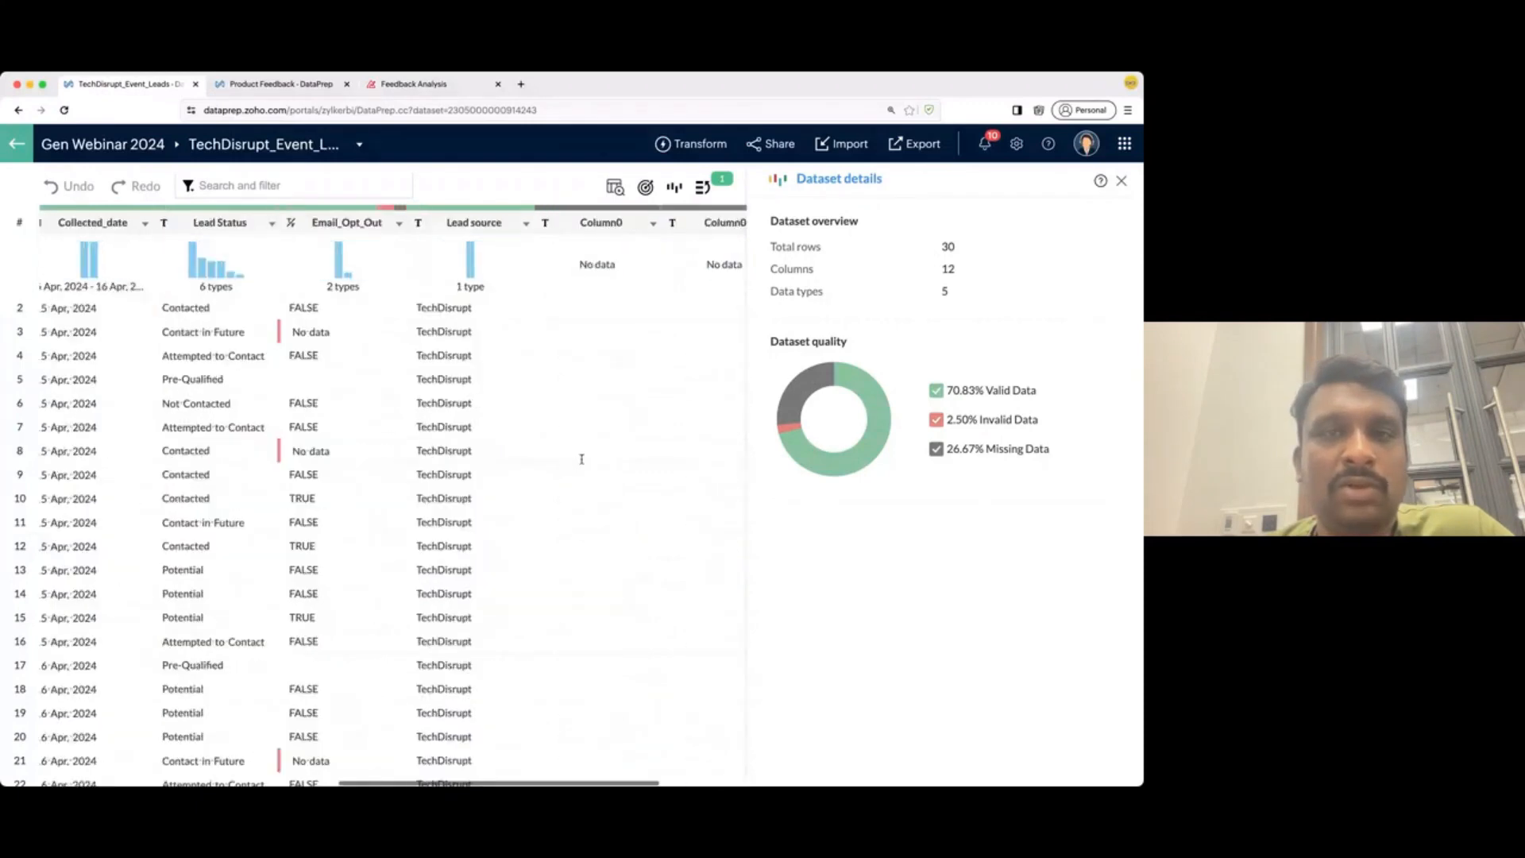
{"action": "scroll", "coordinate": [582, 459], "scroll_direction": "right", "scroll_amount": 1}
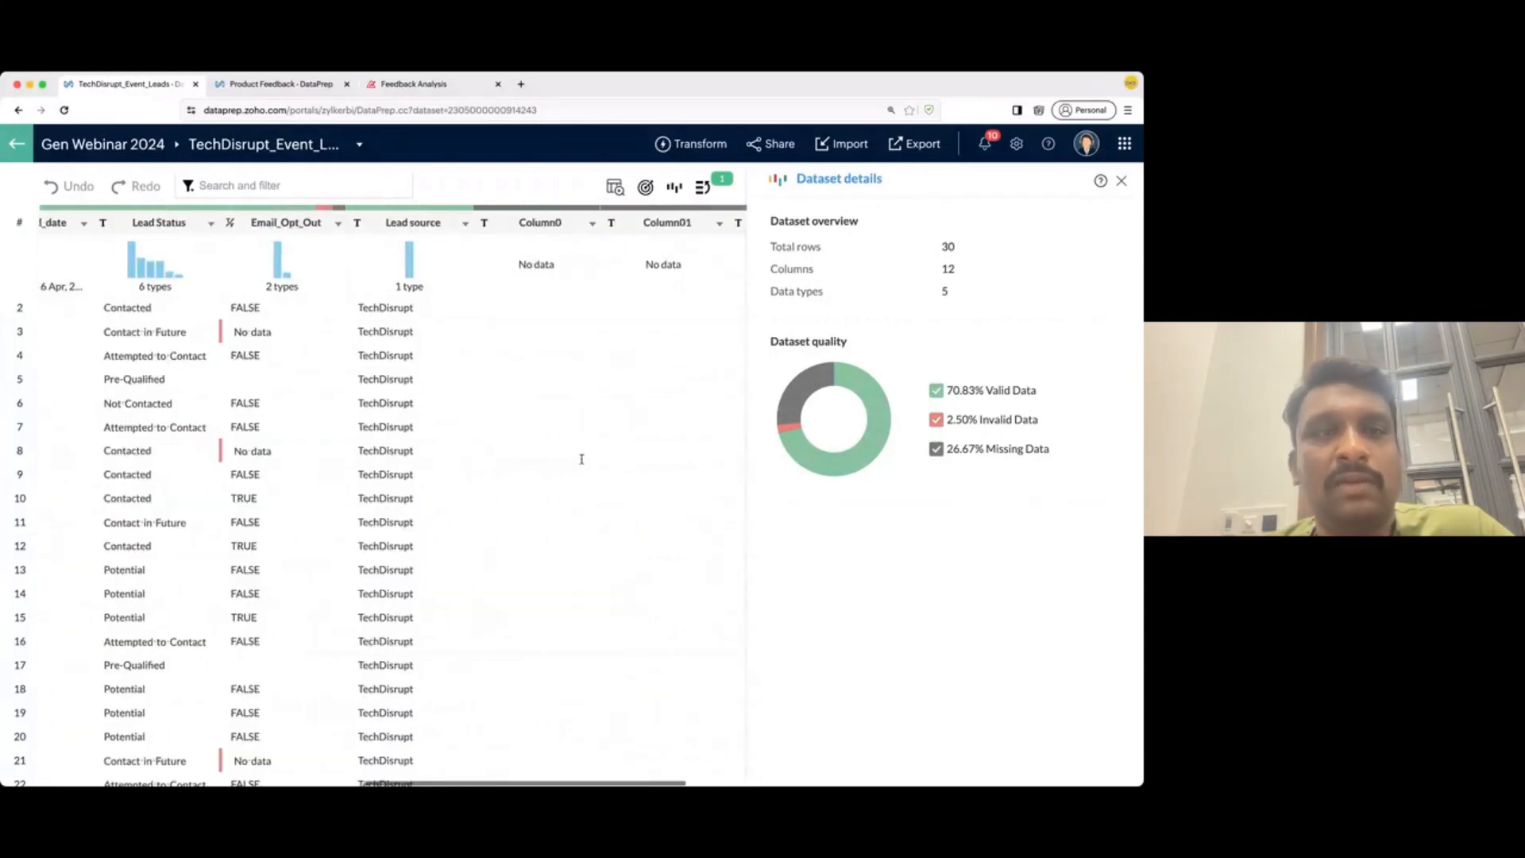
{"action": "scroll", "coordinate": [582, 459], "scroll_direction": "left", "scroll_amount": 10}
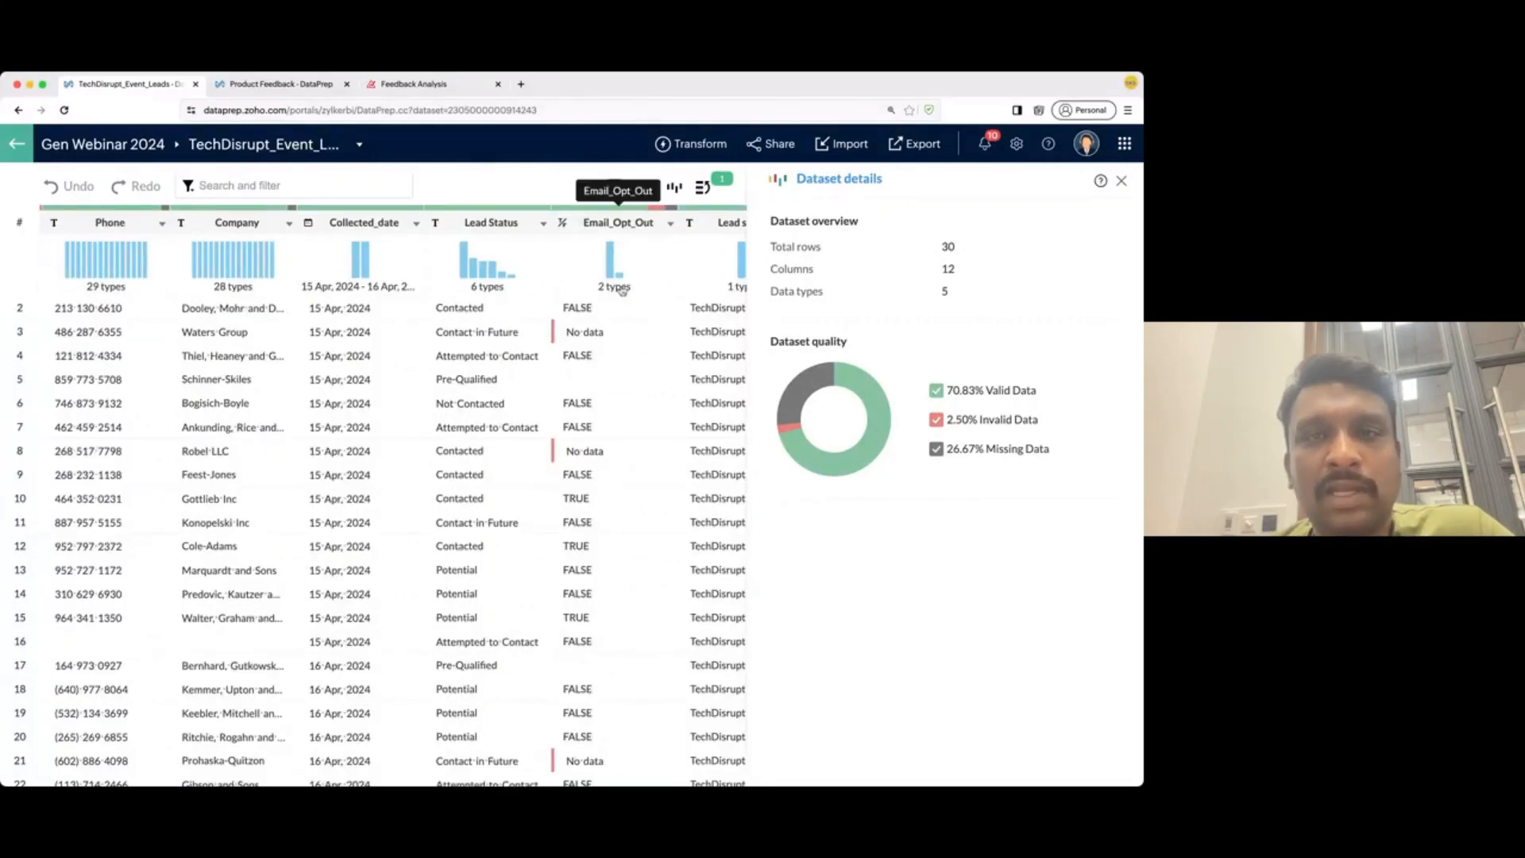
{"action": "scroll", "coordinate": [580, 389], "scroll_direction": "left", "scroll_amount": 1}
{"action": "scroll", "coordinate": [255, 265], "scroll_direction": "left", "scroll_amount": 5}
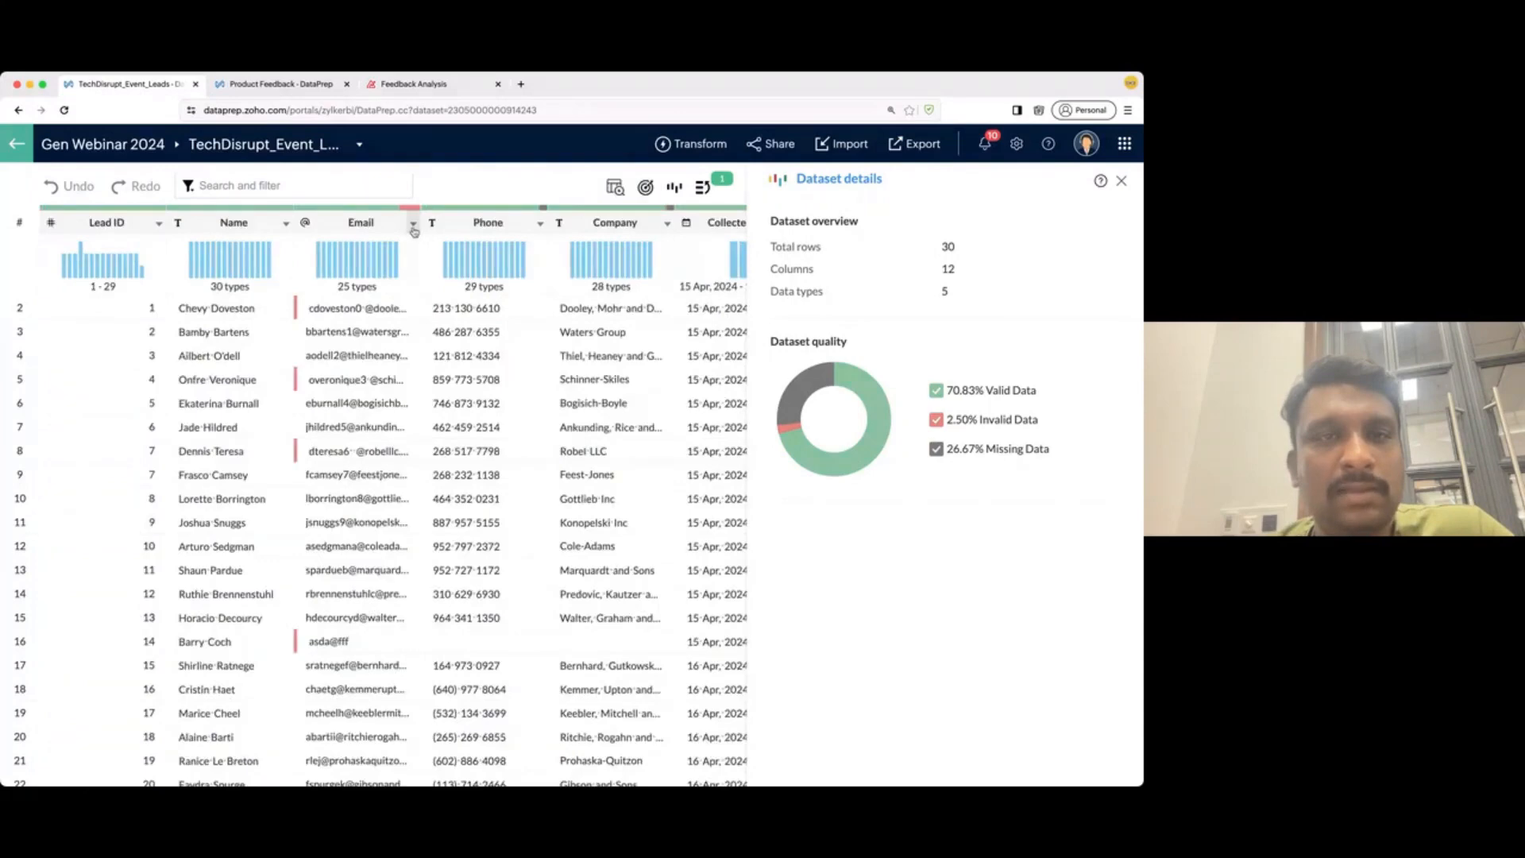
- Widen the Email column to show full addresses, revealing three invalid entries
{"action": "left_click_drag", "start_coordinate": [521, 237], "coordinate": [523, 238]}
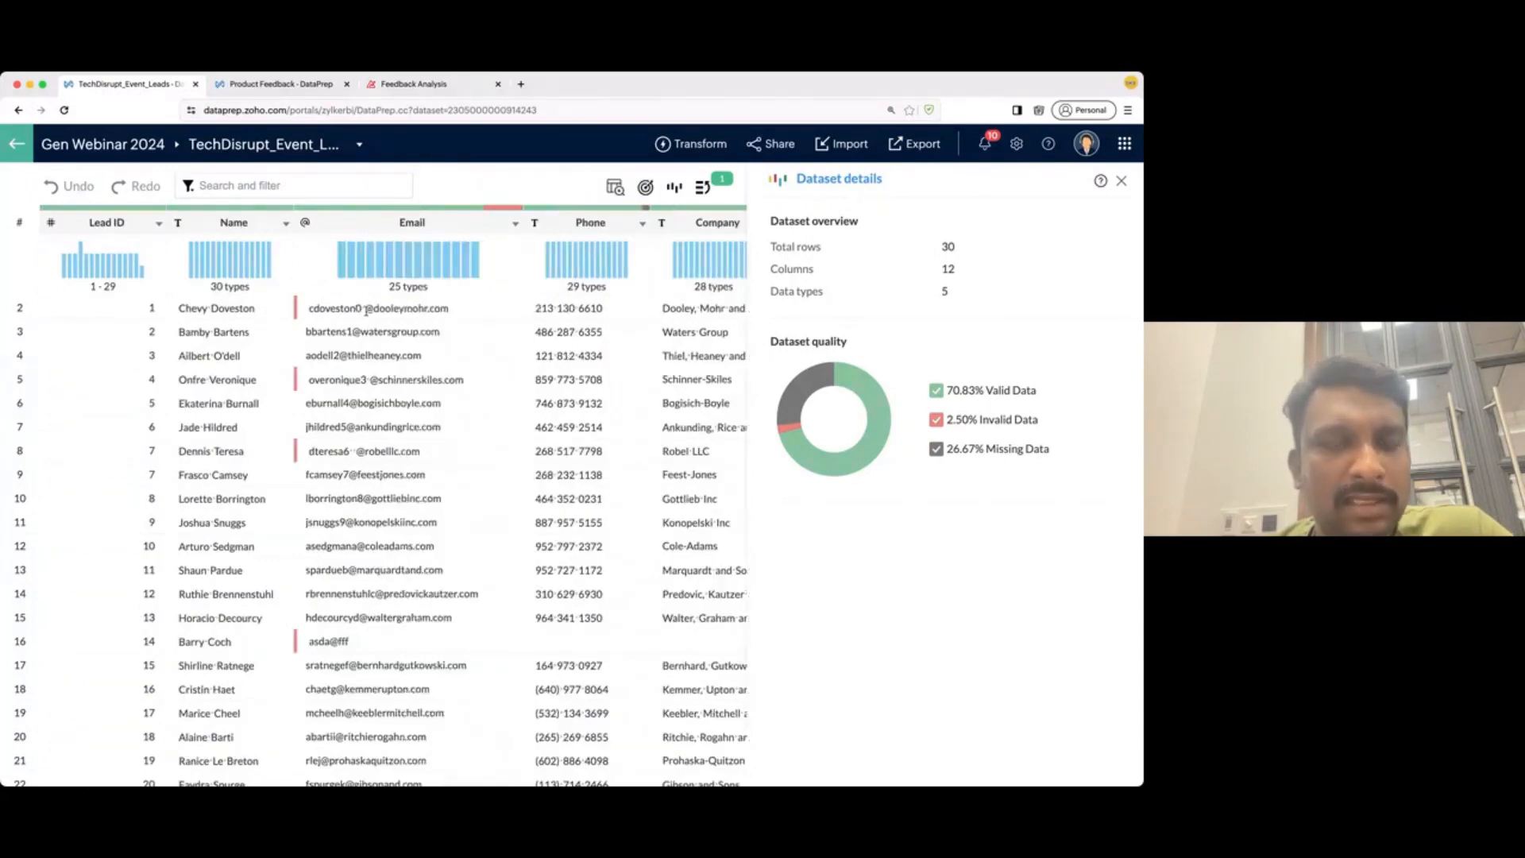
{"action": "scroll", "coordinate": [363, 310], "scroll_direction": "up", "scroll_amount": 5}
{"action": "scroll", "coordinate": [364, 310], "scroll_direction": "up", "scroll_amount": 3}
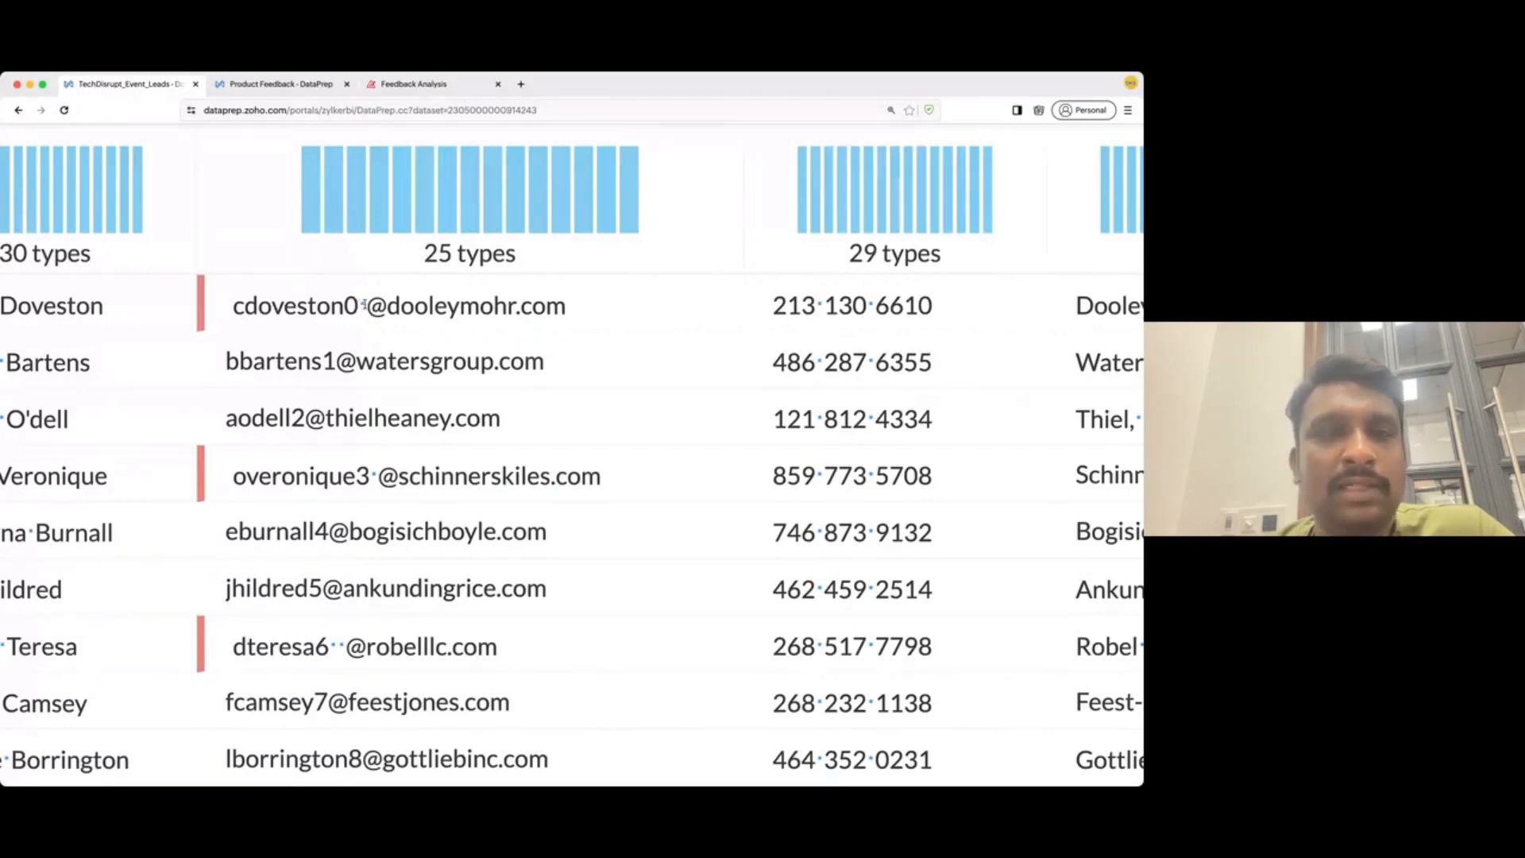
{"action": "scroll", "coordinate": [252, 397], "scroll_direction": "down", "scroll_amount": 3}
{"action": "scroll", "coordinate": [252, 396], "scroll_direction": "up", "scroll_amount": 3}
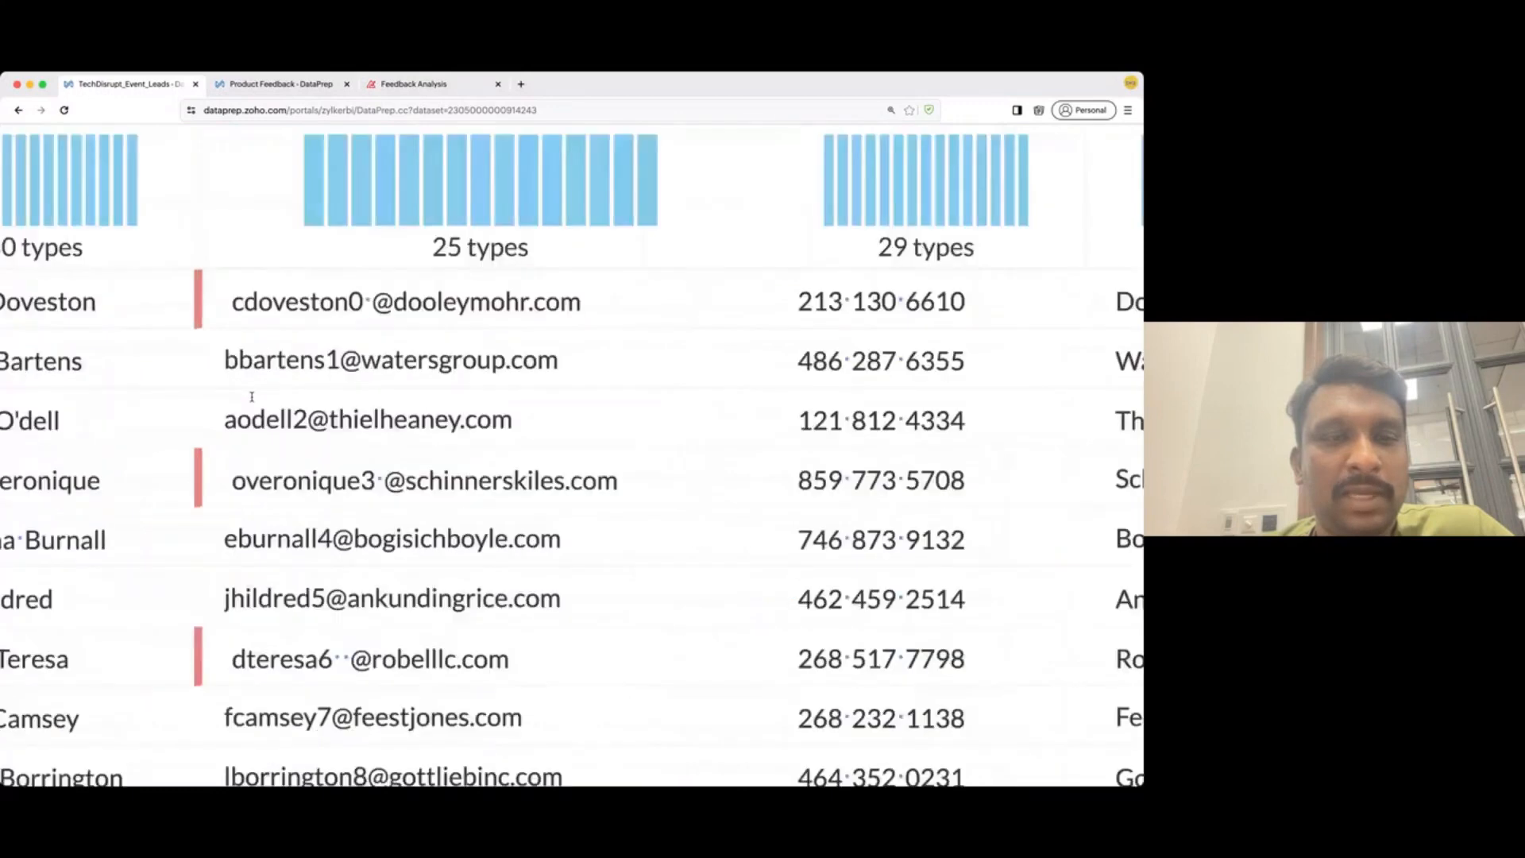
{"action": "scroll", "coordinate": [251, 397], "scroll_direction": "down", "scroll_amount": 3}
{"action": "scroll", "coordinate": [252, 396], "scroll_direction": "down", "scroll_amount": 2}
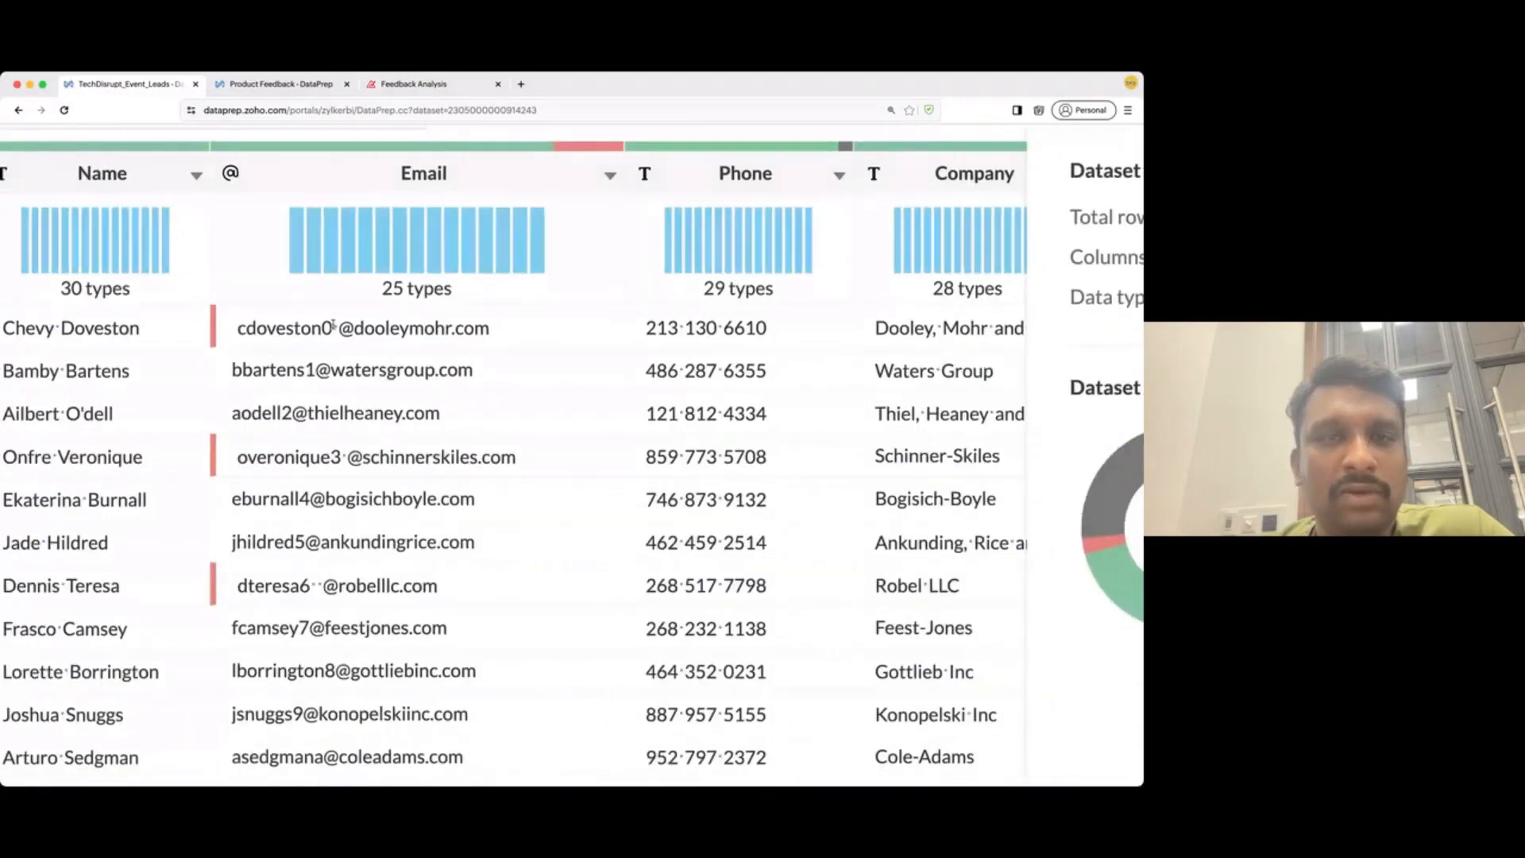
{"action": "scroll", "coordinate": [333, 324], "scroll_direction": "down", "scroll_amount": 3}
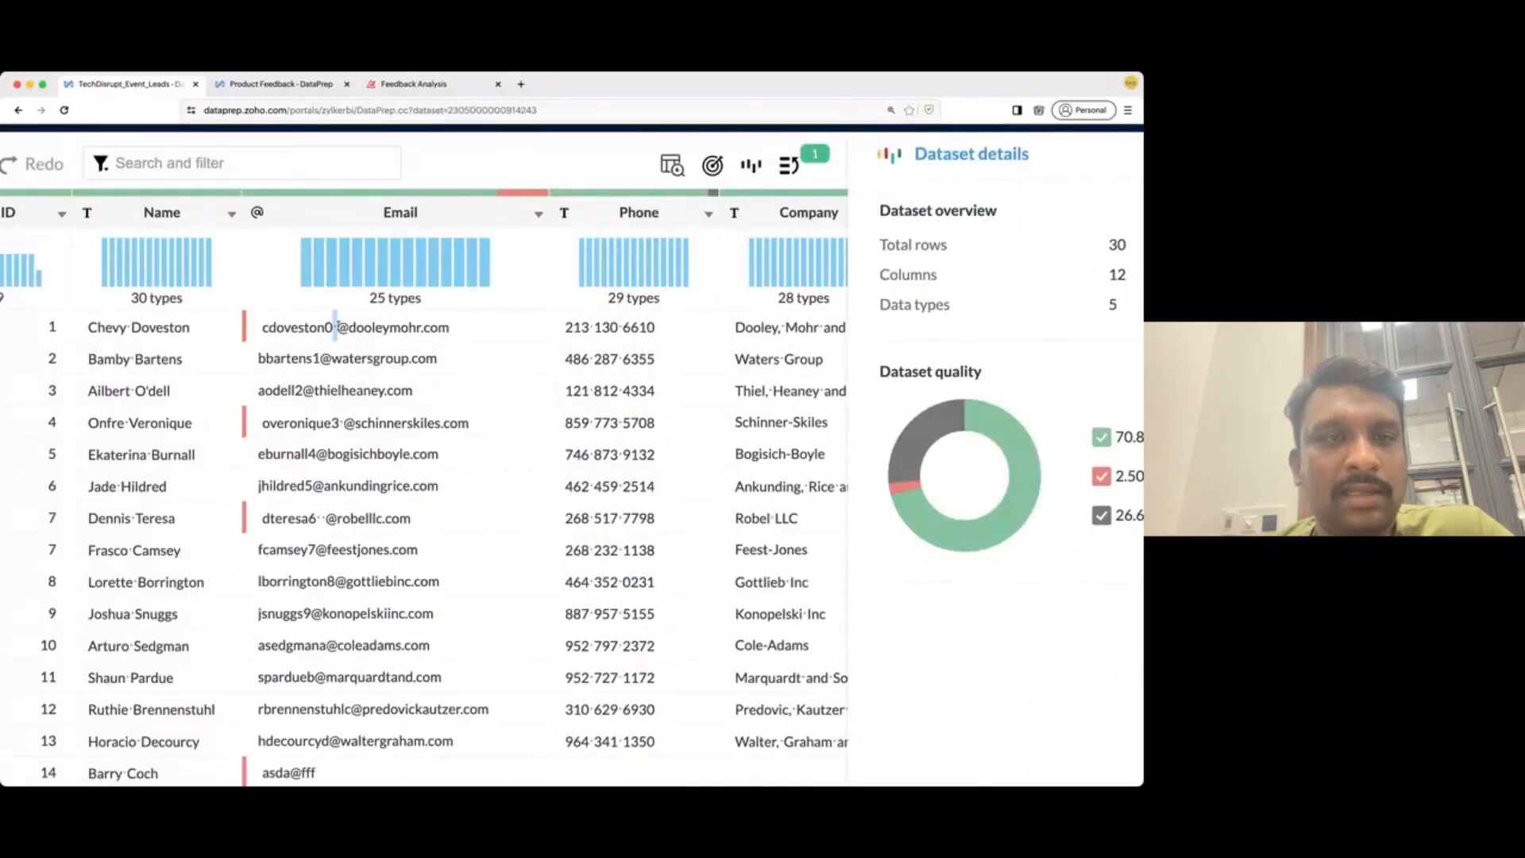
- Replace the stray spaces in Email values with nothing, raising valid data to 71.67%
{"action": "double_click", "coordinate": [334, 326]}
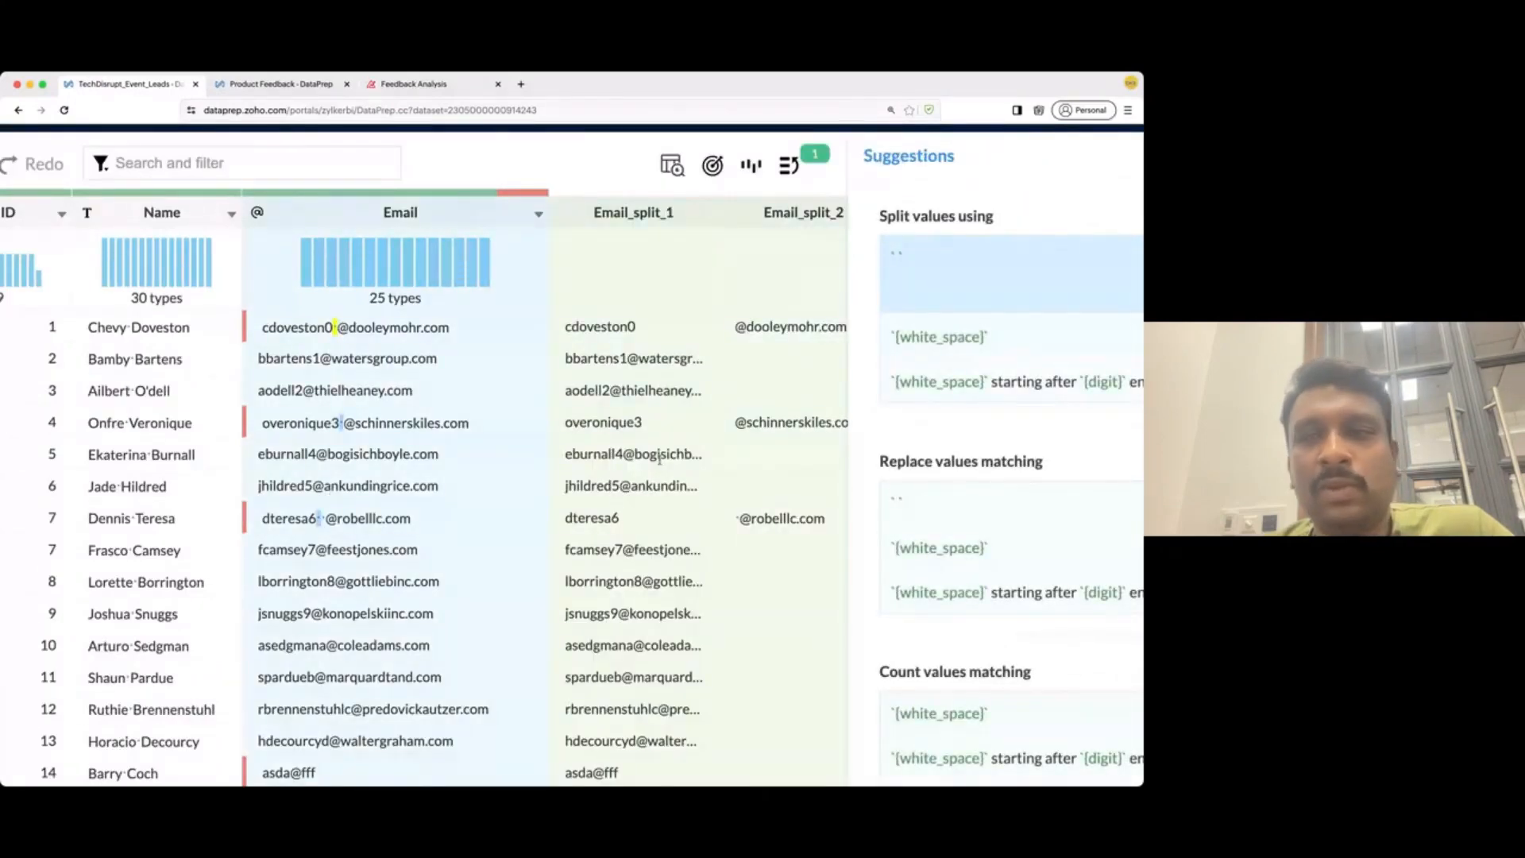
{"action": "scroll", "coordinate": [659, 459], "scroll_direction": "down", "scroll_amount": 3}
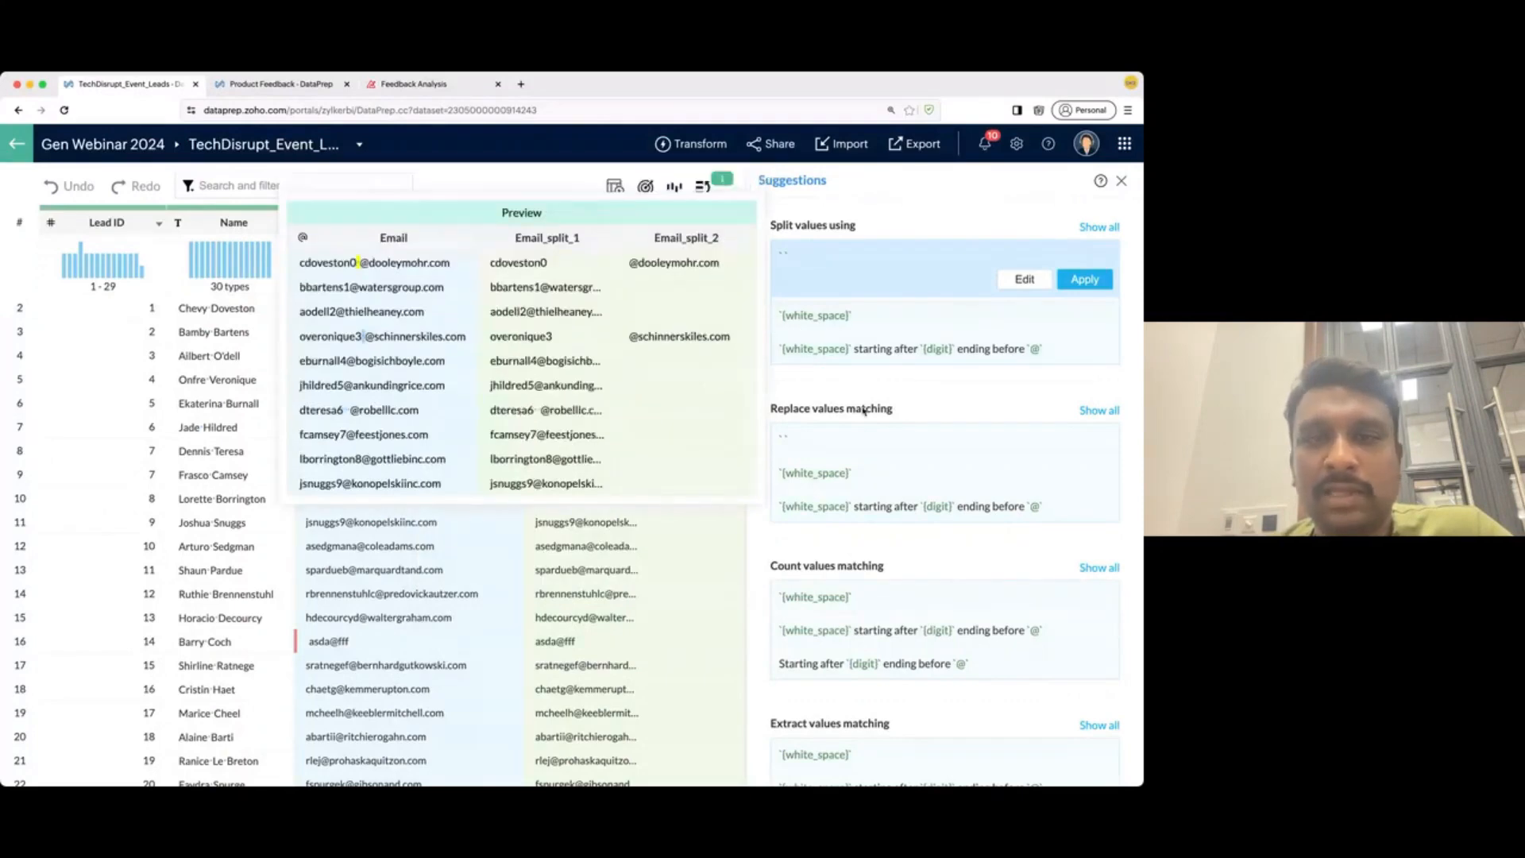
{"action": "scroll", "coordinate": [840, 572], "scroll_direction": "down", "scroll_amount": 2}
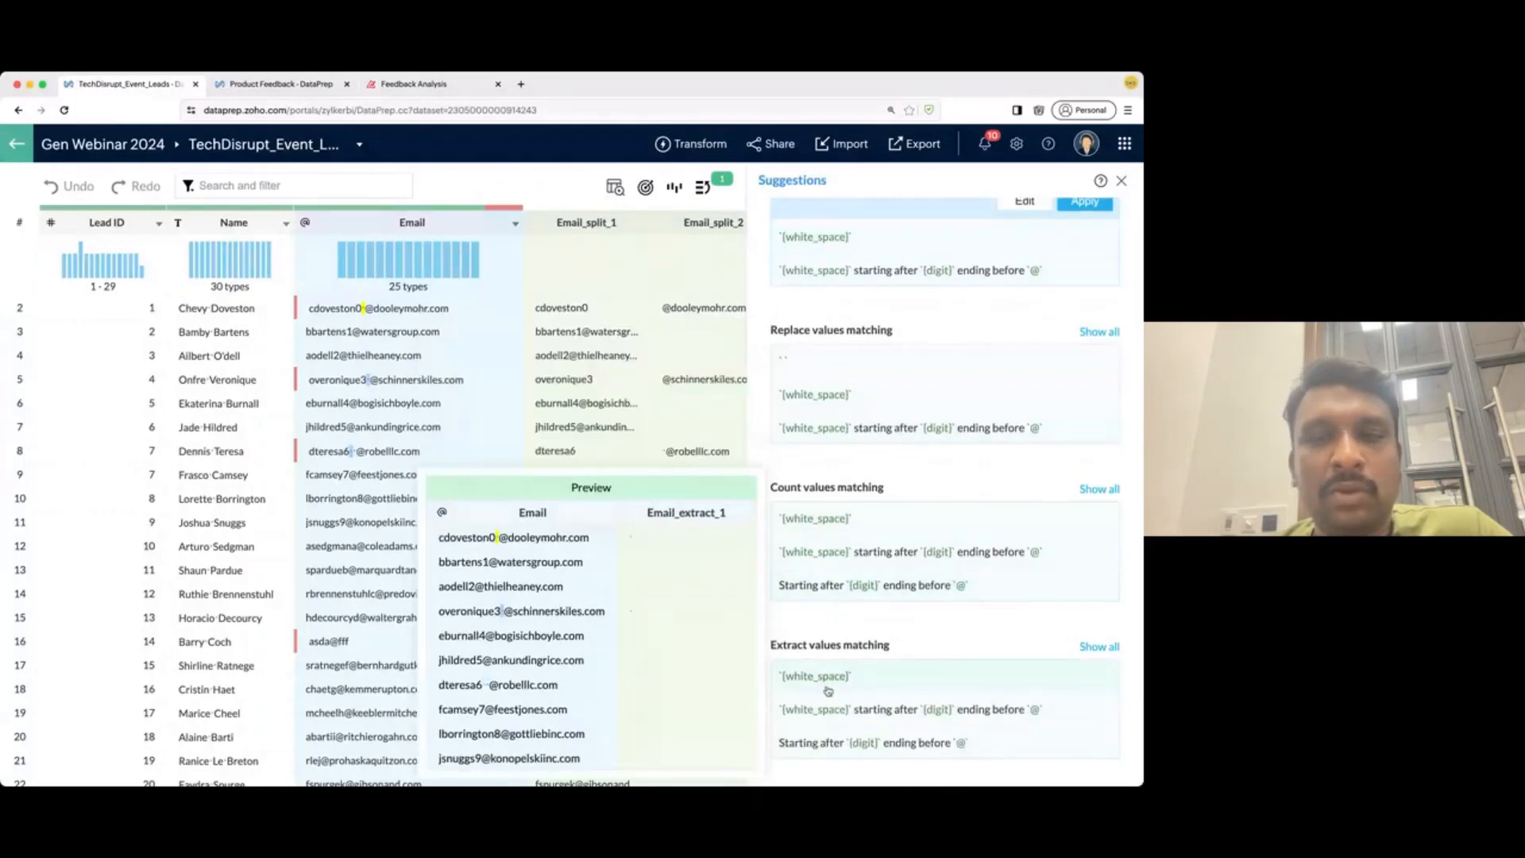
{"action": "left_click", "coordinate": [896, 381]}
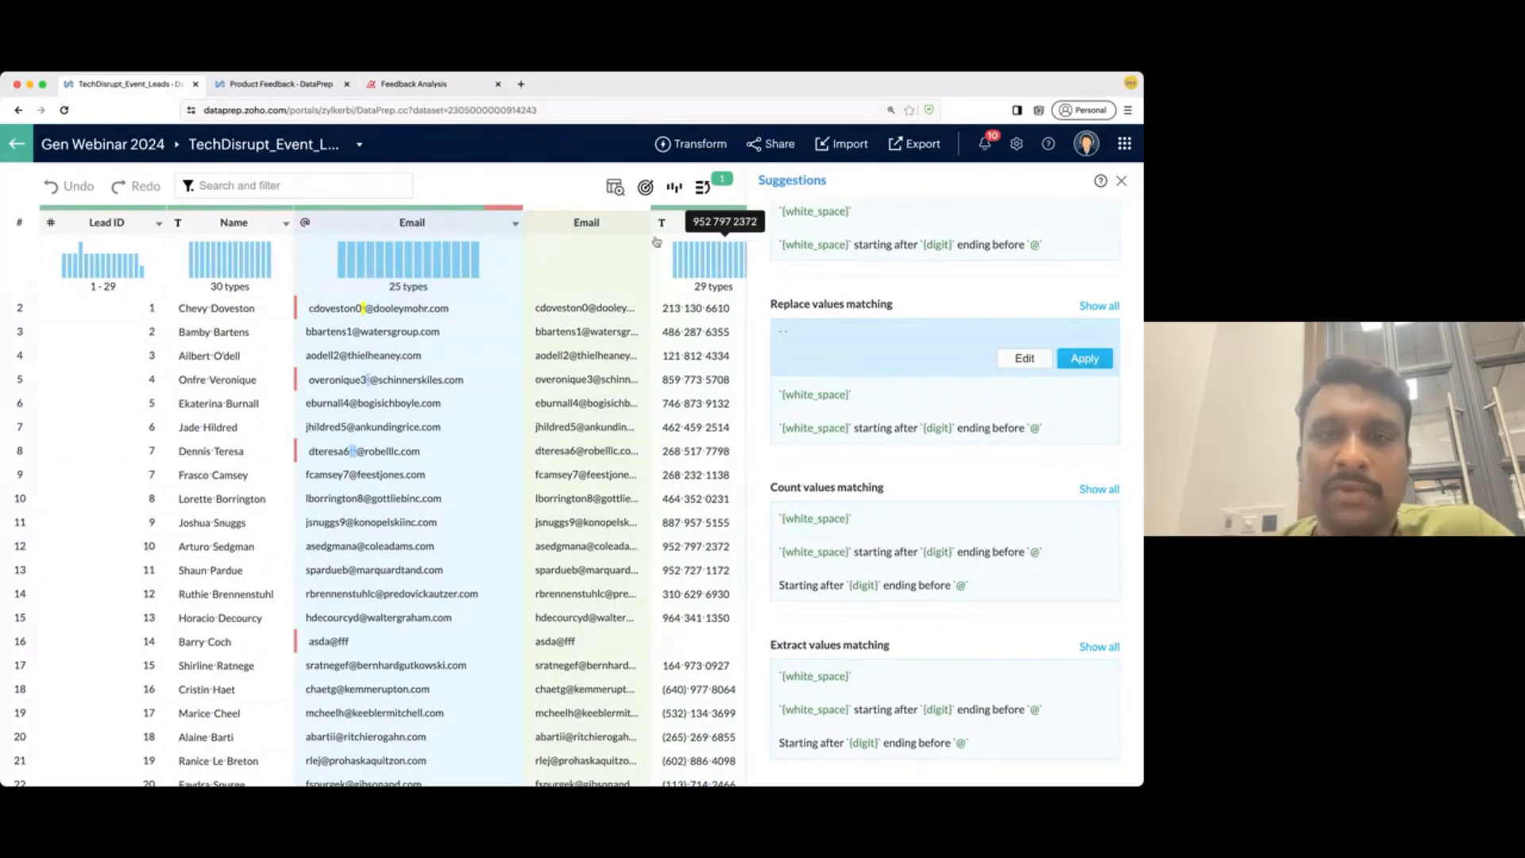
{"action": "left_click_drag", "start_coordinate": [650, 236], "coordinate": [716, 236]}
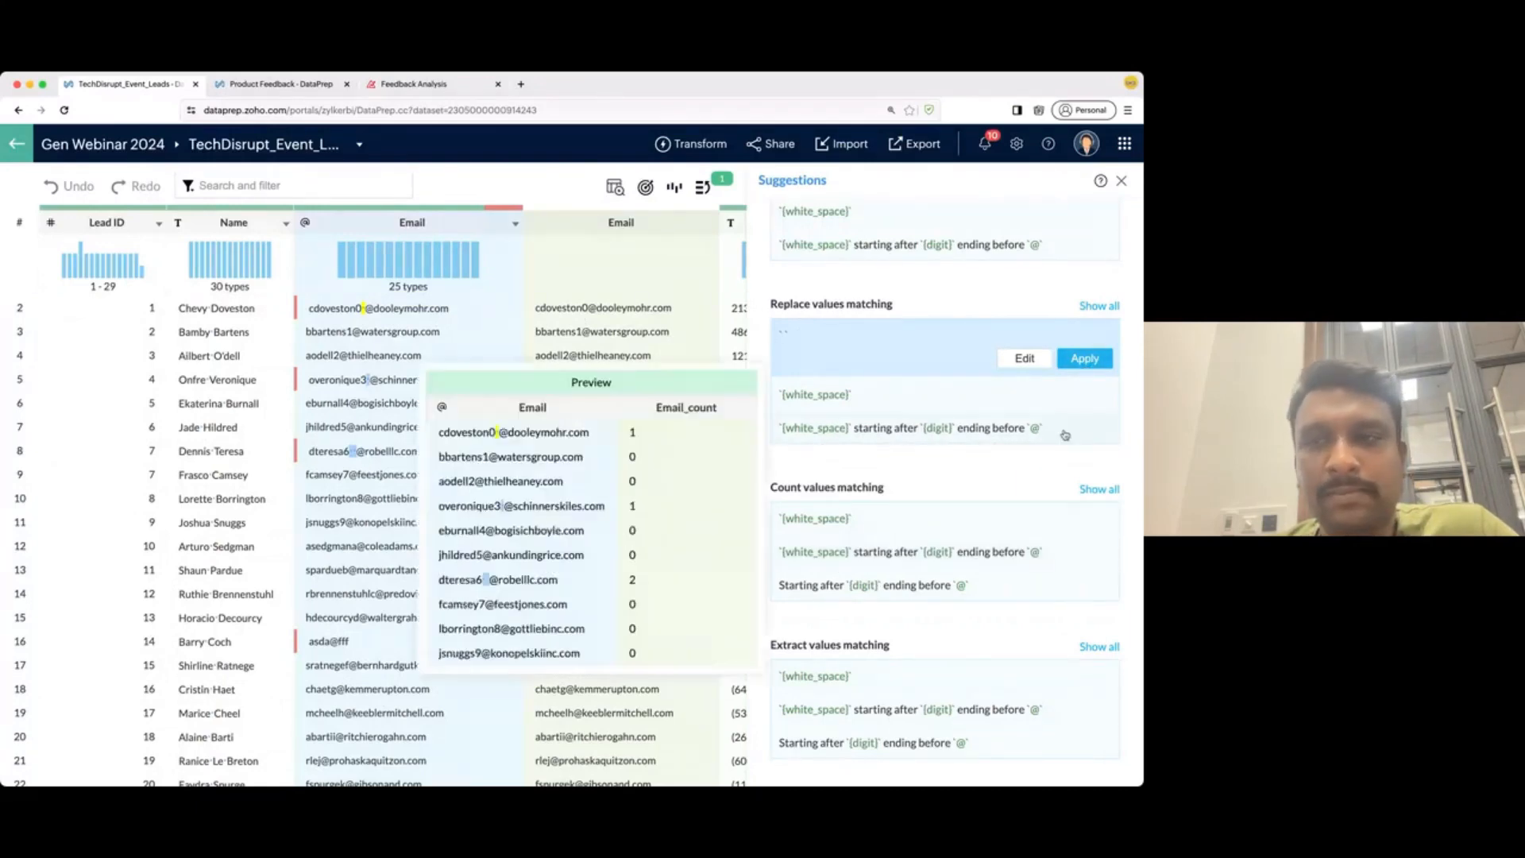
{"action": "left_click", "coordinate": [1079, 357]}
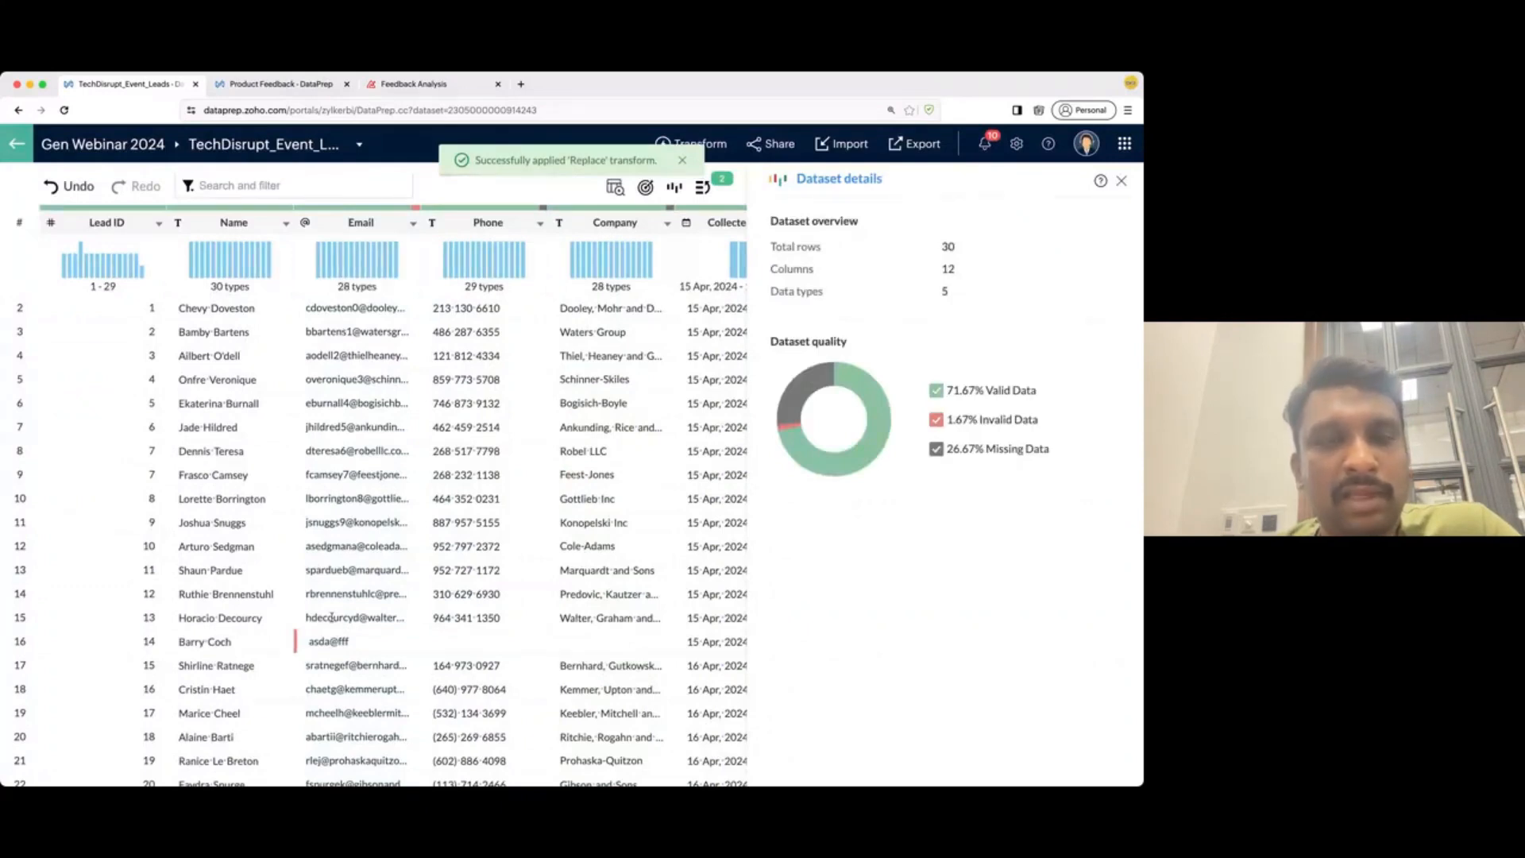
- Filter to the two invalid-Email rows and delete them, leaving 28 rows
{"action": "left_click", "coordinate": [416, 209]}
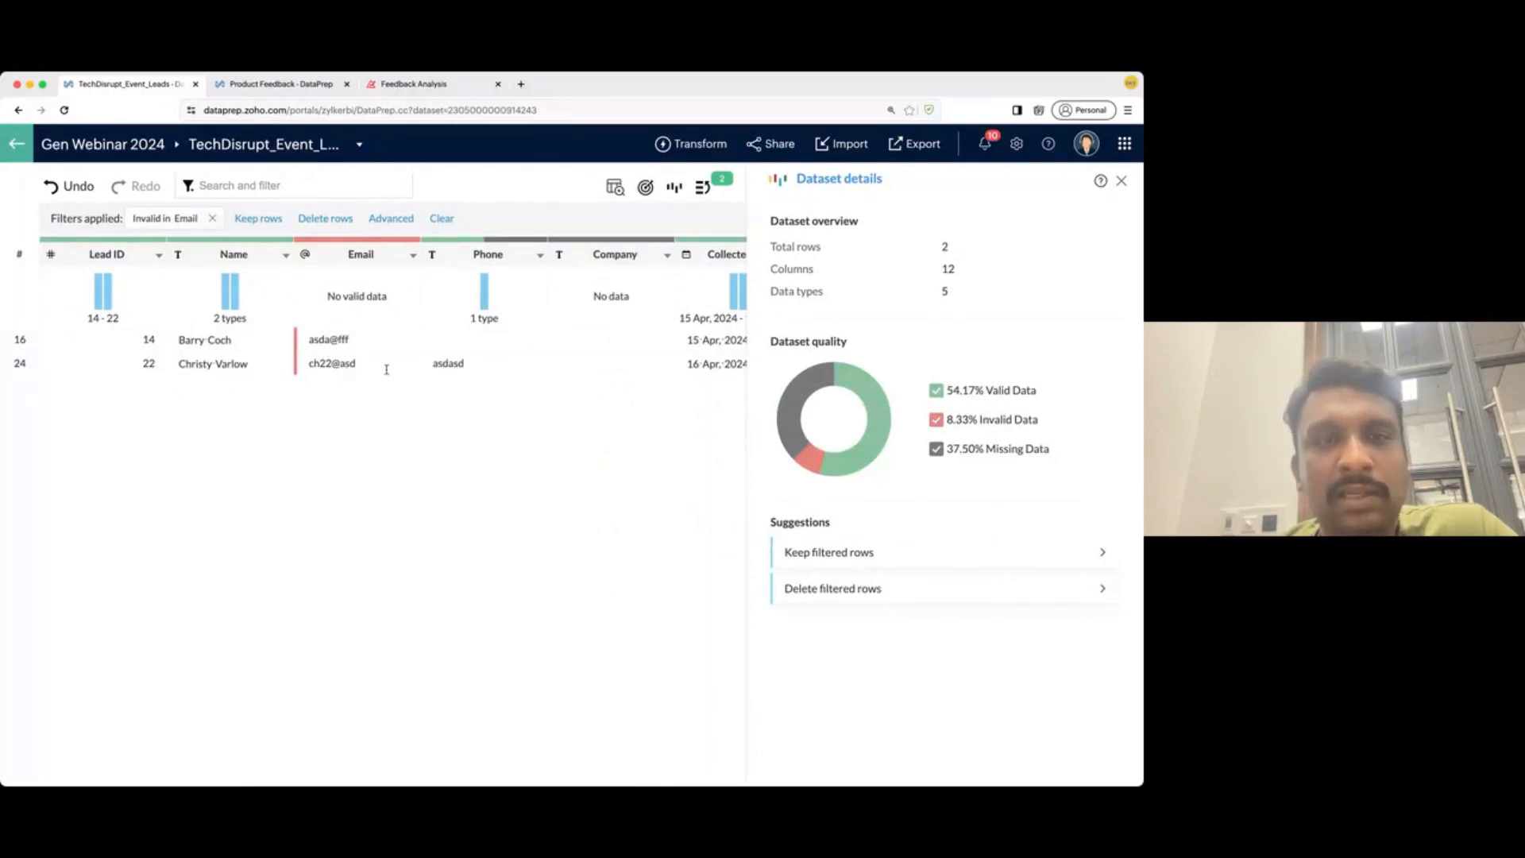
{"action": "scroll", "coordinate": [389, 367], "scroll_direction": "right", "scroll_amount": 3}
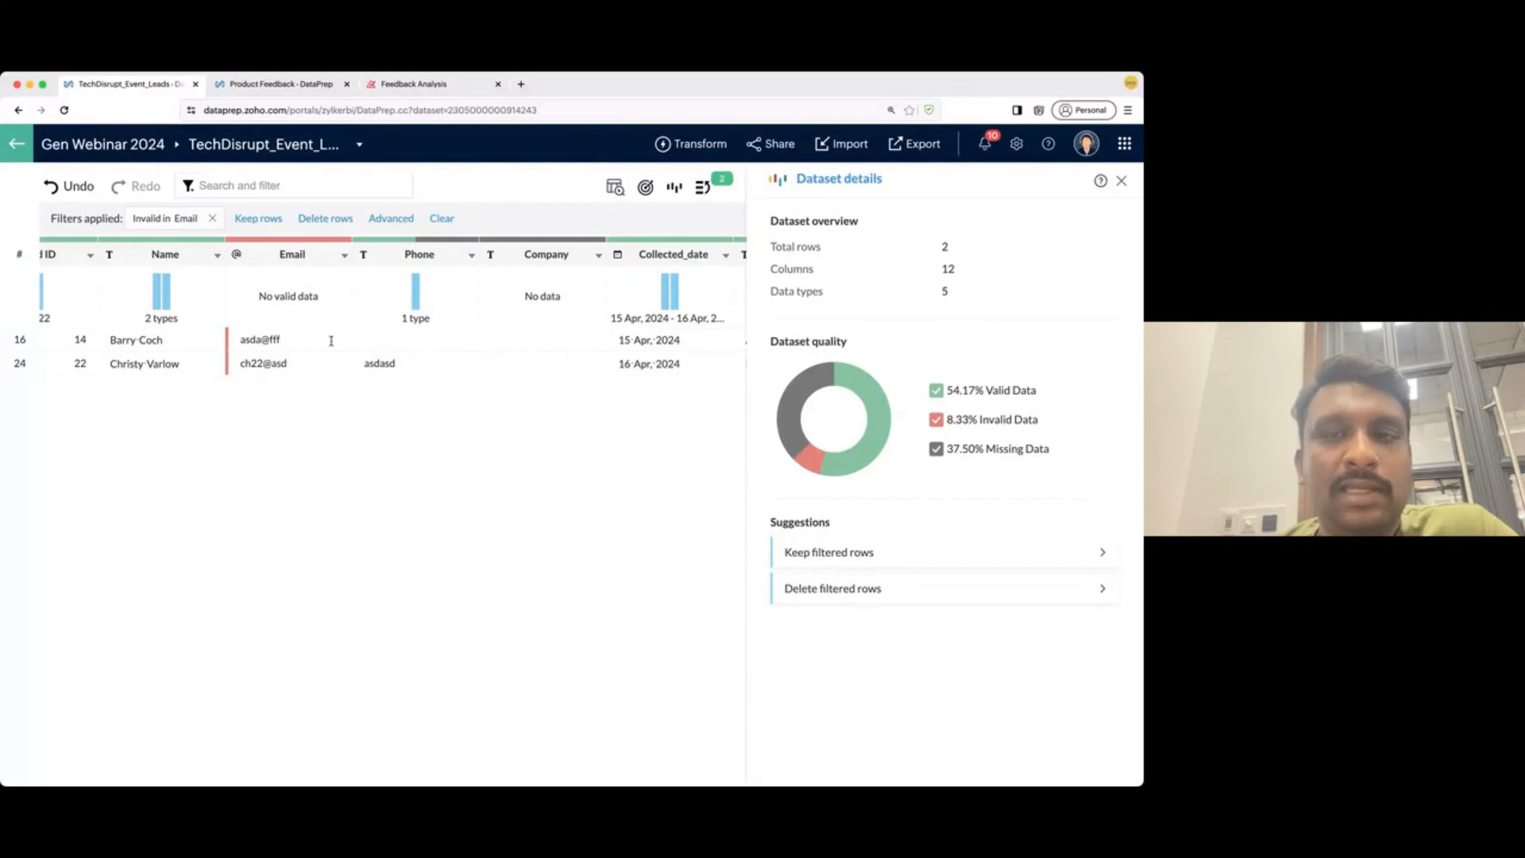
{"action": "left_click", "coordinate": [865, 592]}
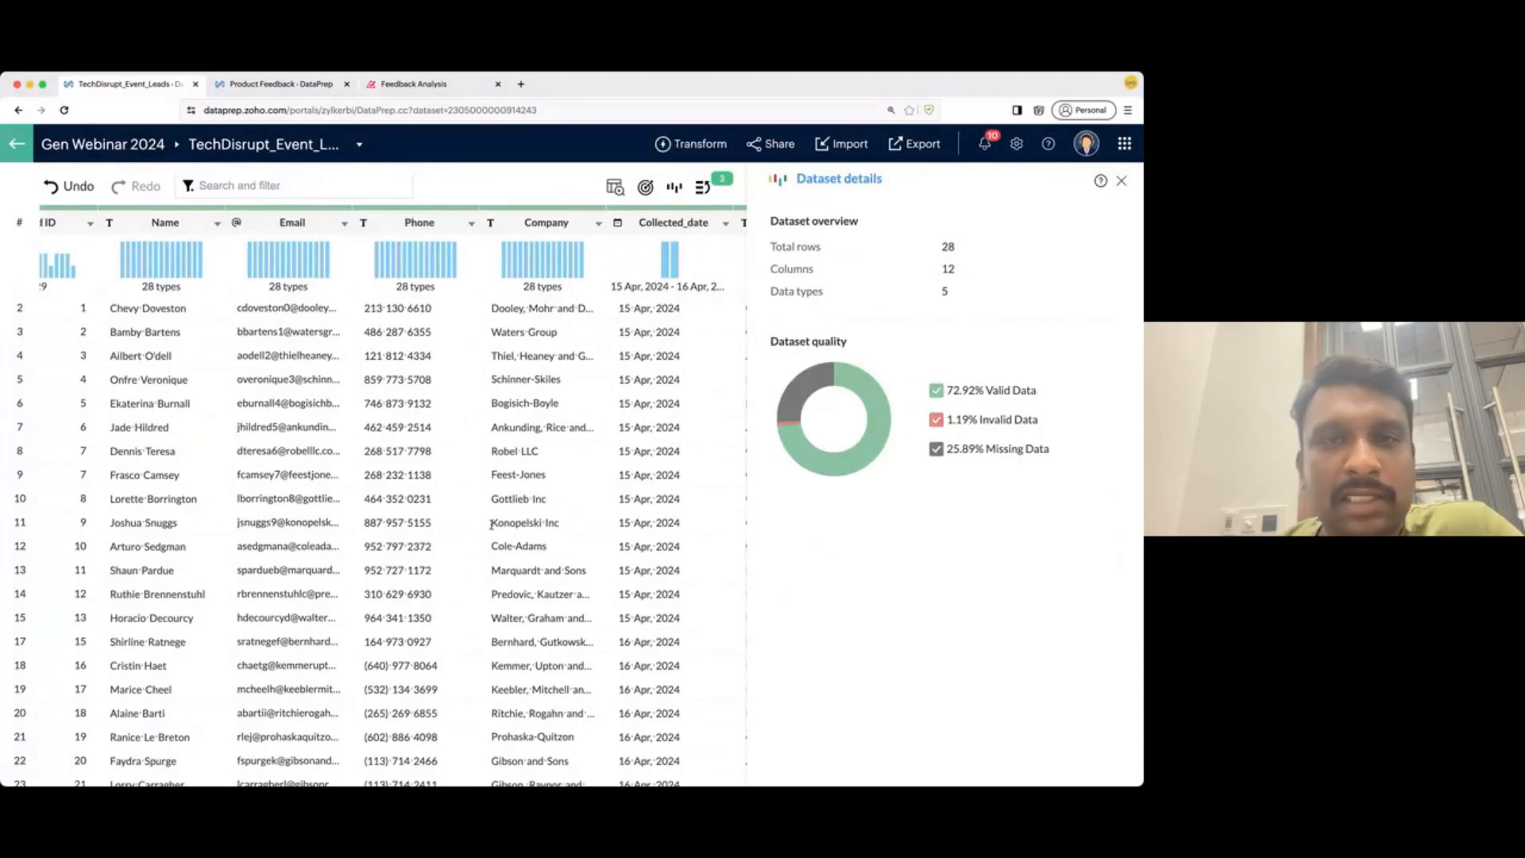
- Replace the 'No data' values in Email_Opt_Out with blanks, bringing invalid data to 0%
{"action": "scroll", "coordinate": [491, 525], "scroll_direction": "right", "scroll_amount": 3}
{"action": "scroll", "coordinate": [491, 525], "scroll_direction": "right", "scroll_amount": 3}
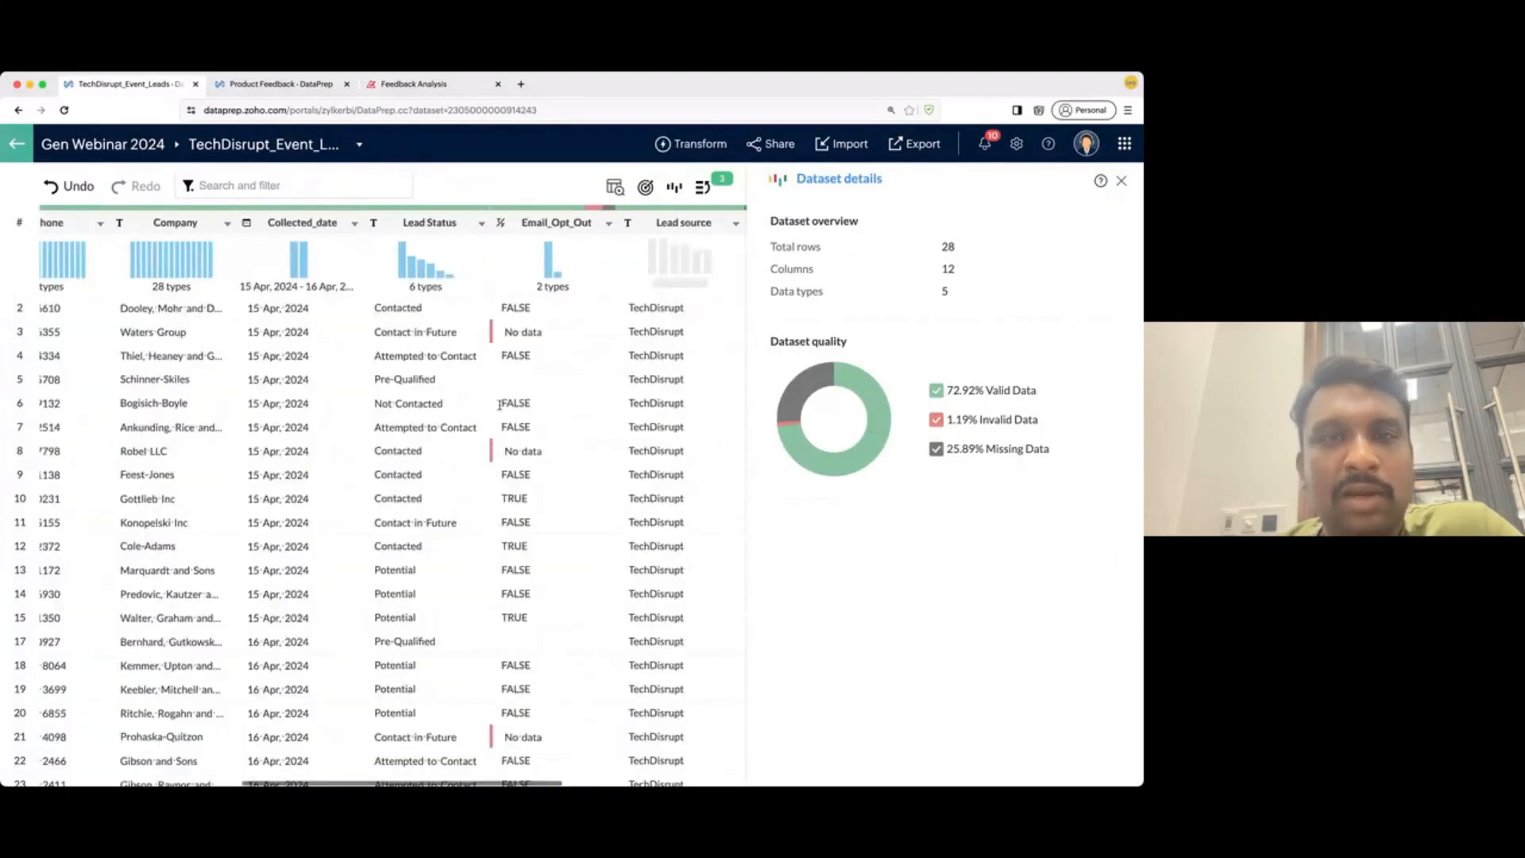
{"action": "left_click", "coordinate": [595, 209]}
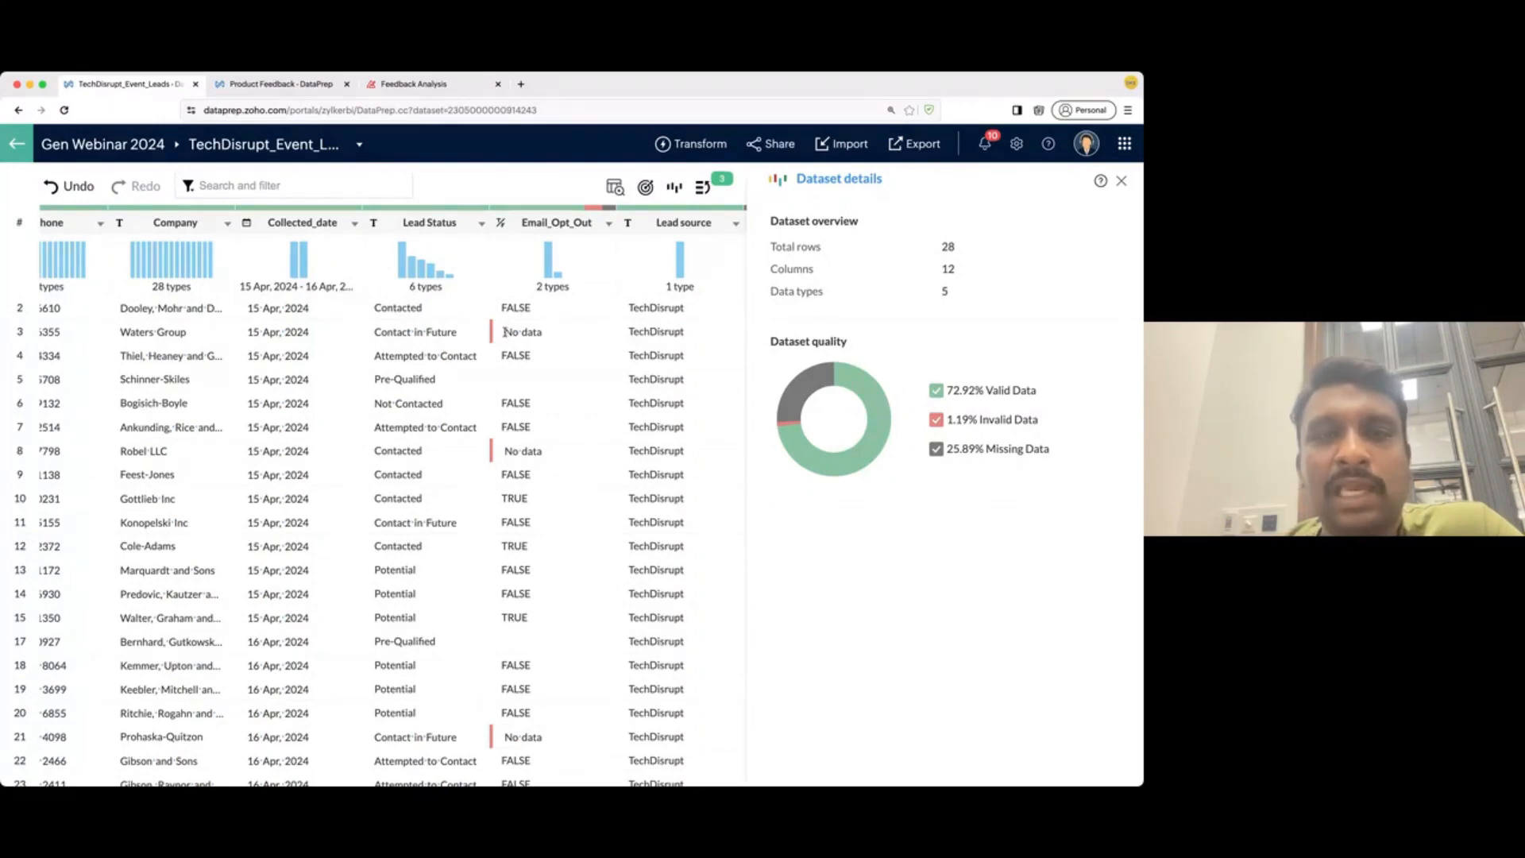
{"action": "left_click_drag", "start_coordinate": [504, 332], "coordinate": [570, 337]}
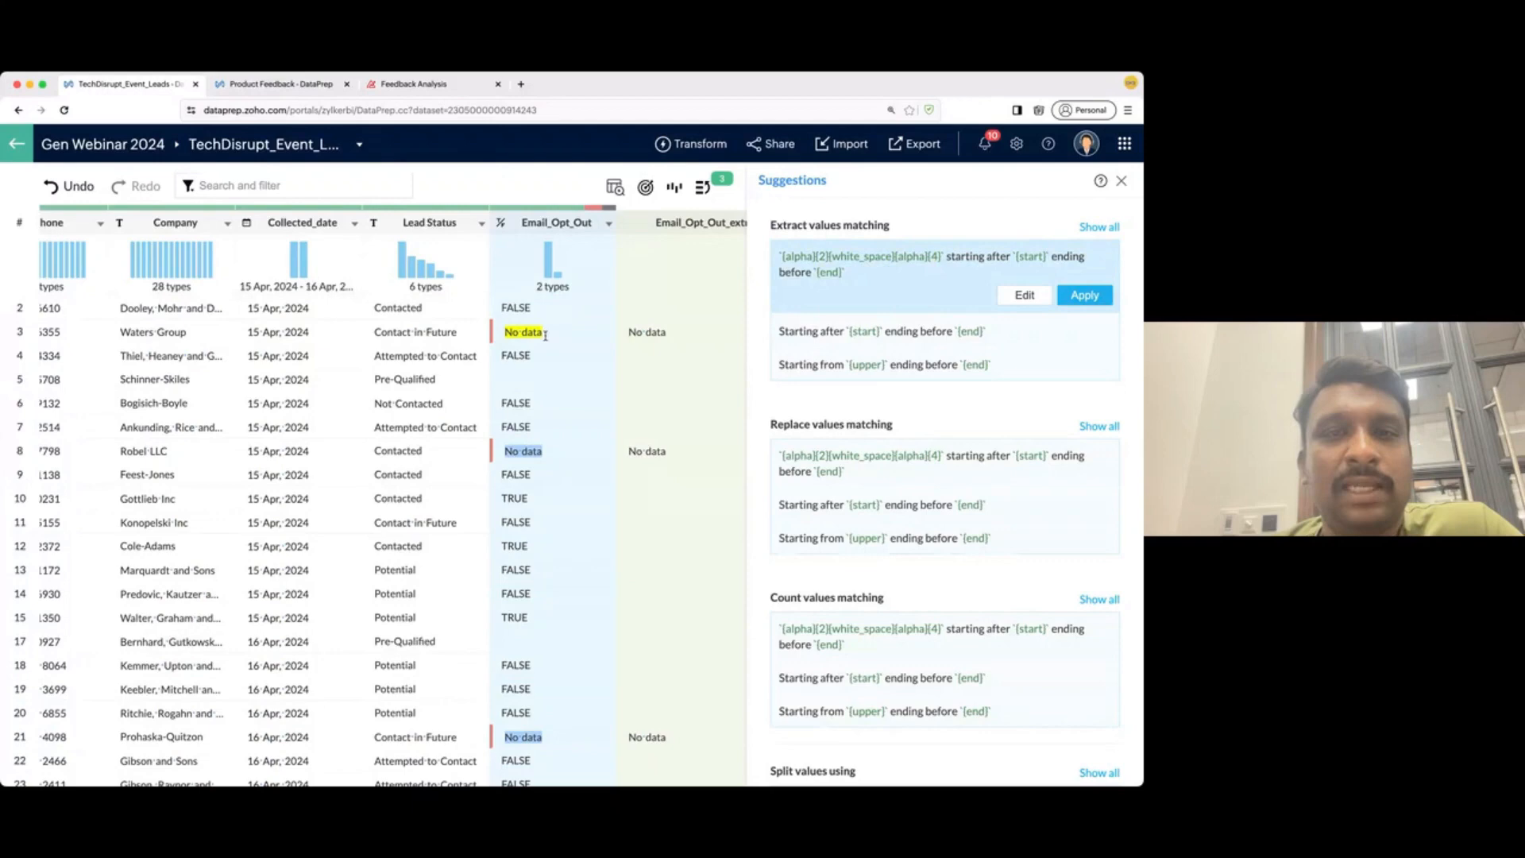
{"action": "scroll", "coordinate": [541, 630], "scroll_direction": "down", "scroll_amount": 1}
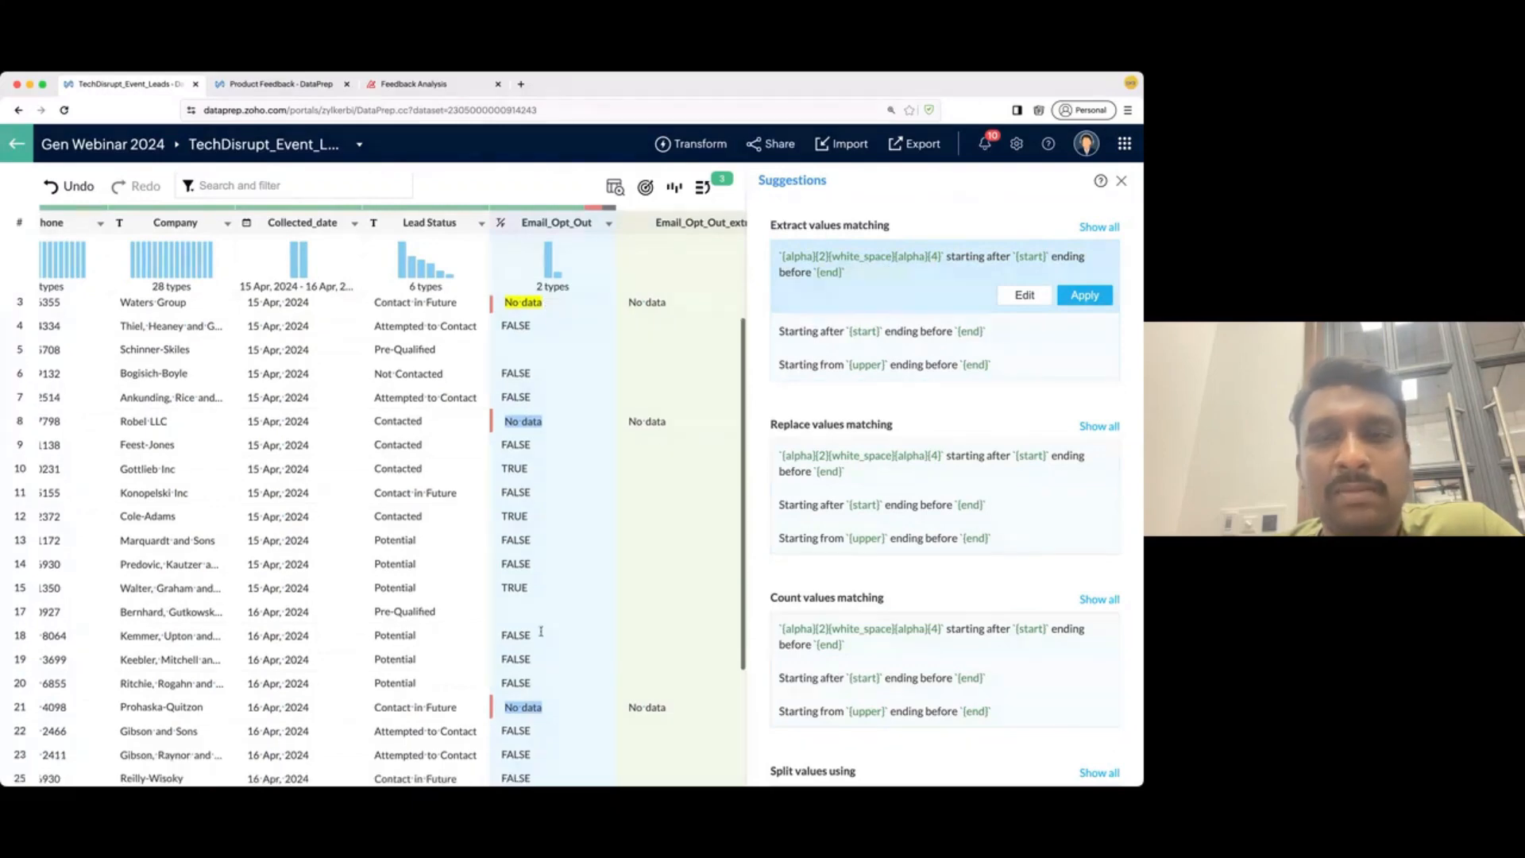
{"action": "scroll", "coordinate": [568, 580], "scroll_direction": "up", "scroll_amount": 1}
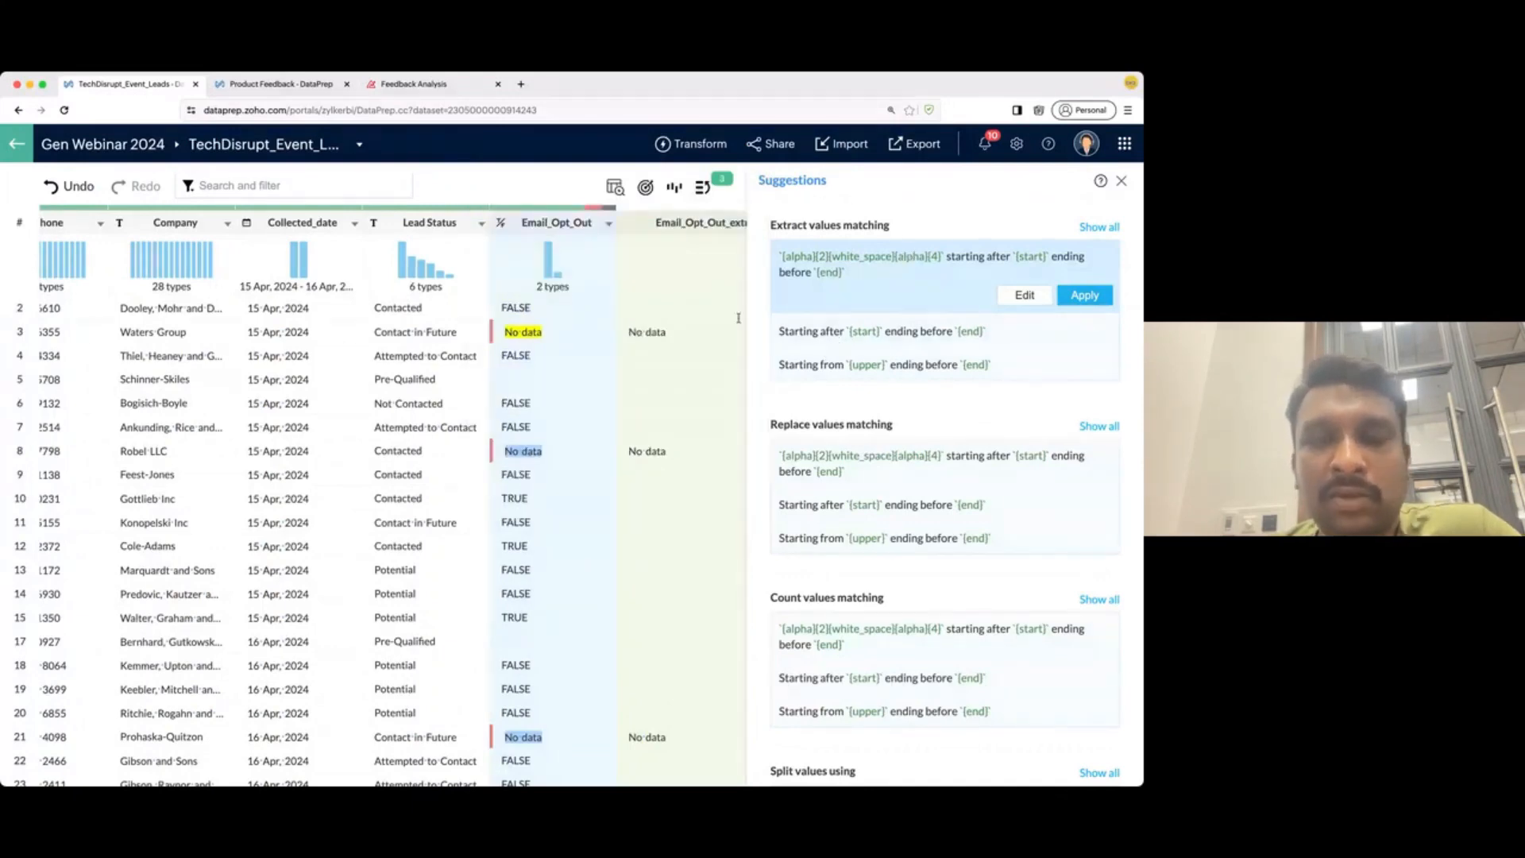
{"action": "mouse_move", "coordinate": [806, 445]}
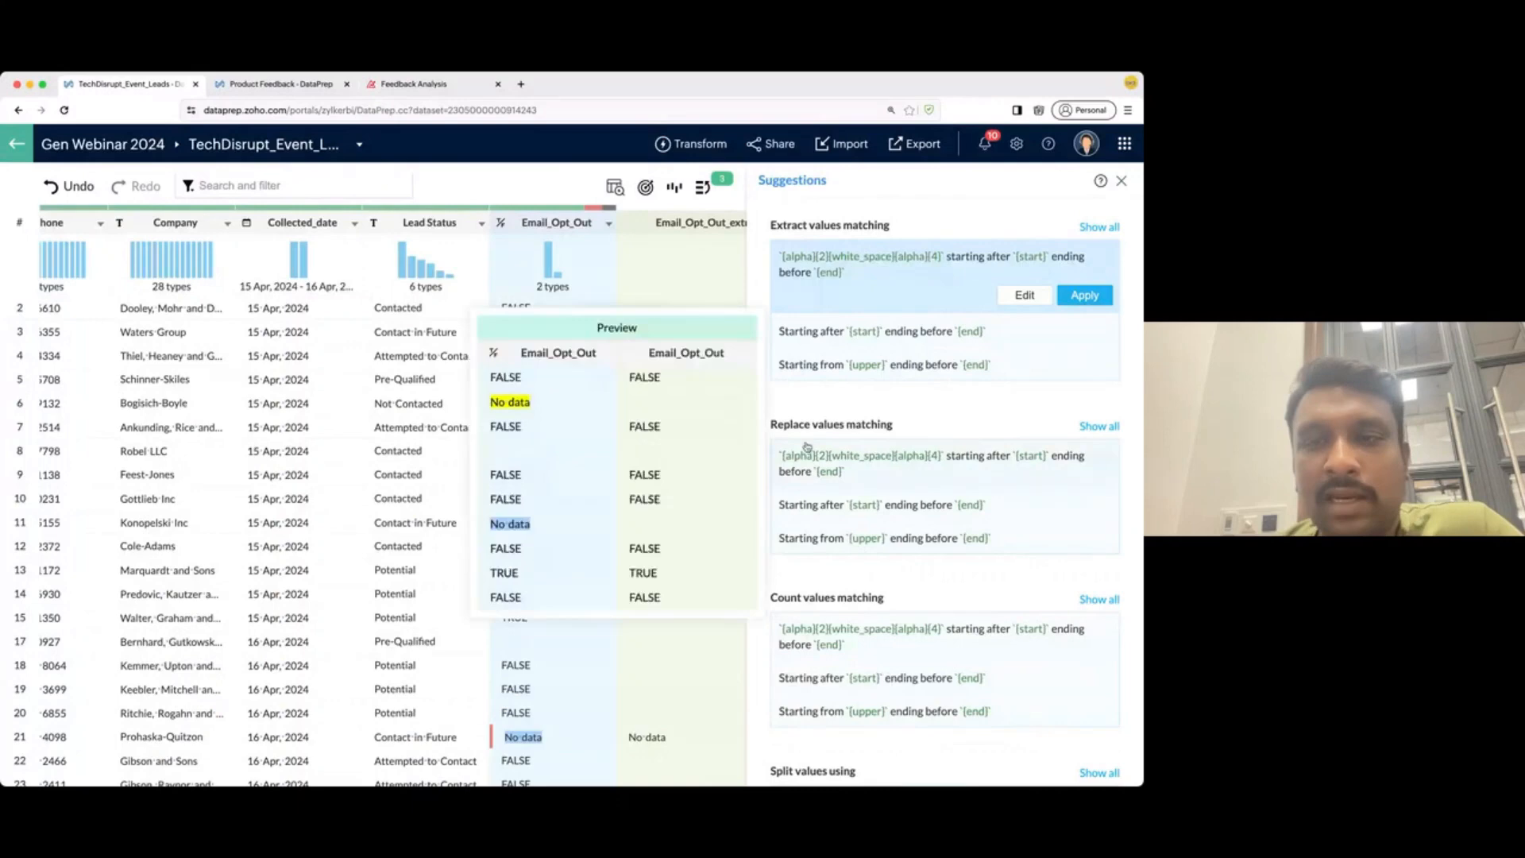
{"action": "left_click", "coordinate": [888, 475]}
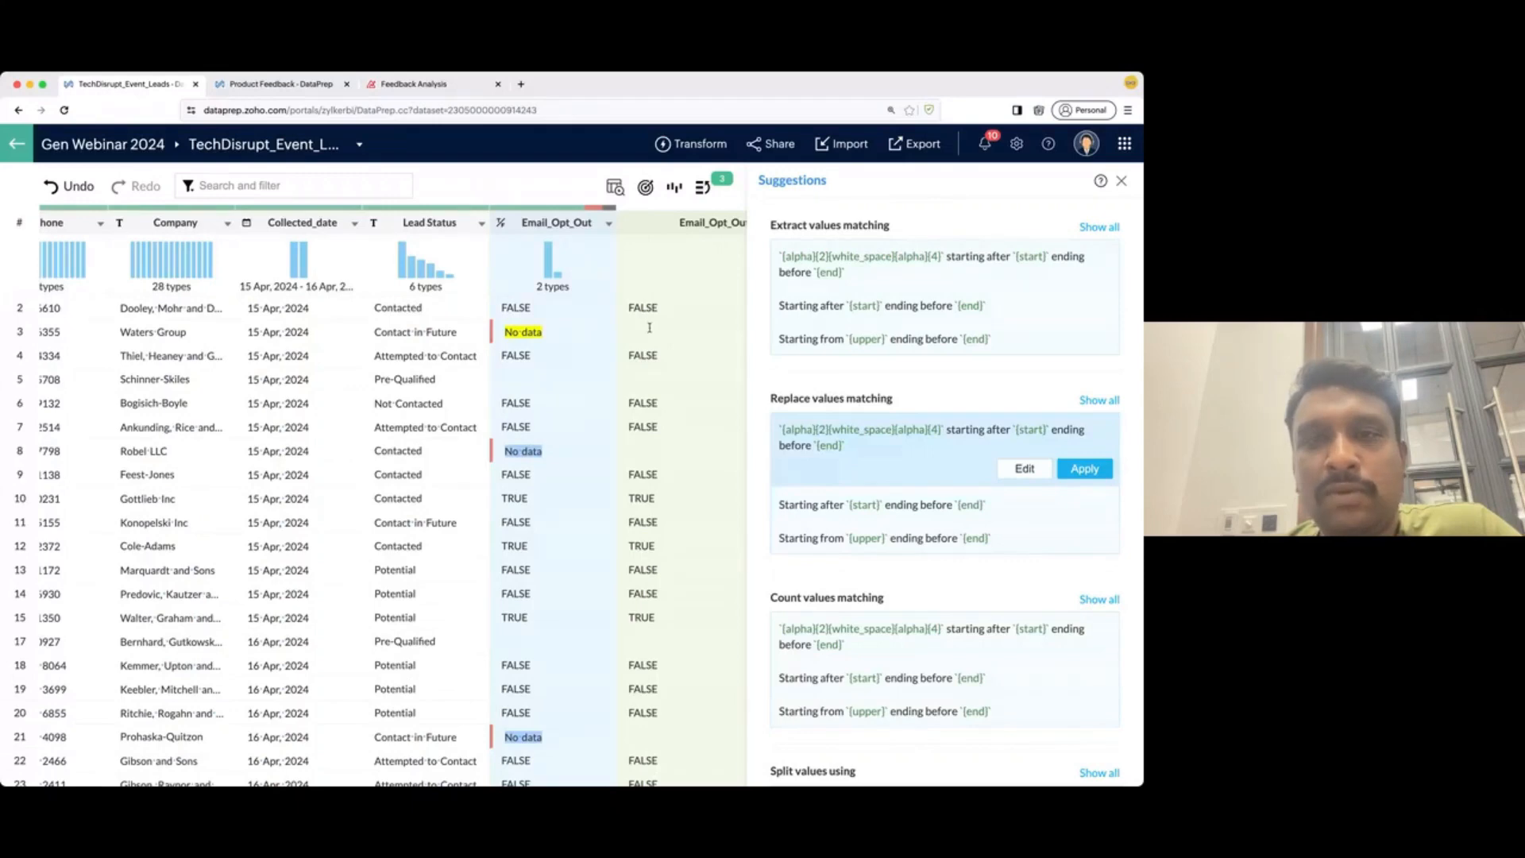
{"action": "scroll", "coordinate": [649, 328], "scroll_direction": "right", "scroll_amount": 2}
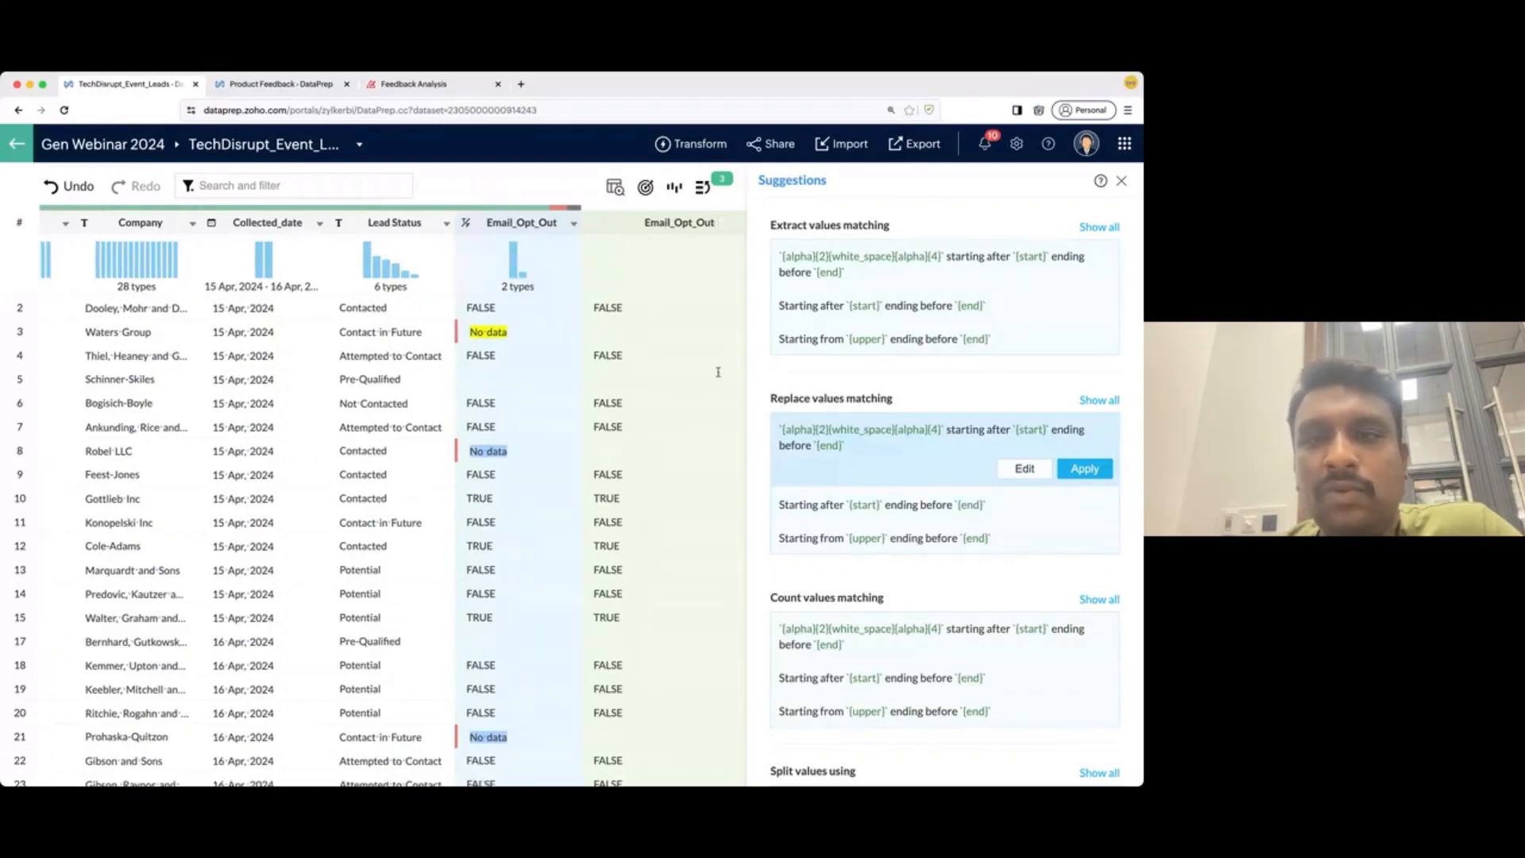
{"action": "left_click", "coordinate": [1096, 469]}
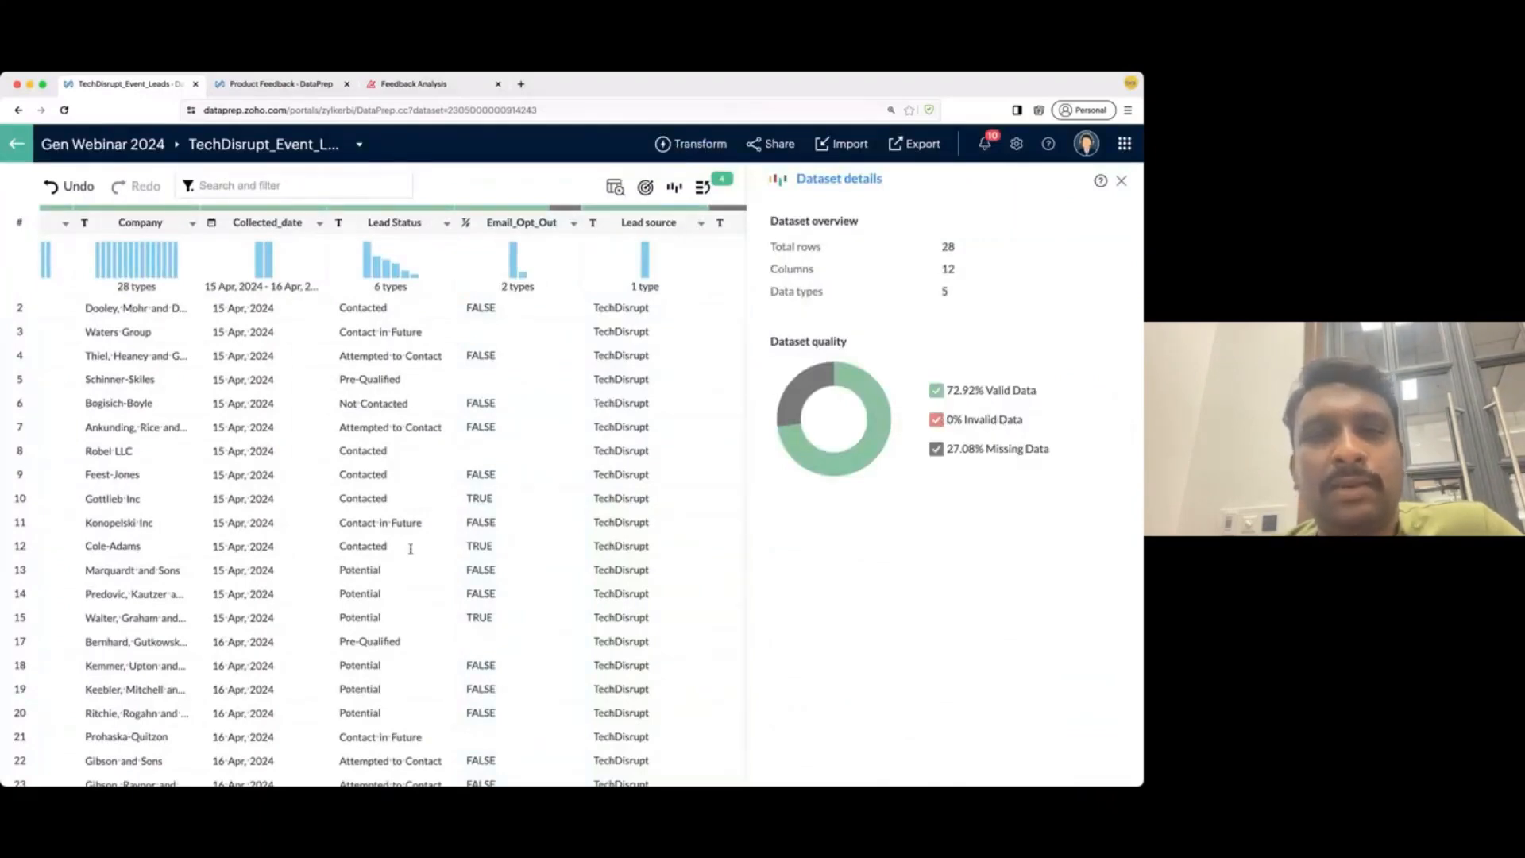
{"action": "scroll", "coordinate": [429, 529], "scroll_direction": "left", "scroll_amount": 5}
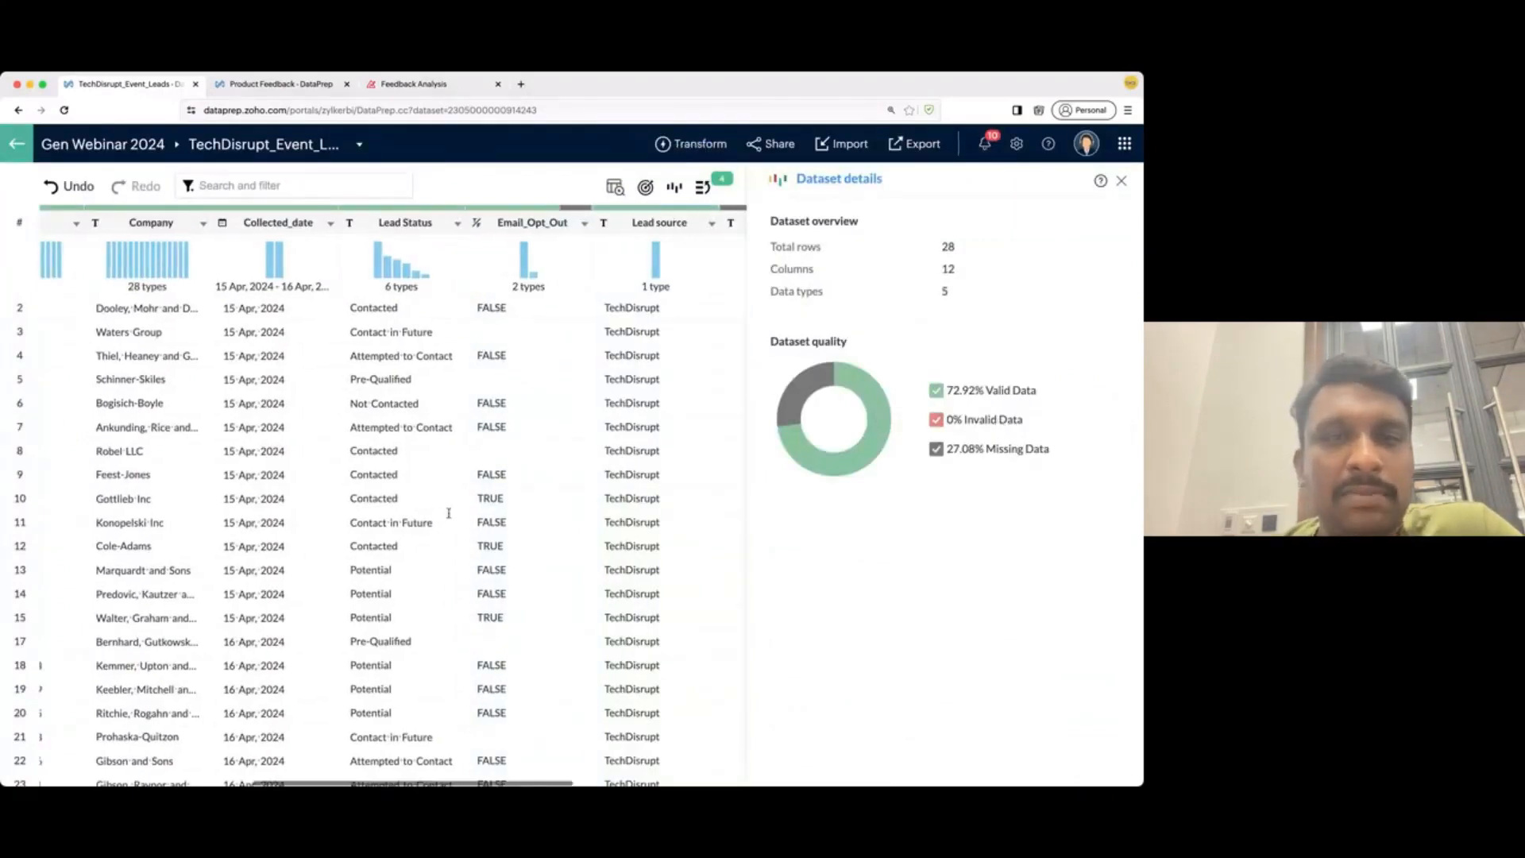
{"action": "scroll", "coordinate": [449, 513], "scroll_direction": "left", "scroll_amount": 1}
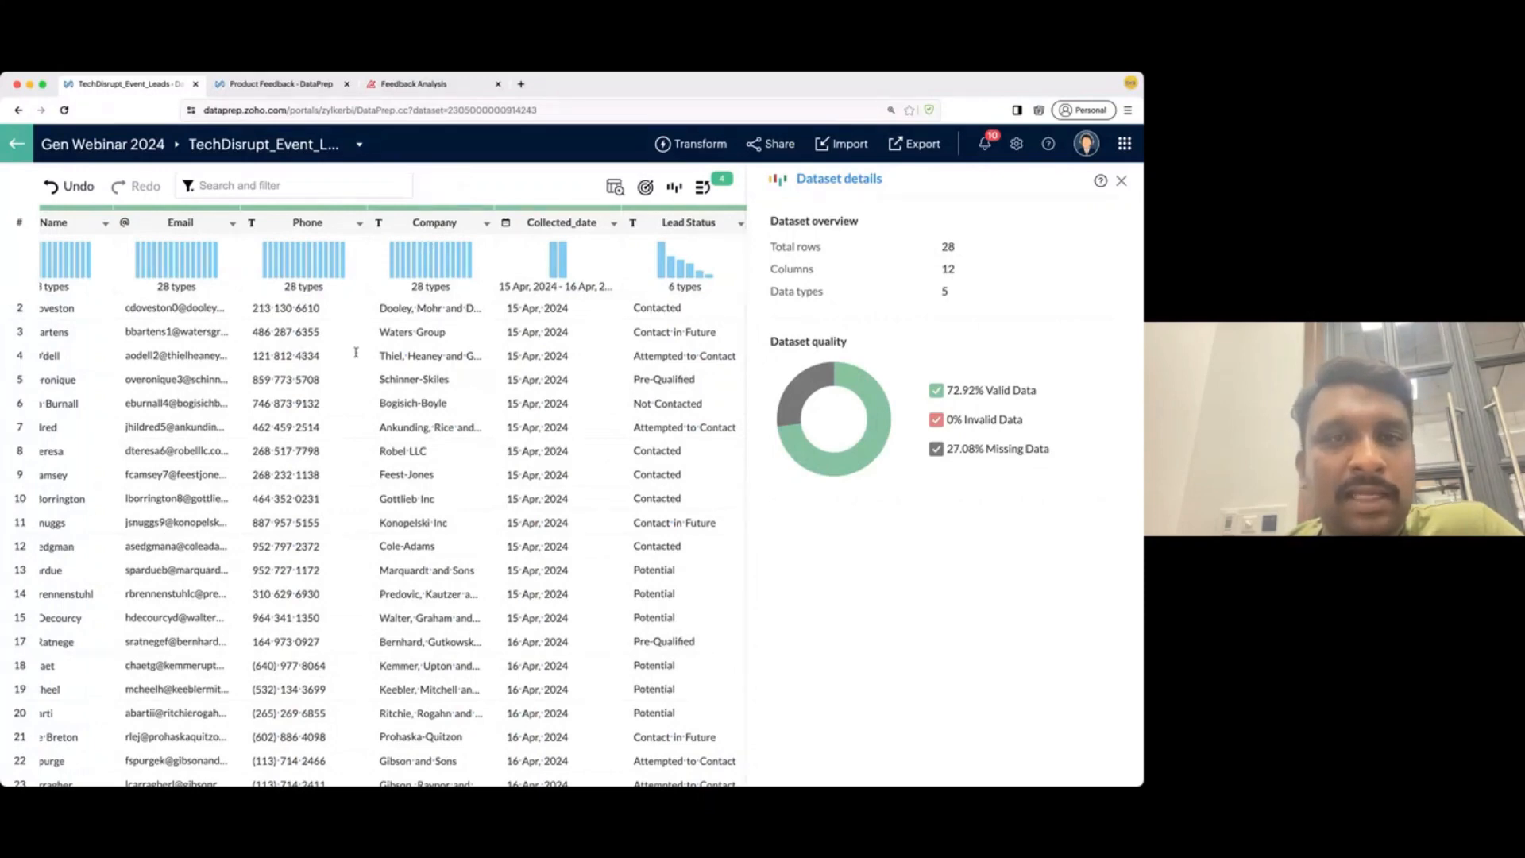
{"action": "scroll", "coordinate": [355, 351], "scroll_direction": "right", "scroll_amount": 5}
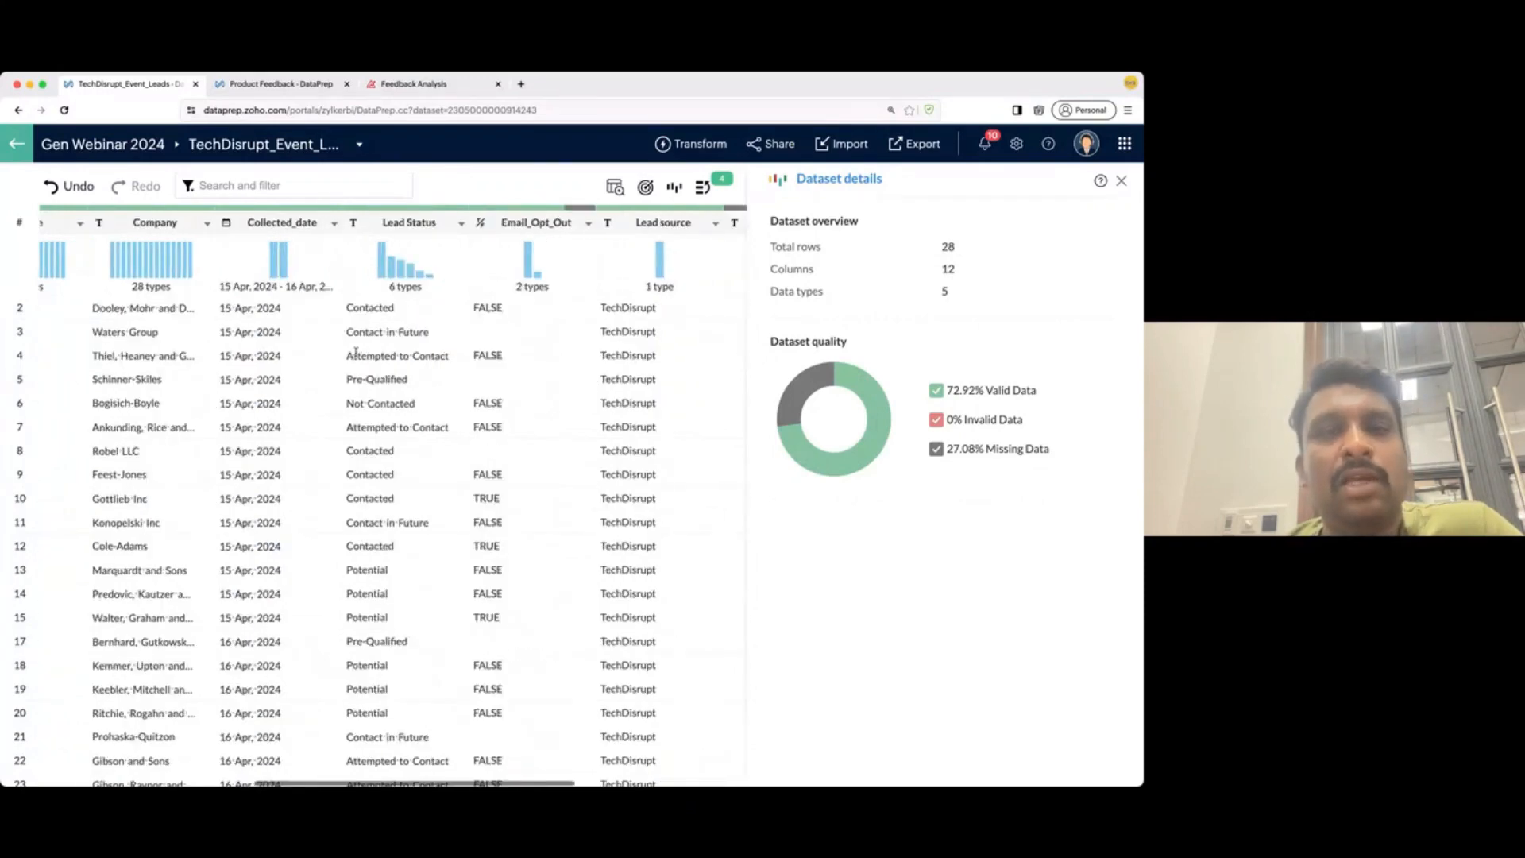
{"action": "scroll", "coordinate": [356, 353], "scroll_direction": "right", "scroll_amount": 2}
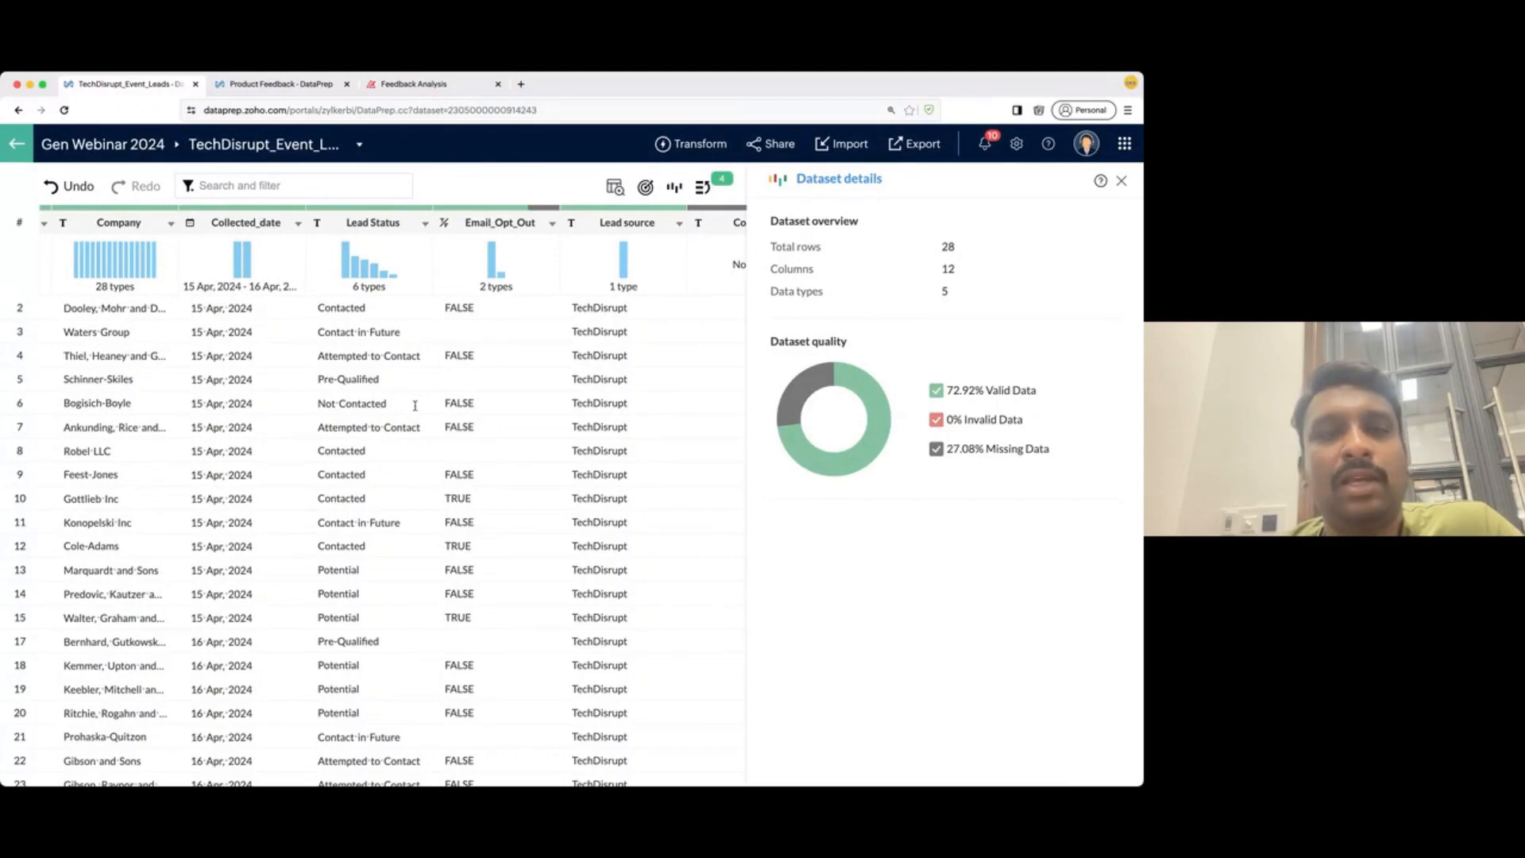
{"action": "left_click", "coordinate": [494, 232]}
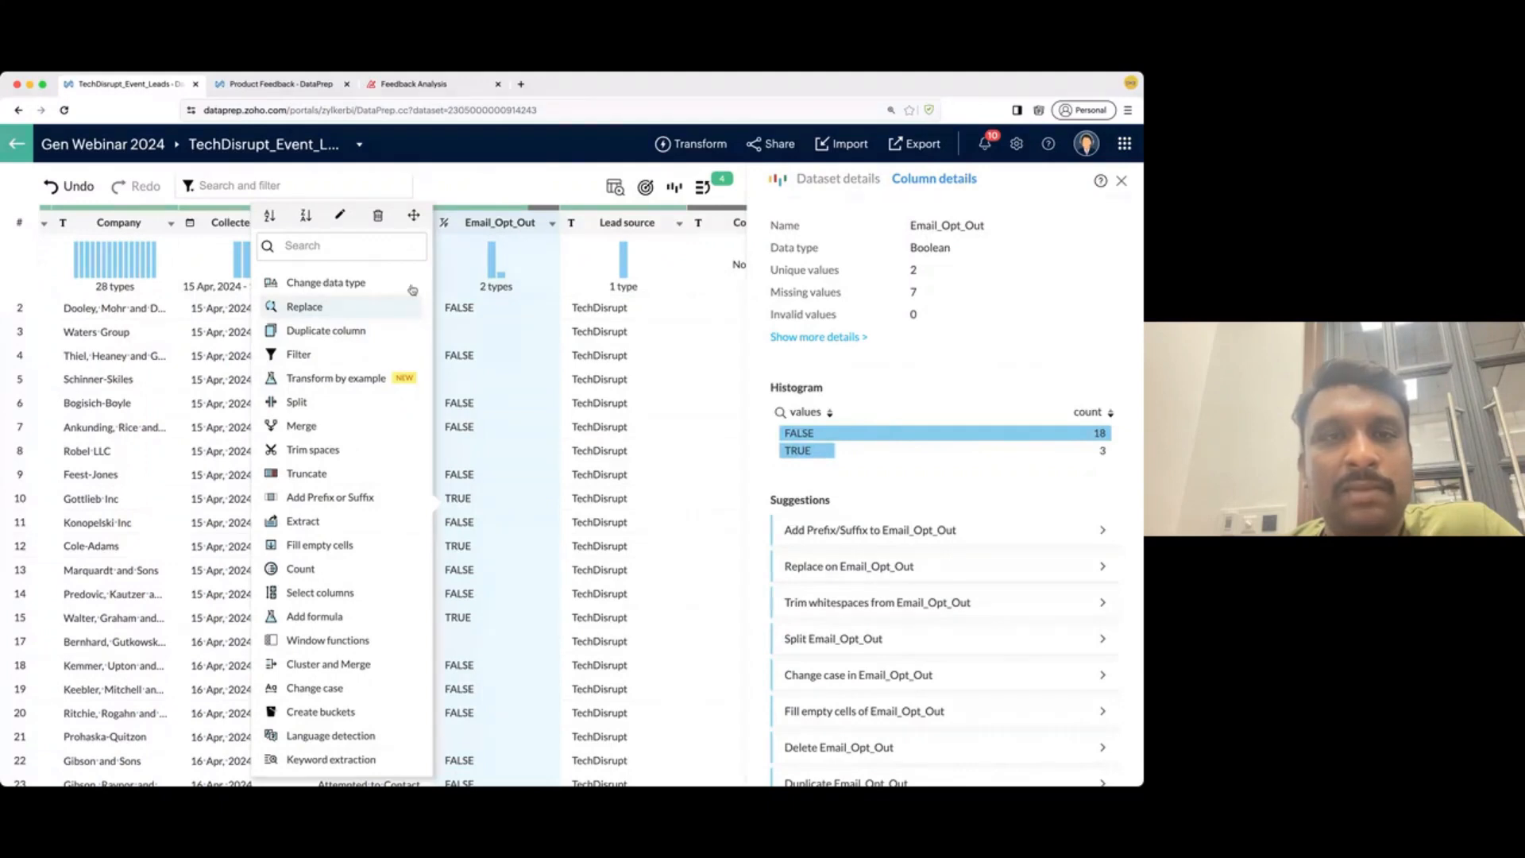
{"action": "scroll", "coordinate": [323, 647], "scroll_direction": "down", "scroll_amount": 1}
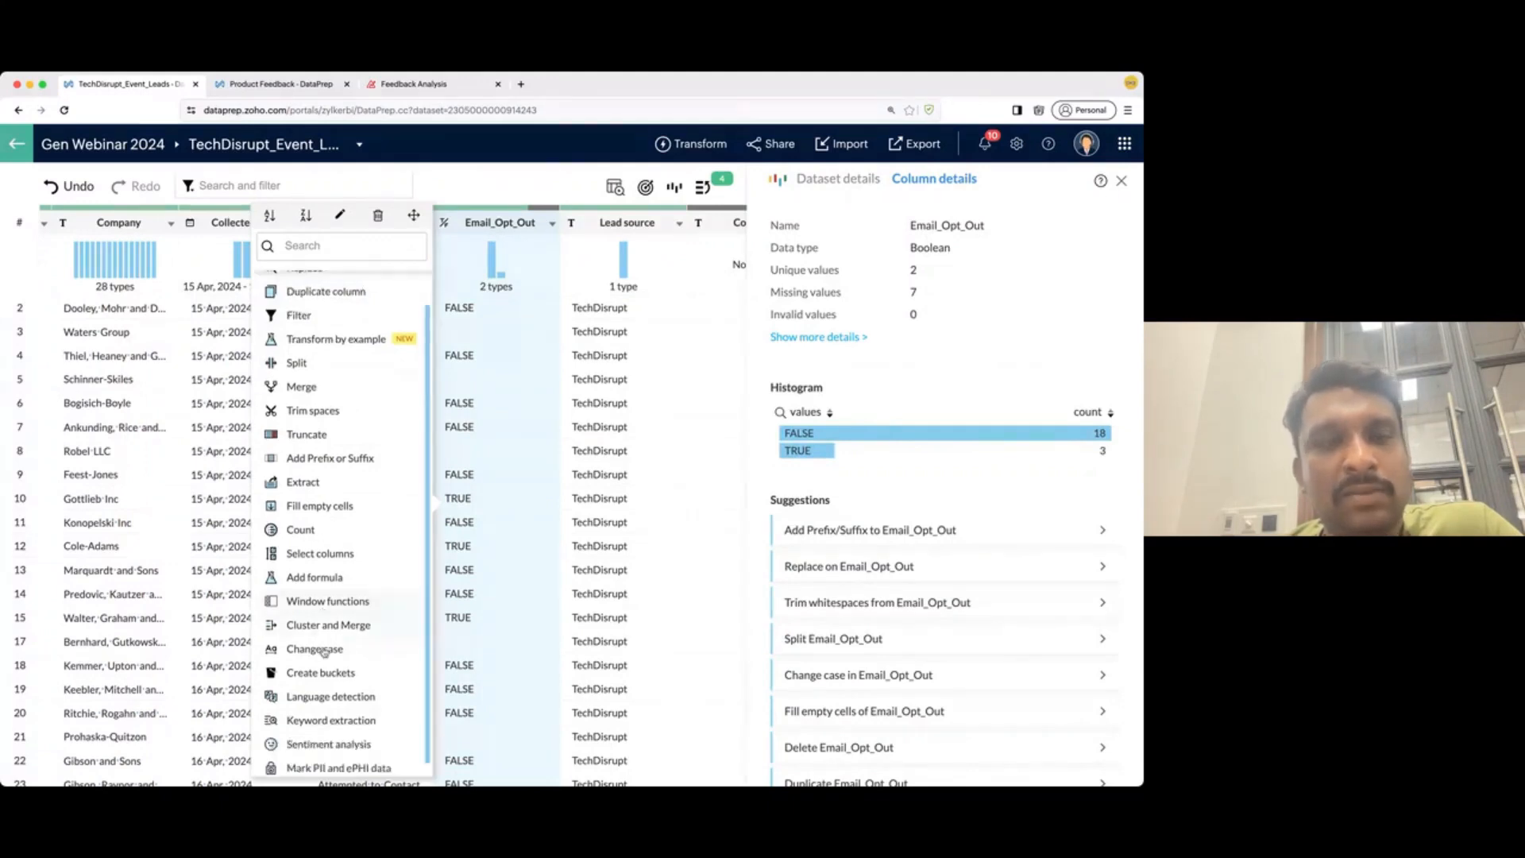
{"action": "scroll", "coordinate": [323, 650], "scroll_direction": "down", "scroll_amount": 1}
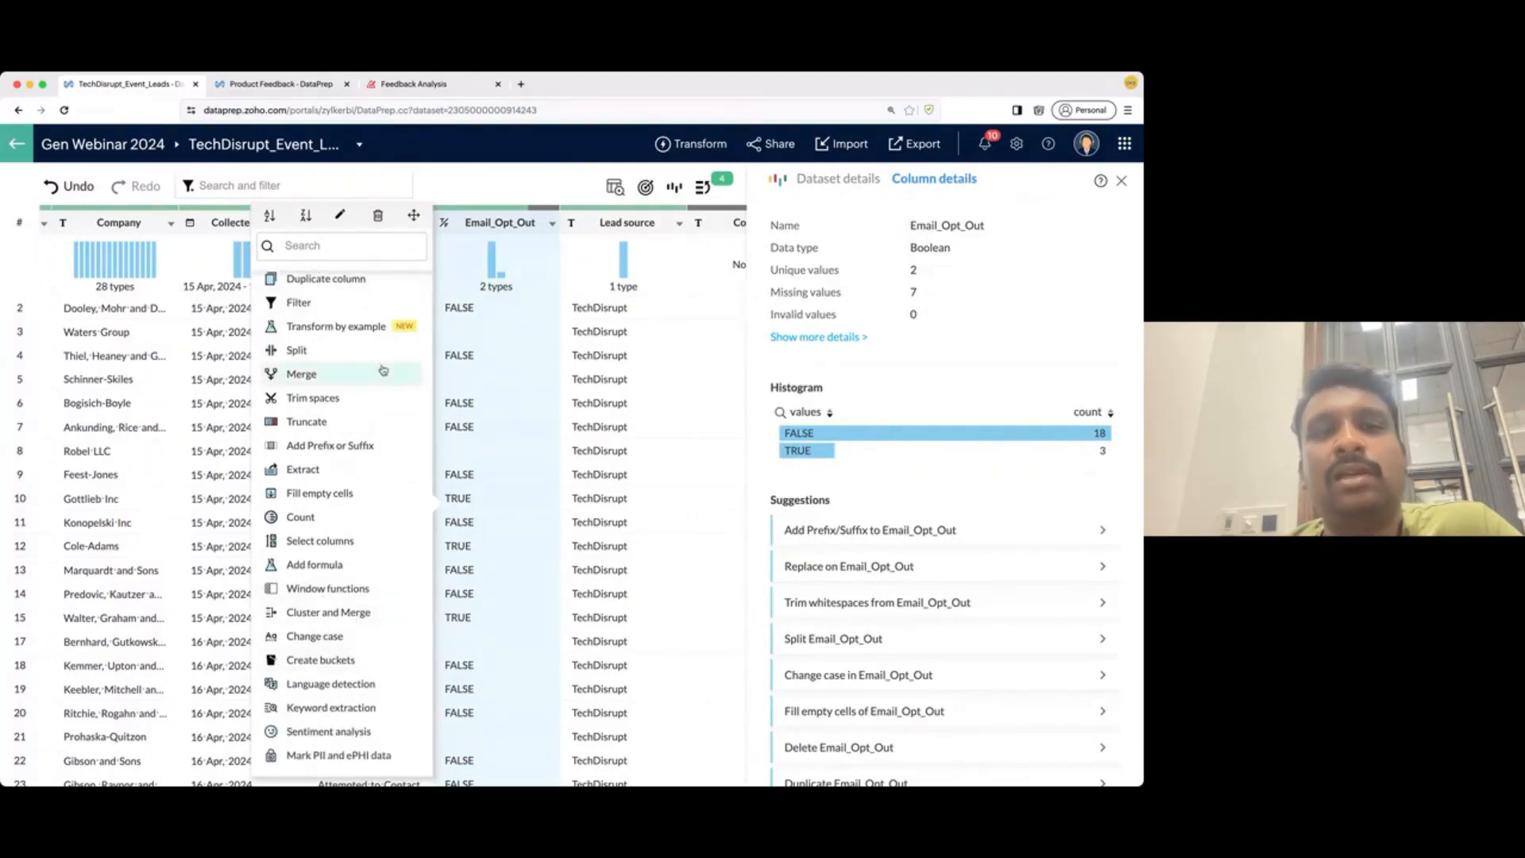
{"action": "left_click", "coordinate": [493, 189]}
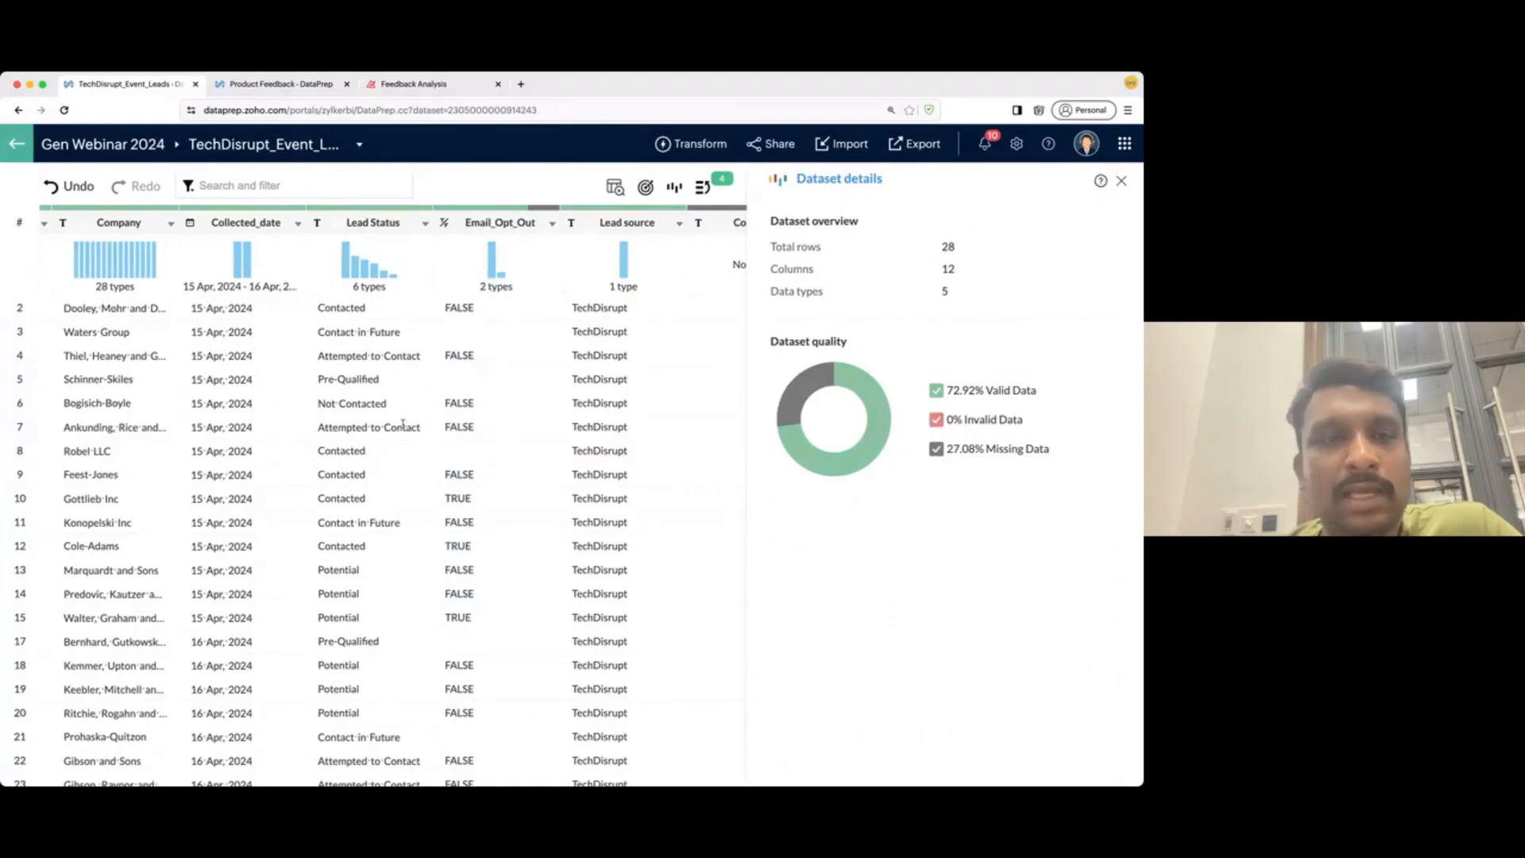
{"action": "scroll", "coordinate": [403, 425], "scroll_direction": "left", "scroll_amount": 2}
{"action": "scroll", "coordinate": [402, 425], "scroll_direction": "left", "scroll_amount": 3}
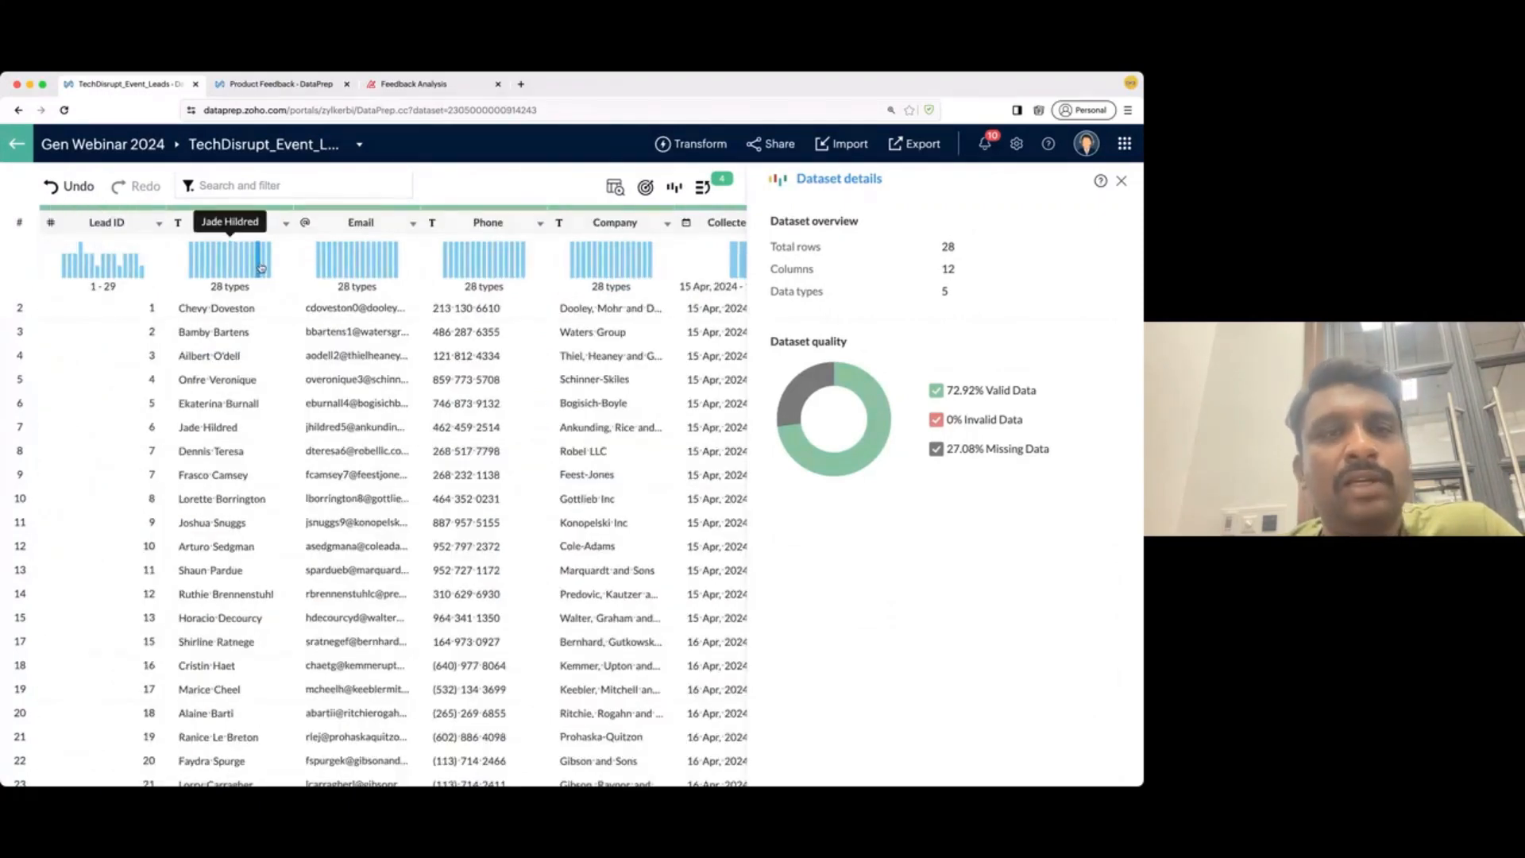
{"action": "scroll", "coordinate": [611, 381], "scroll_direction": "right", "scroll_amount": 2}
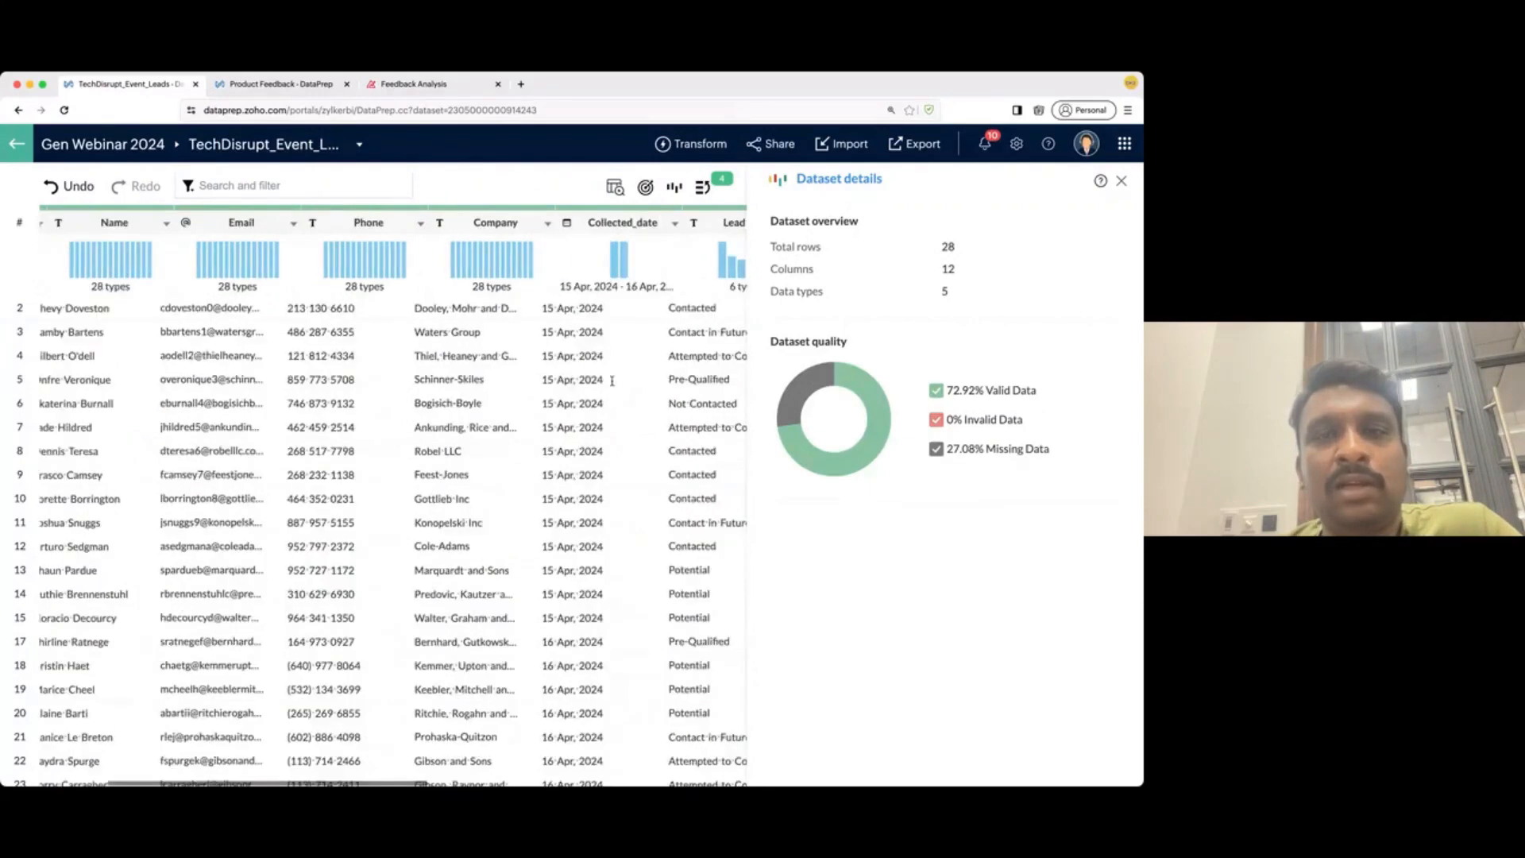
{"action": "scroll", "coordinate": [611, 380], "scroll_direction": "right", "scroll_amount": 2}
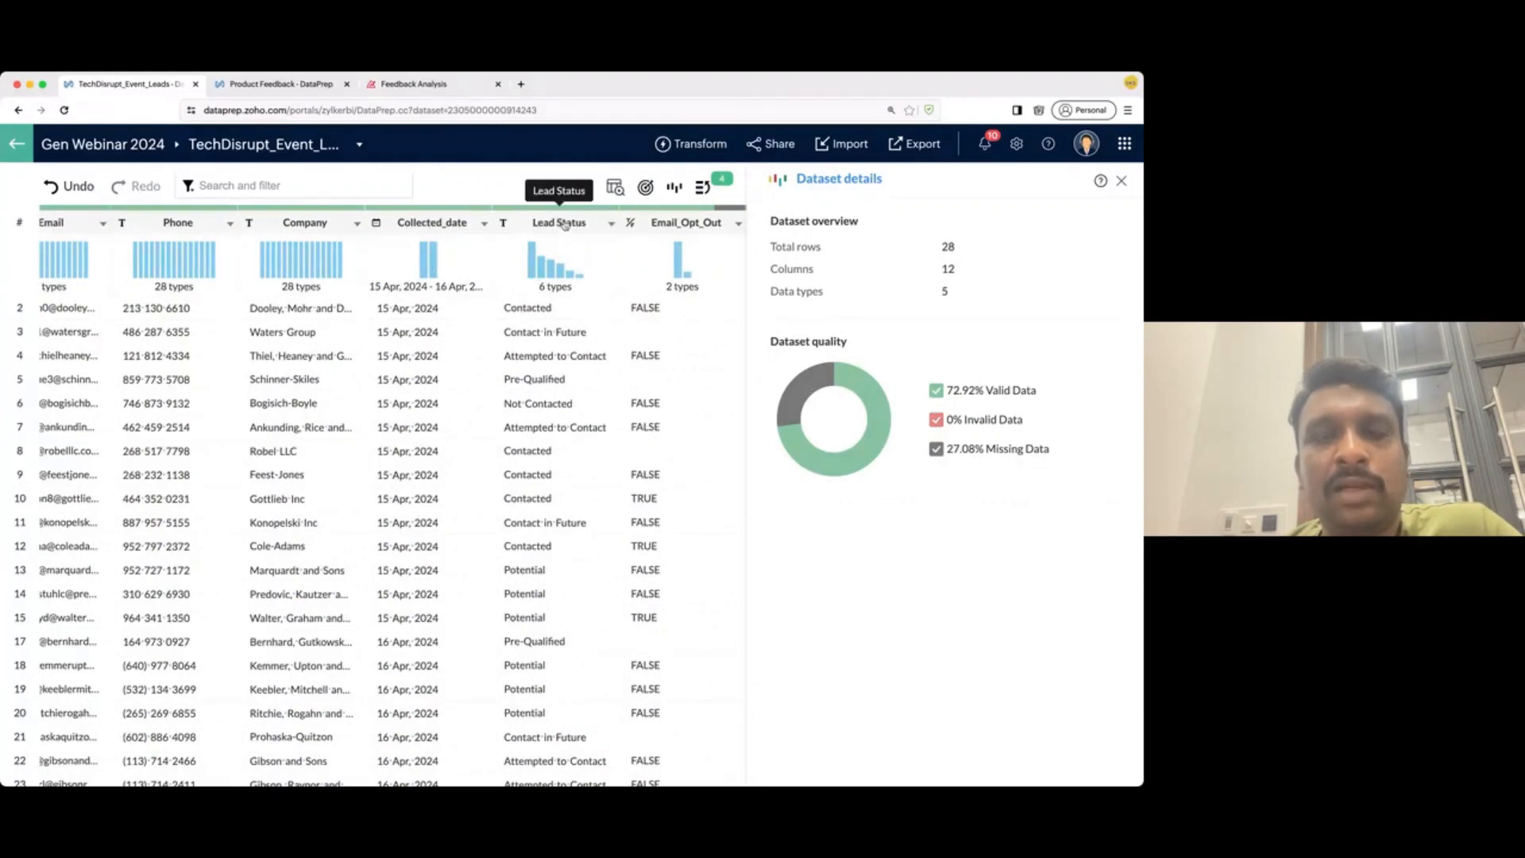
- Show Lead Status details: 6 unique values, none missing, Potential leading with 10
{"action": "left_click", "coordinate": [561, 226]}
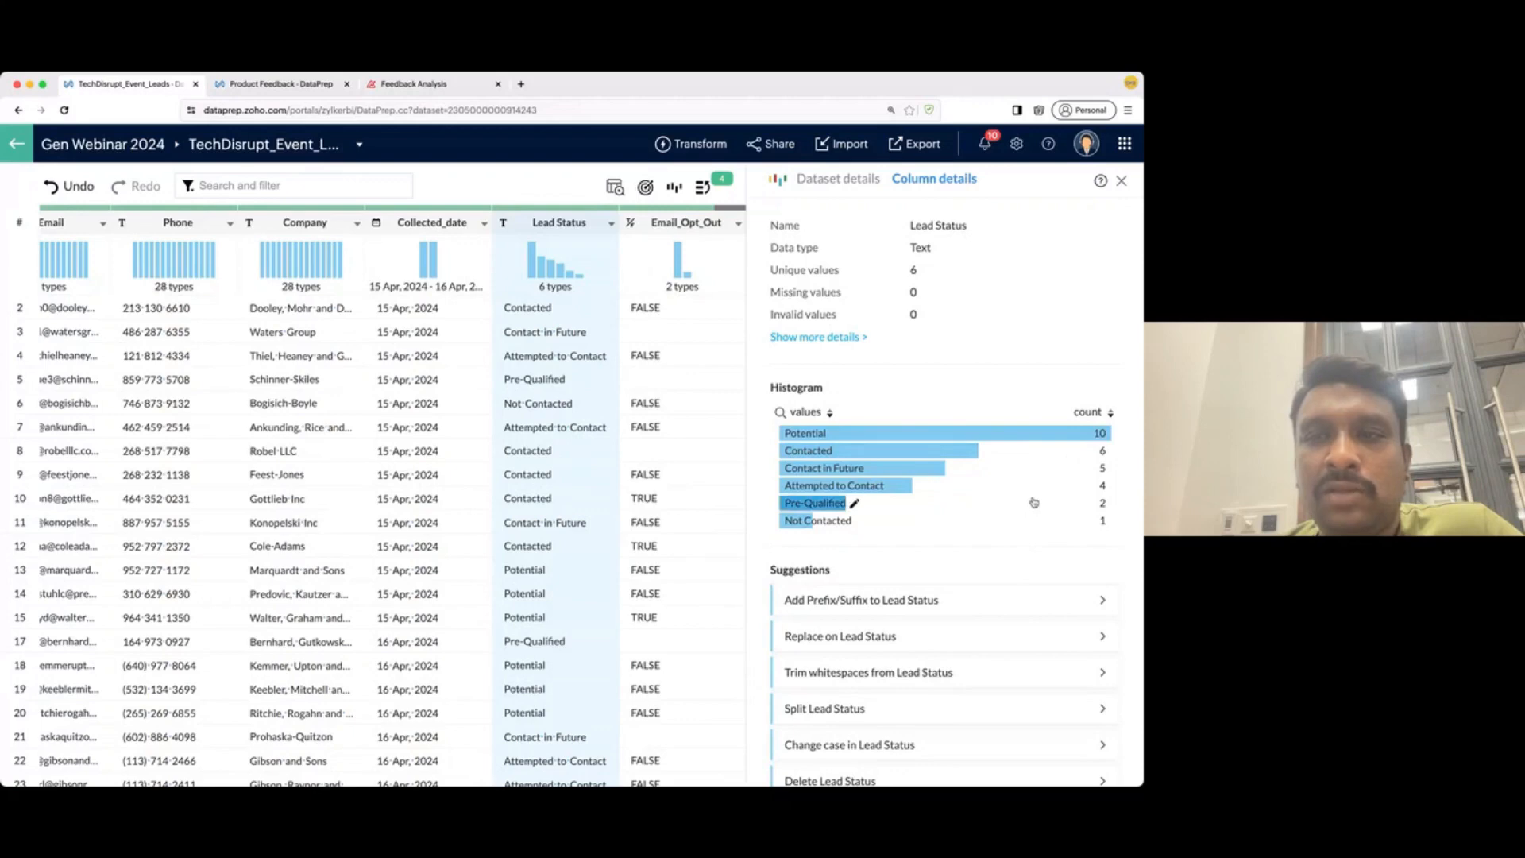
{"action": "scroll", "coordinate": [981, 588], "scroll_direction": "down", "scroll_amount": 1}
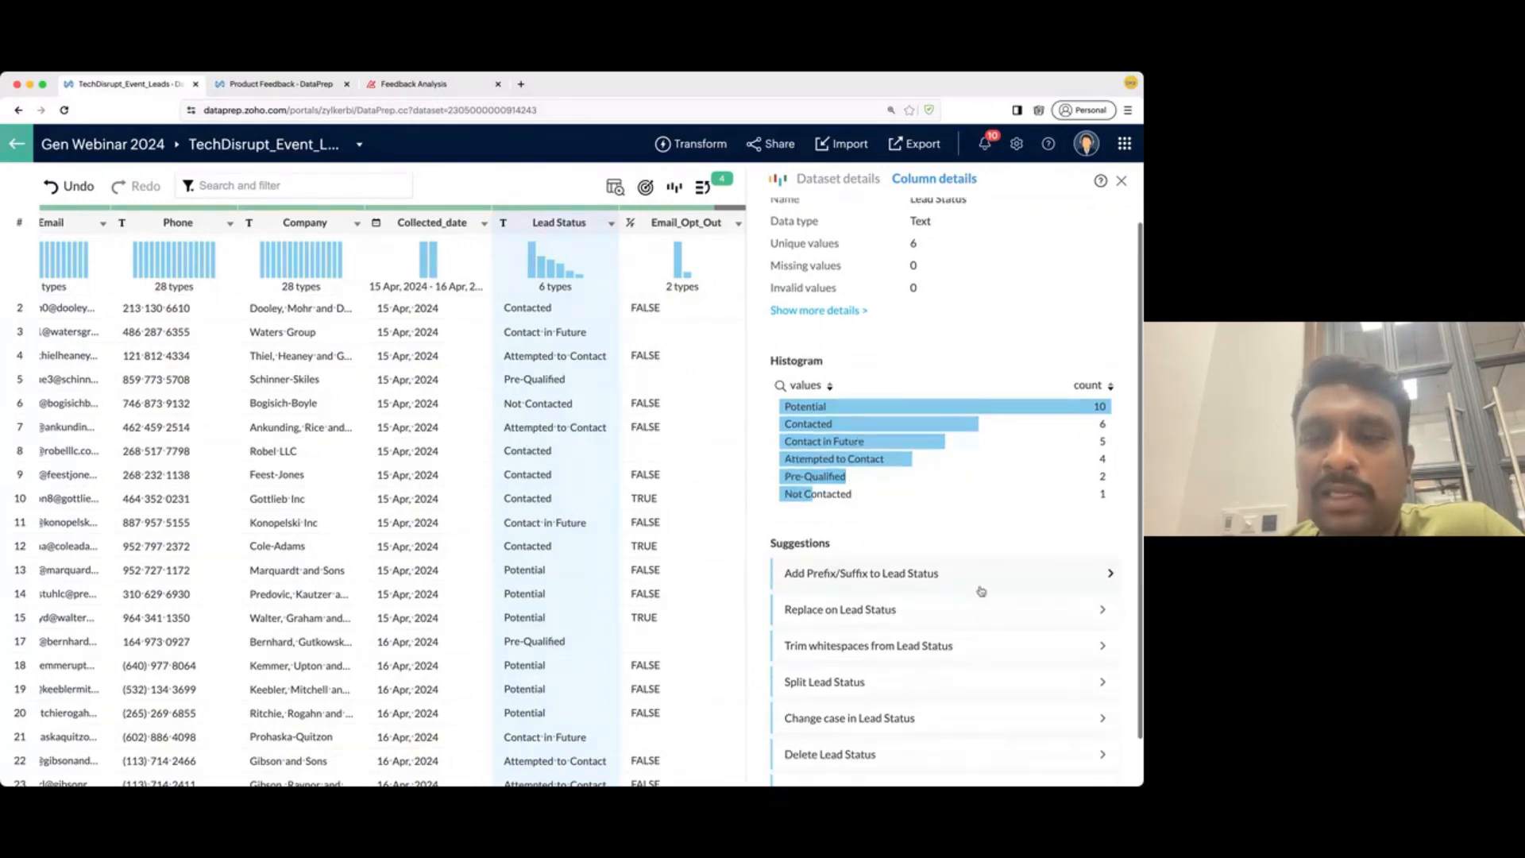
{"action": "scroll", "coordinate": [981, 590], "scroll_direction": "down", "scroll_amount": 2}
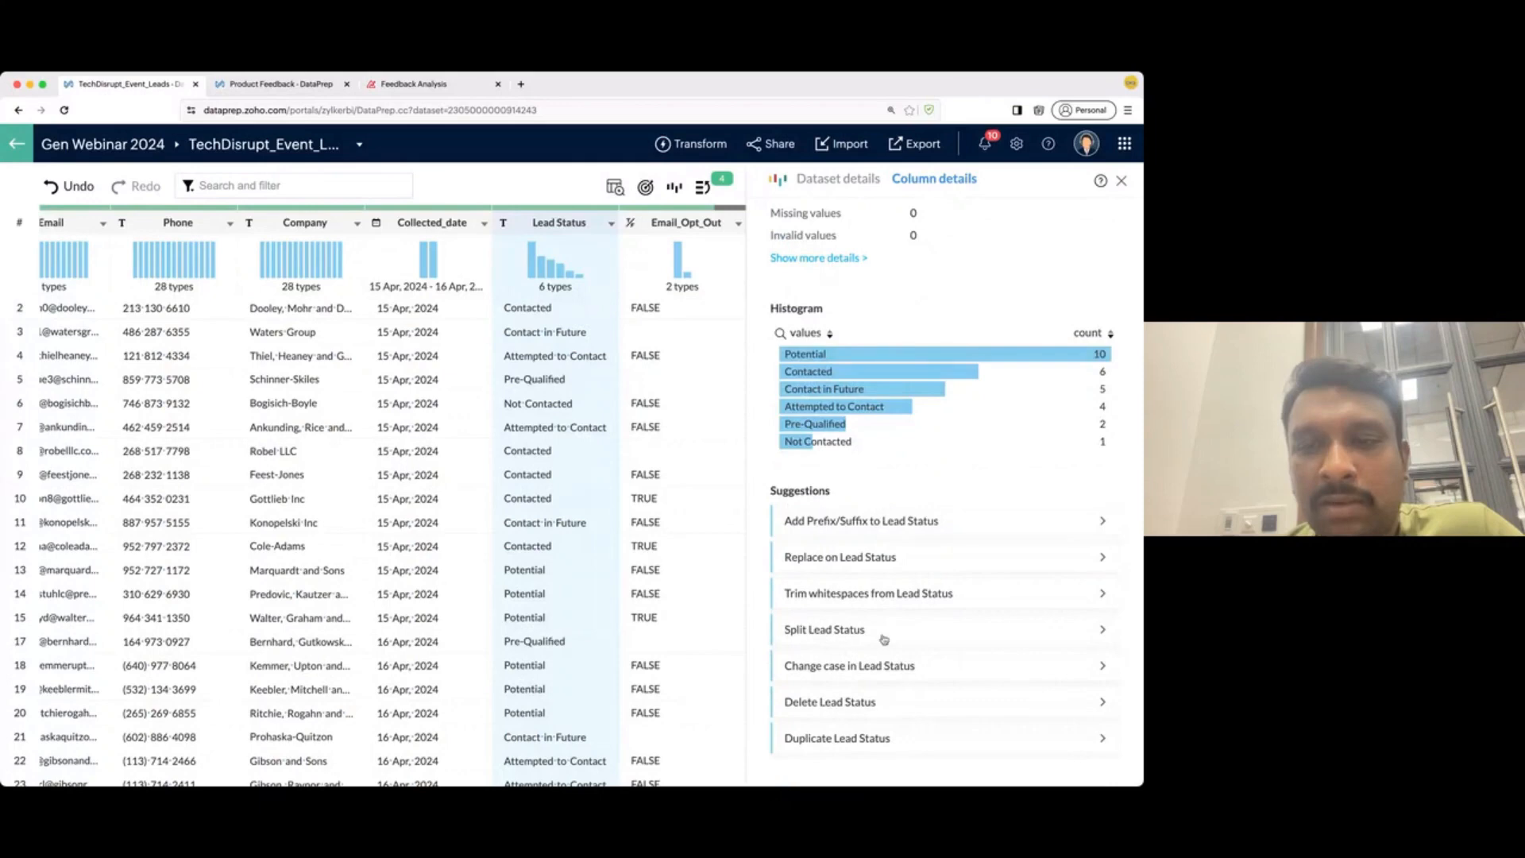
{"action": "scroll", "coordinate": [880, 313], "scroll_direction": "up", "scroll_amount": 2}
{"action": "scroll", "coordinate": [858, 330], "scroll_direction": "up", "scroll_amount": 1}
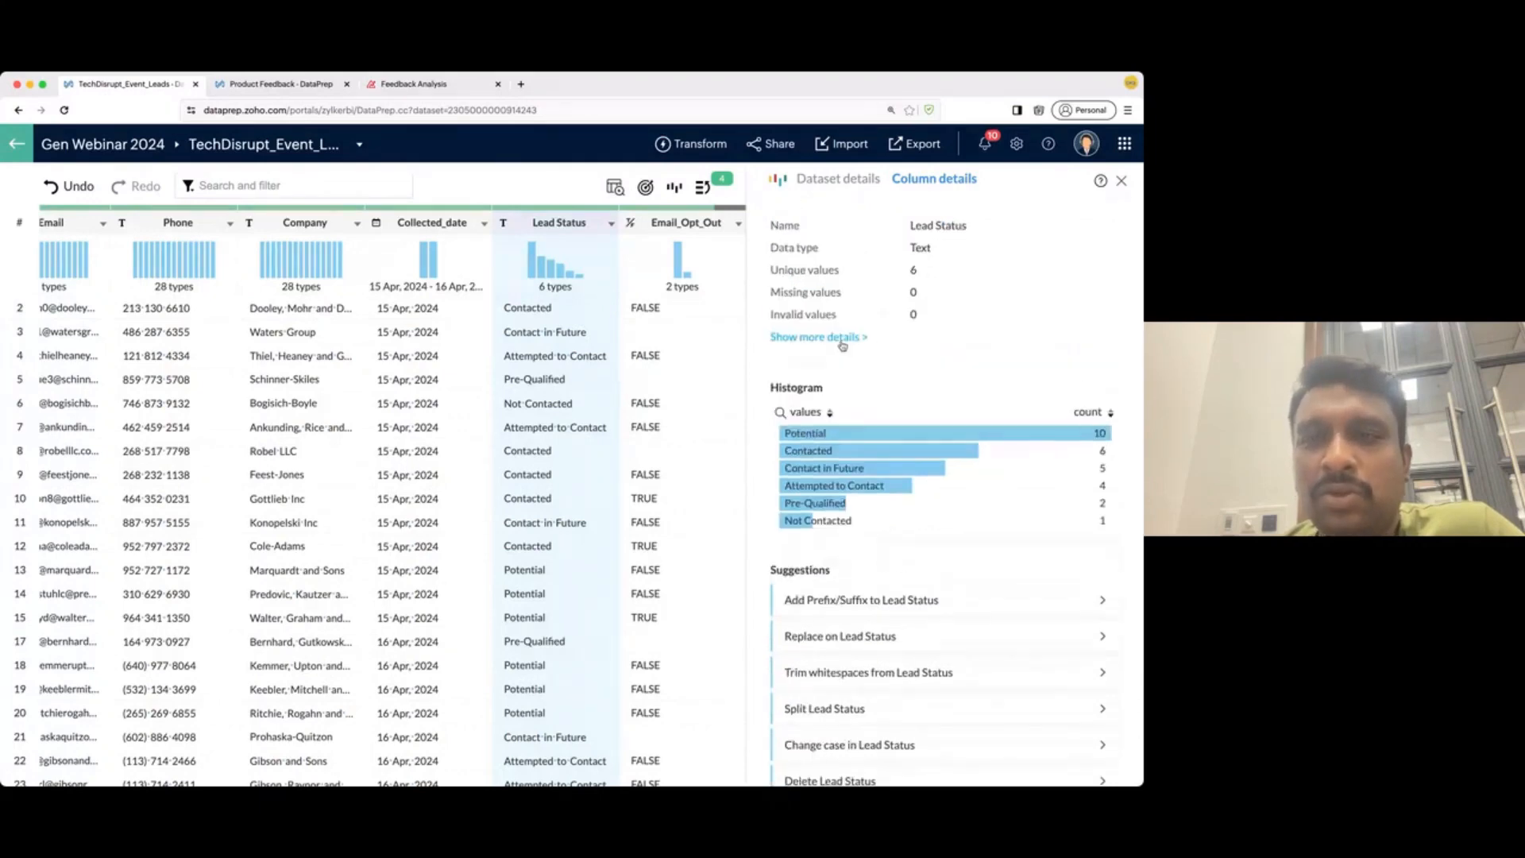
{"action": "left_click", "coordinate": [842, 341]}
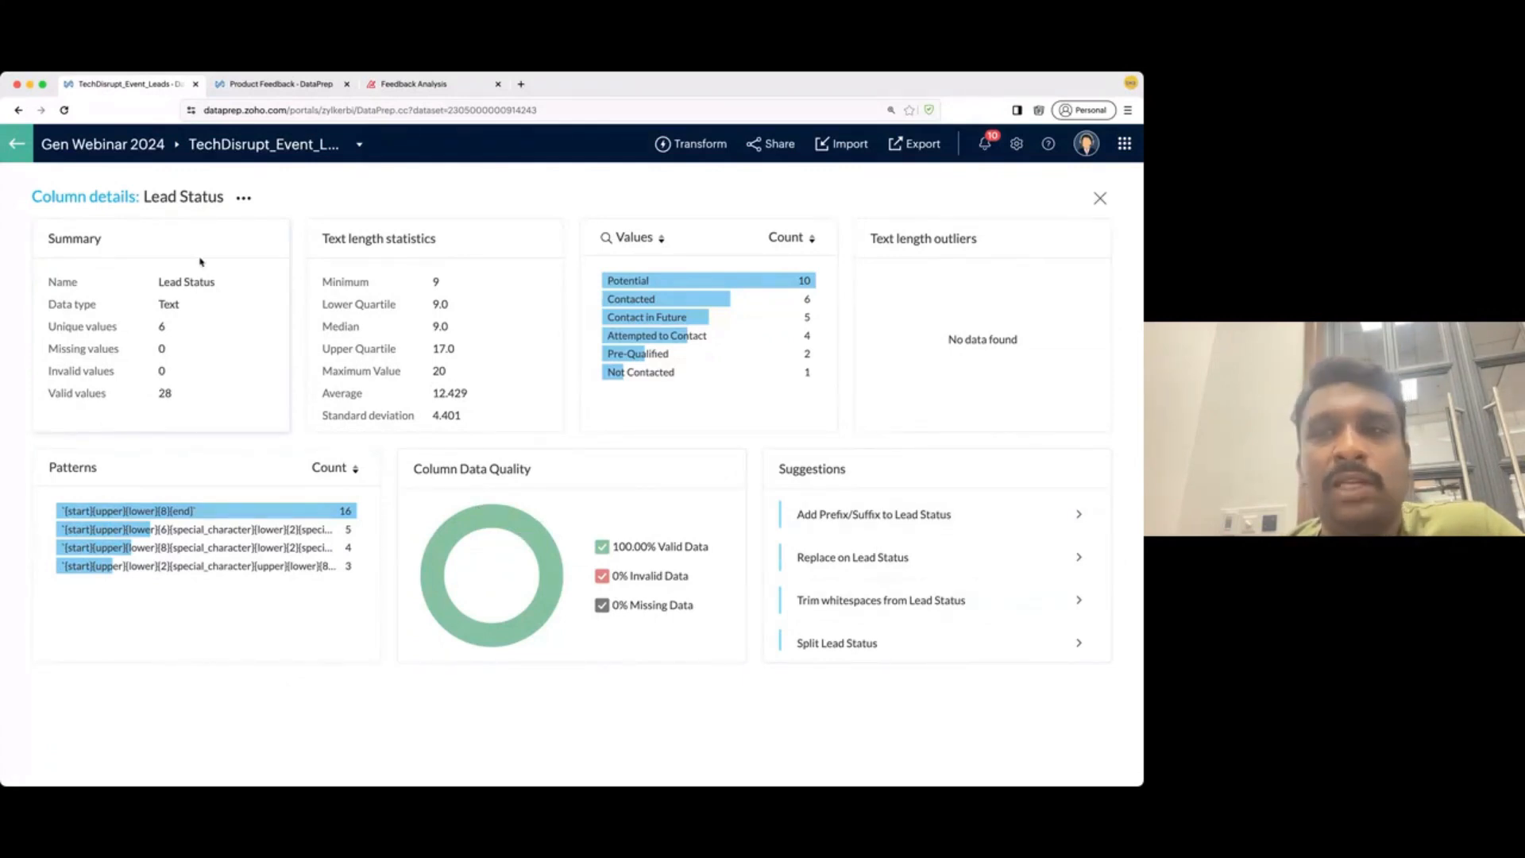
{"action": "left_click", "coordinate": [1097, 200]}
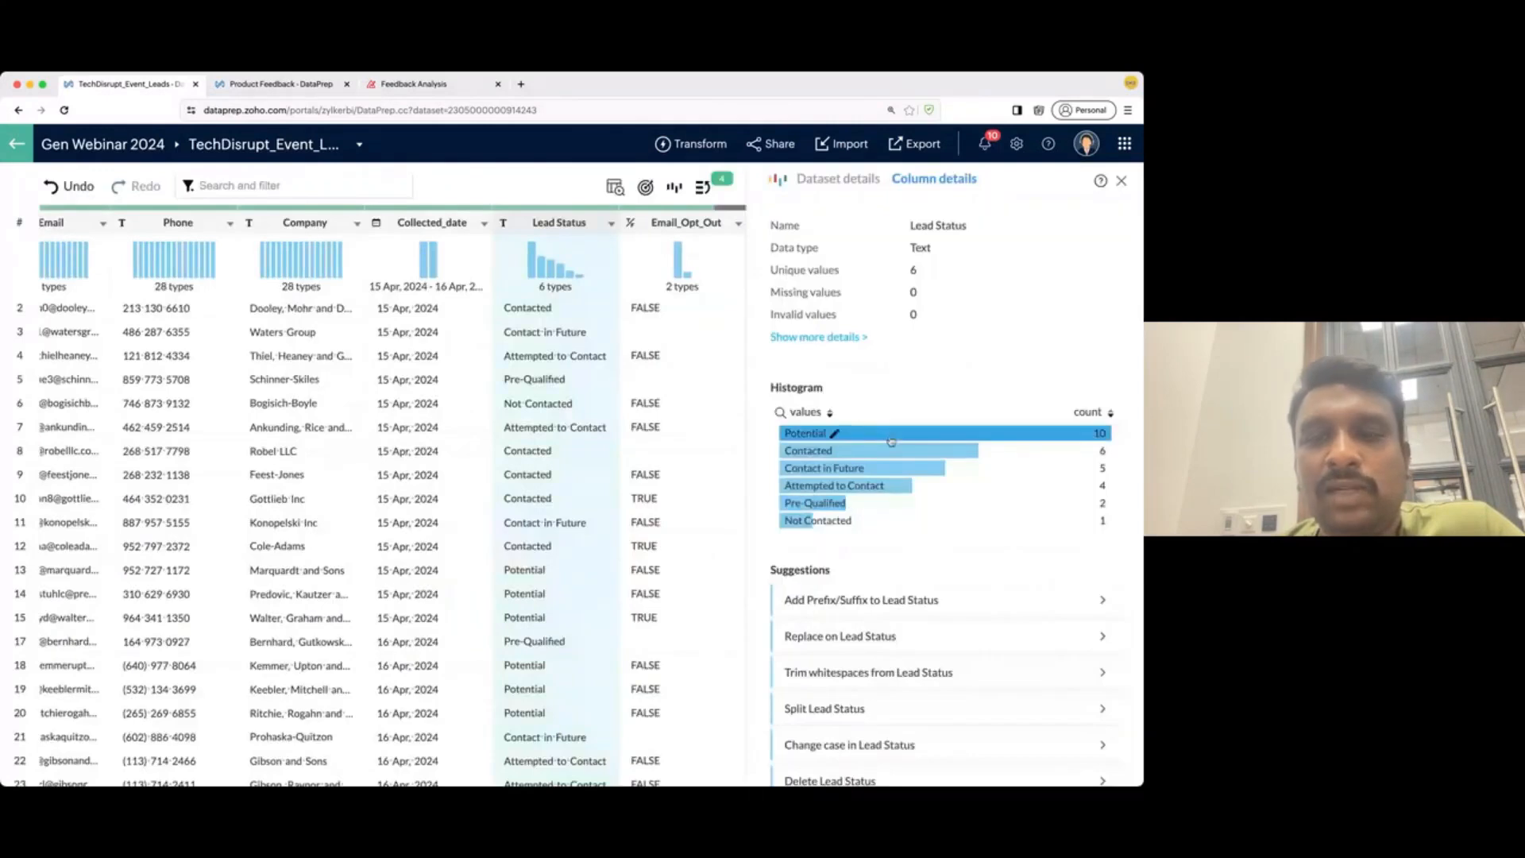
{"action": "left_click", "coordinate": [834, 434]}
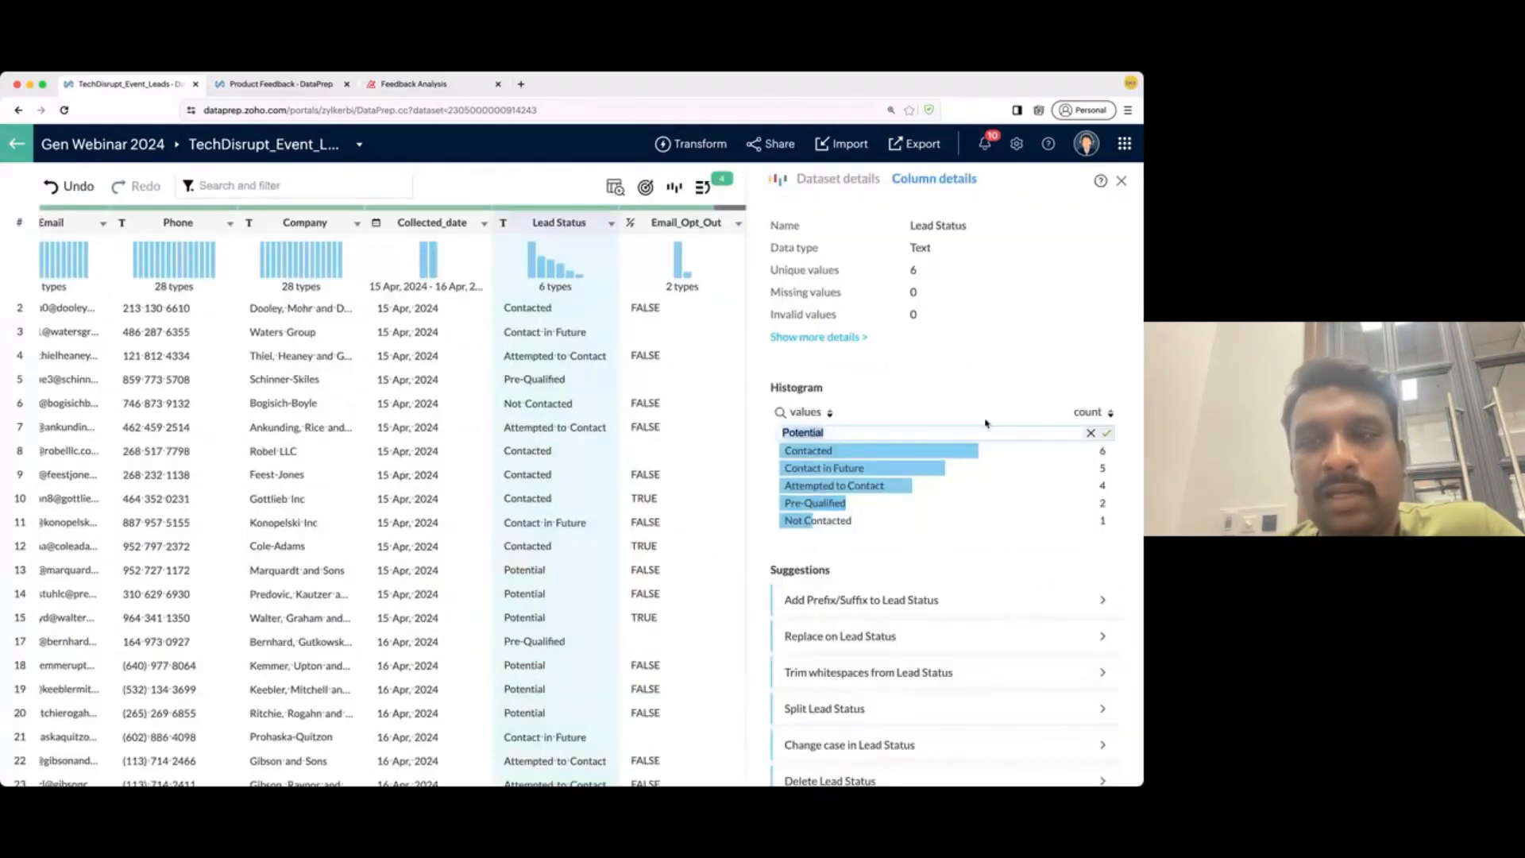
{"action": "left_click", "coordinate": [1090, 434]}
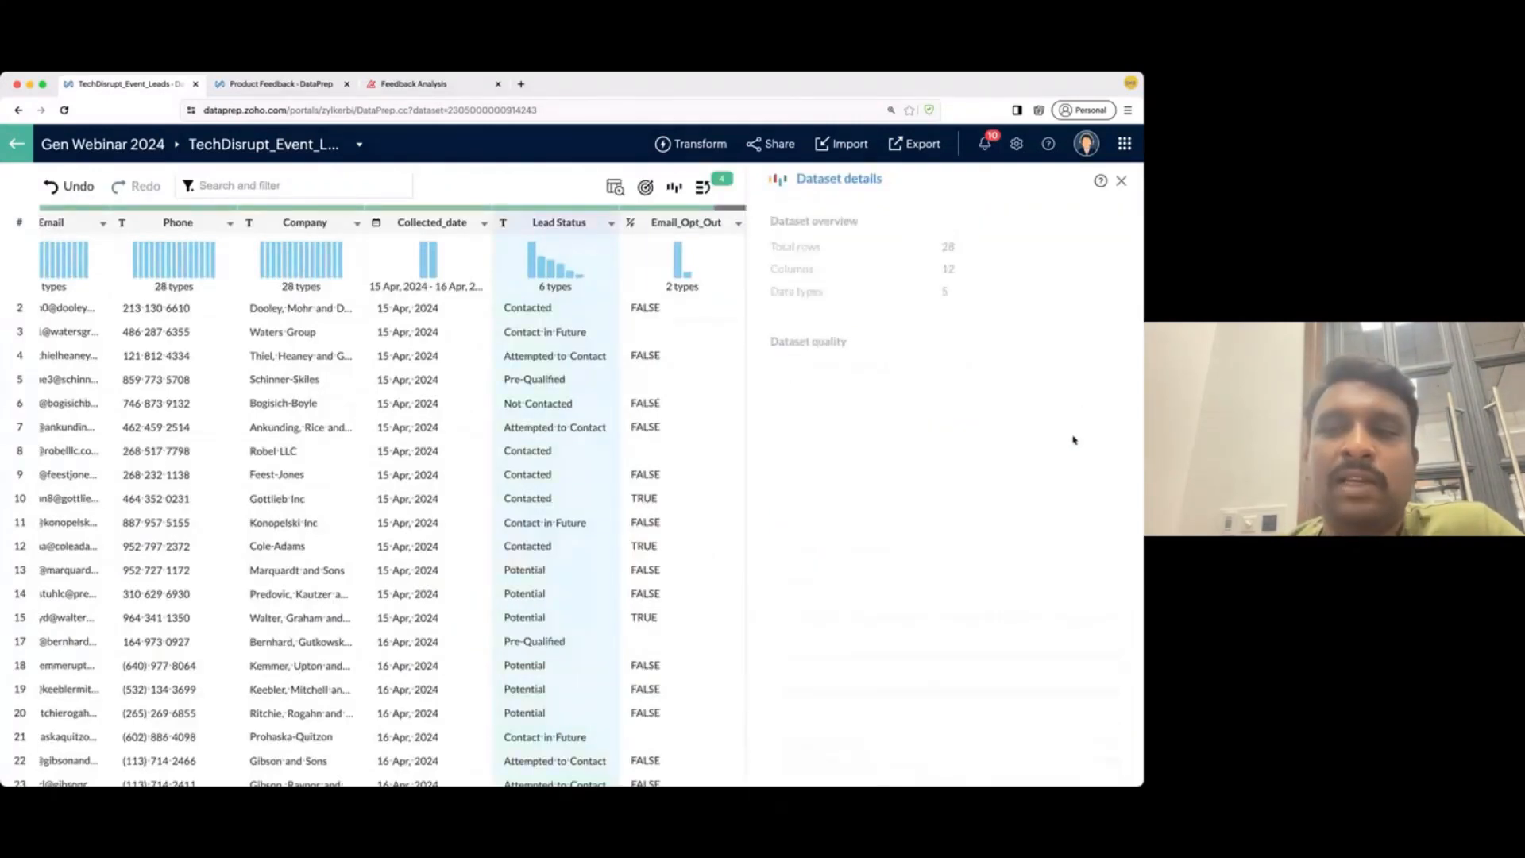
{"action": "left_click", "coordinate": [1120, 183]}
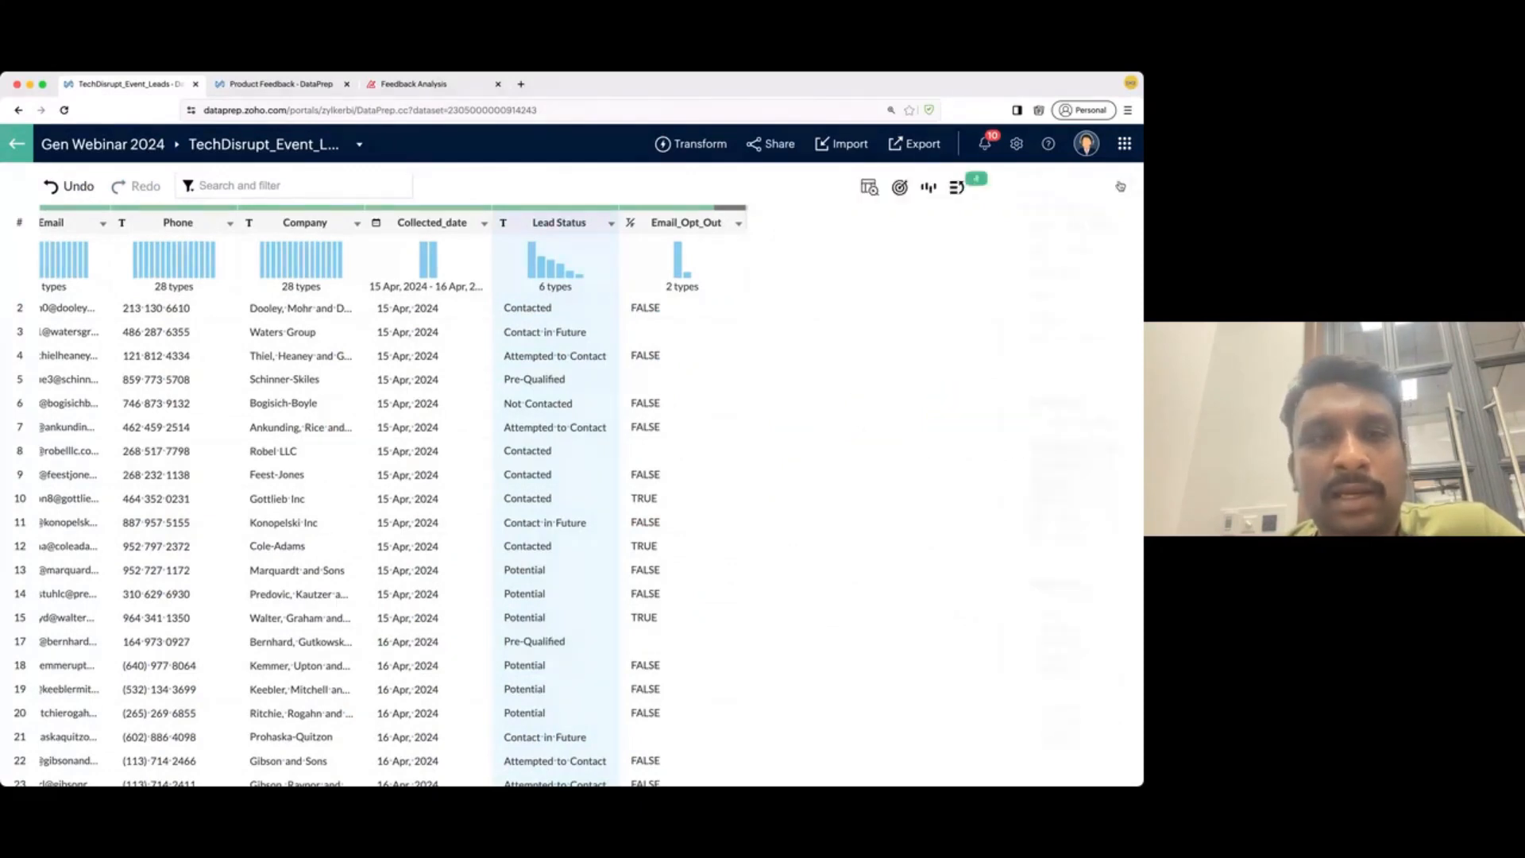
{"action": "scroll", "coordinate": [507, 510], "scroll_direction": "left", "scroll_amount": 3}
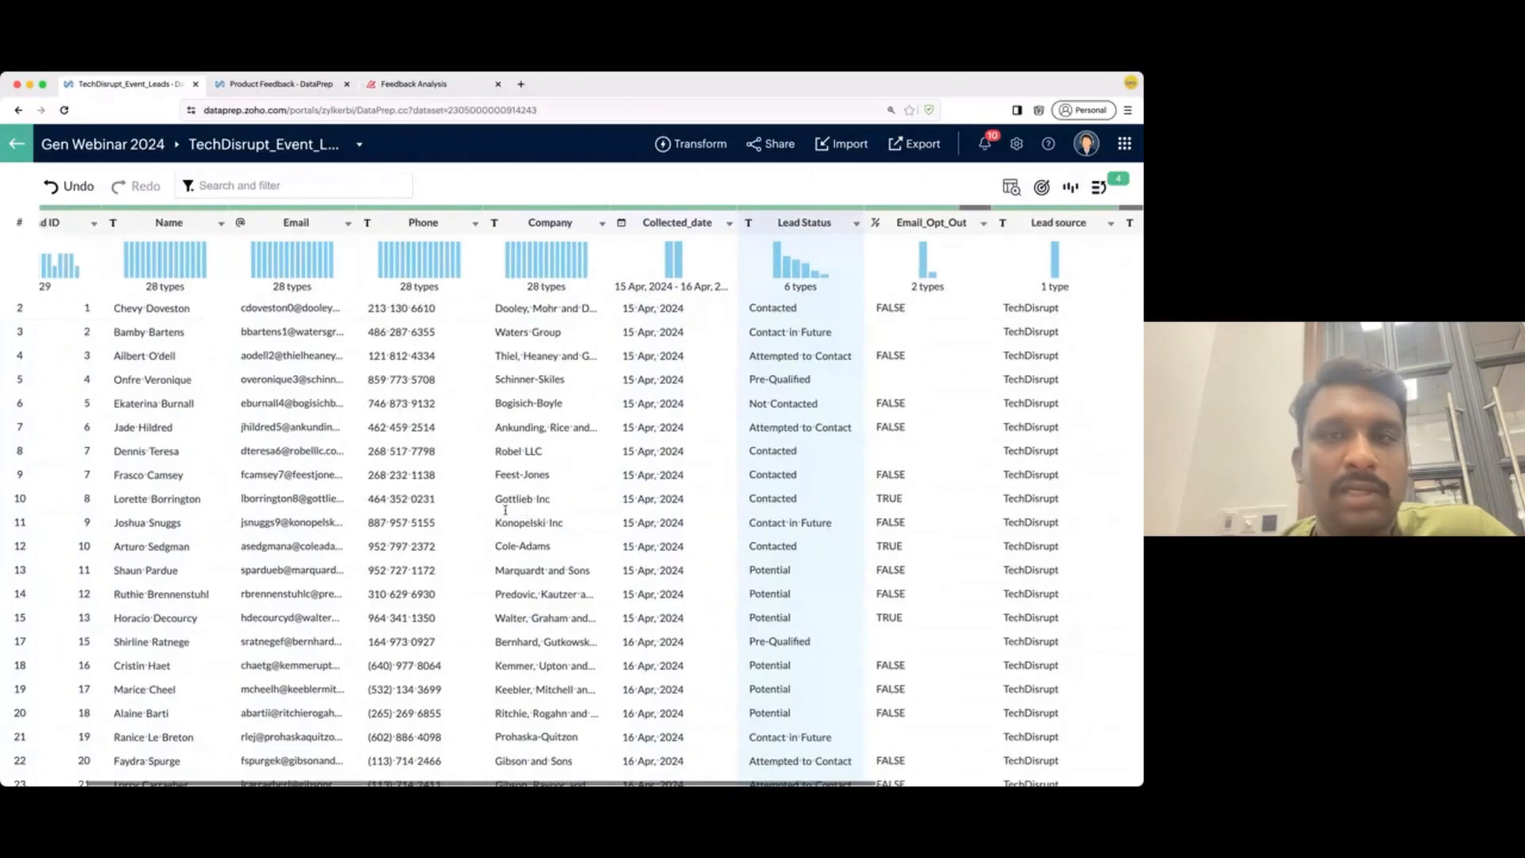
{"action": "scroll", "coordinate": [505, 509], "scroll_direction": "right", "scroll_amount": 4}
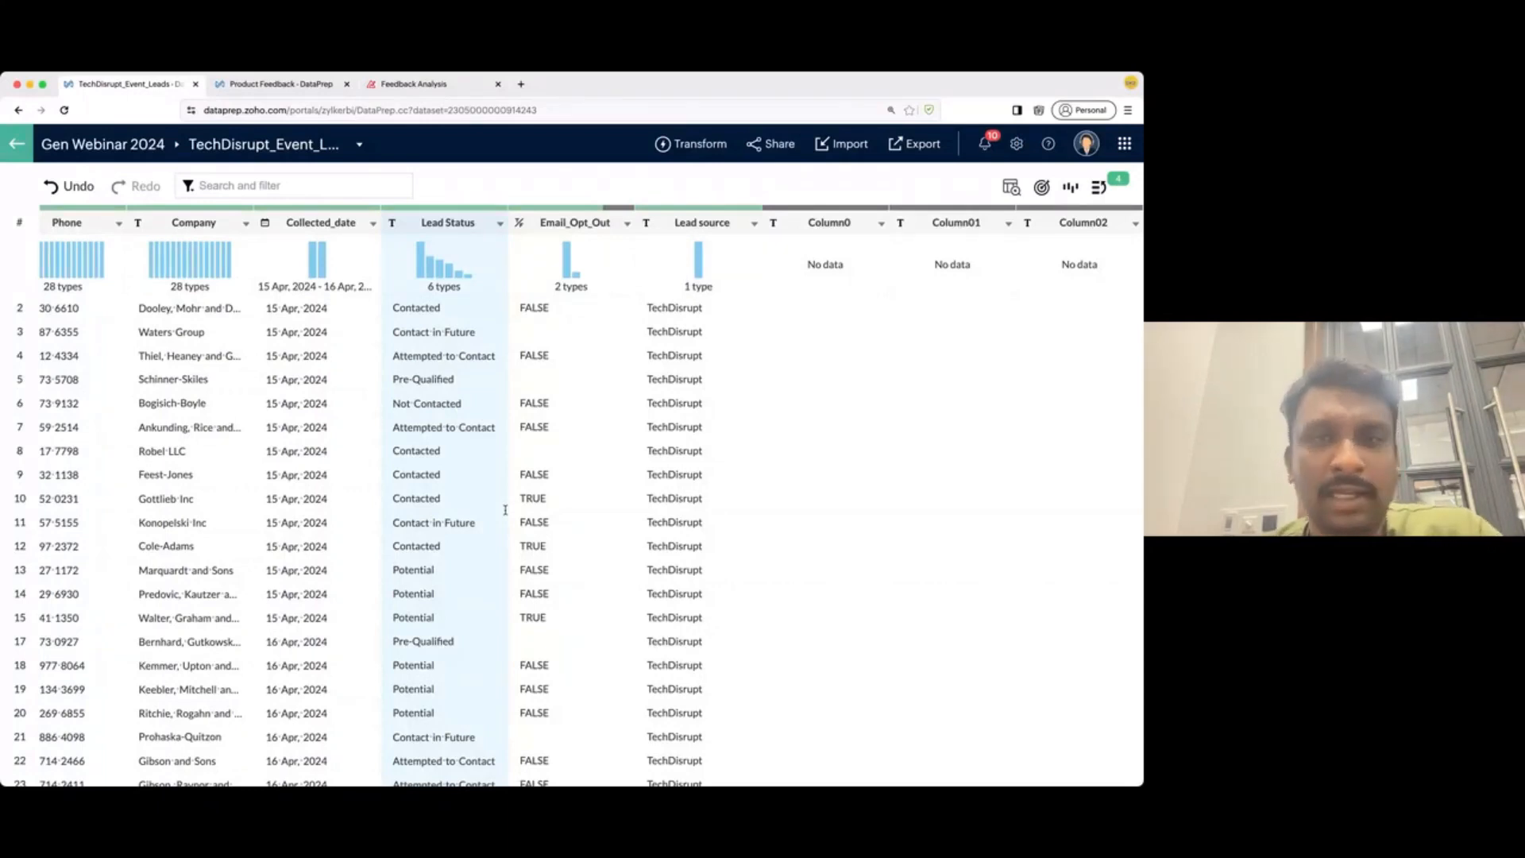
{"action": "scroll", "coordinate": [506, 509], "scroll_direction": "left", "scroll_amount": 3}
{"action": "scroll", "coordinate": [505, 509], "scroll_direction": "left", "scroll_amount": 5}
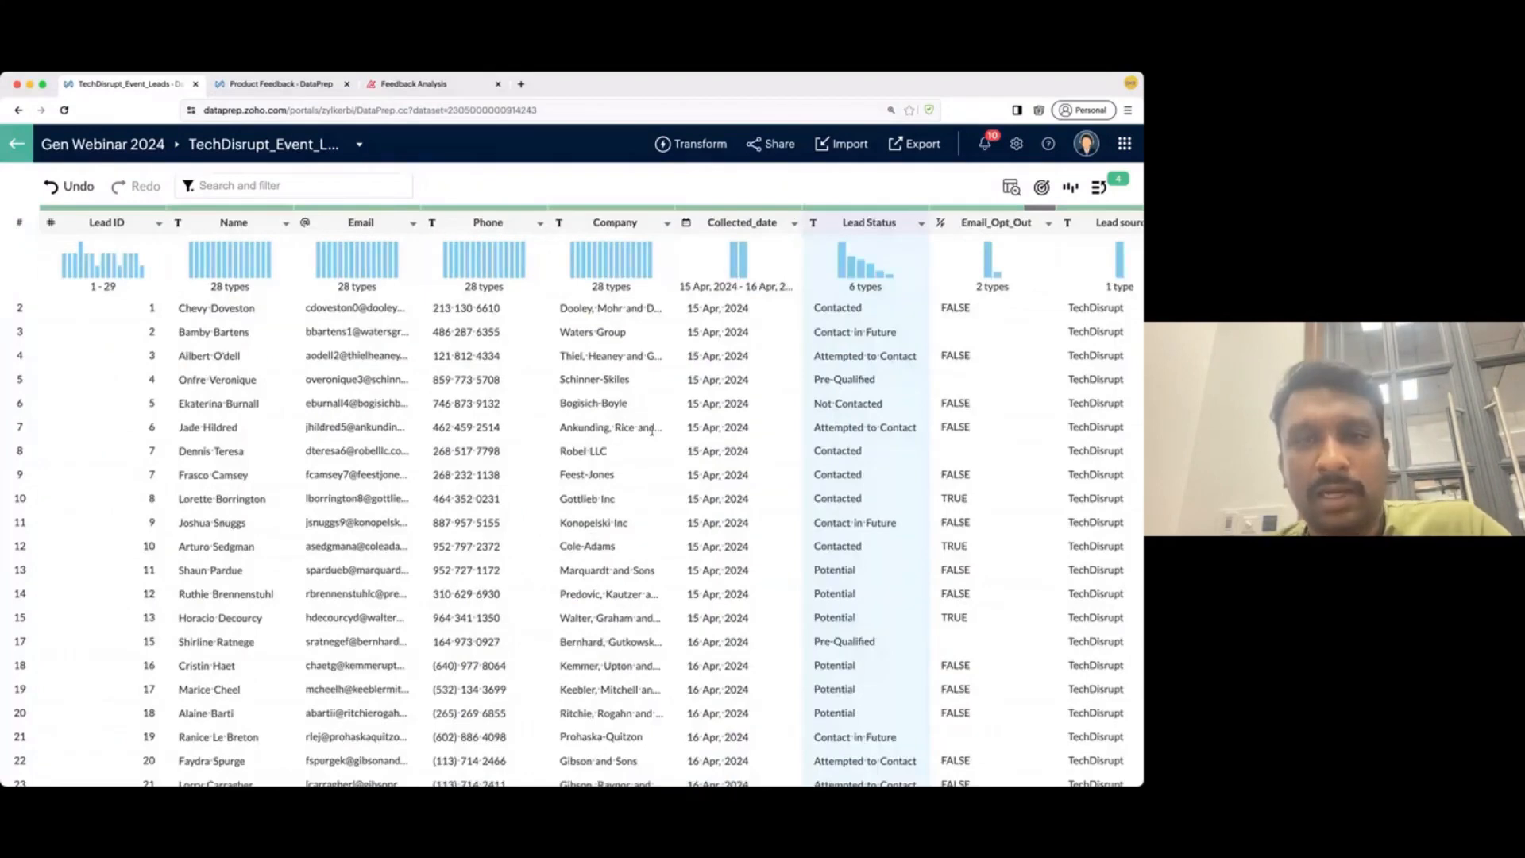
{"action": "scroll", "coordinate": [676, 403], "scroll_direction": "right", "scroll_amount": 1}
{"action": "scroll", "coordinate": [500, 383], "scroll_direction": "left", "scroll_amount": 1}
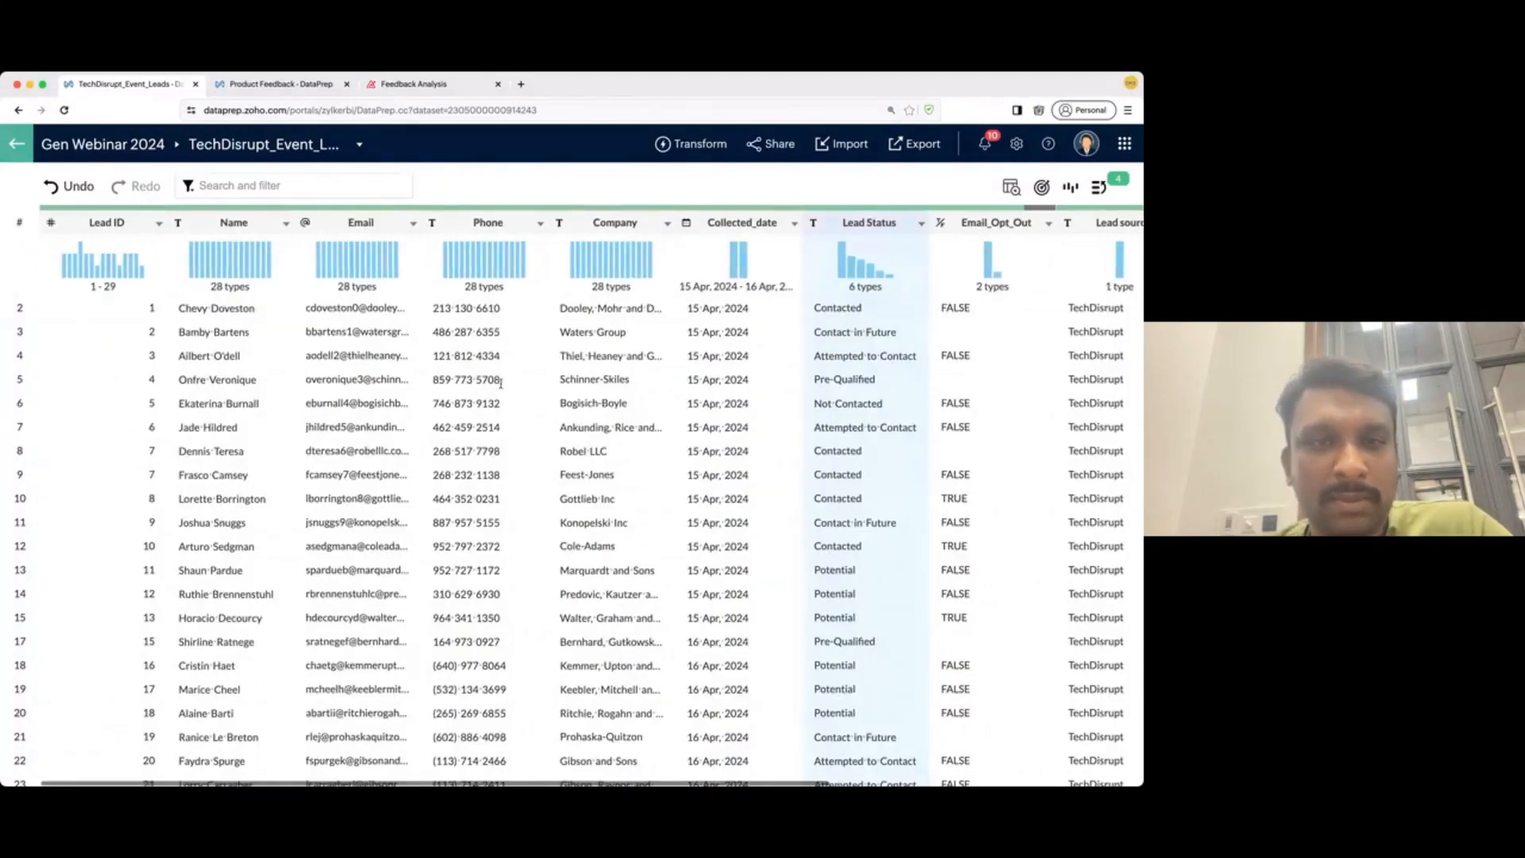
{"action": "scroll", "coordinate": [482, 439], "scroll_direction": "down", "scroll_amount": 2}
{"action": "scroll", "coordinate": [482, 440], "scroll_direction": "down", "scroll_amount": 5}
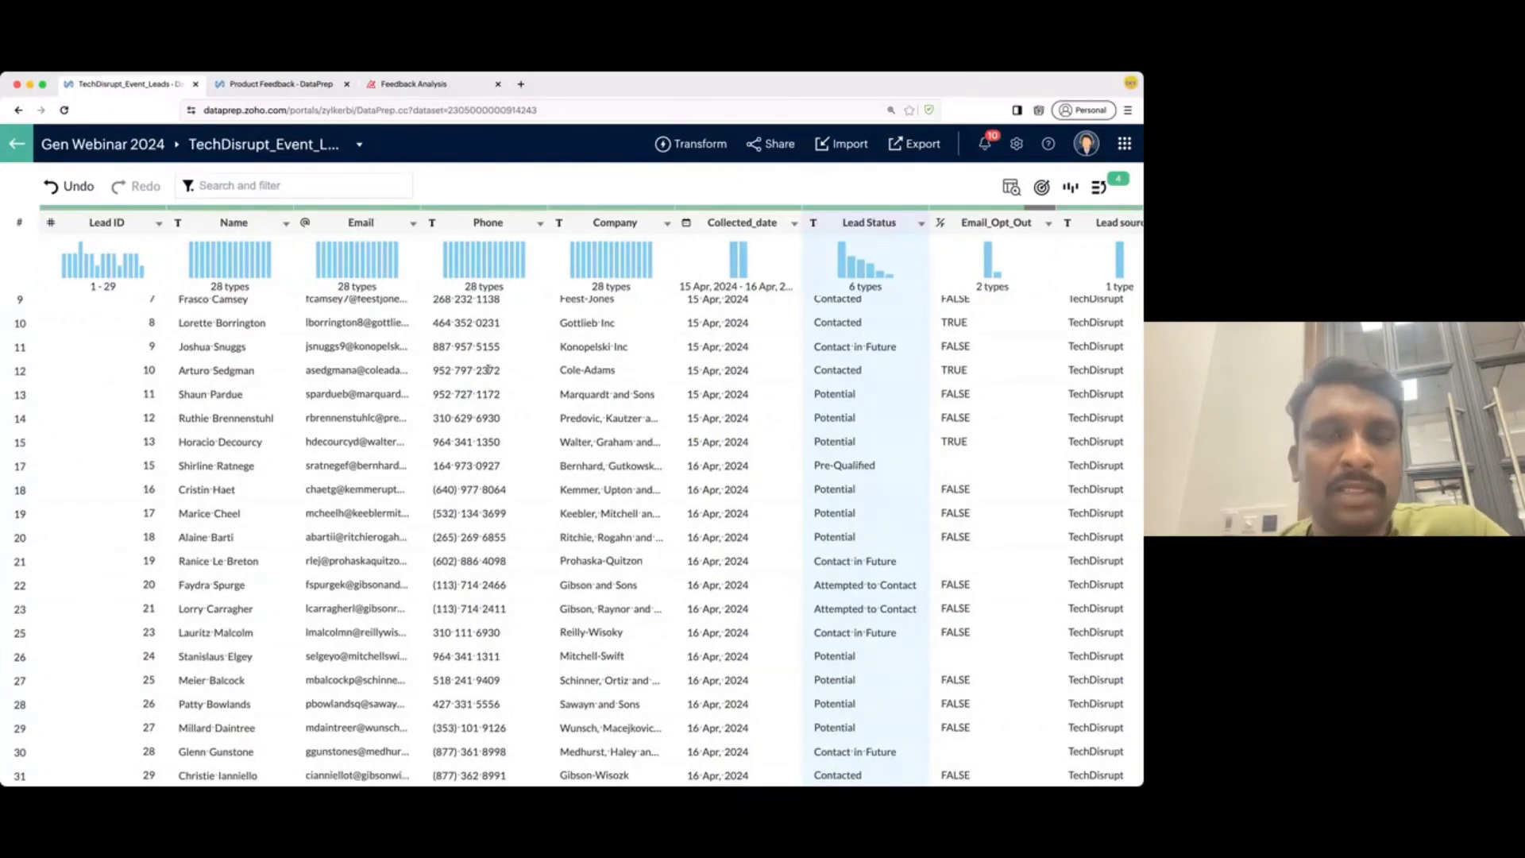
{"action": "scroll", "coordinate": [507, 248], "scroll_direction": "up", "scroll_amount": 3}
{"action": "left_click", "coordinate": [537, 225]}
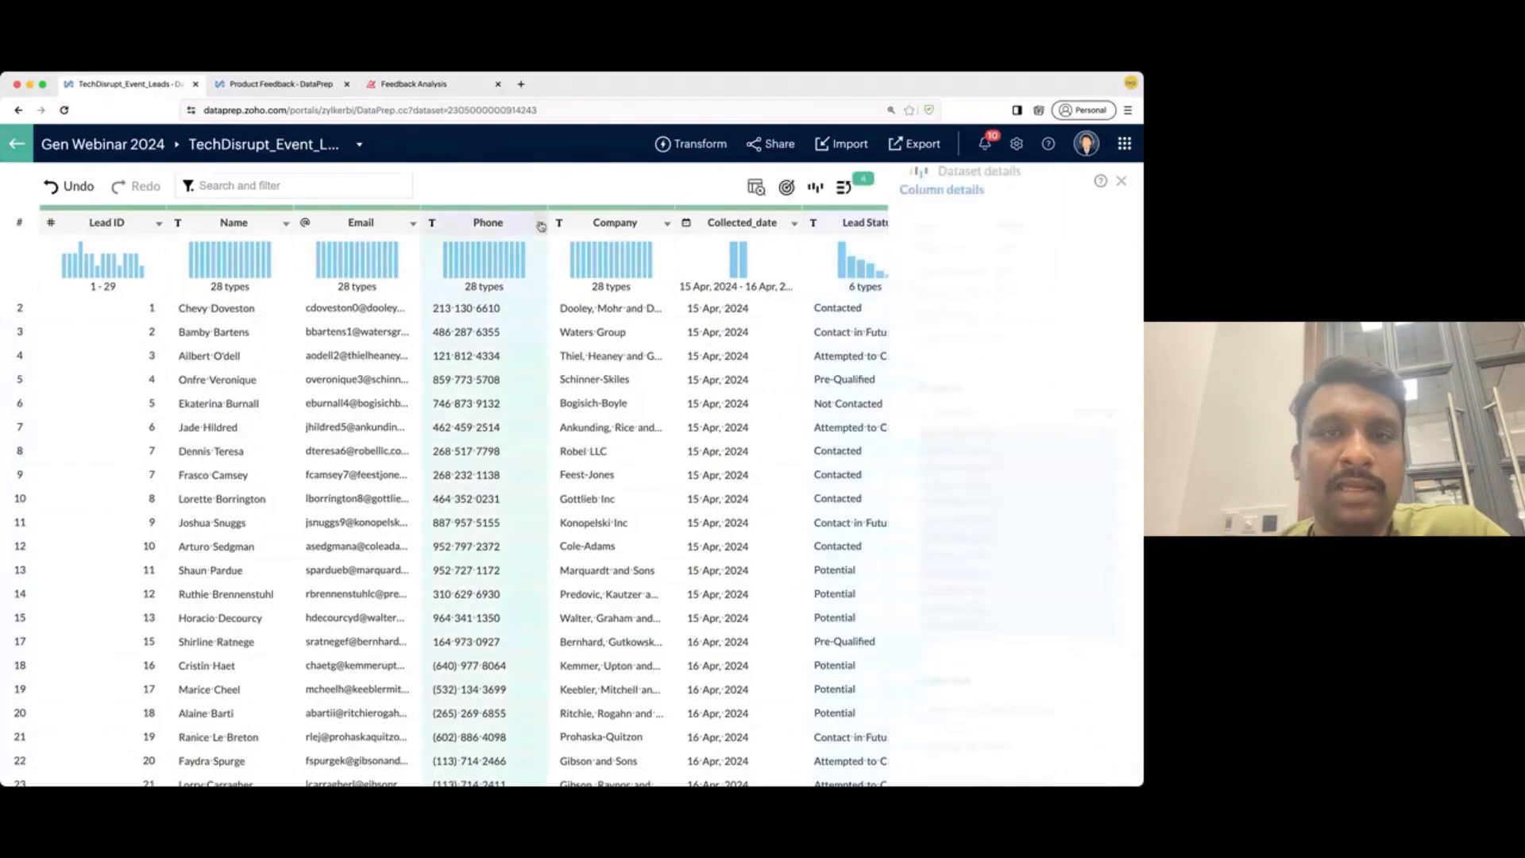
{"action": "left_click", "coordinate": [541, 226]}
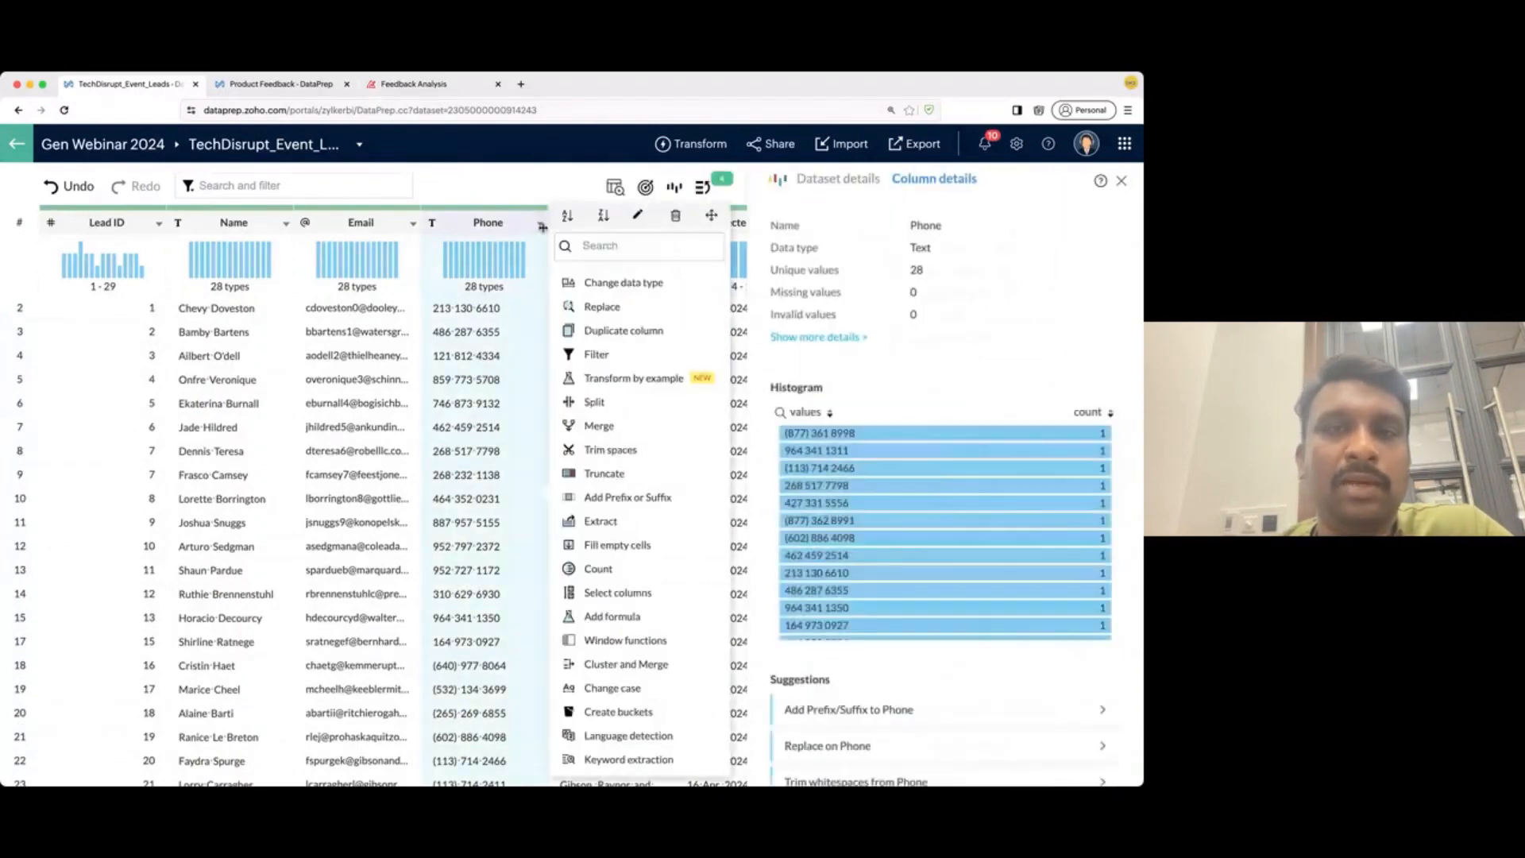
{"action": "left_click", "coordinate": [650, 377]}
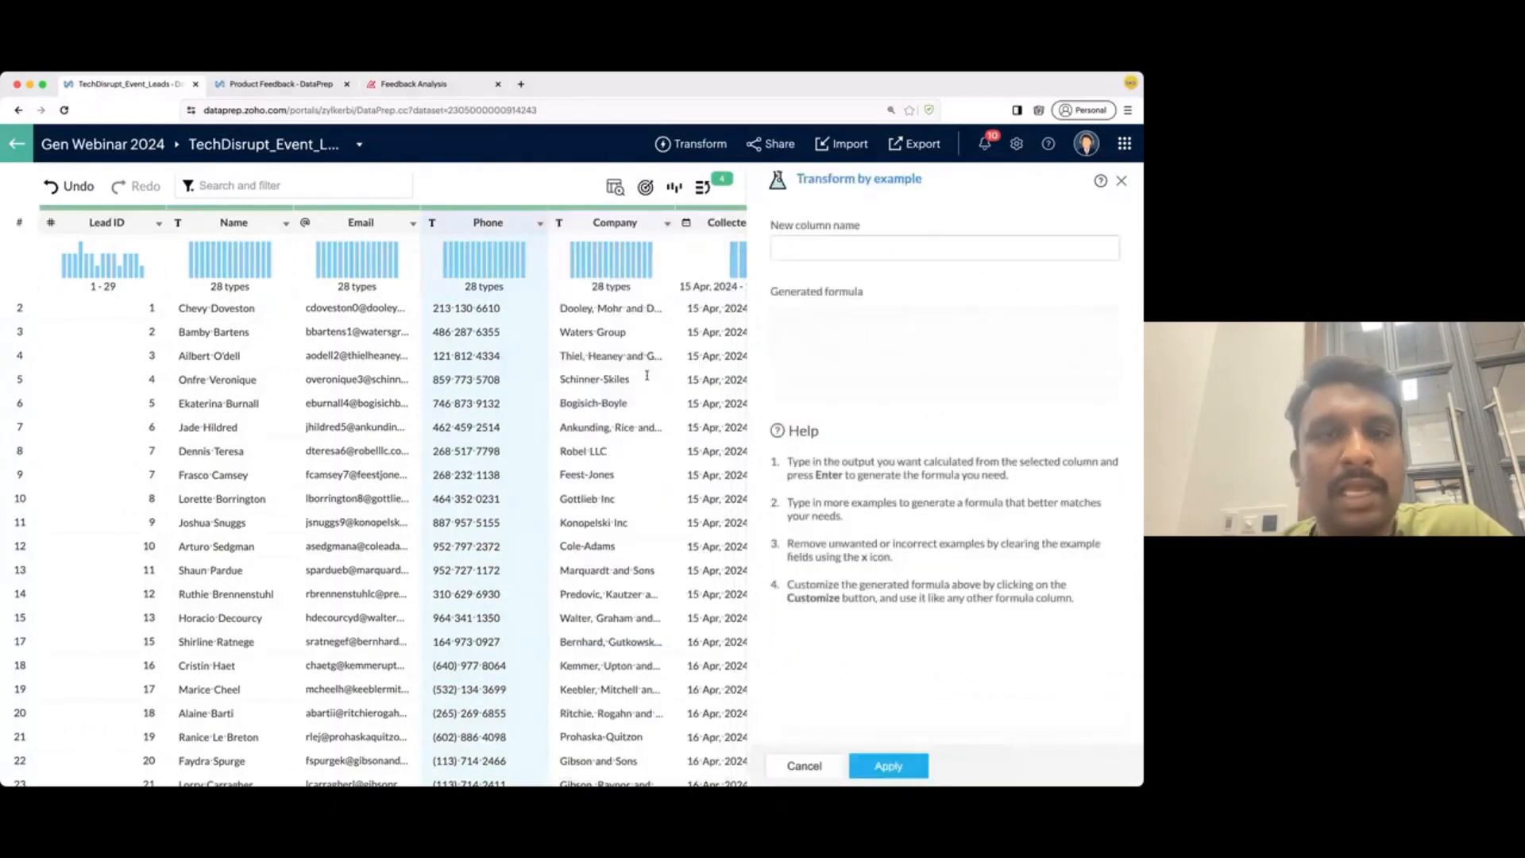
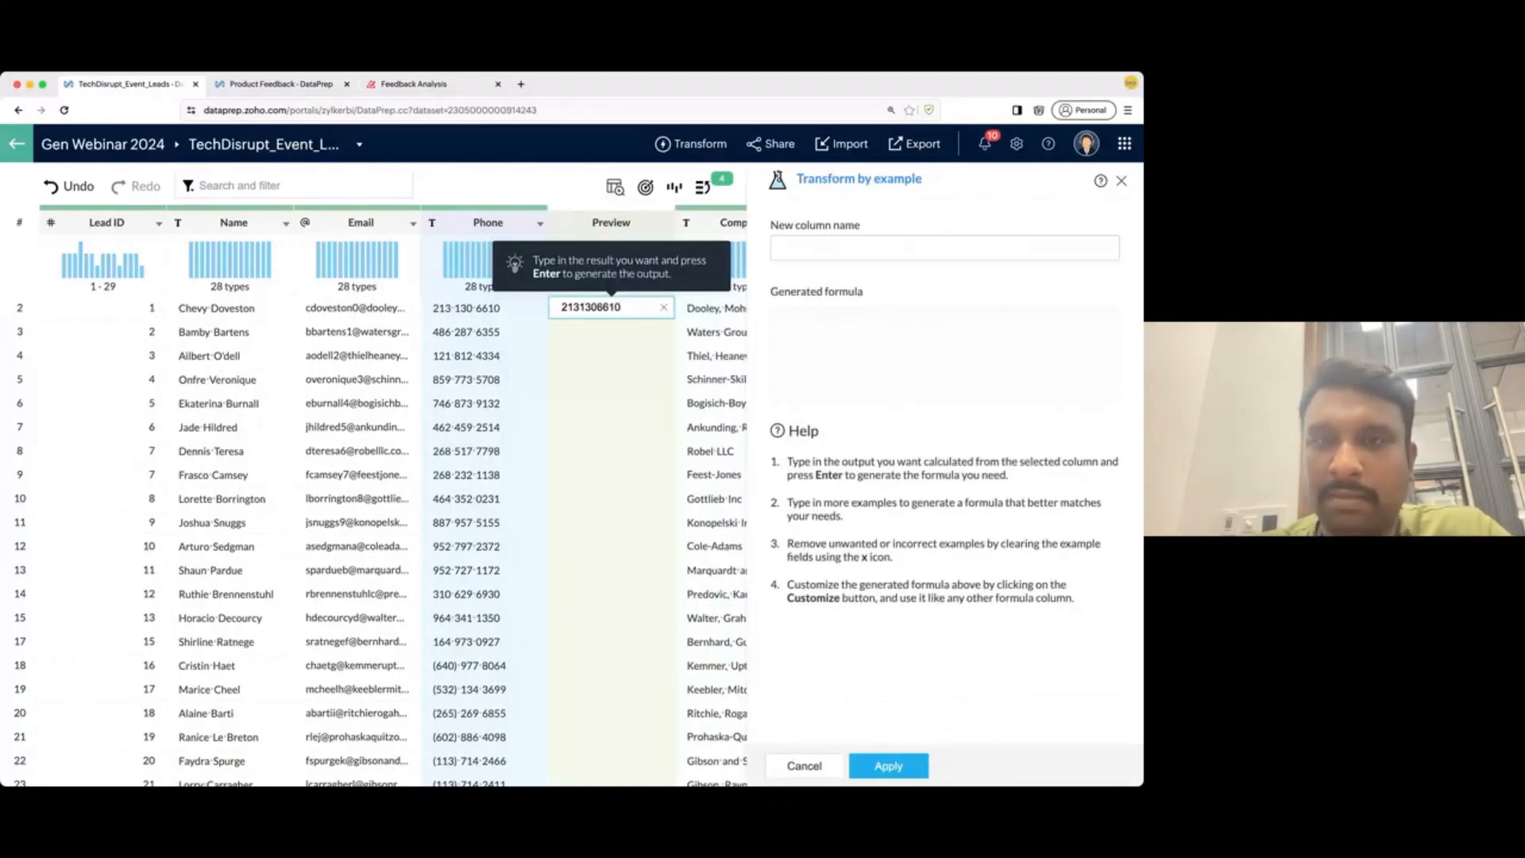
{"action": "key", "text": "Return"}
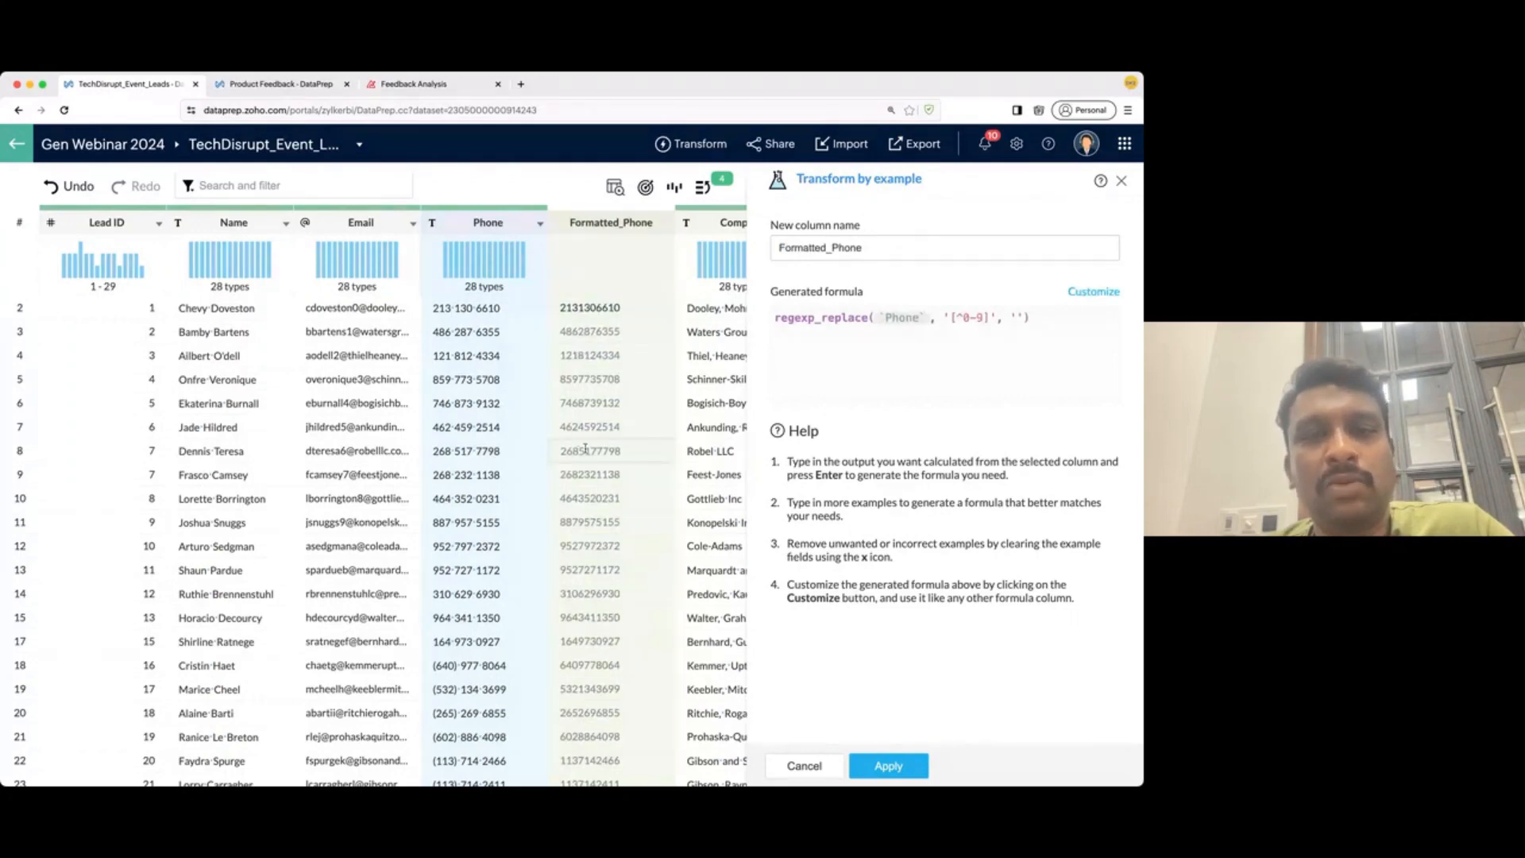
{"action": "scroll", "coordinate": [601, 453], "scroll_direction": "down", "scroll_amount": 1}
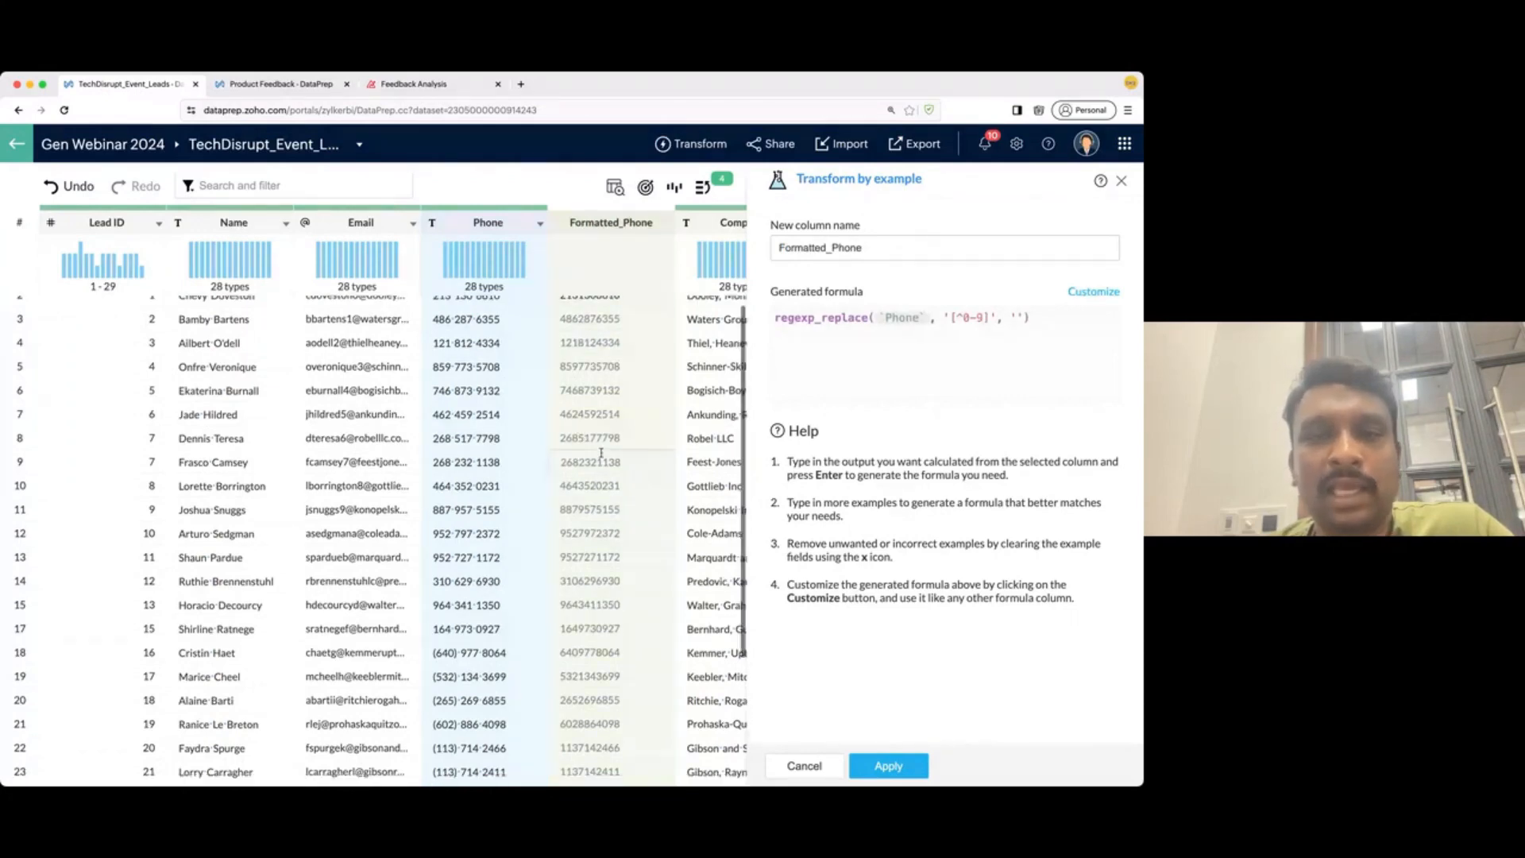
{"action": "scroll", "coordinate": [602, 452], "scroll_direction": "down", "scroll_amount": 5}
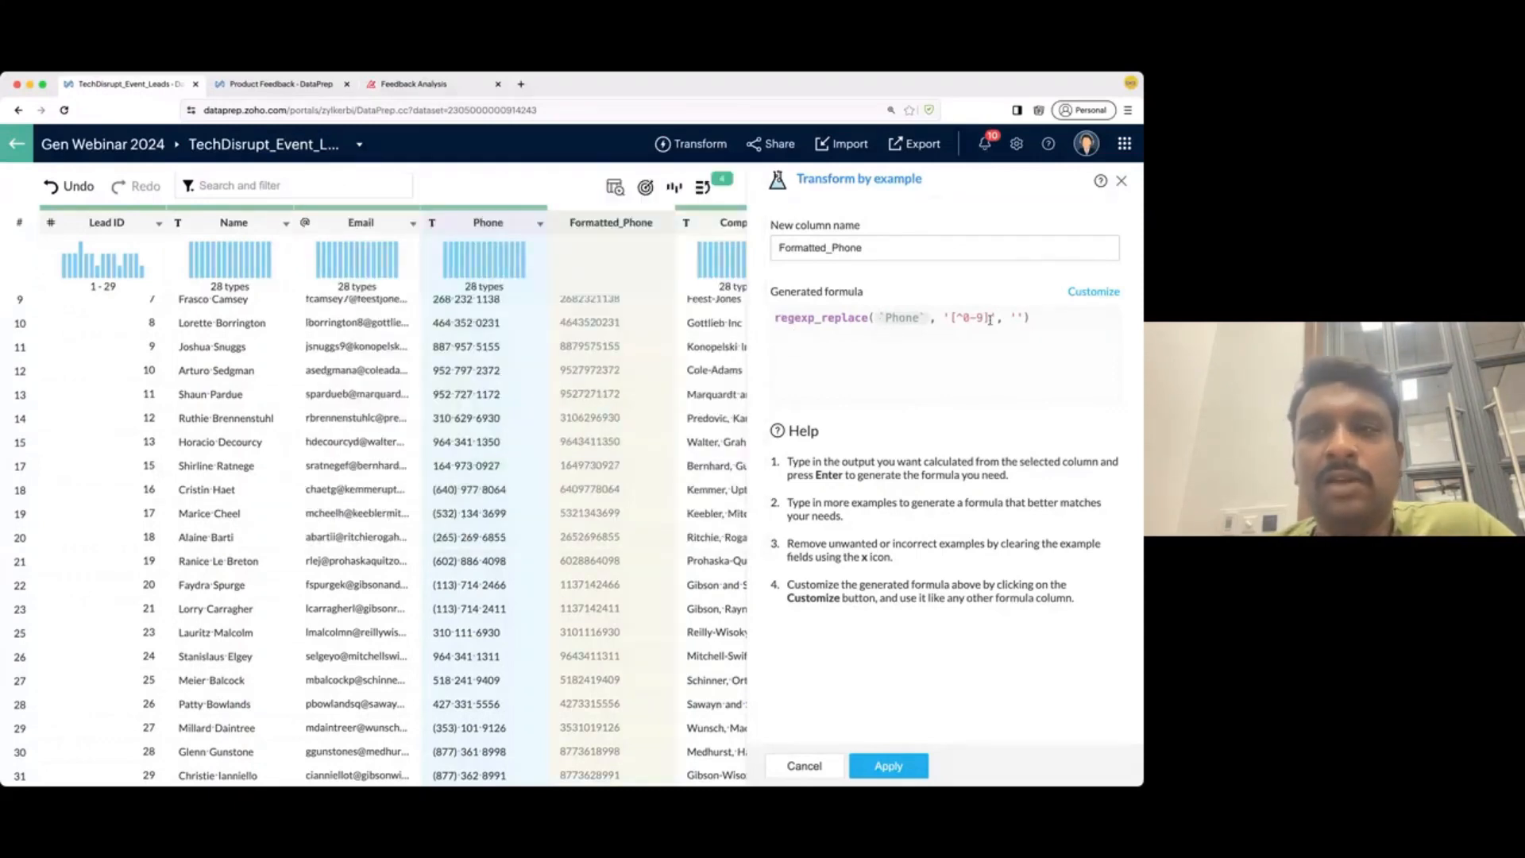
{"action": "mouse_move", "coordinate": [826, 318]}
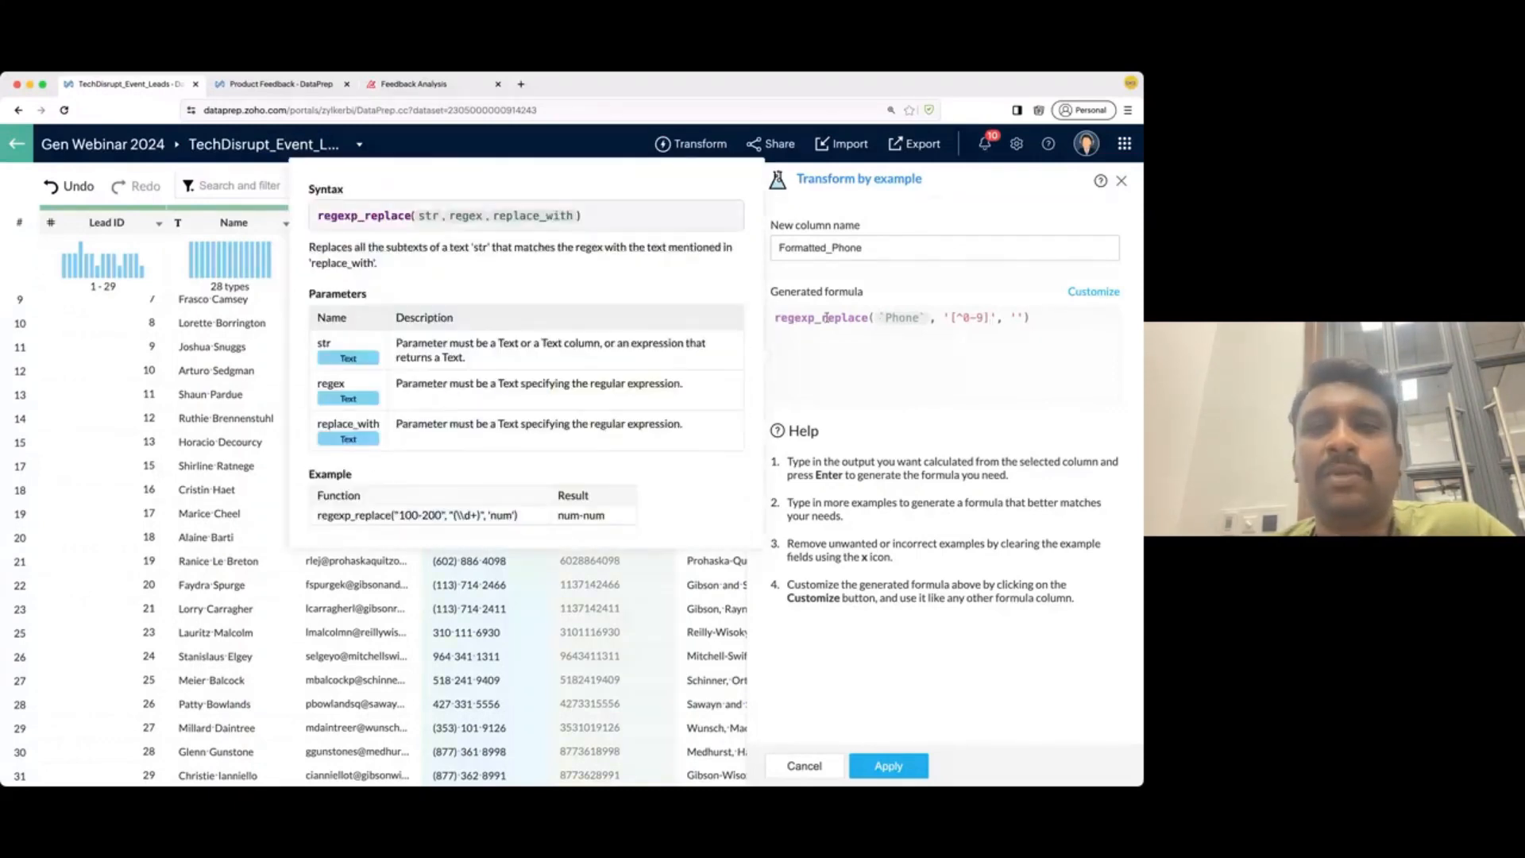
{"action": "scroll", "coordinate": [446, 488], "scroll_direction": "right", "scroll_amount": 4}
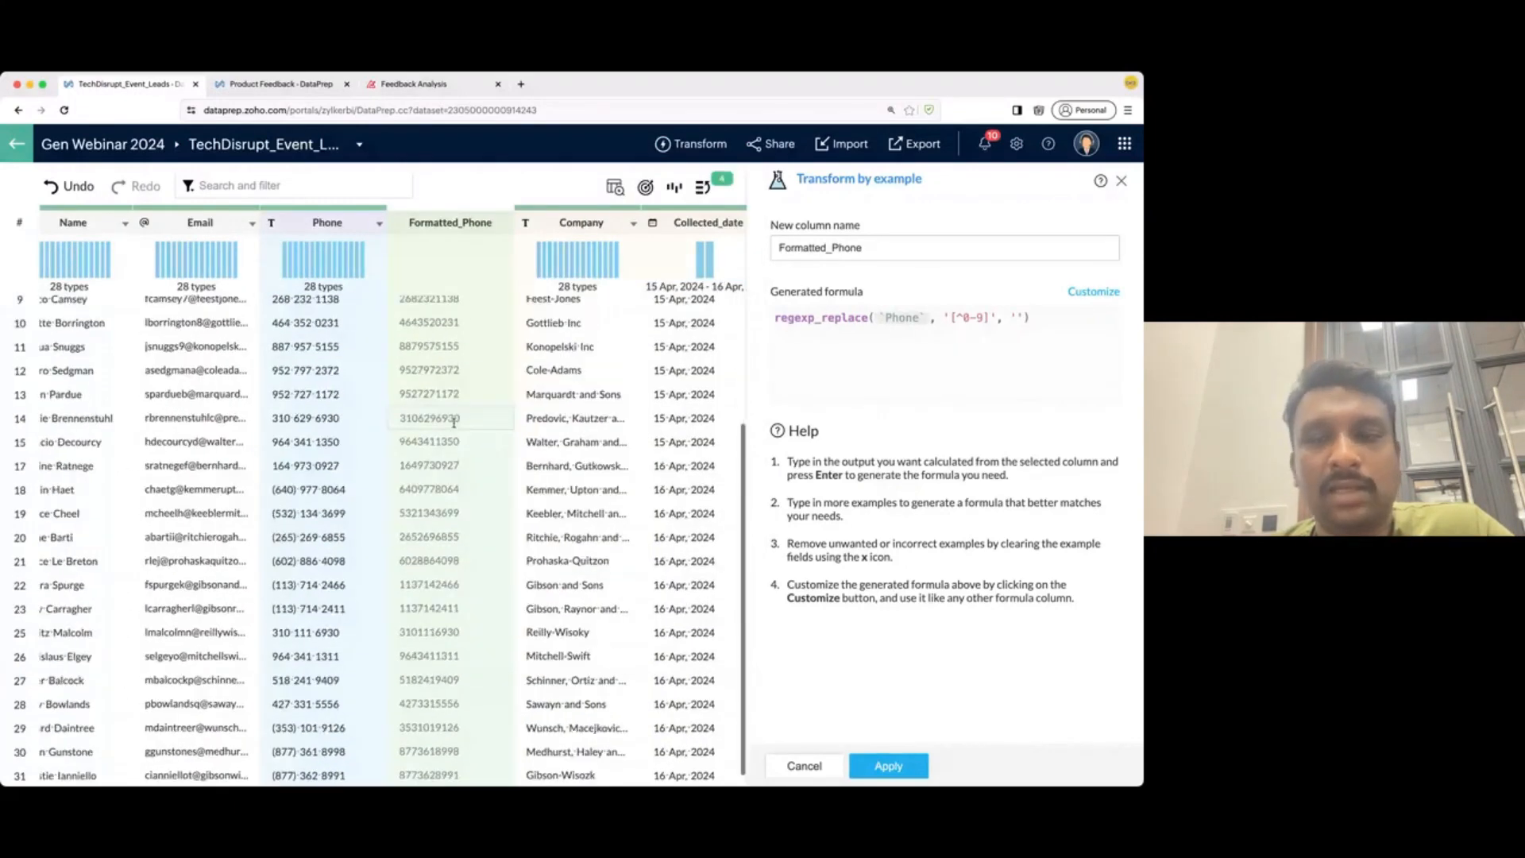
- Apply the example-based formula and check the new digits-only Formatted_Phone column
{"action": "left_click", "coordinate": [889, 767]}
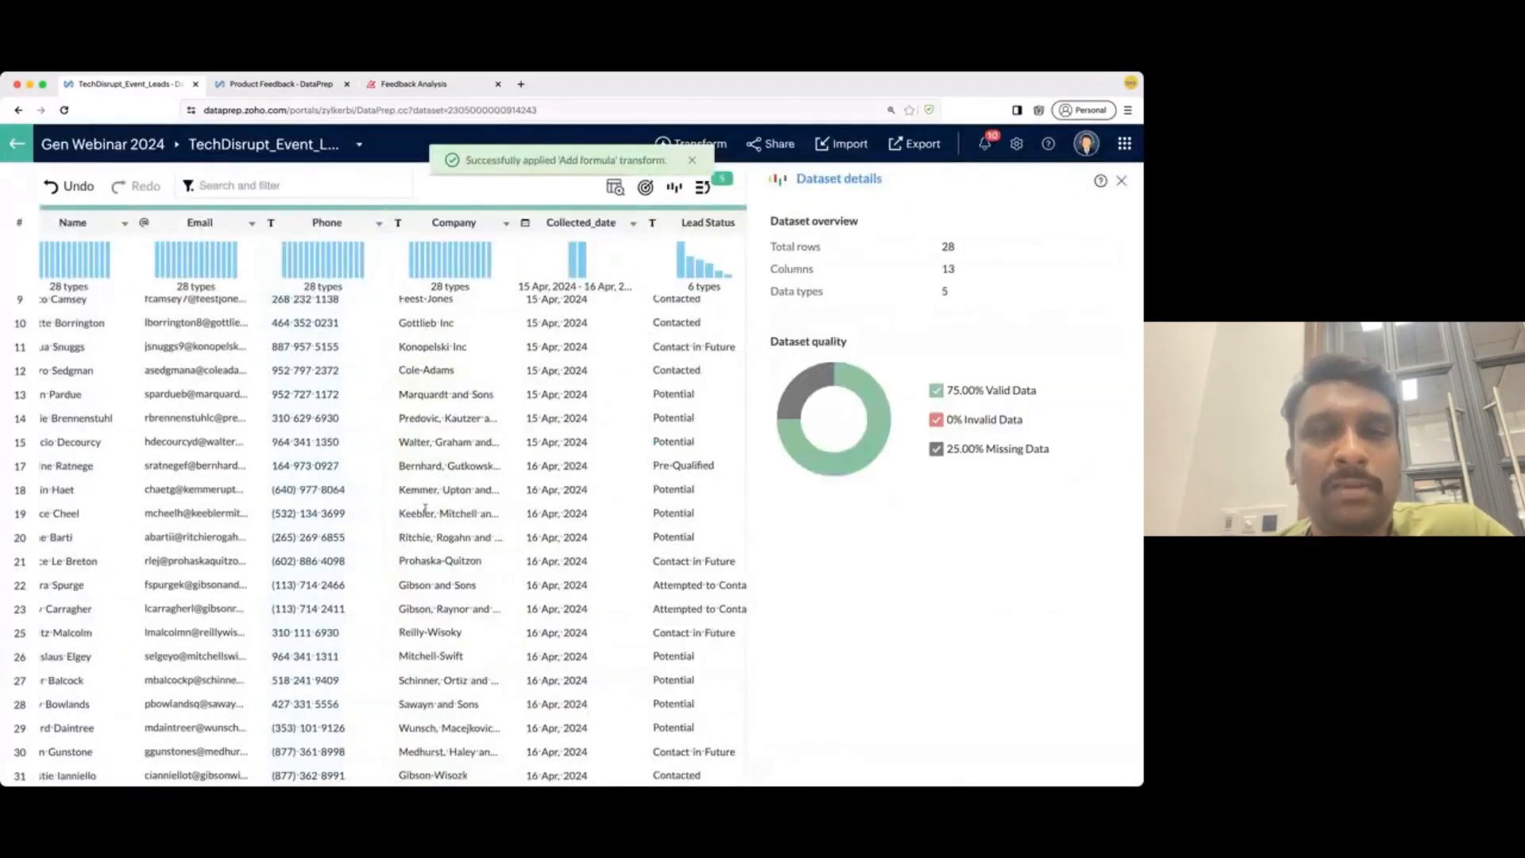
{"action": "scroll", "coordinate": [425, 509], "scroll_direction": "right", "scroll_amount": 10}
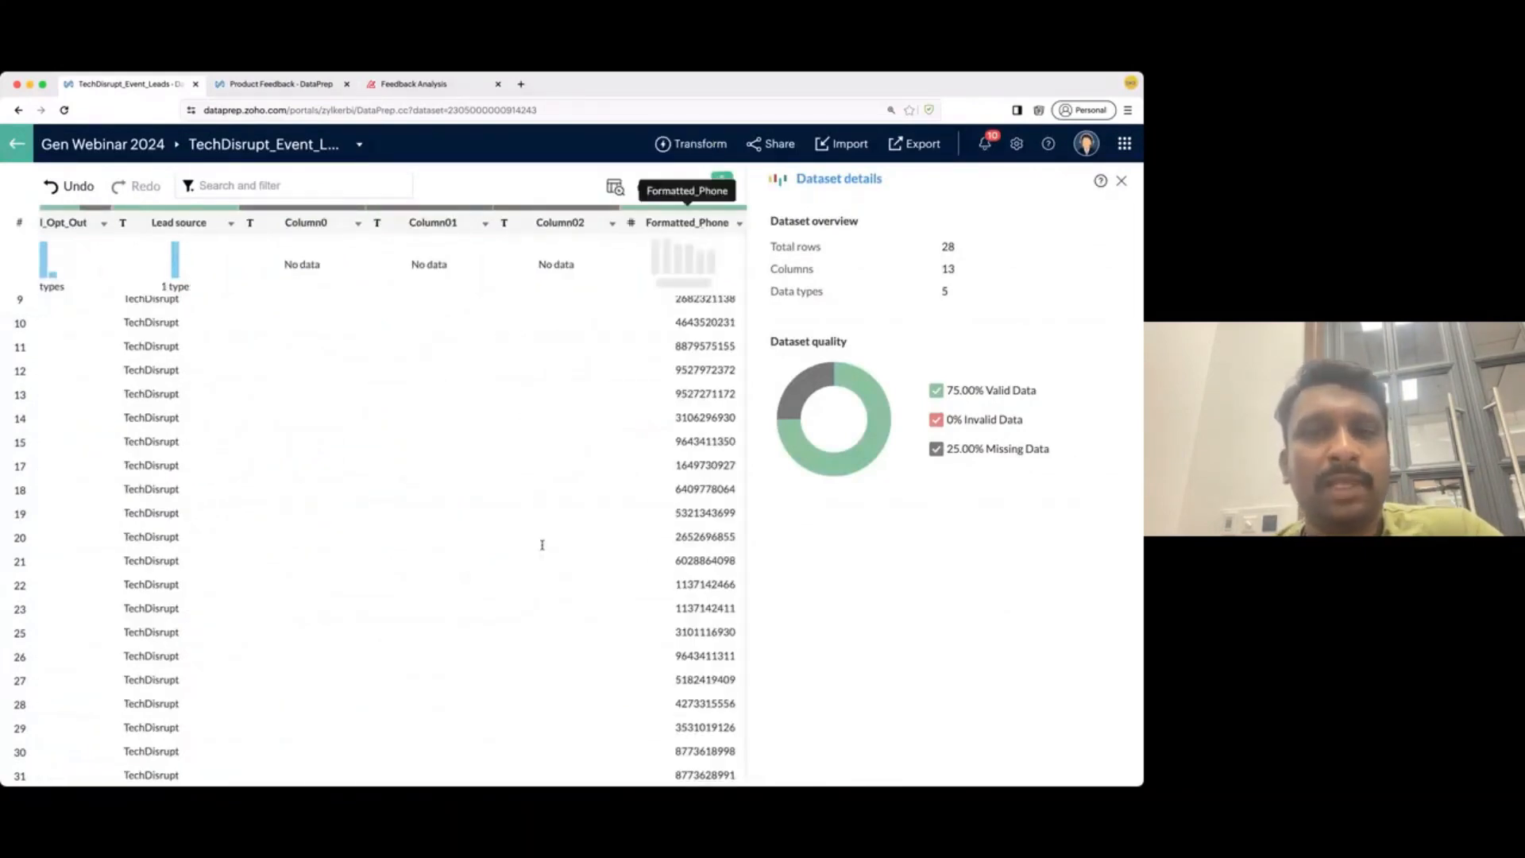
{"action": "scroll", "coordinate": [687, 331], "scroll_direction": "up", "scroll_amount": 3}
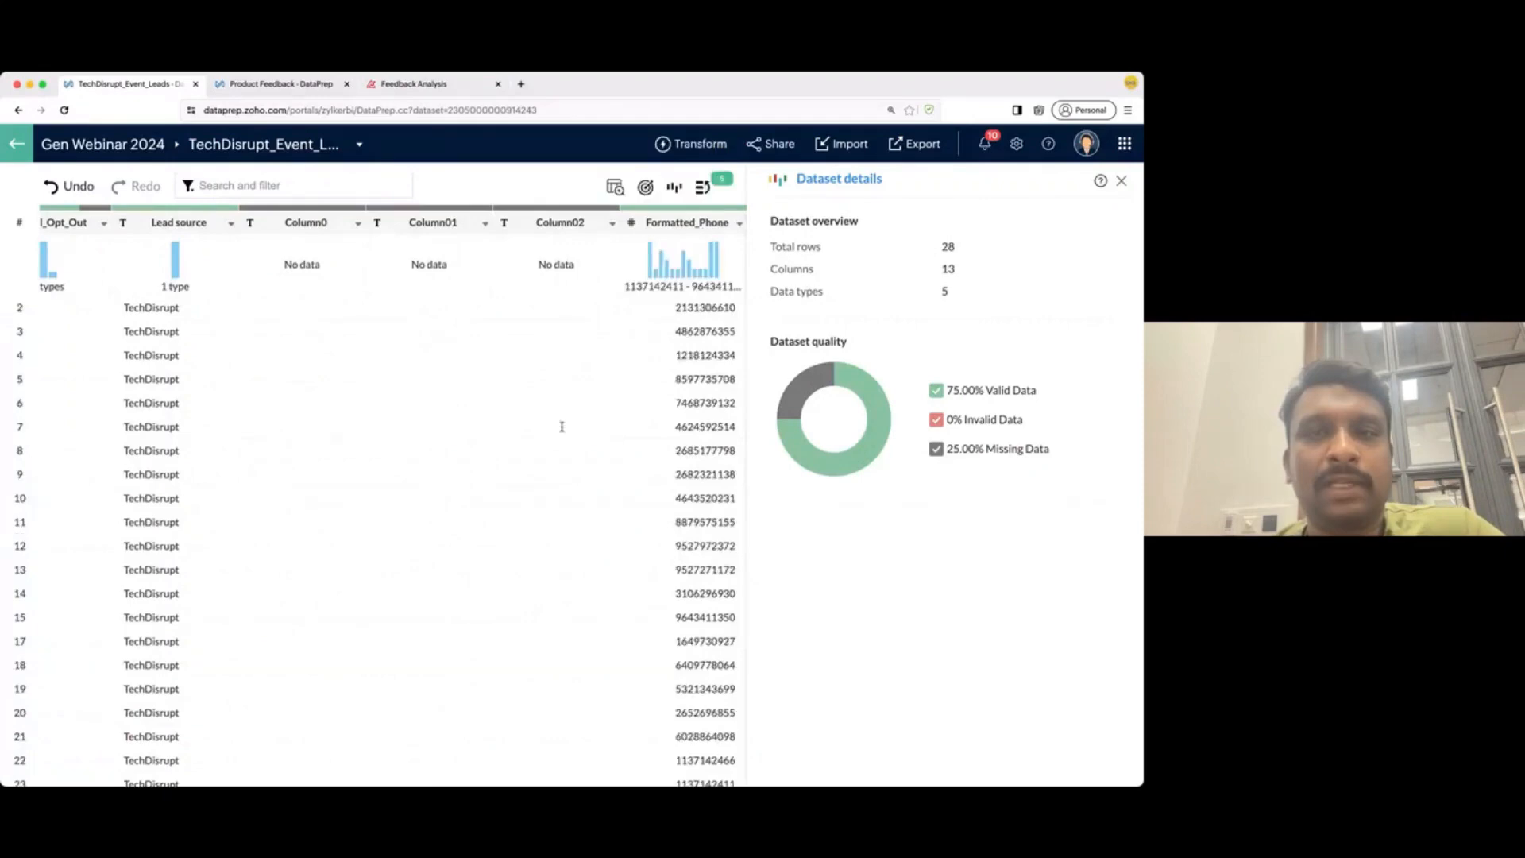
{"action": "scroll", "coordinate": [562, 427], "scroll_direction": "left", "scroll_amount": 10}
{"action": "scroll", "coordinate": [555, 436], "scroll_direction": "right", "scroll_amount": 4}
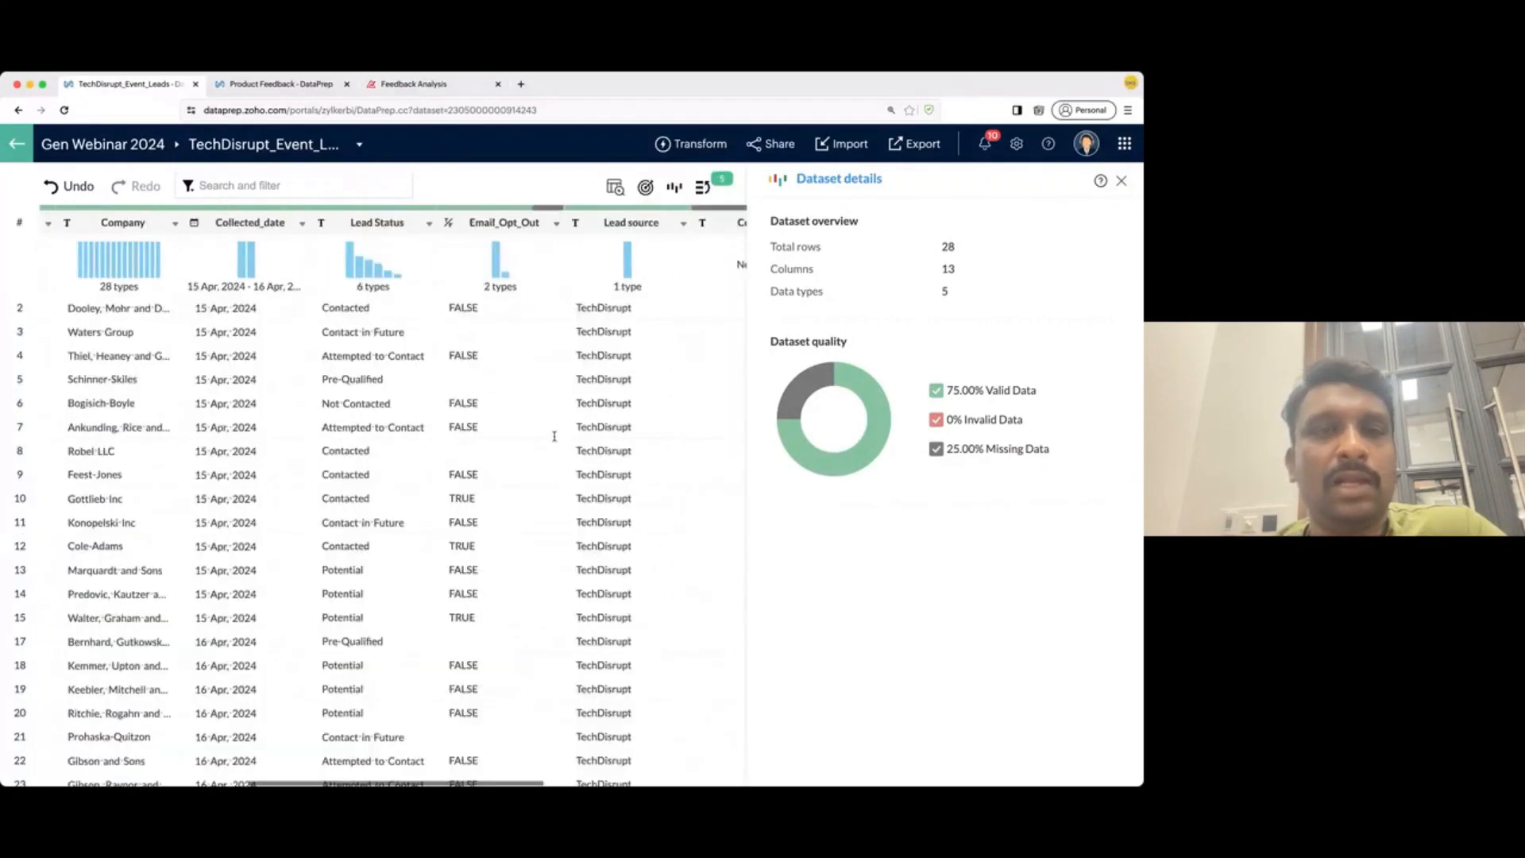
{"action": "scroll", "coordinate": [554, 436], "scroll_direction": "right", "scroll_amount": 5}
- Add the prefix +91 to every Formatted_Phone value
{"action": "left_click", "coordinate": [739, 223]}
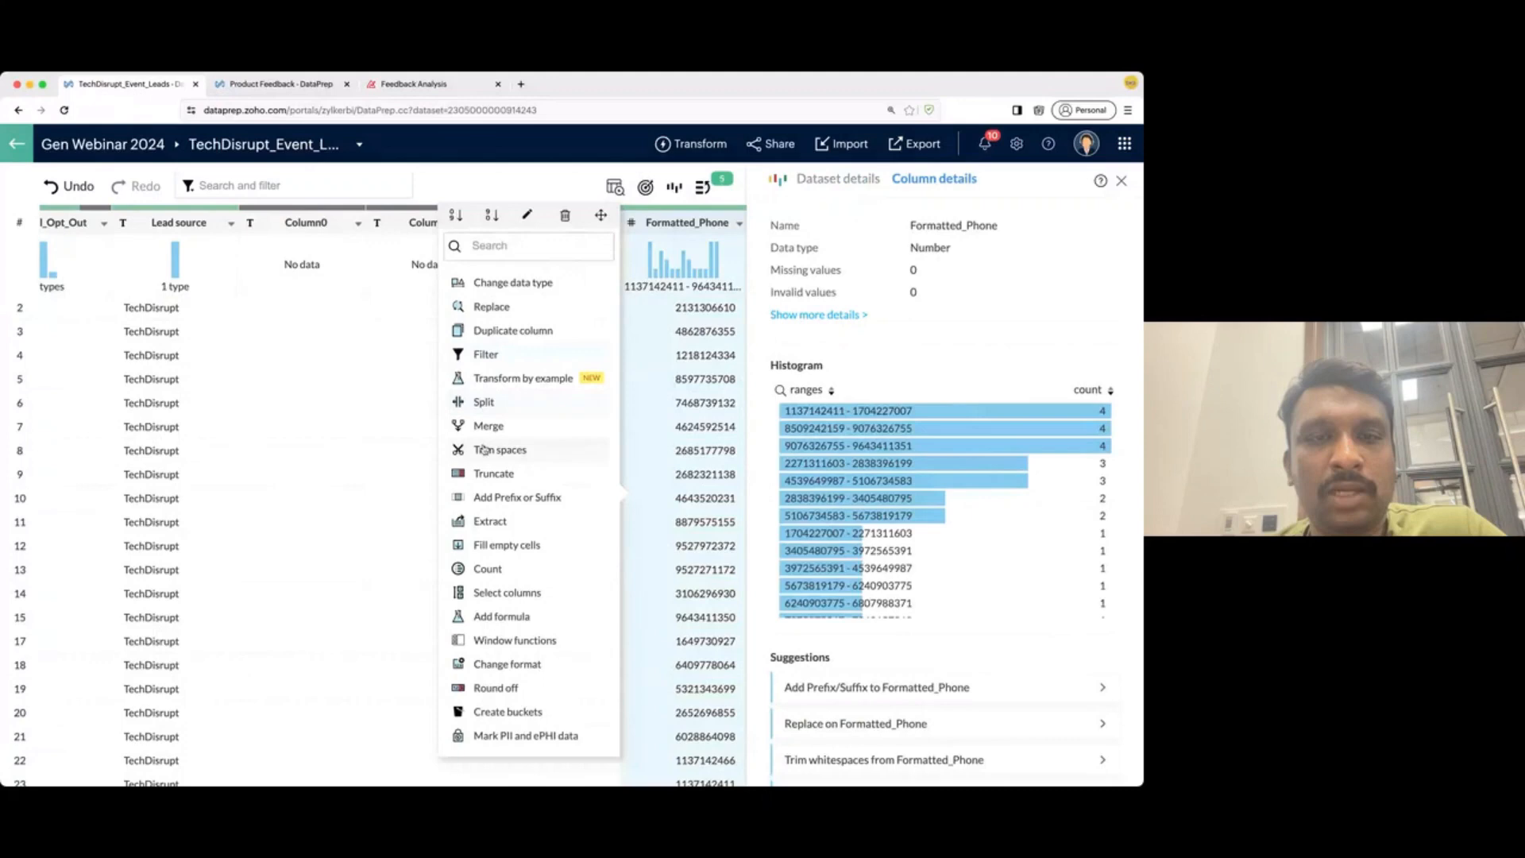
{"action": "left_click", "coordinate": [477, 497]}
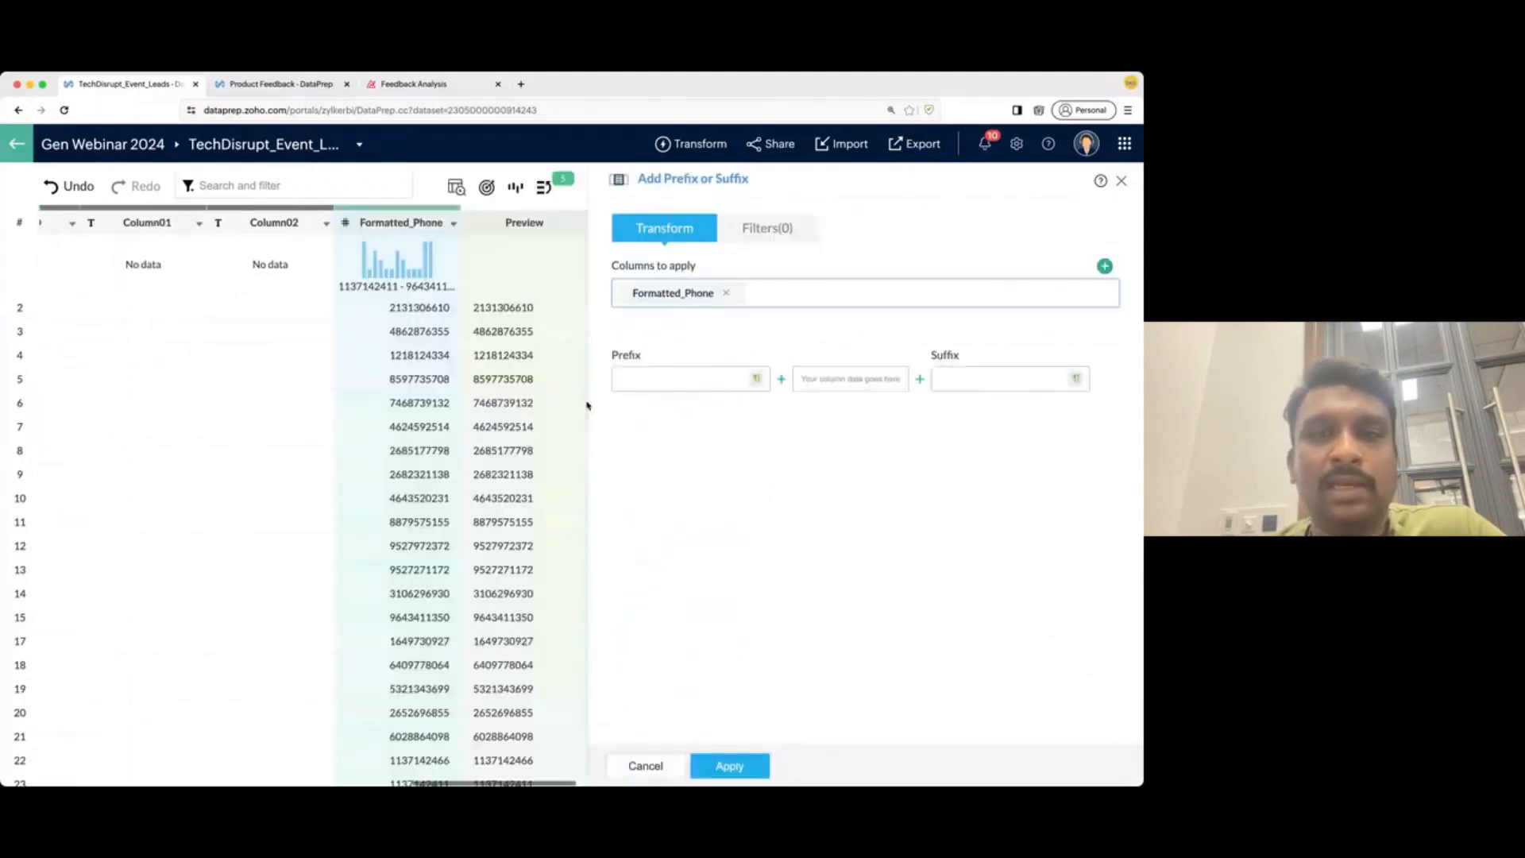
{"action": "left_click", "coordinate": [677, 378]}
{"action": "type", "text": "+"}
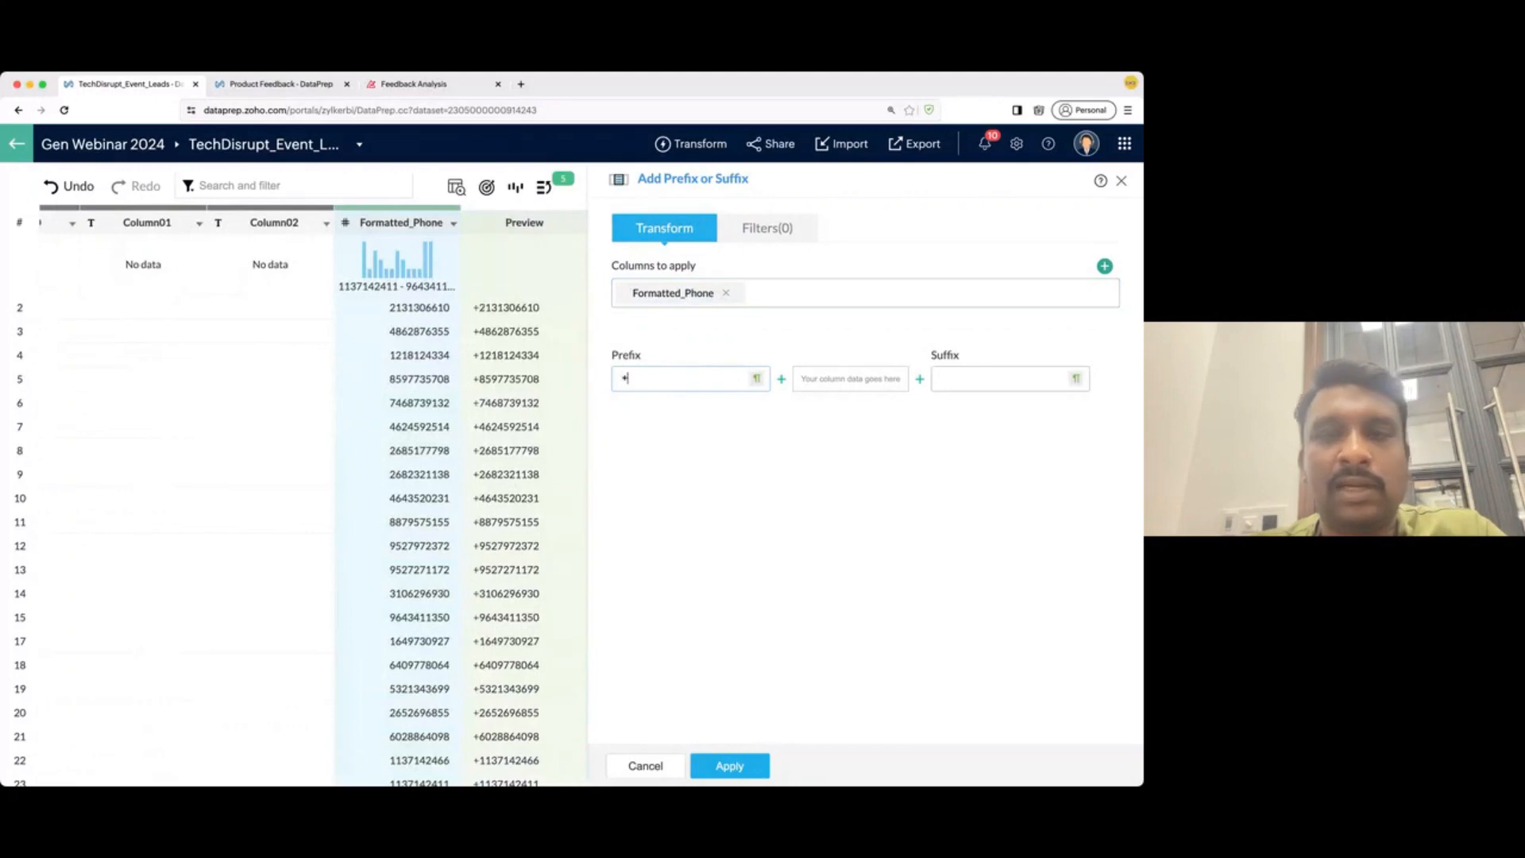
{"action": "type", "text": "91"}
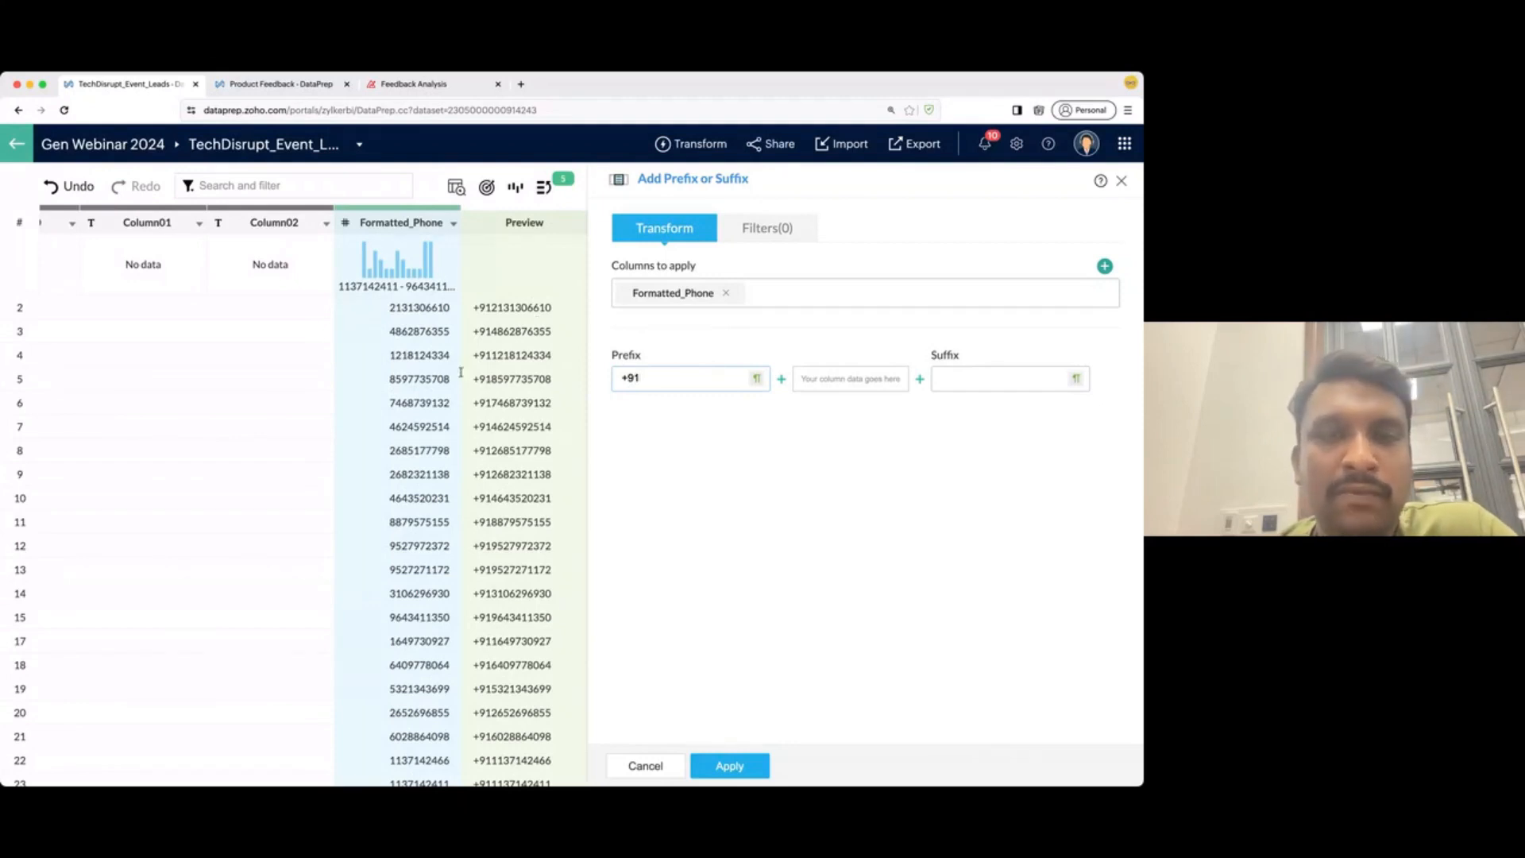
{"action": "key", "text": "BackSpace"}
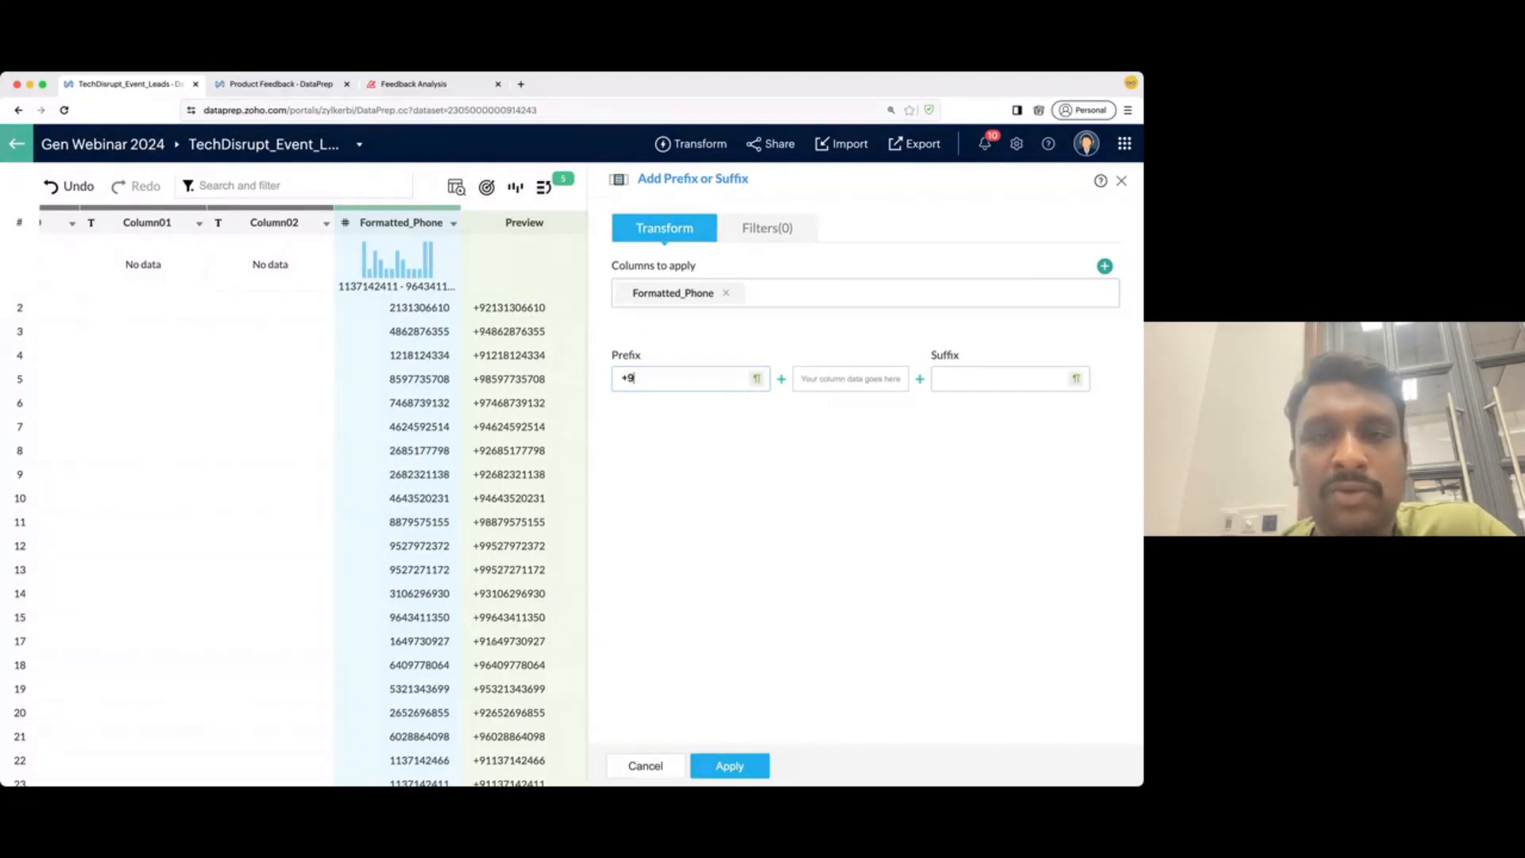
{"action": "type", "text": "1"}
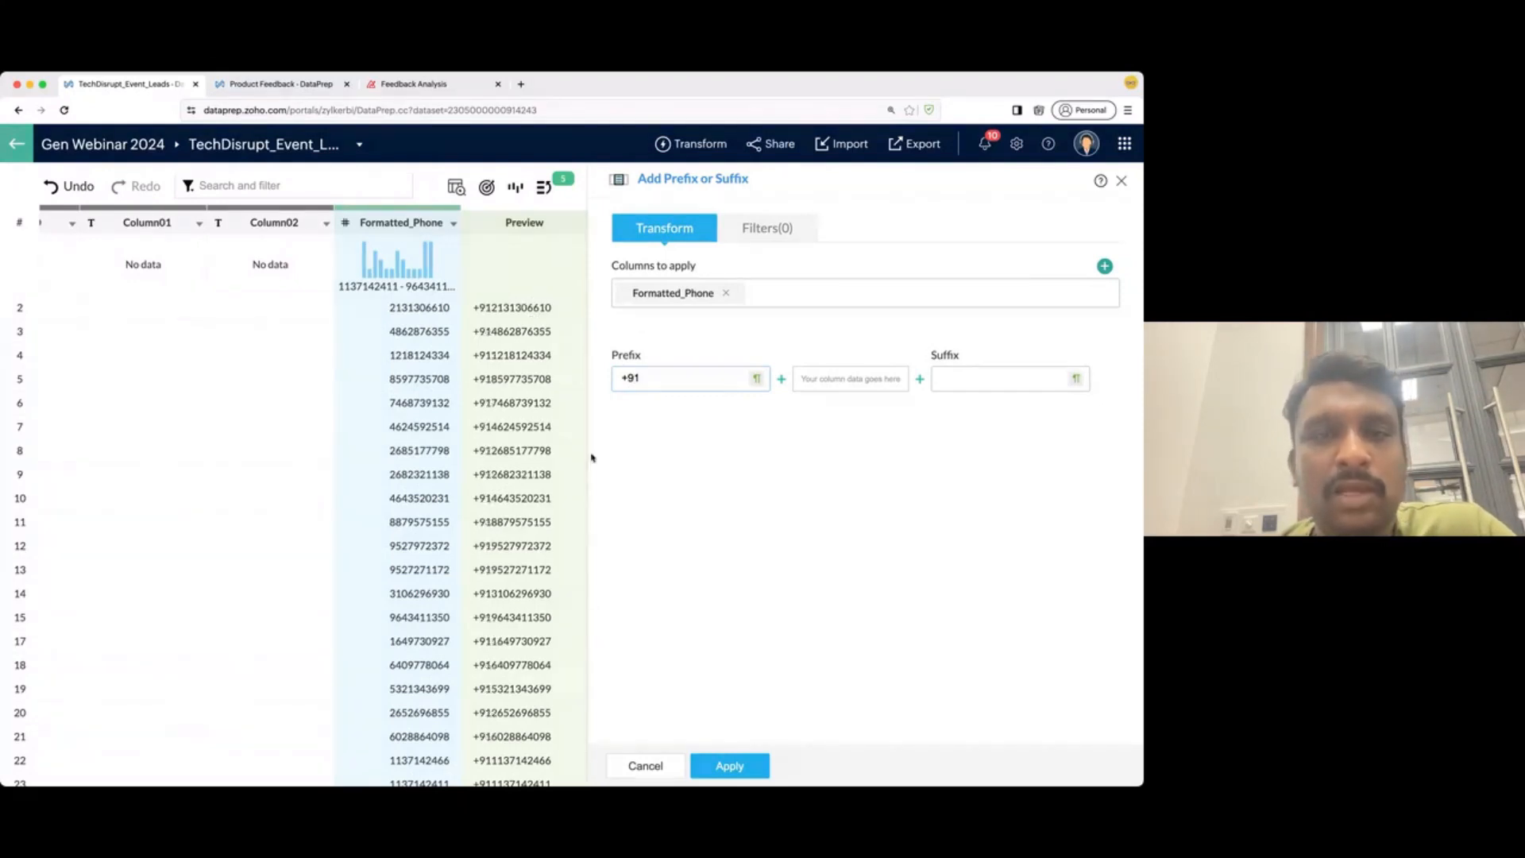
{"action": "left_click", "coordinate": [719, 769]}
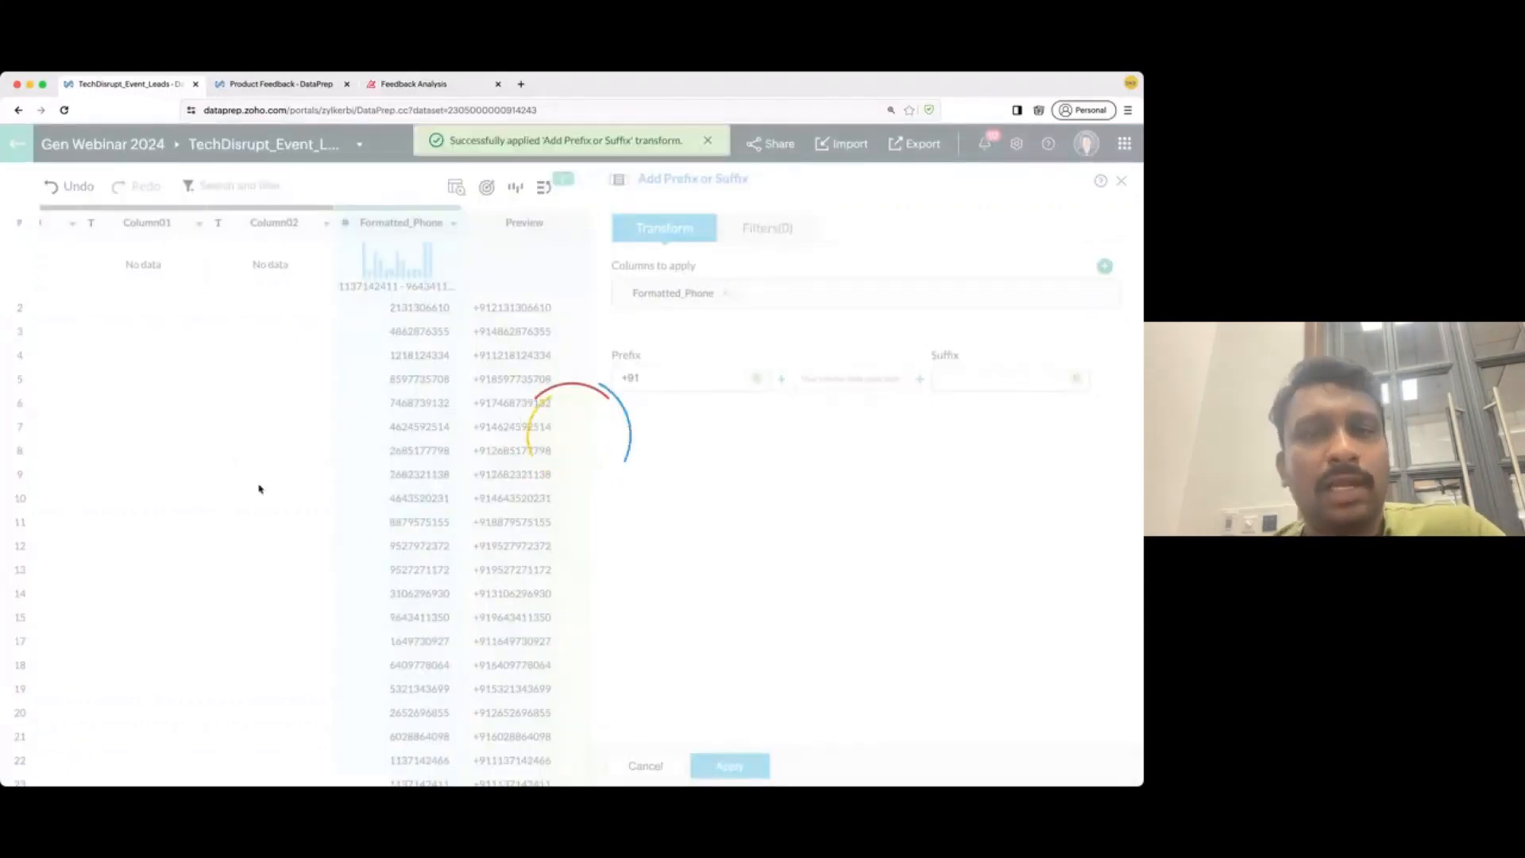
- Return to the first column and view Lead ID's Number type and range histogram
{"action": "scroll", "coordinate": [354, 504], "scroll_direction": "left", "scroll_amount": 4}
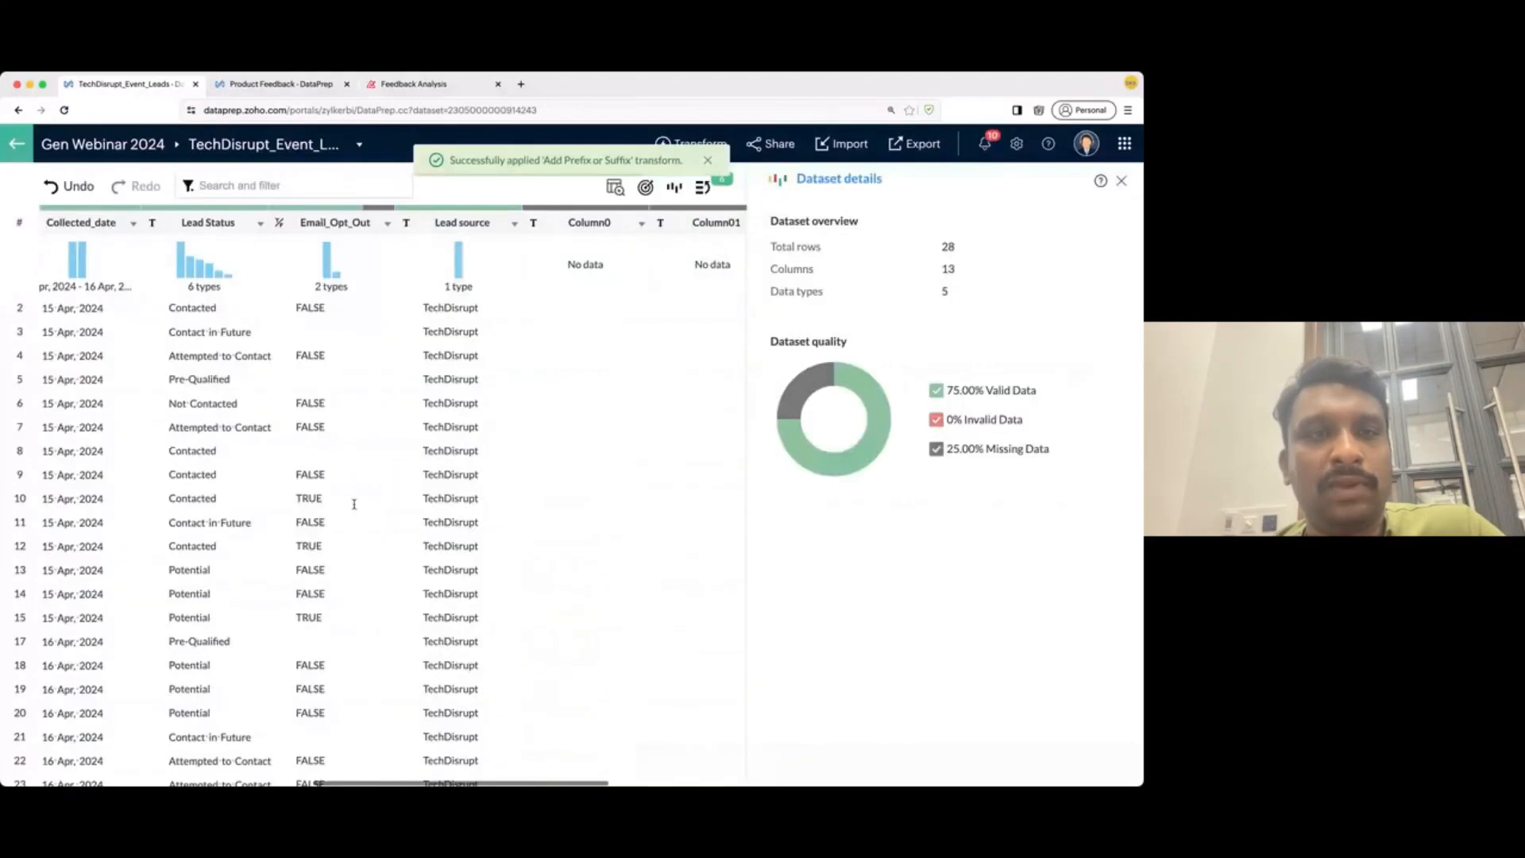
{"action": "scroll", "coordinate": [354, 503], "scroll_direction": "left", "scroll_amount": 2}
{"action": "scroll", "coordinate": [354, 504], "scroll_direction": "left", "scroll_amount": 1}
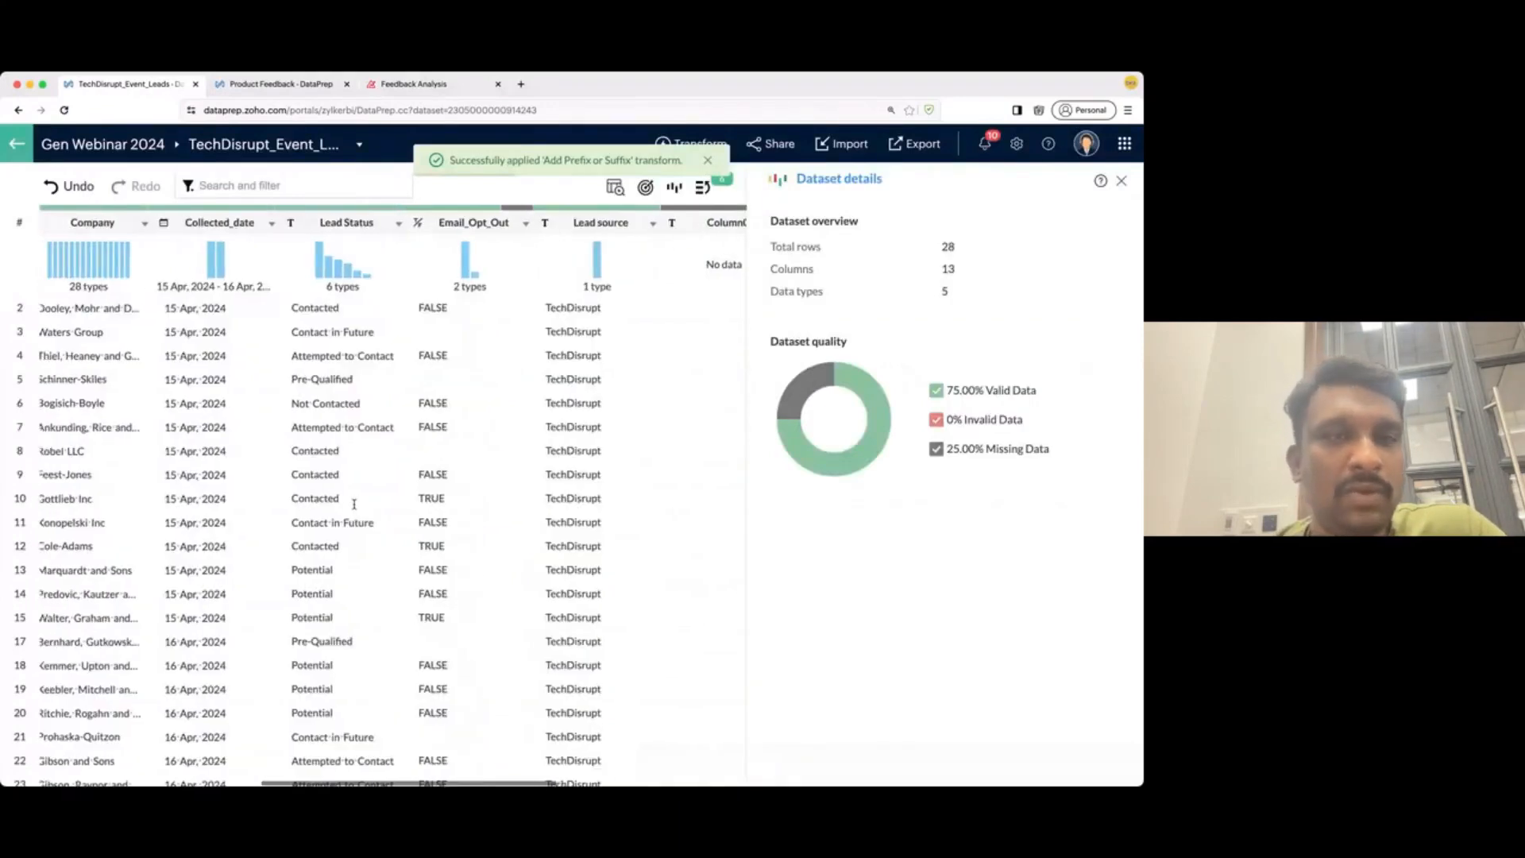
{"action": "scroll", "coordinate": [354, 503], "scroll_direction": "left", "scroll_amount": 2}
{"action": "scroll", "coordinate": [354, 504], "scroll_direction": "left", "scroll_amount": 5}
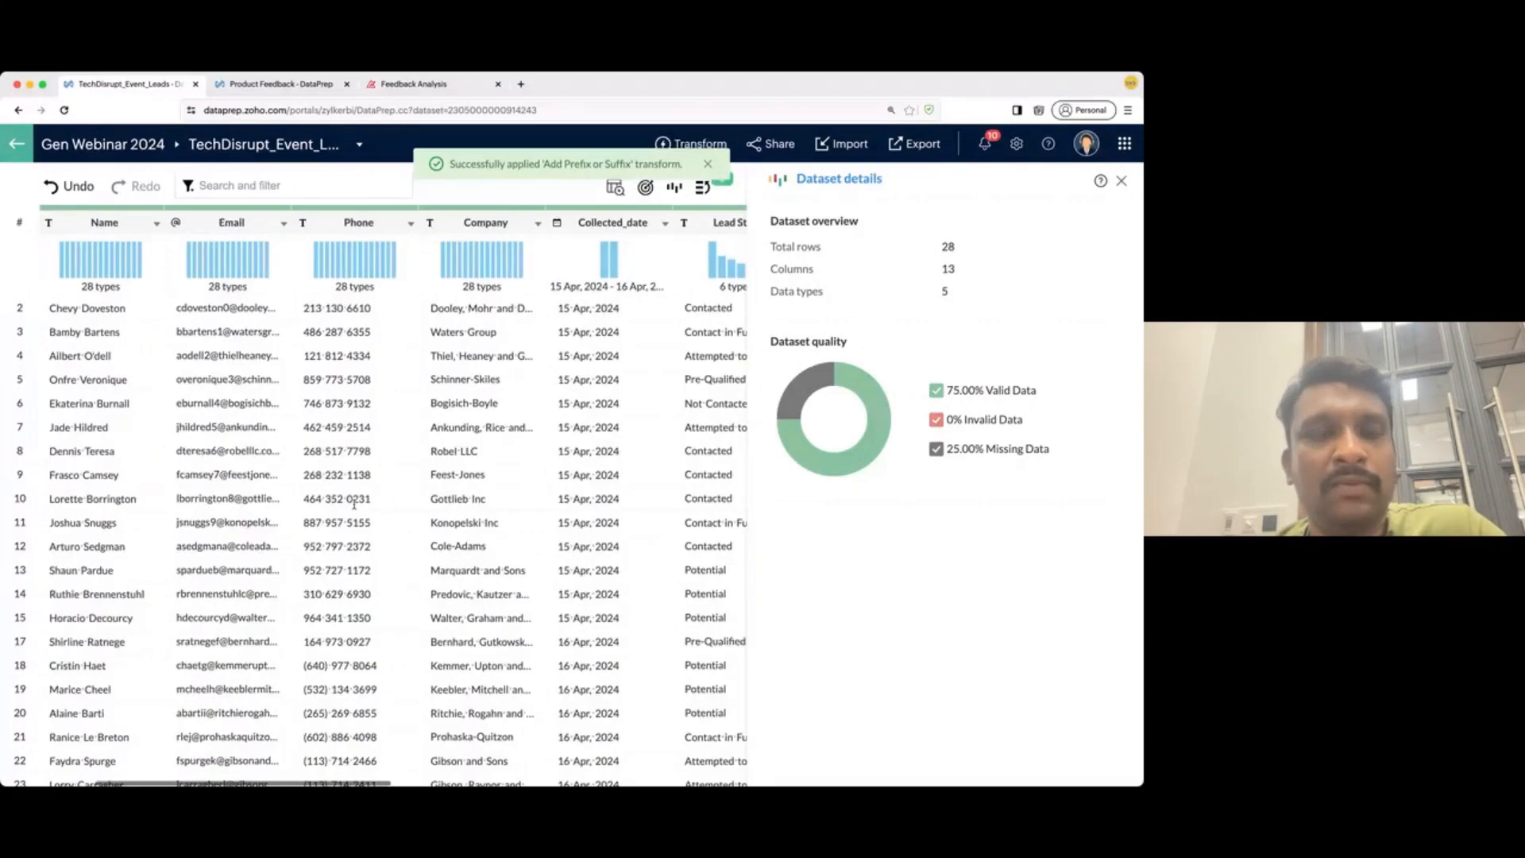
{"action": "scroll", "coordinate": [355, 504], "scroll_direction": "left", "scroll_amount": 1}
{"action": "scroll", "coordinate": [246, 456], "scroll_direction": "left", "scroll_amount": 1}
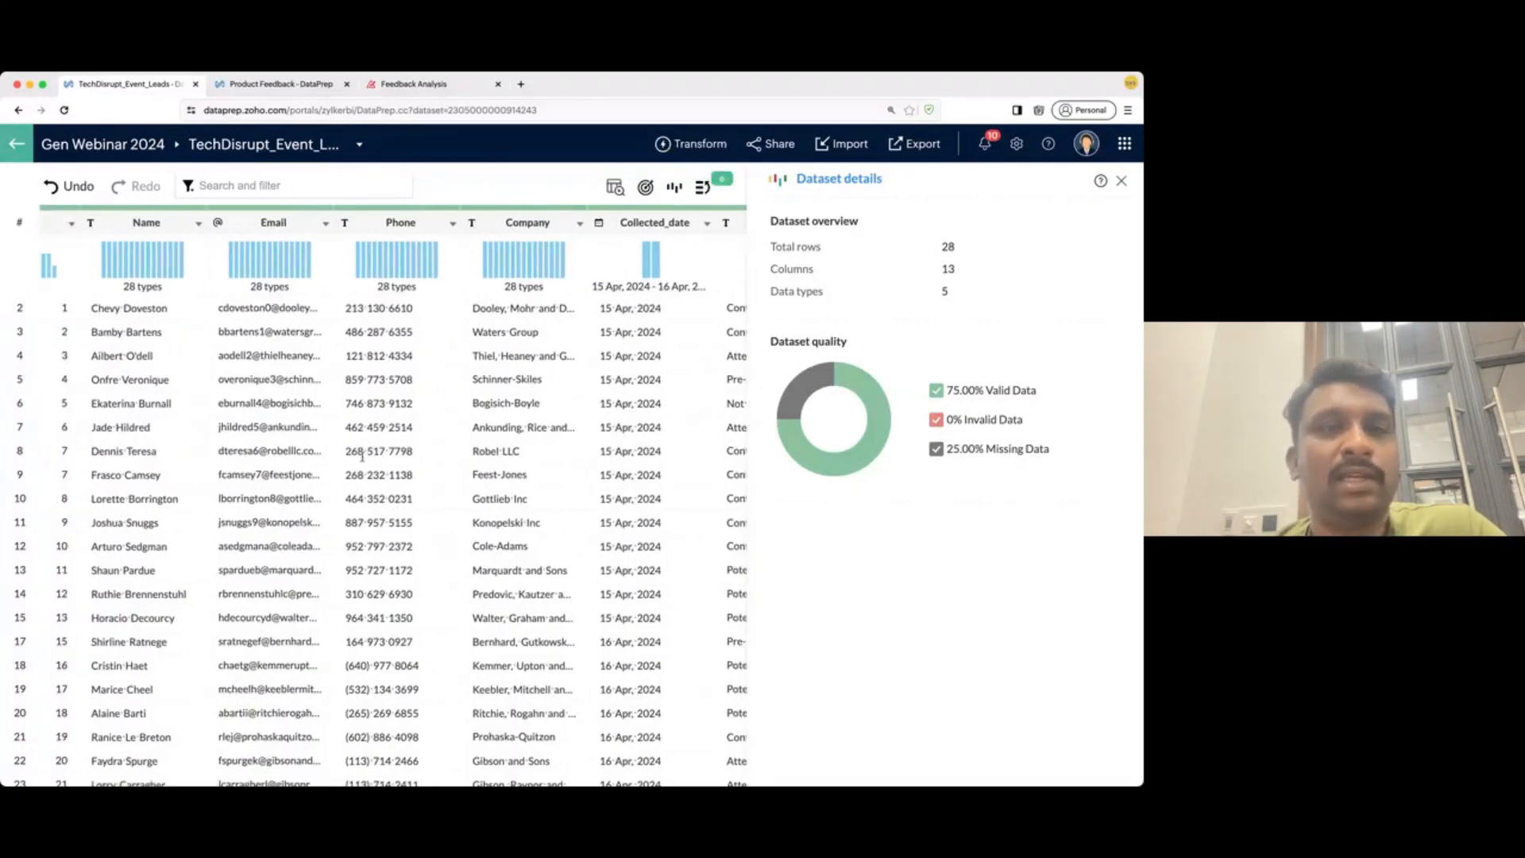
{"action": "scroll", "coordinate": [362, 457], "scroll_direction": "left", "scroll_amount": 3}
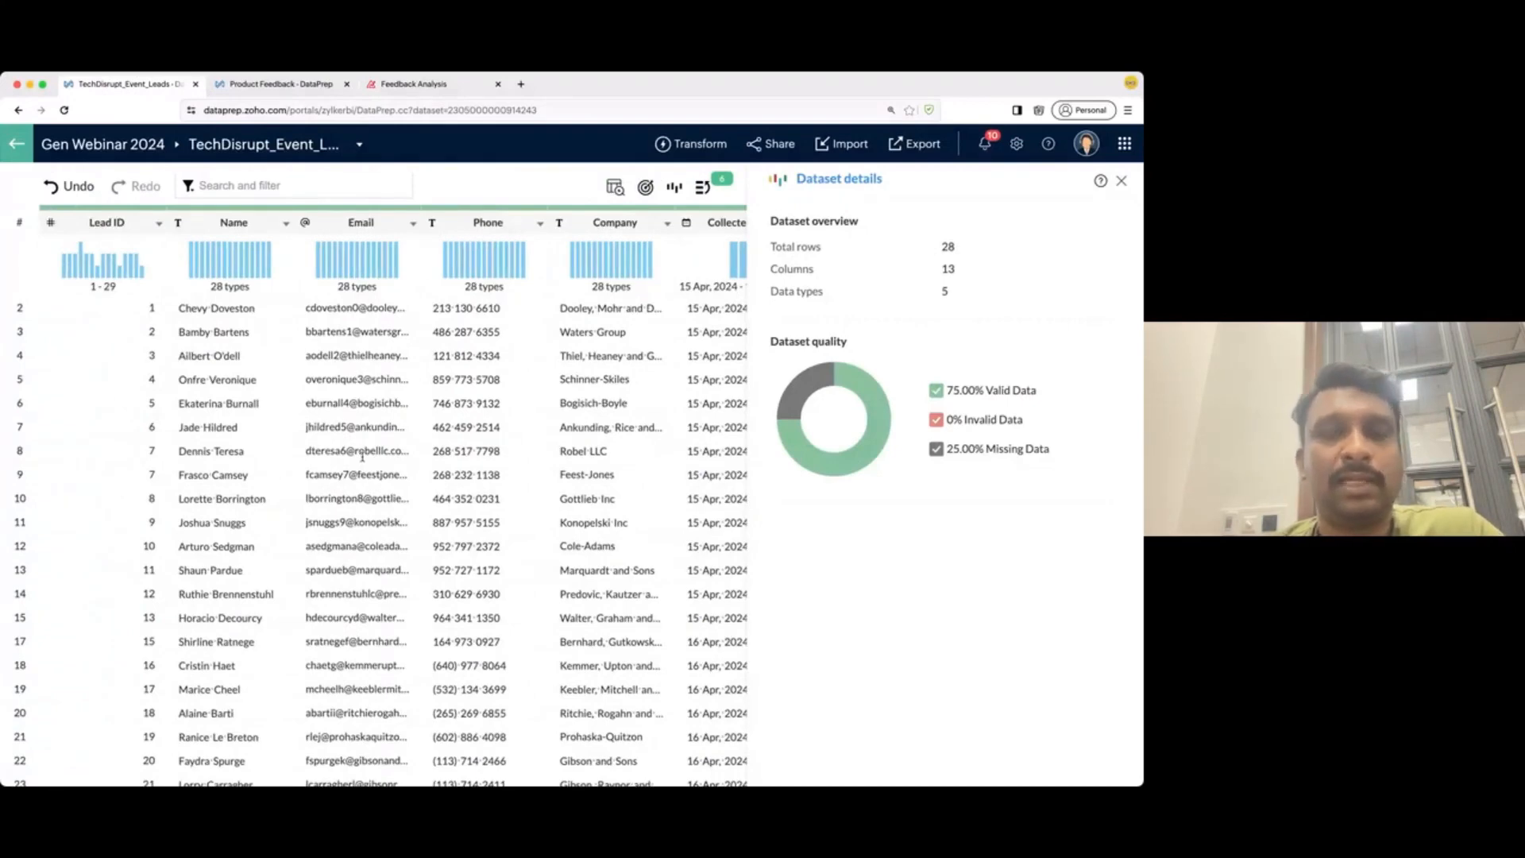
{"action": "left_click", "coordinate": [108, 224]}
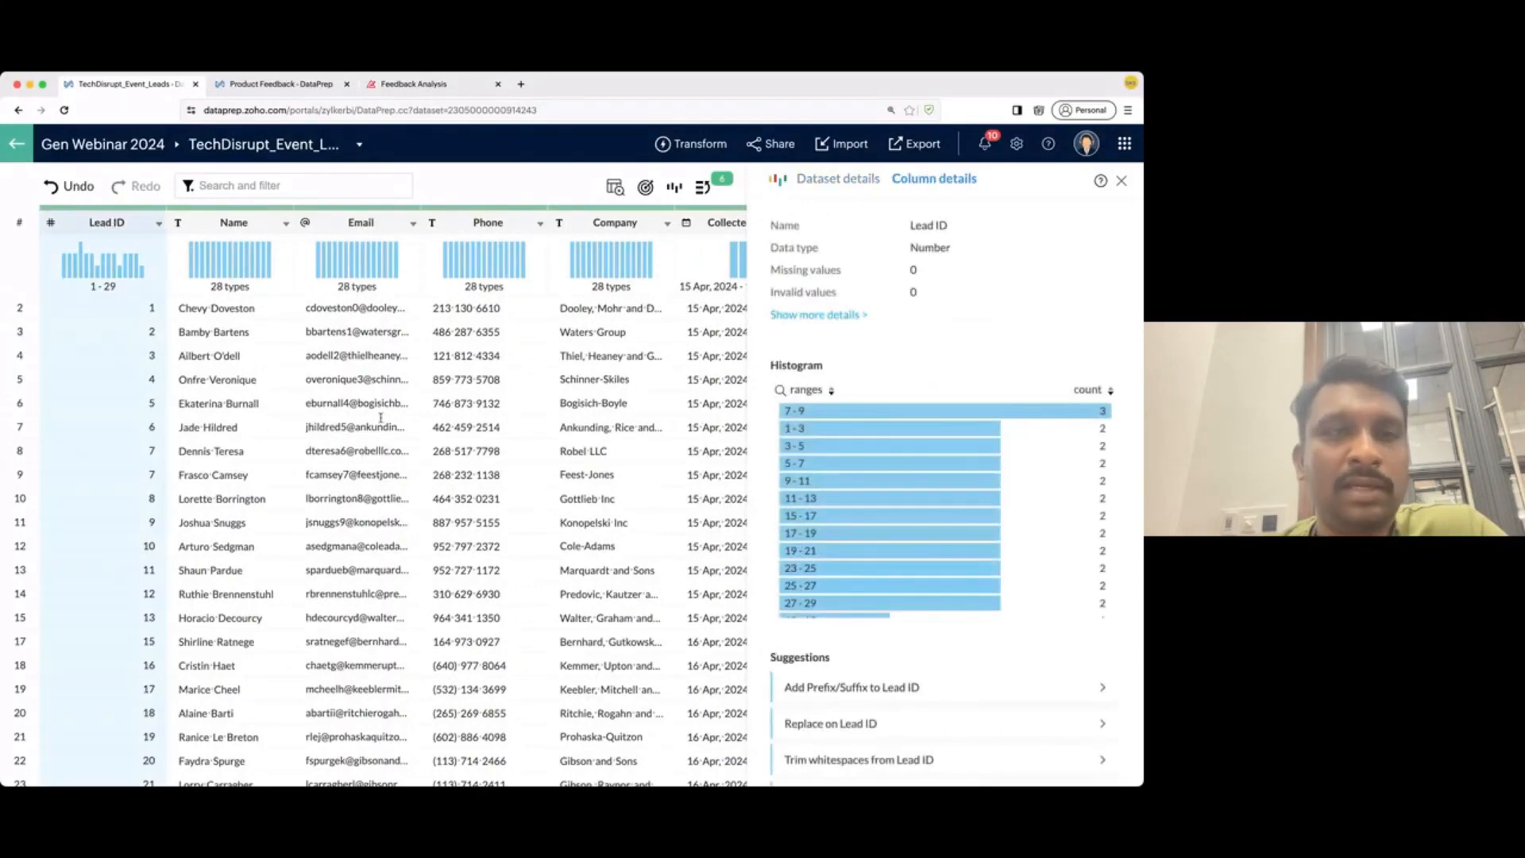
- Select Column0, Column01, Column02, Phone and Lead ID together and delete them, leaving 8 columns
{"action": "scroll", "coordinate": [464, 500], "scroll_direction": "right", "scroll_amount": 8}
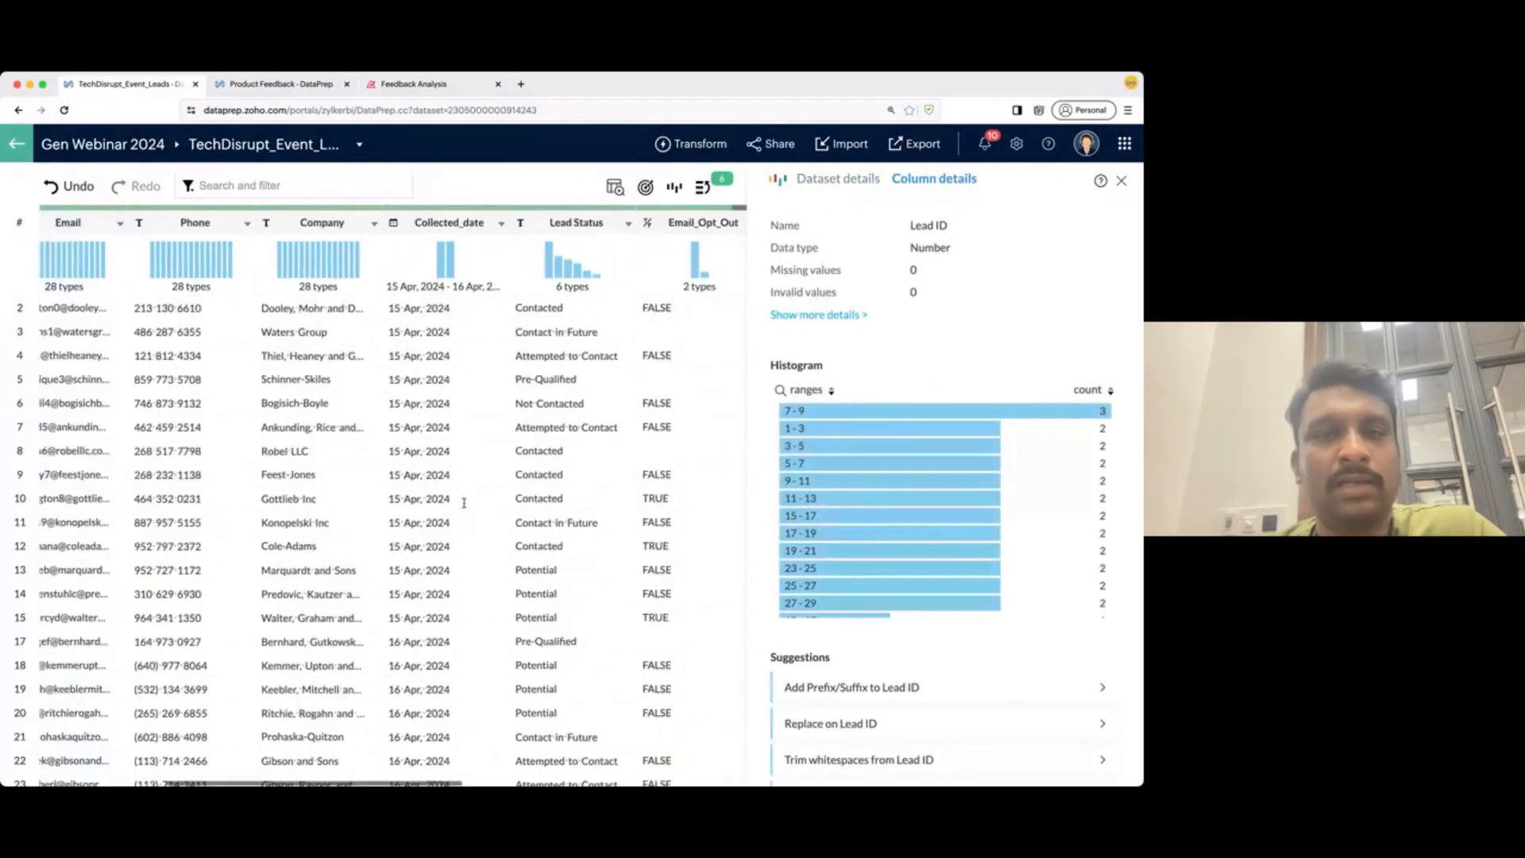
{"action": "scroll", "coordinate": [579, 578], "scroll_direction": "right", "scroll_amount": 2}
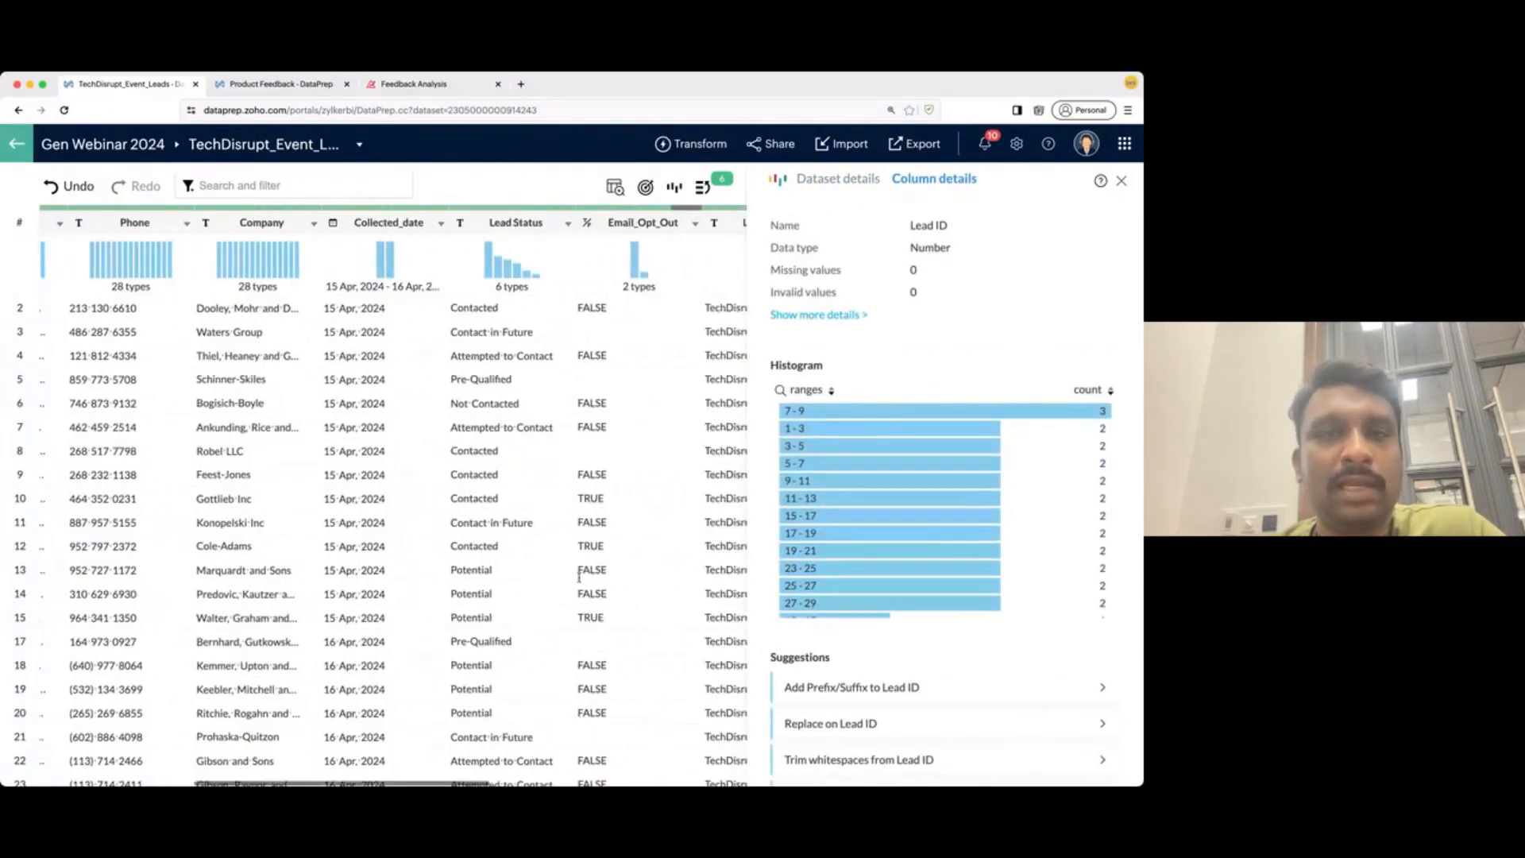
{"action": "scroll", "coordinate": [580, 578], "scroll_direction": "right", "scroll_amount": 8}
{"action": "left_click", "coordinate": [514, 224], "text": "super"}
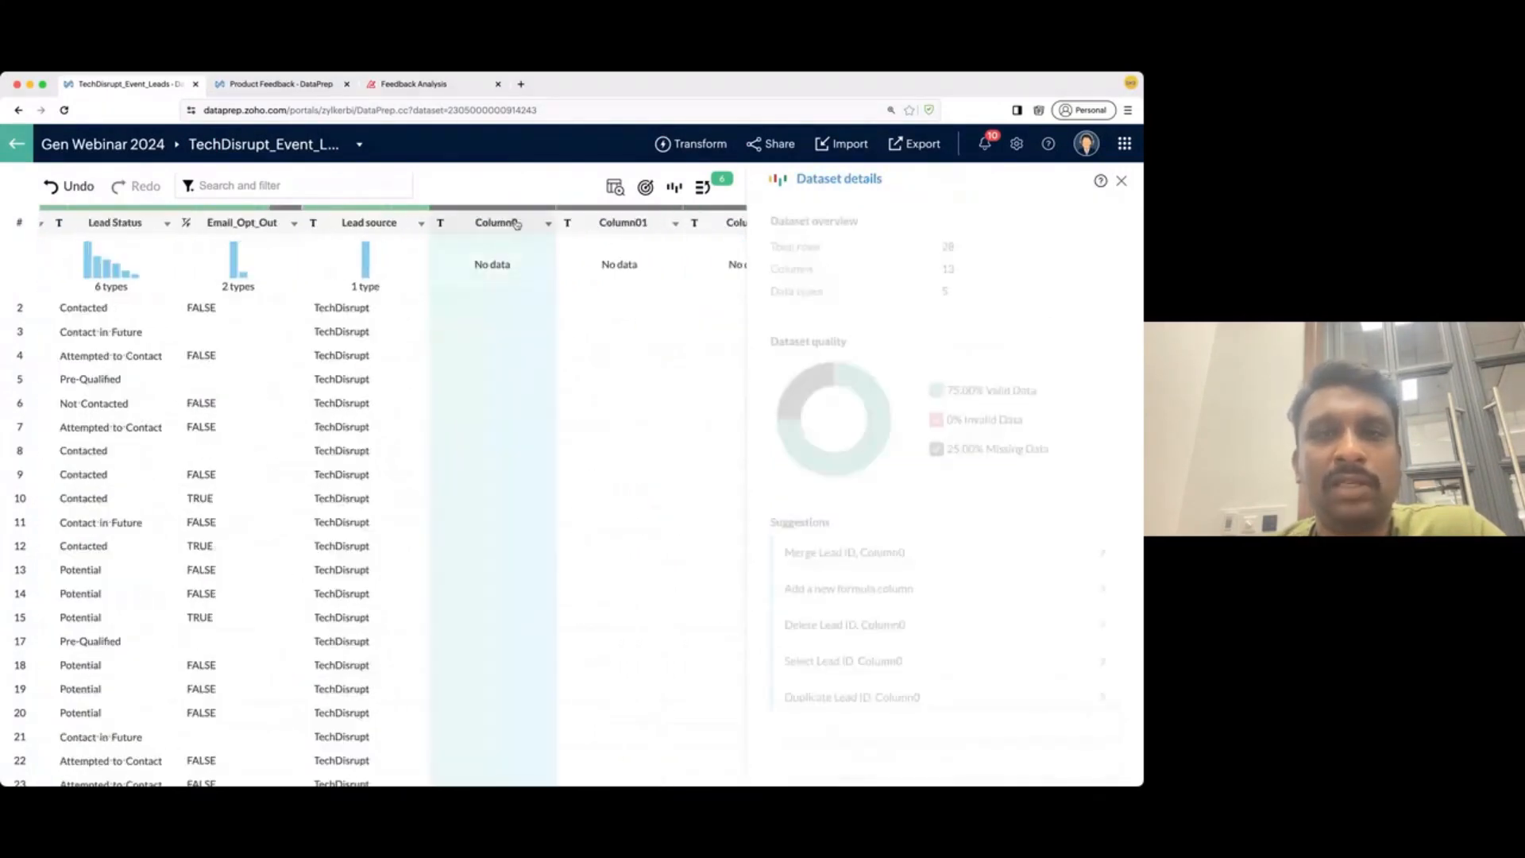
{"action": "left_click", "coordinate": [594, 224], "text": "super"}
{"action": "left_click", "coordinate": [715, 223], "text": "super"}
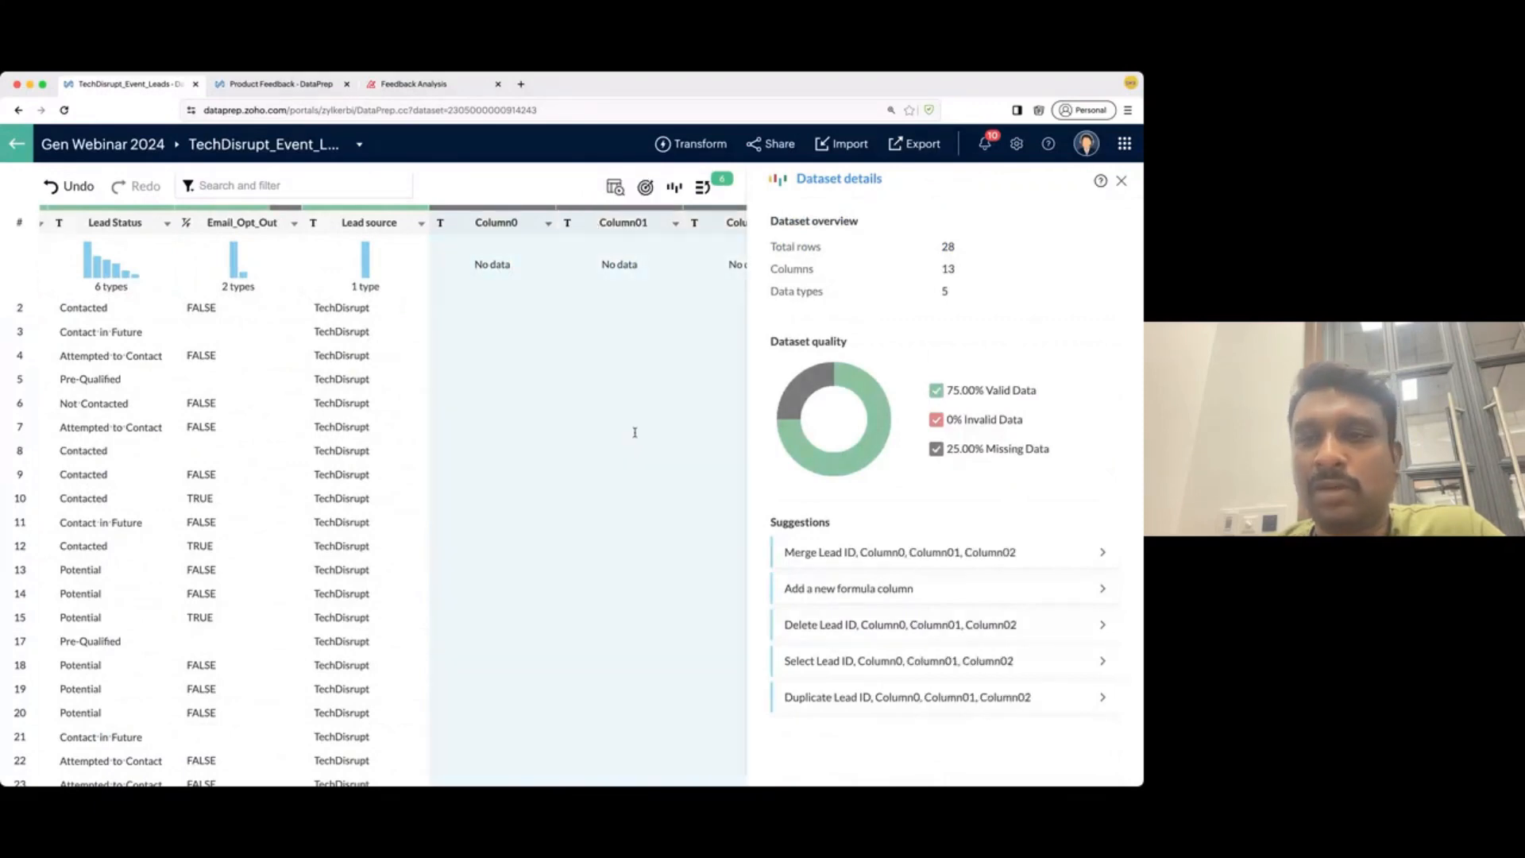
{"action": "scroll", "coordinate": [425, 442], "scroll_direction": "right", "scroll_amount": 5}
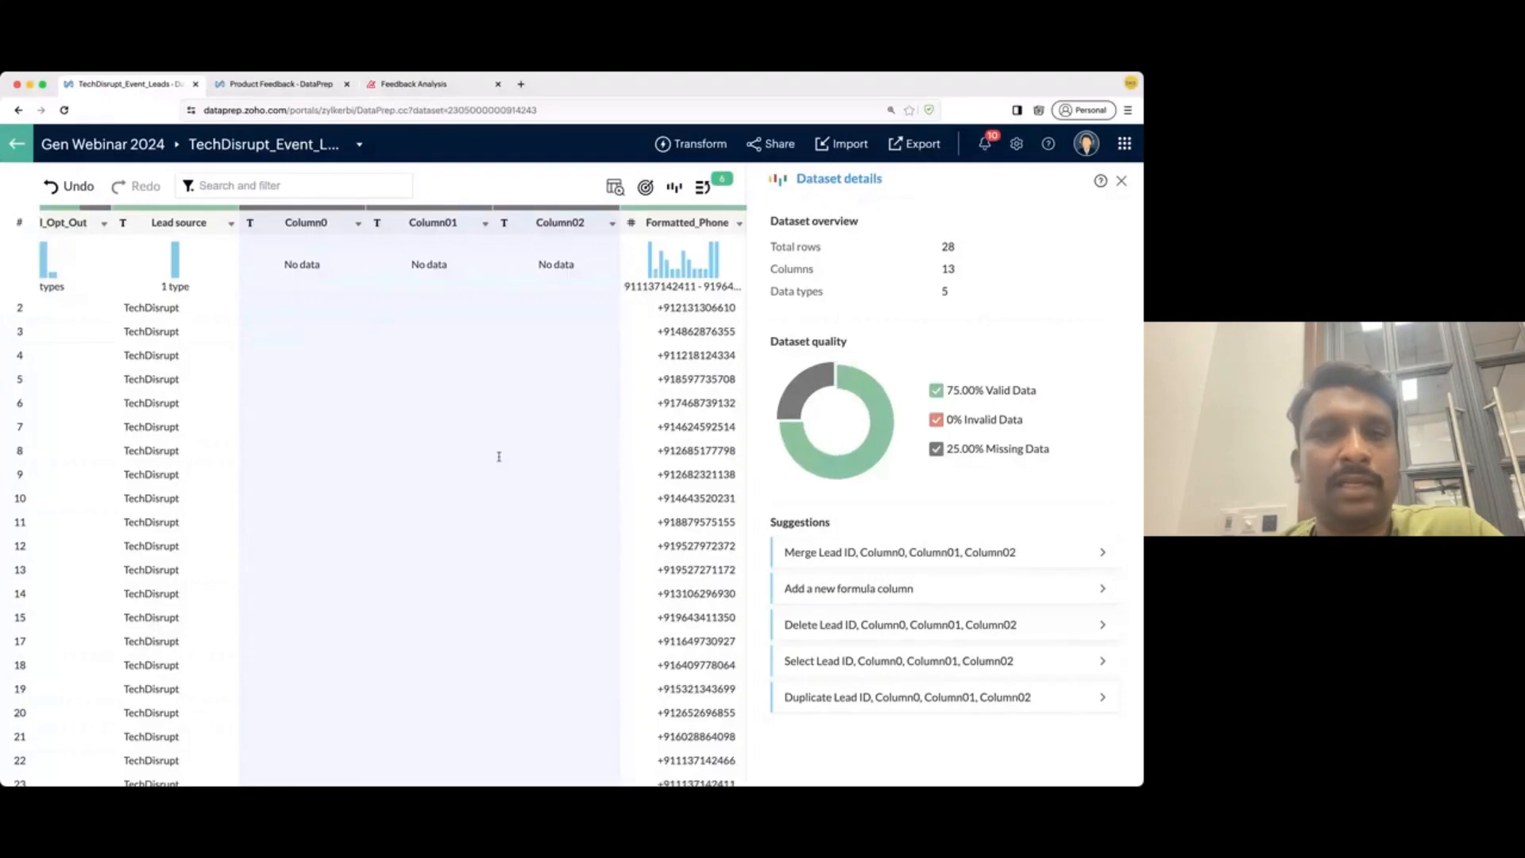
{"action": "scroll", "coordinate": [499, 457], "scroll_direction": "left", "scroll_amount": 15}
{"action": "scroll", "coordinate": [487, 460], "scroll_direction": "left", "scroll_amount": 3}
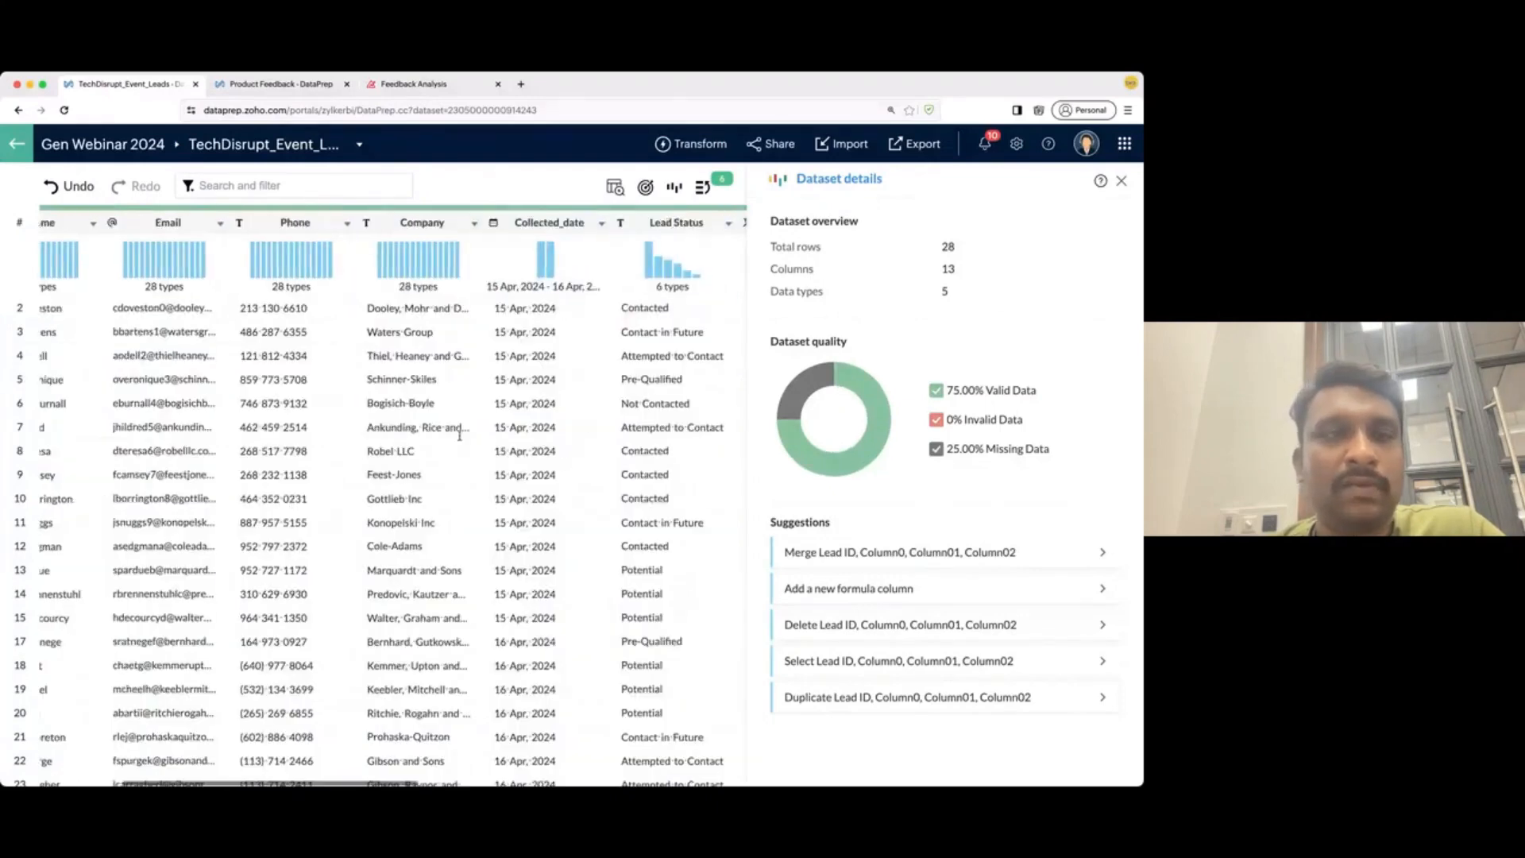
{"action": "left_click", "coordinate": [279, 227], "text": "super"}
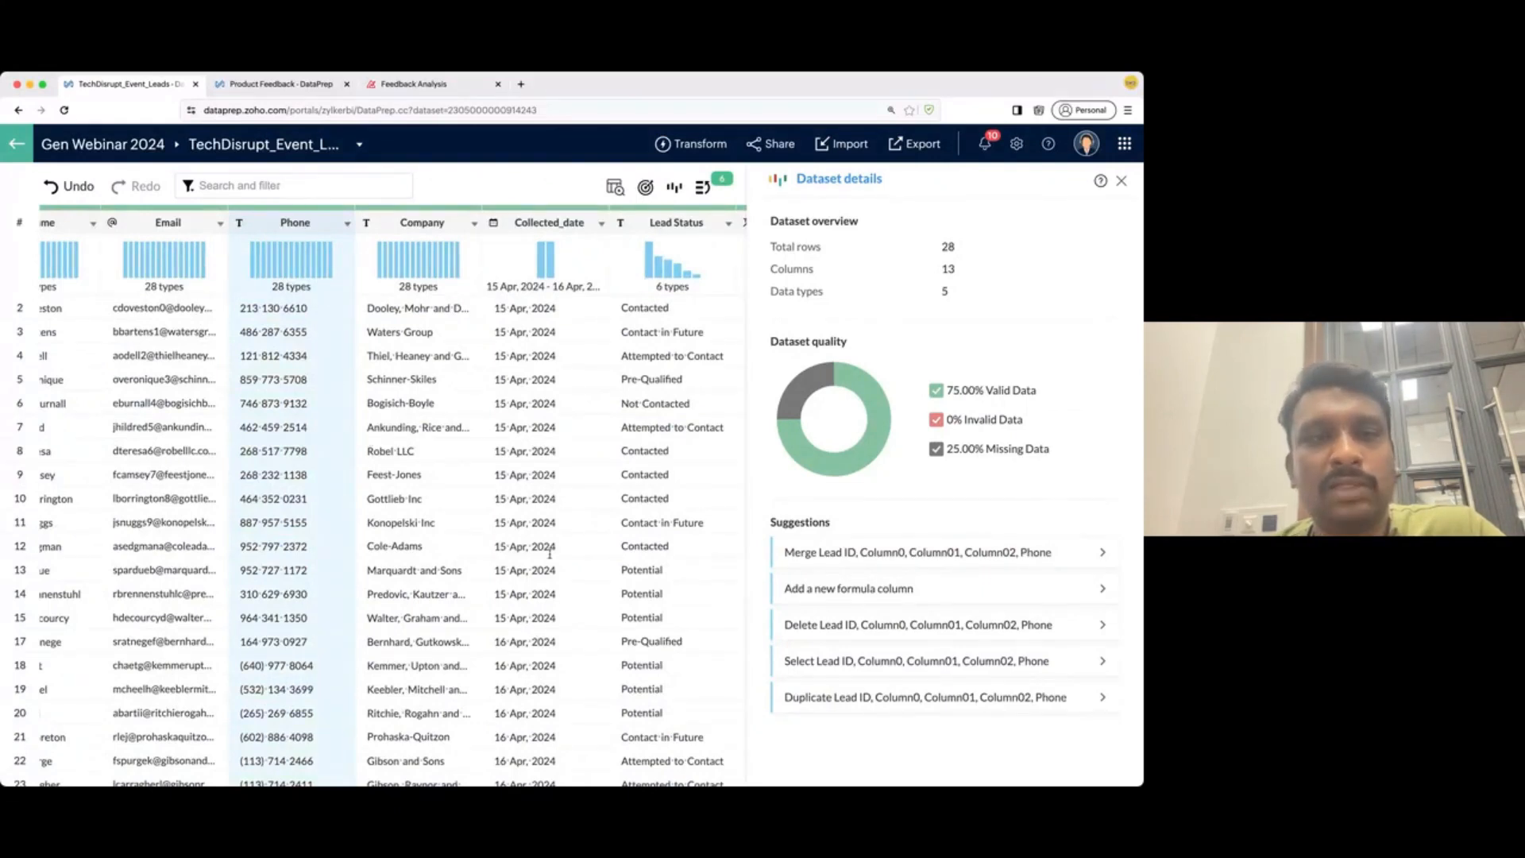
{"action": "left_click", "coordinate": [882, 627]}
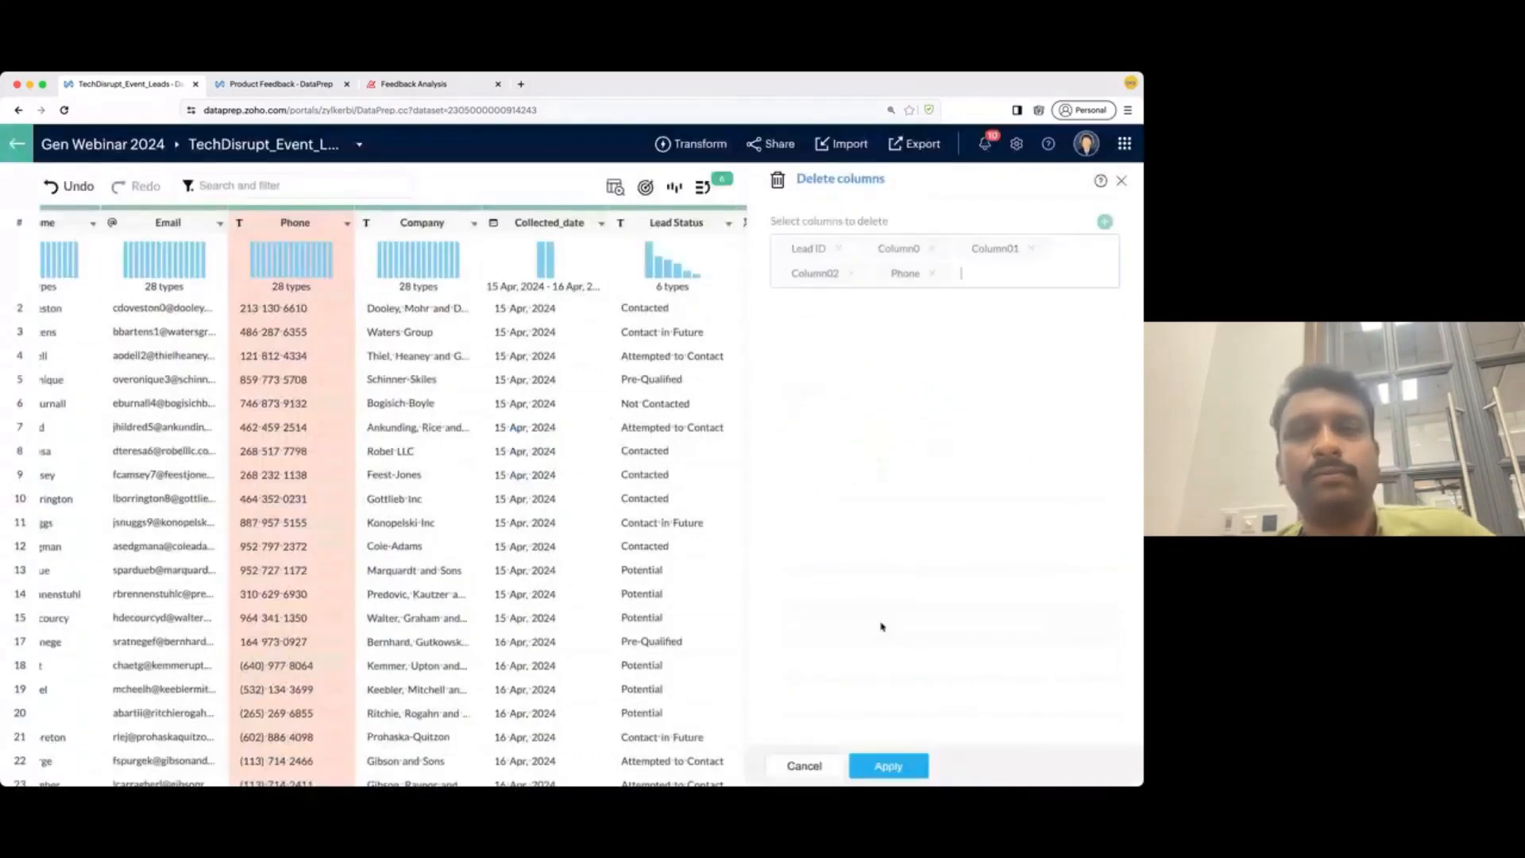
{"action": "left_click", "coordinate": [884, 769]}
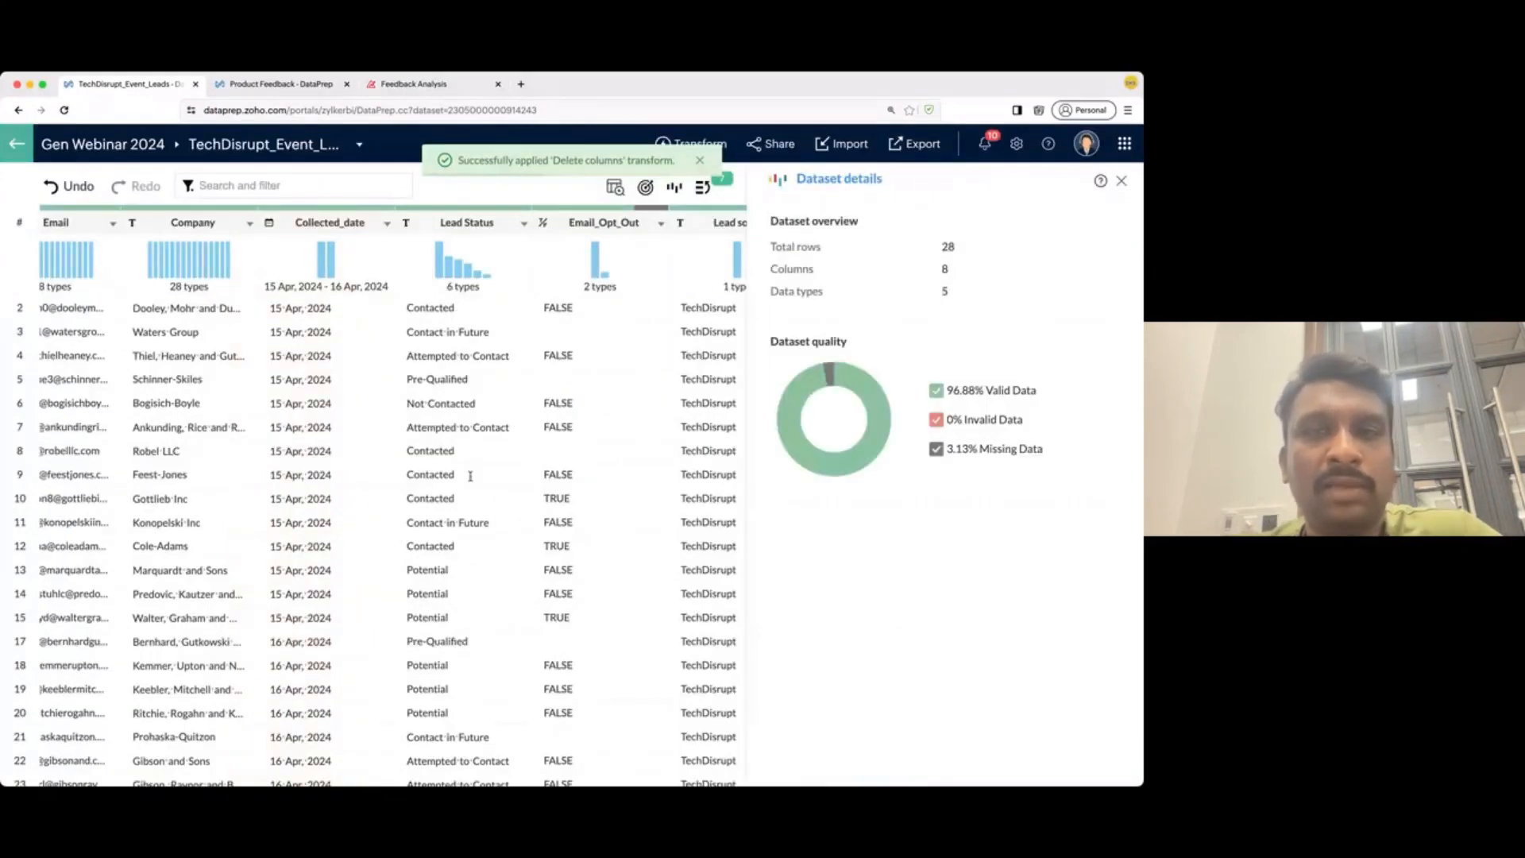
- Show the applied rules list and expand the full details of the Replace step
{"action": "scroll", "coordinate": [470, 476], "scroll_direction": "right", "scroll_amount": 5}
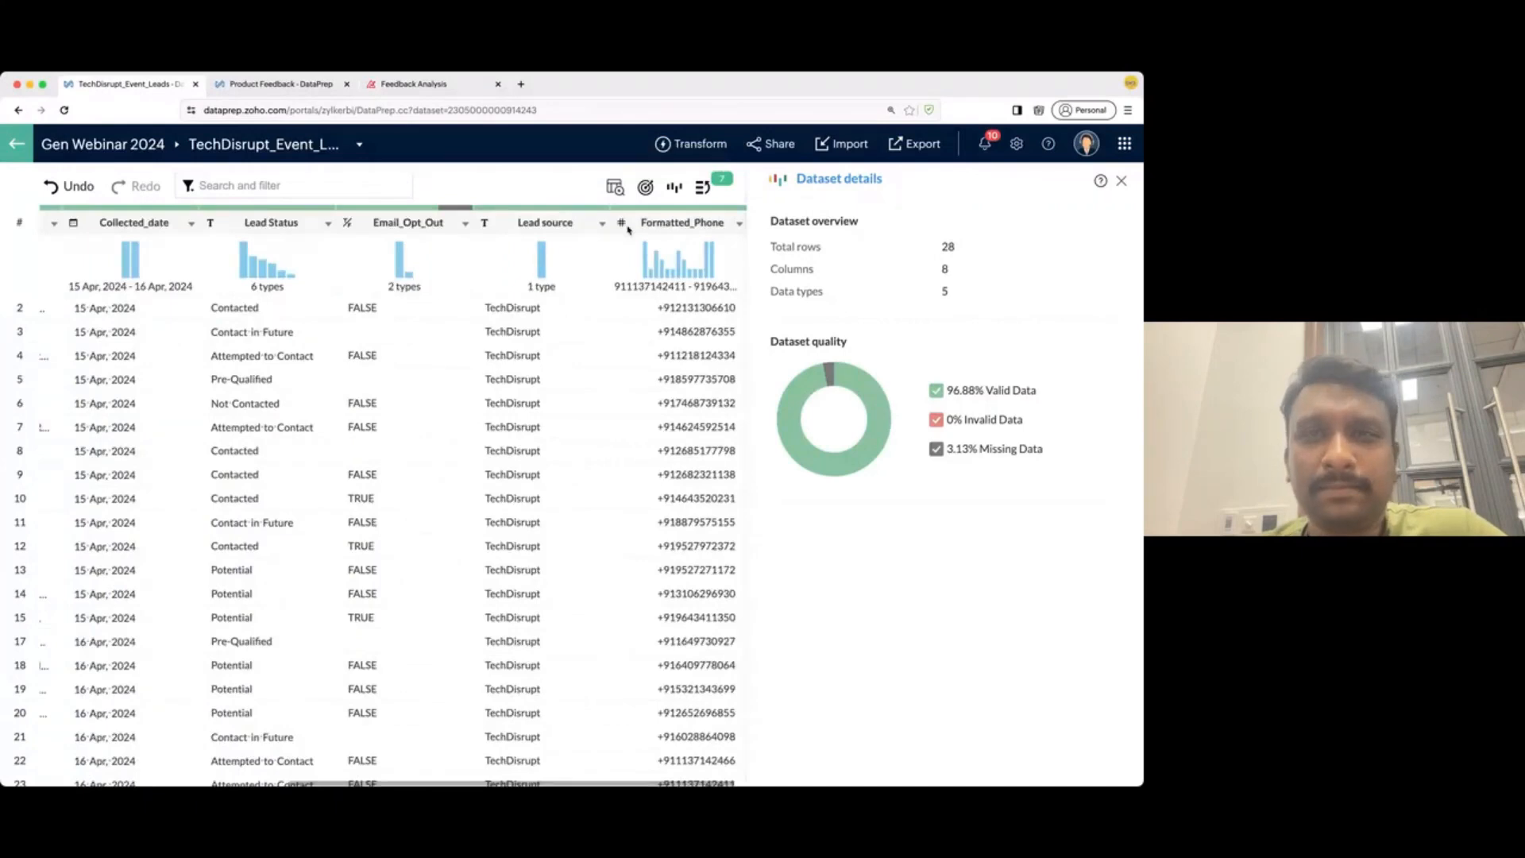
{"action": "left_click", "coordinate": [704, 190]}
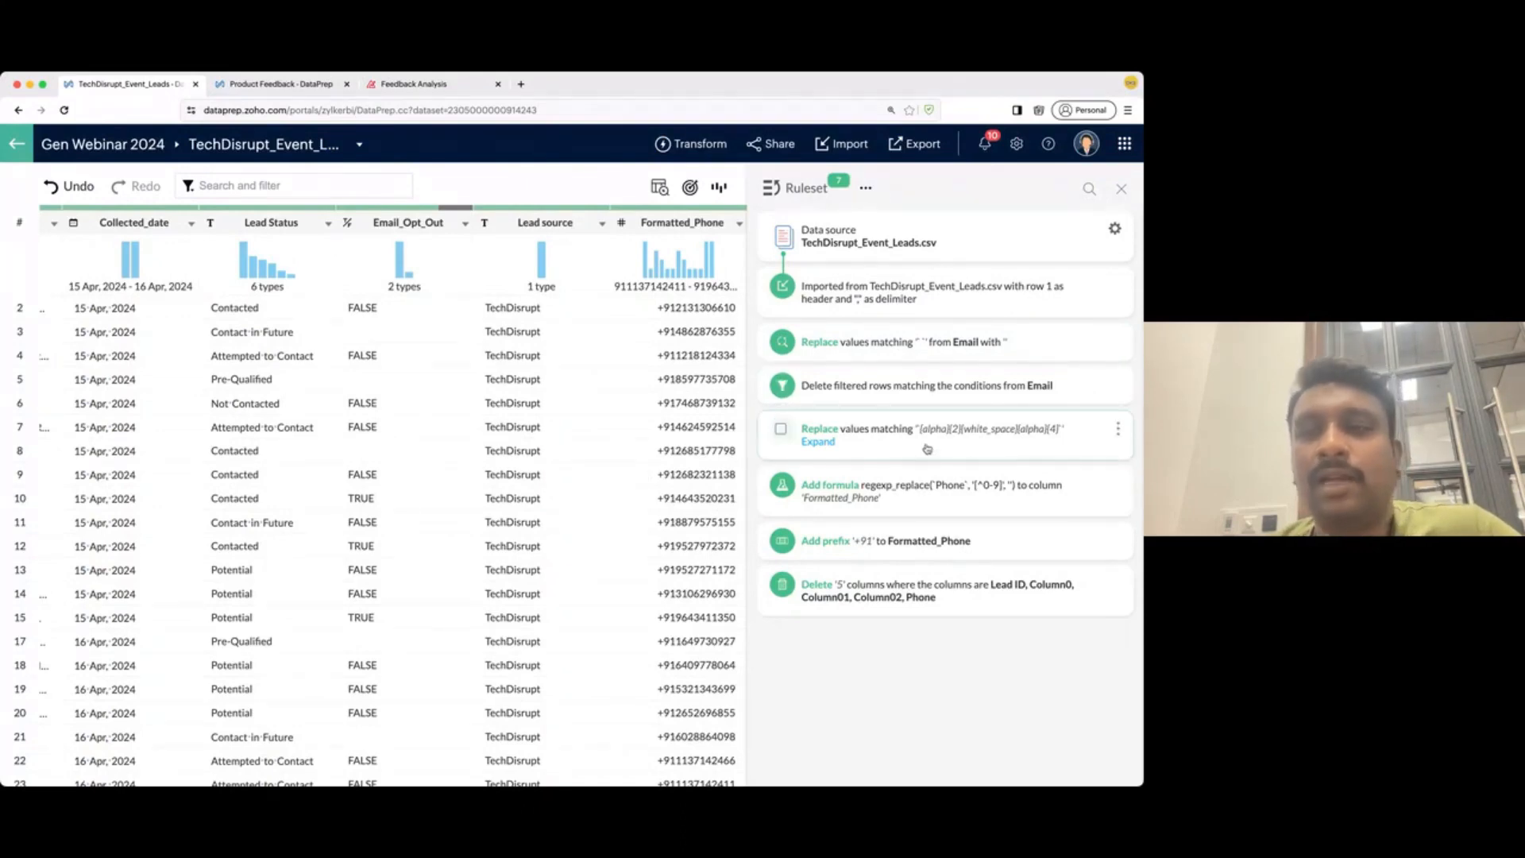
{"action": "left_click", "coordinate": [818, 442]}
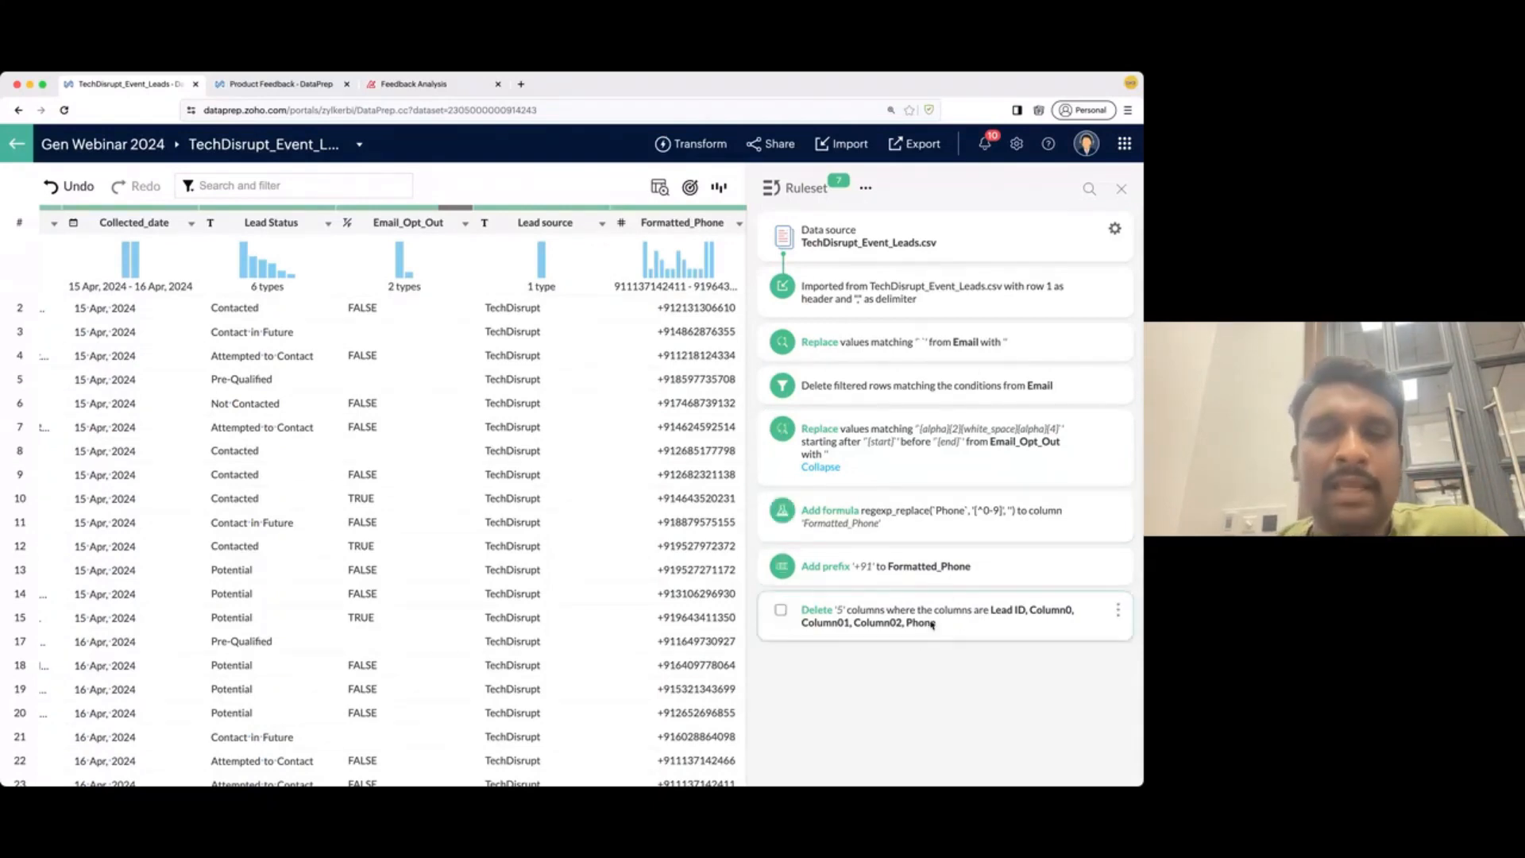
- Jump the data back to just after the invalid-email rows were deleted
{"action": "left_click", "coordinate": [952, 342]}
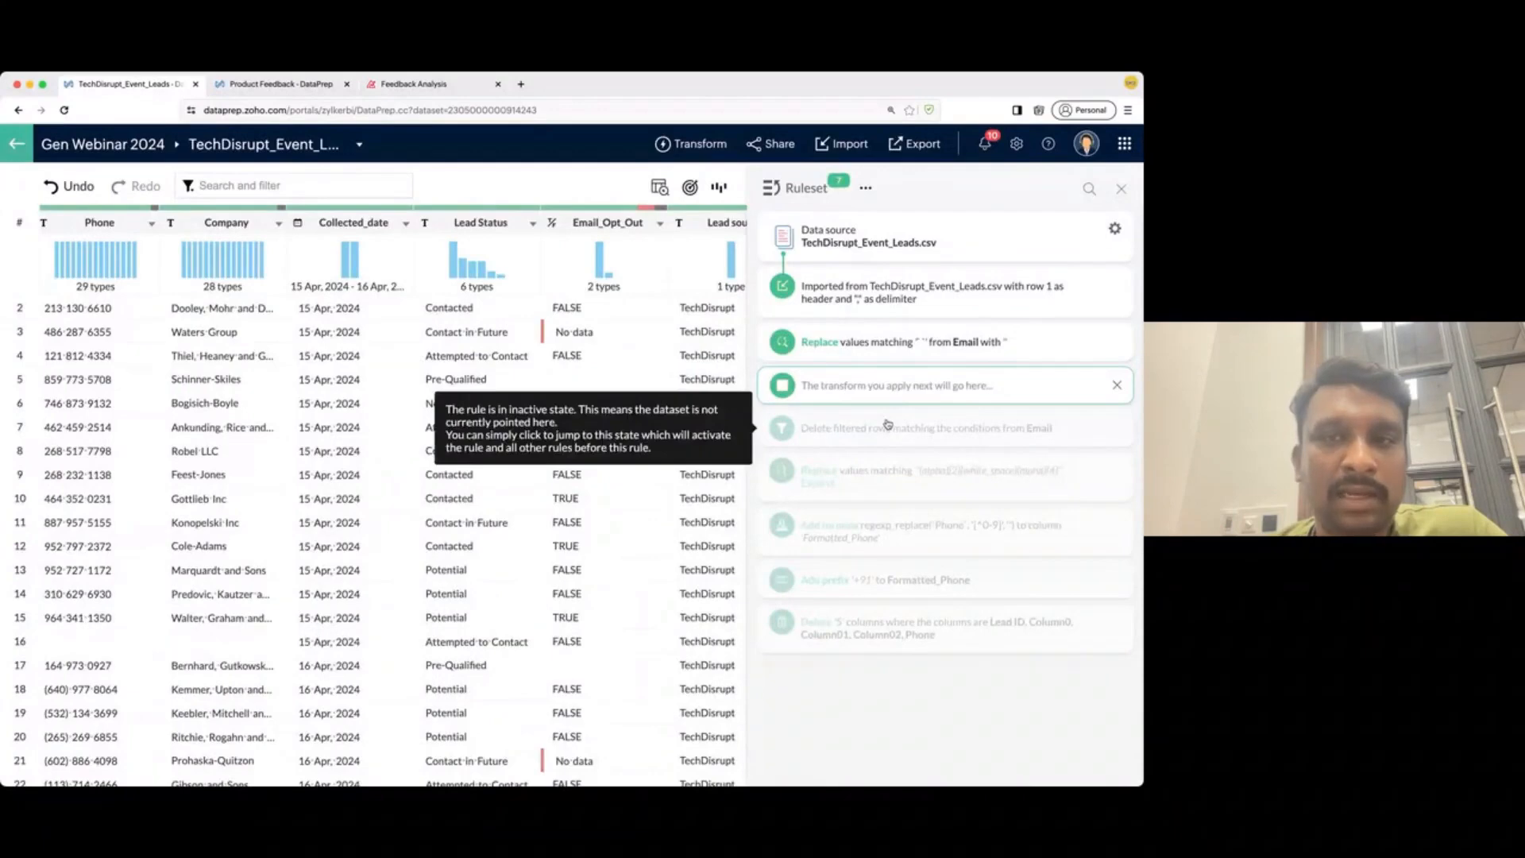
{"action": "left_click", "coordinate": [887, 424]}
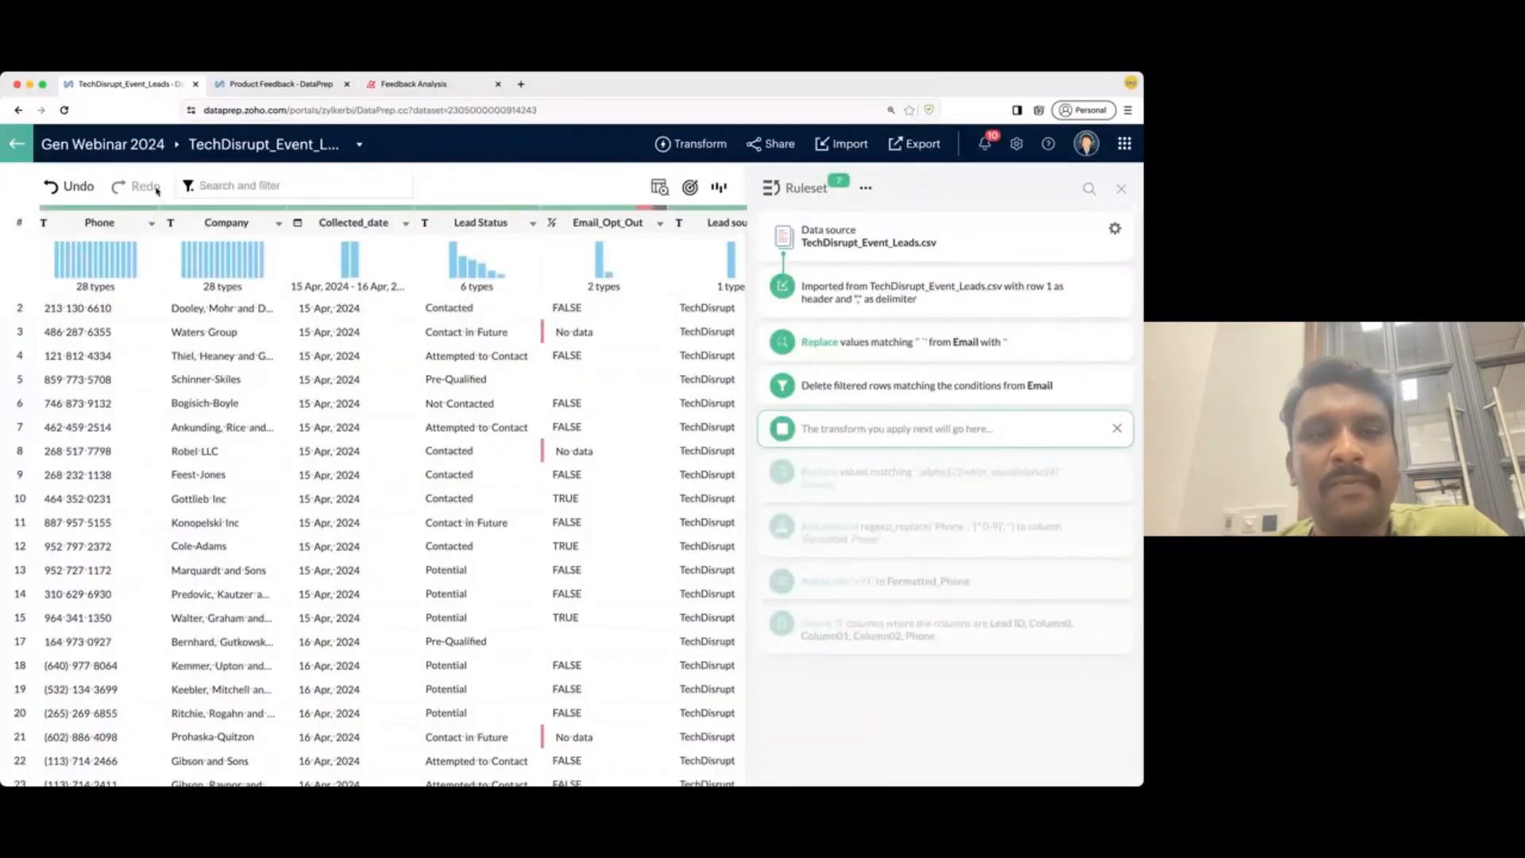
{"action": "mouse_move", "coordinate": [995, 358]}
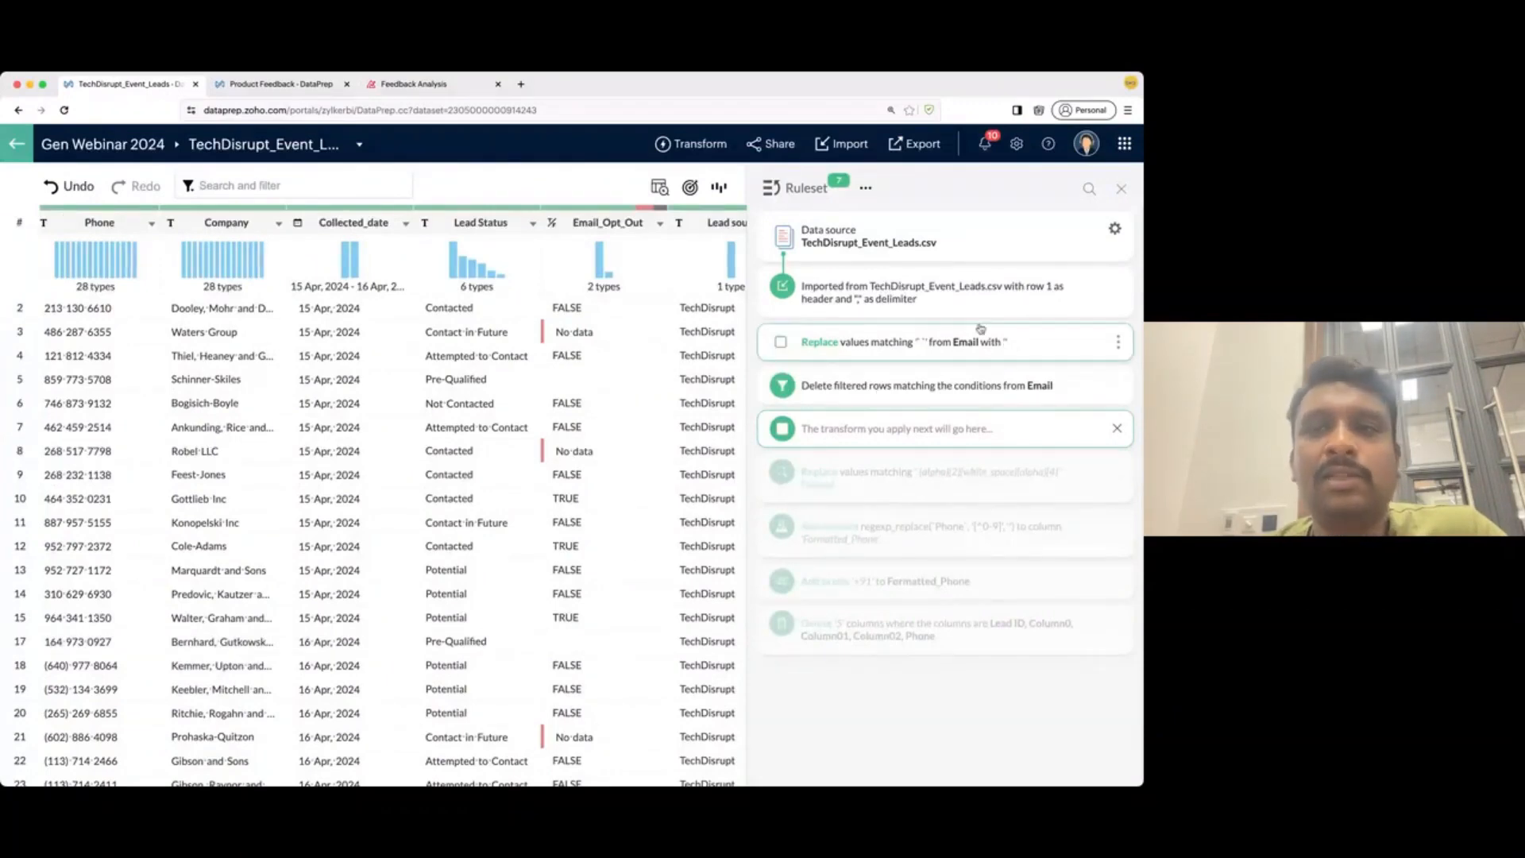
{"action": "left_click", "coordinate": [942, 363]}
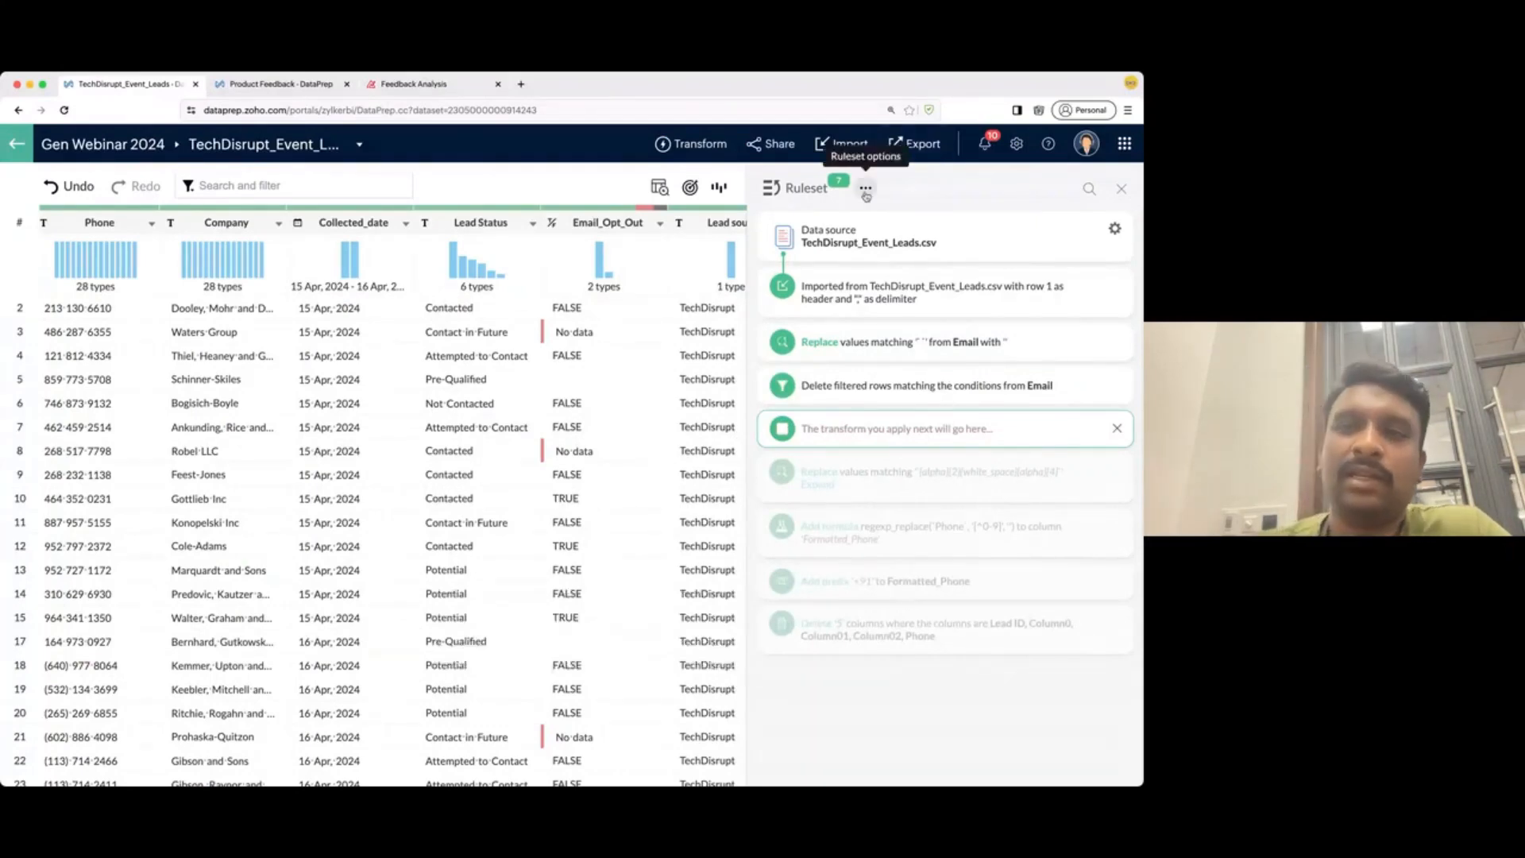
- Reactivate the rules through the column deletion, save them as template 'DataPrep Leads', and close the ruleset
{"action": "left_click", "coordinate": [902, 633]}
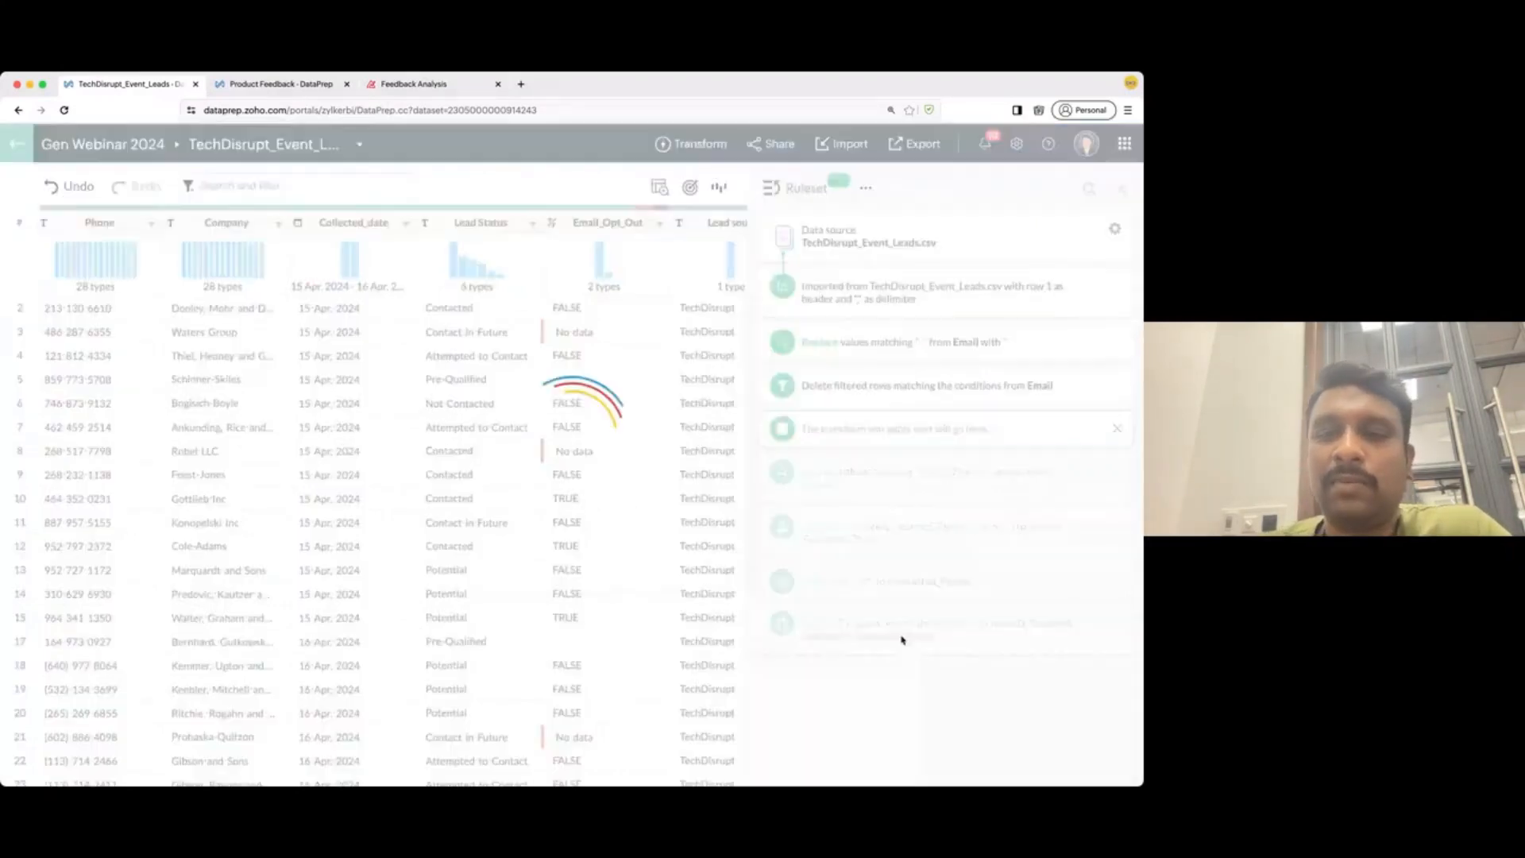
{"action": "left_click", "coordinate": [866, 189]}
{"action": "left_click", "coordinate": [859, 229]}
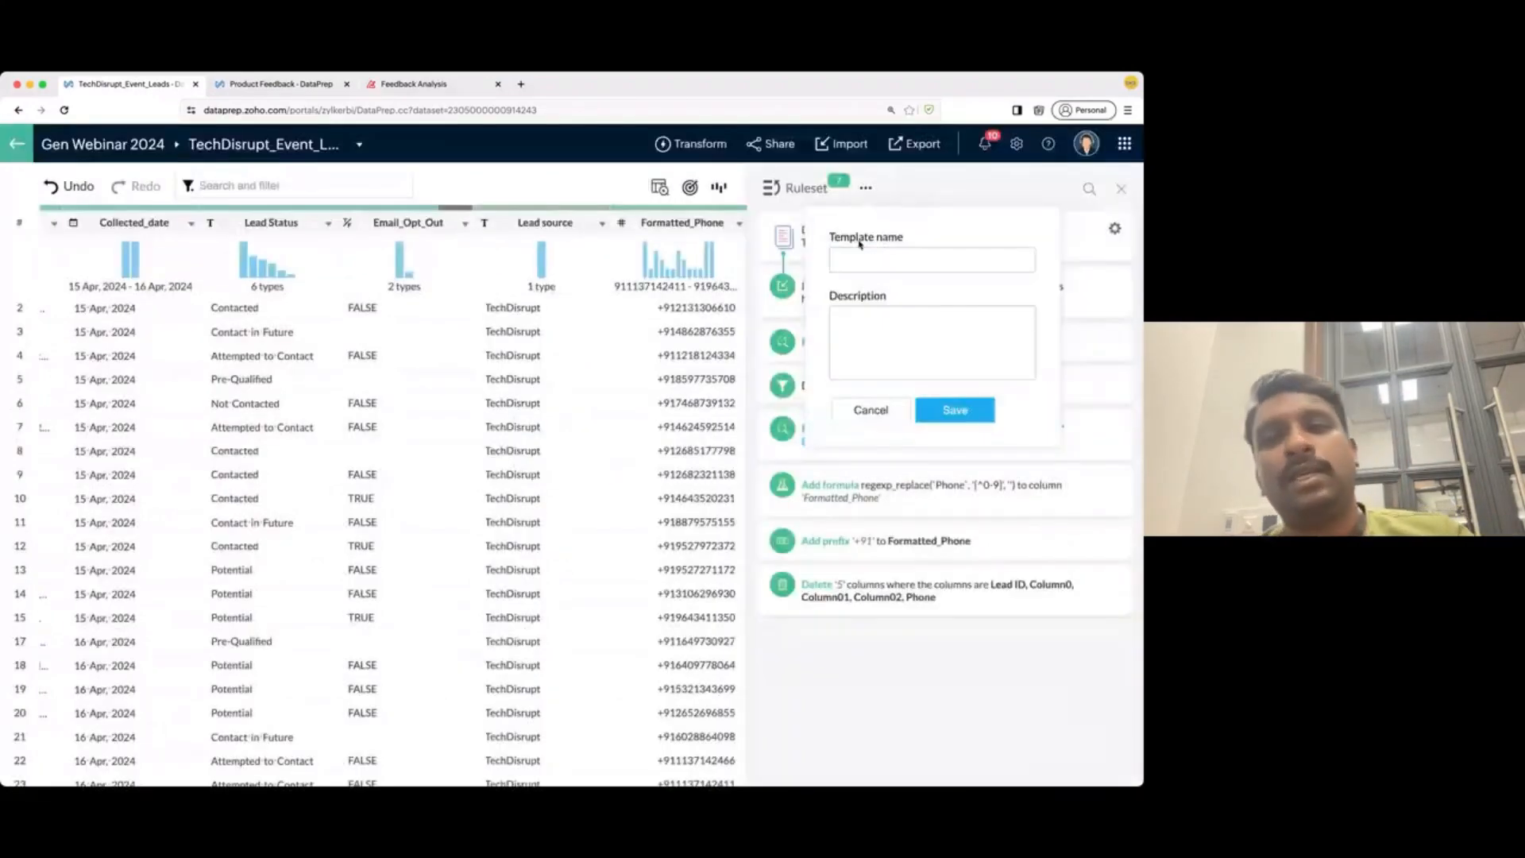
{"action": "type", "text": "DataPrep"}
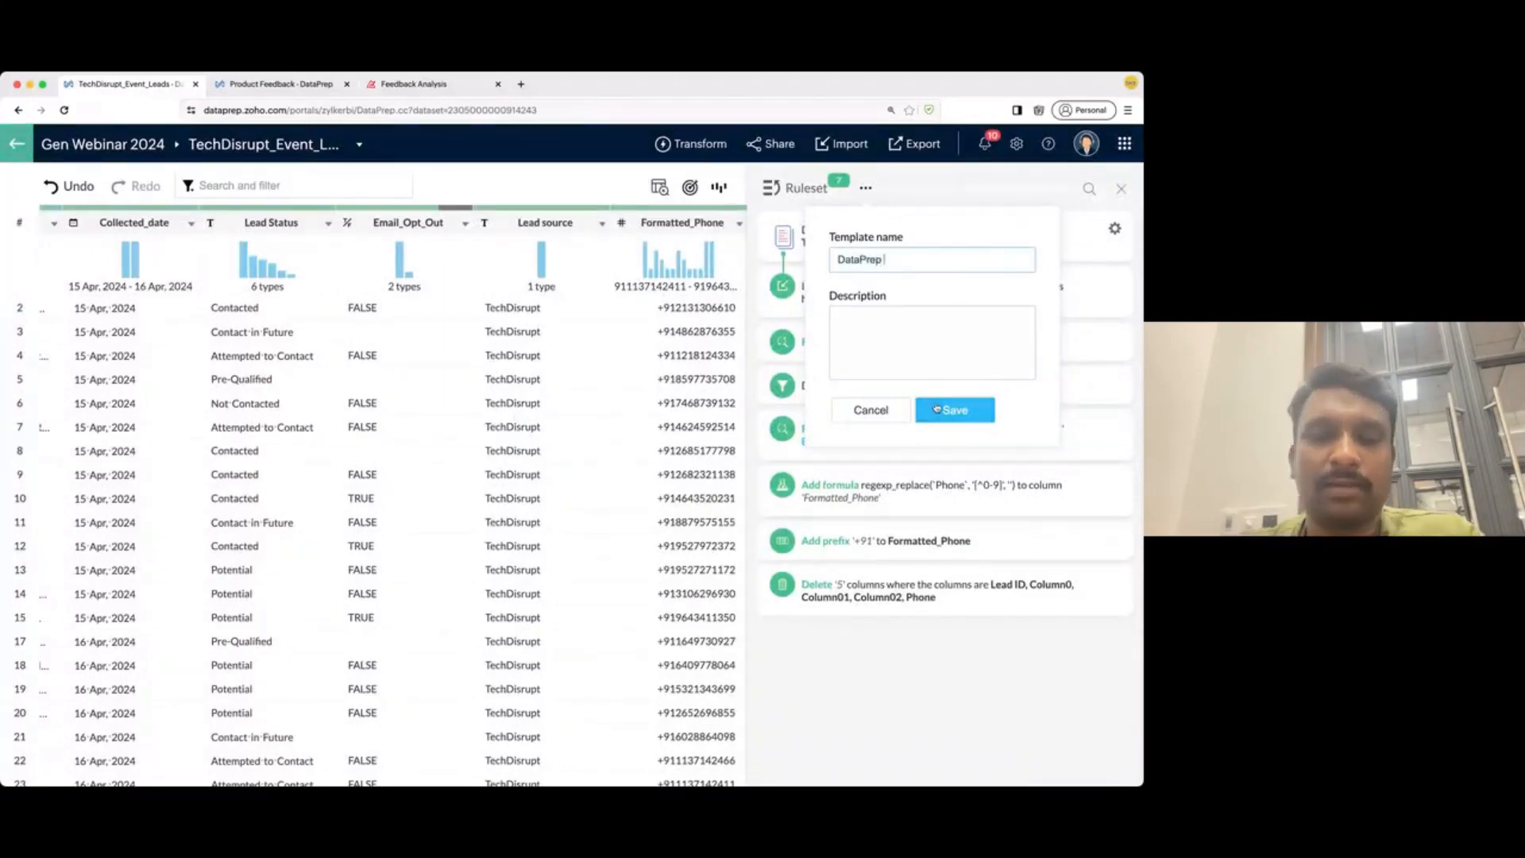
{"action": "type", "text": " Leads"}
{"action": "left_click", "coordinate": [937, 410]}
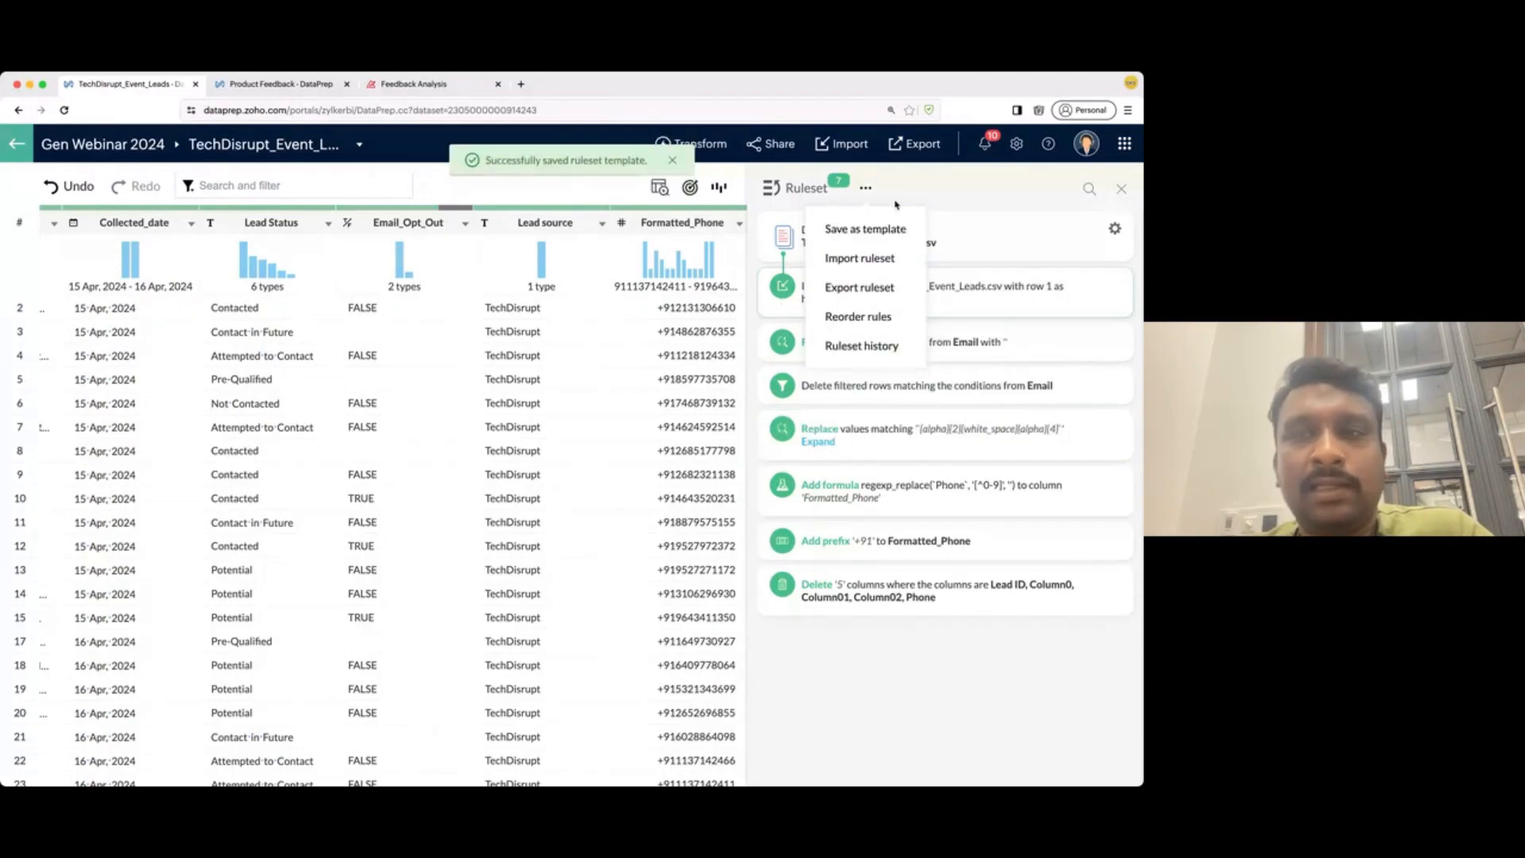
{"action": "left_click", "coordinate": [833, 639]}
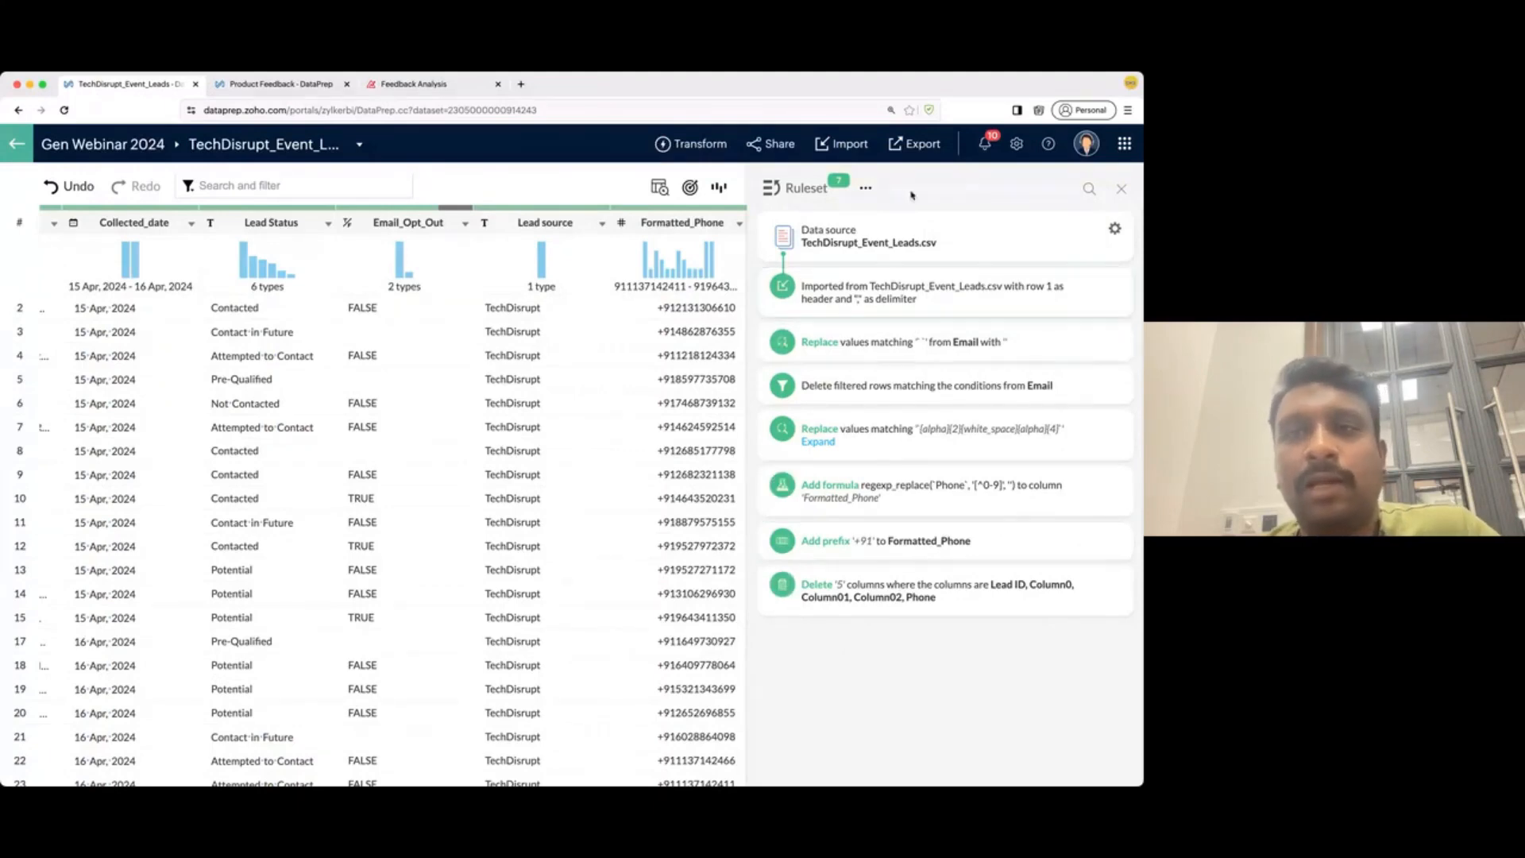
{"action": "left_click", "coordinate": [1122, 189]}
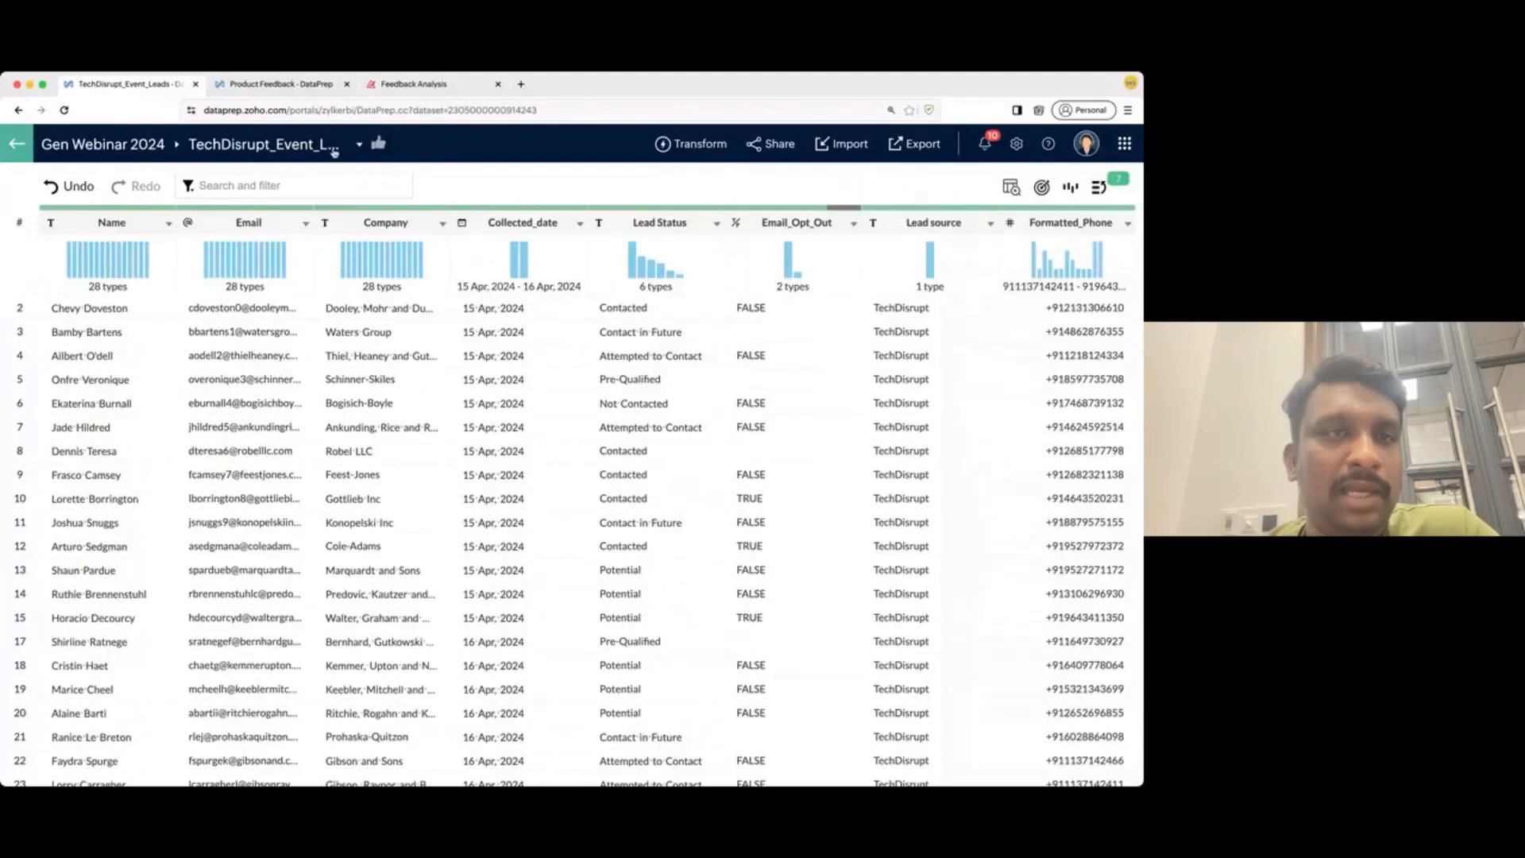
- Return to the Gen Webinar 2024 workspace and open Webform Leads (30 rows, 9 columns)
{"action": "left_click", "coordinate": [105, 144]}
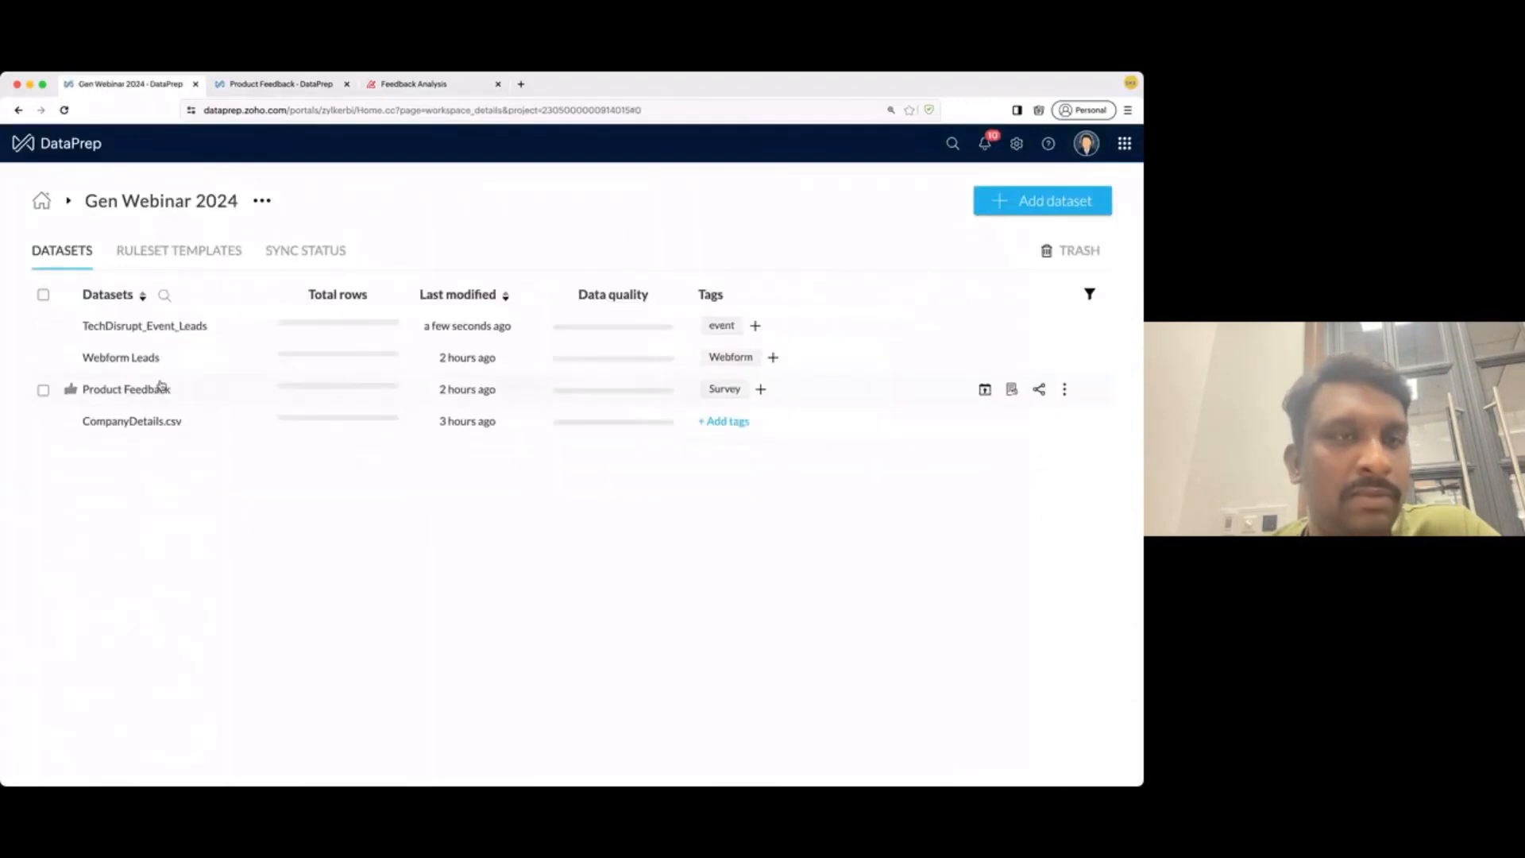
{"action": "left_click", "coordinate": [138, 359]}
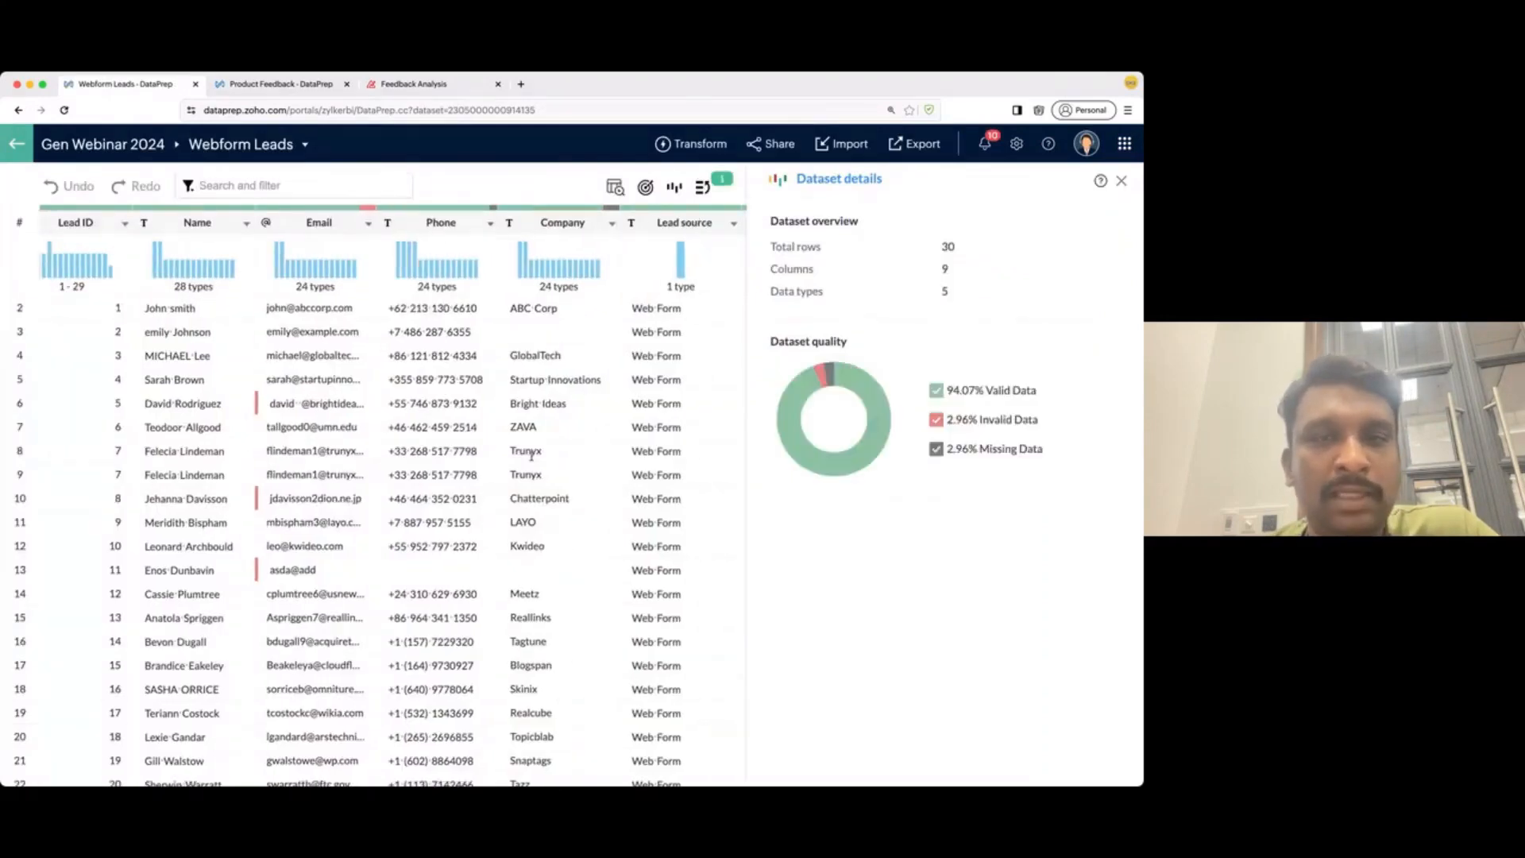
{"action": "scroll", "coordinate": [537, 456], "scroll_direction": "right", "scroll_amount": 5}
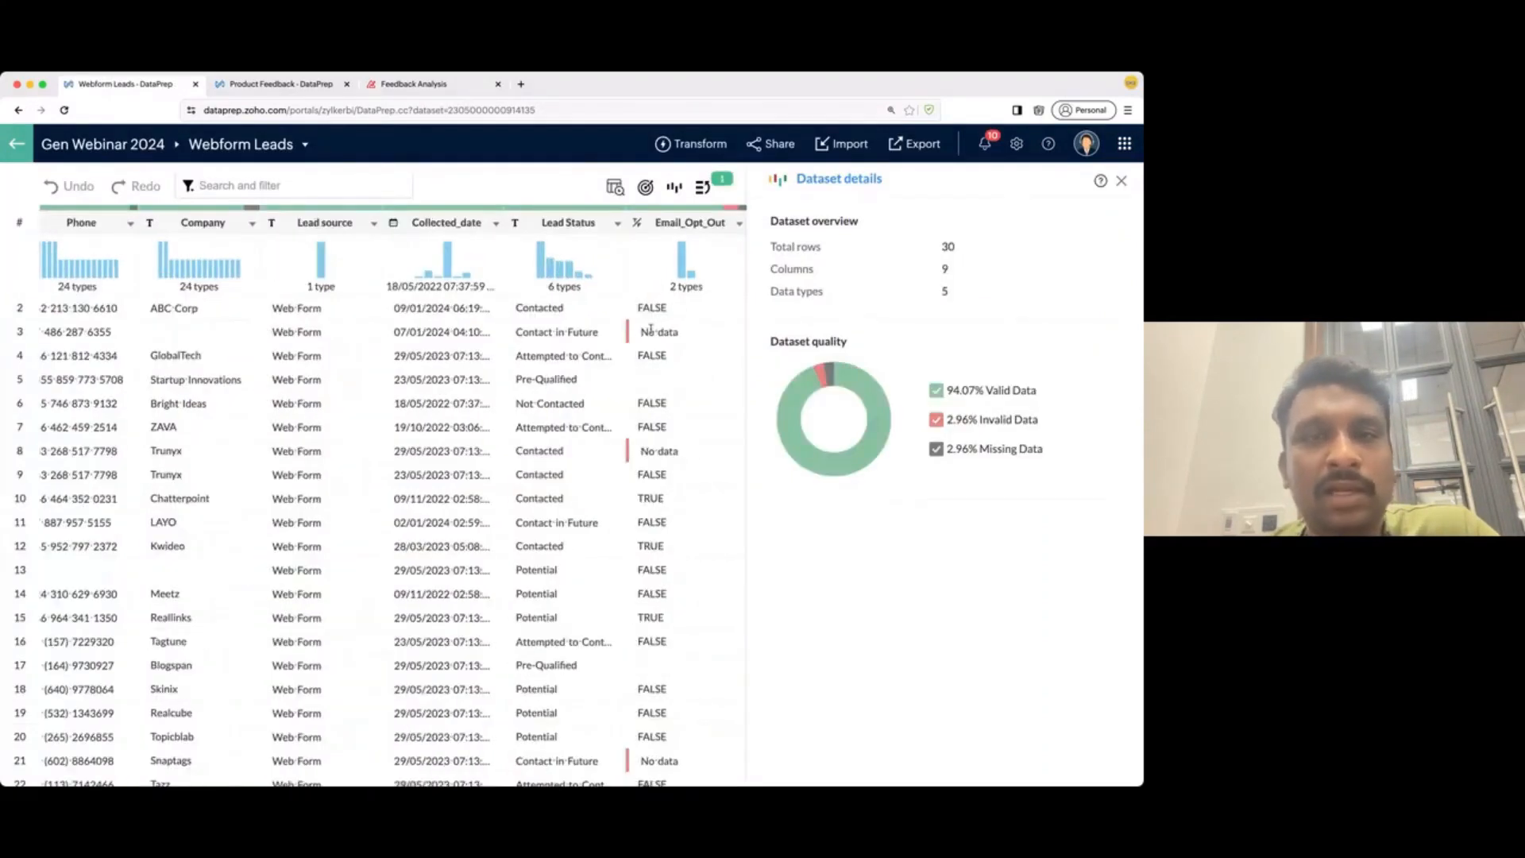
- Import the DataPrep Leads ruleset template from Gen Webinar 2024 into Webform Leads
{"action": "left_click", "coordinate": [706, 189]}
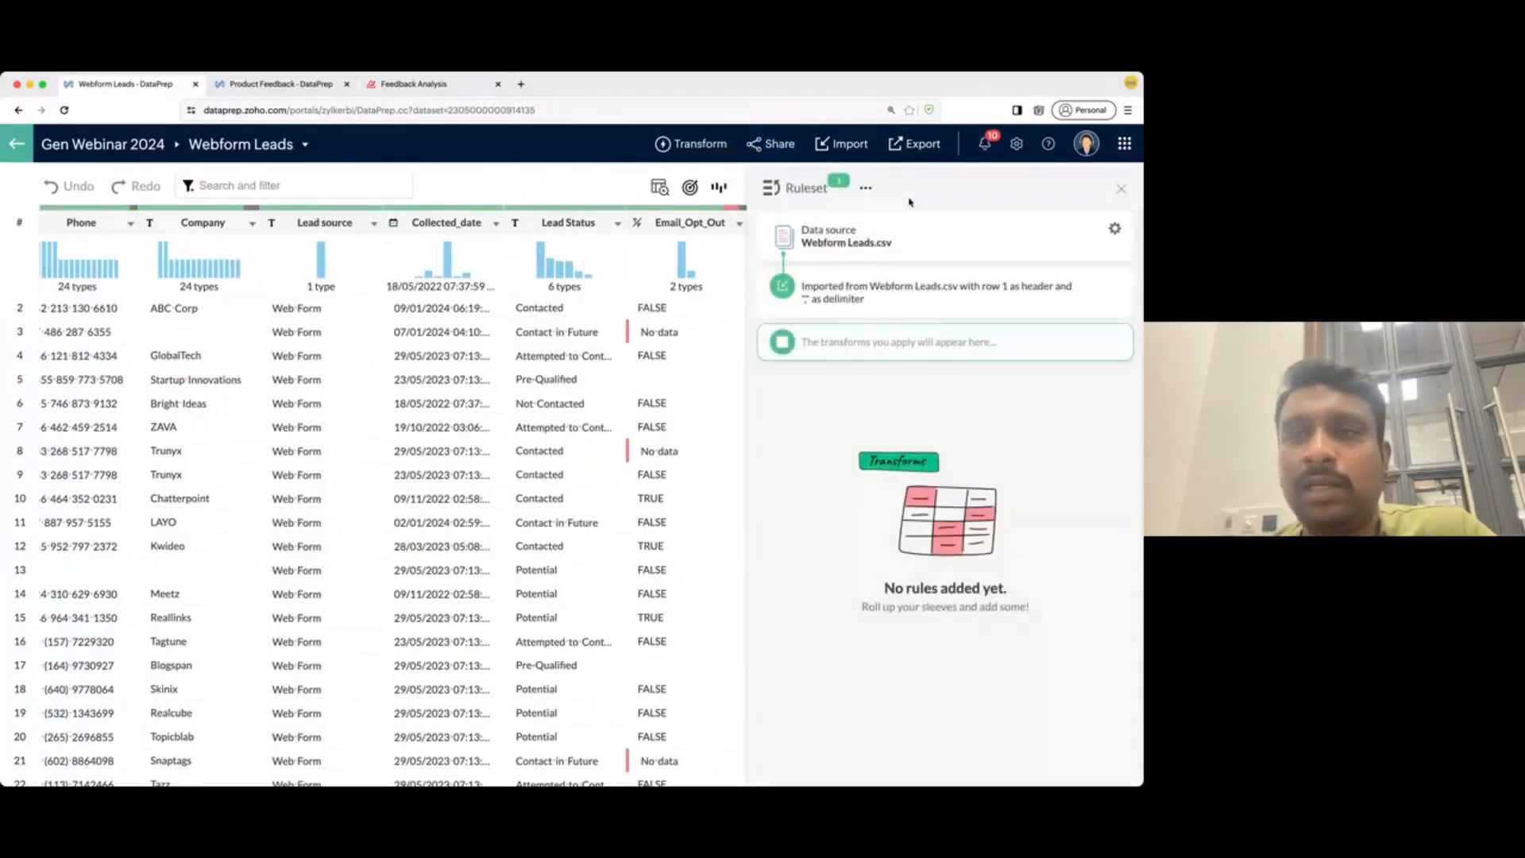
{"action": "left_click", "coordinate": [866, 188]}
{"action": "left_click", "coordinate": [862, 261]}
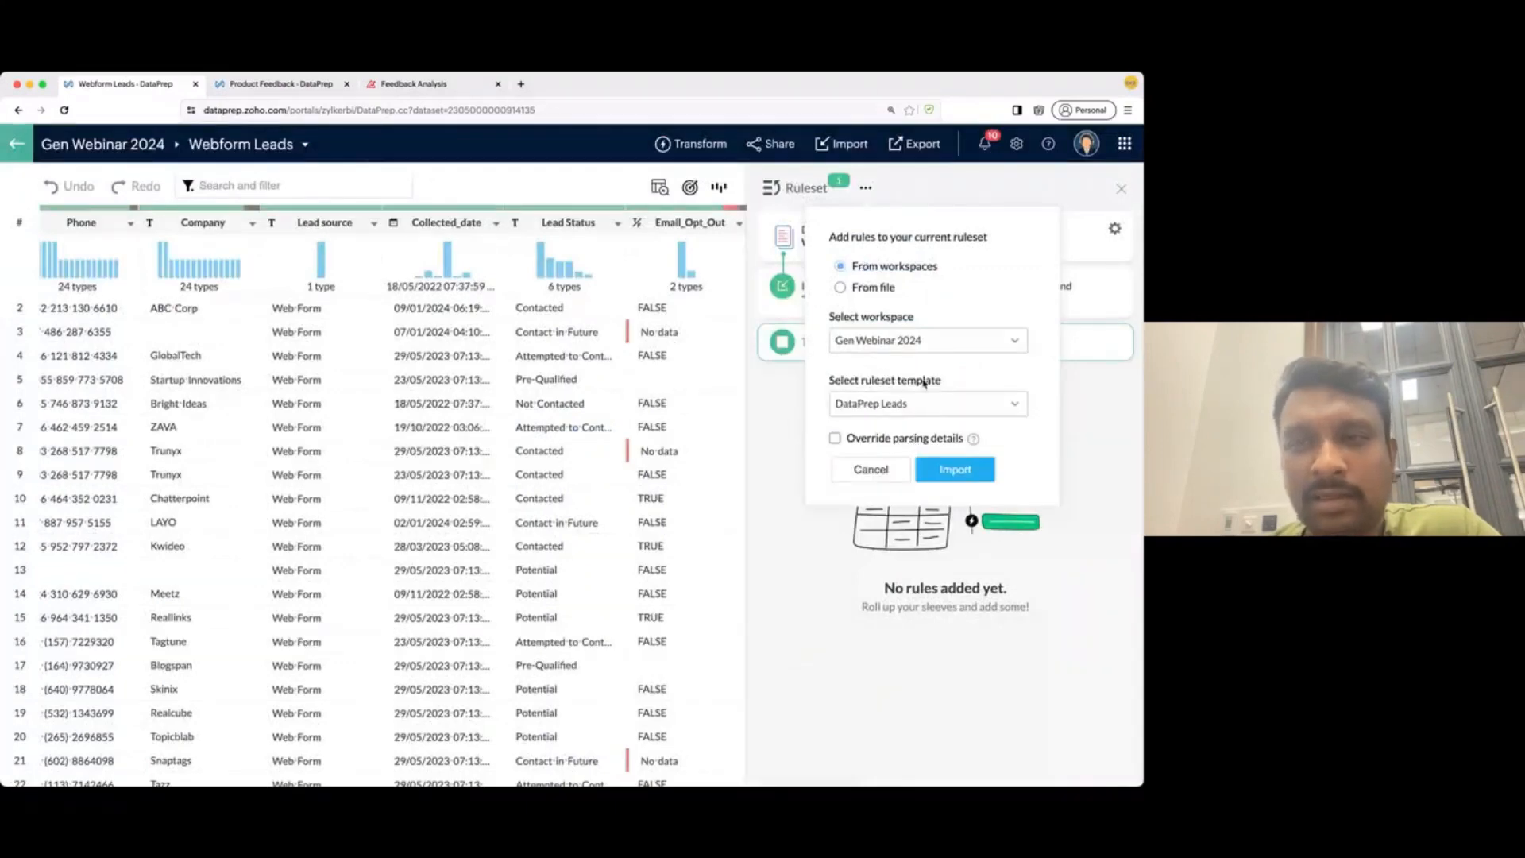
{"action": "left_click", "coordinate": [967, 479]}
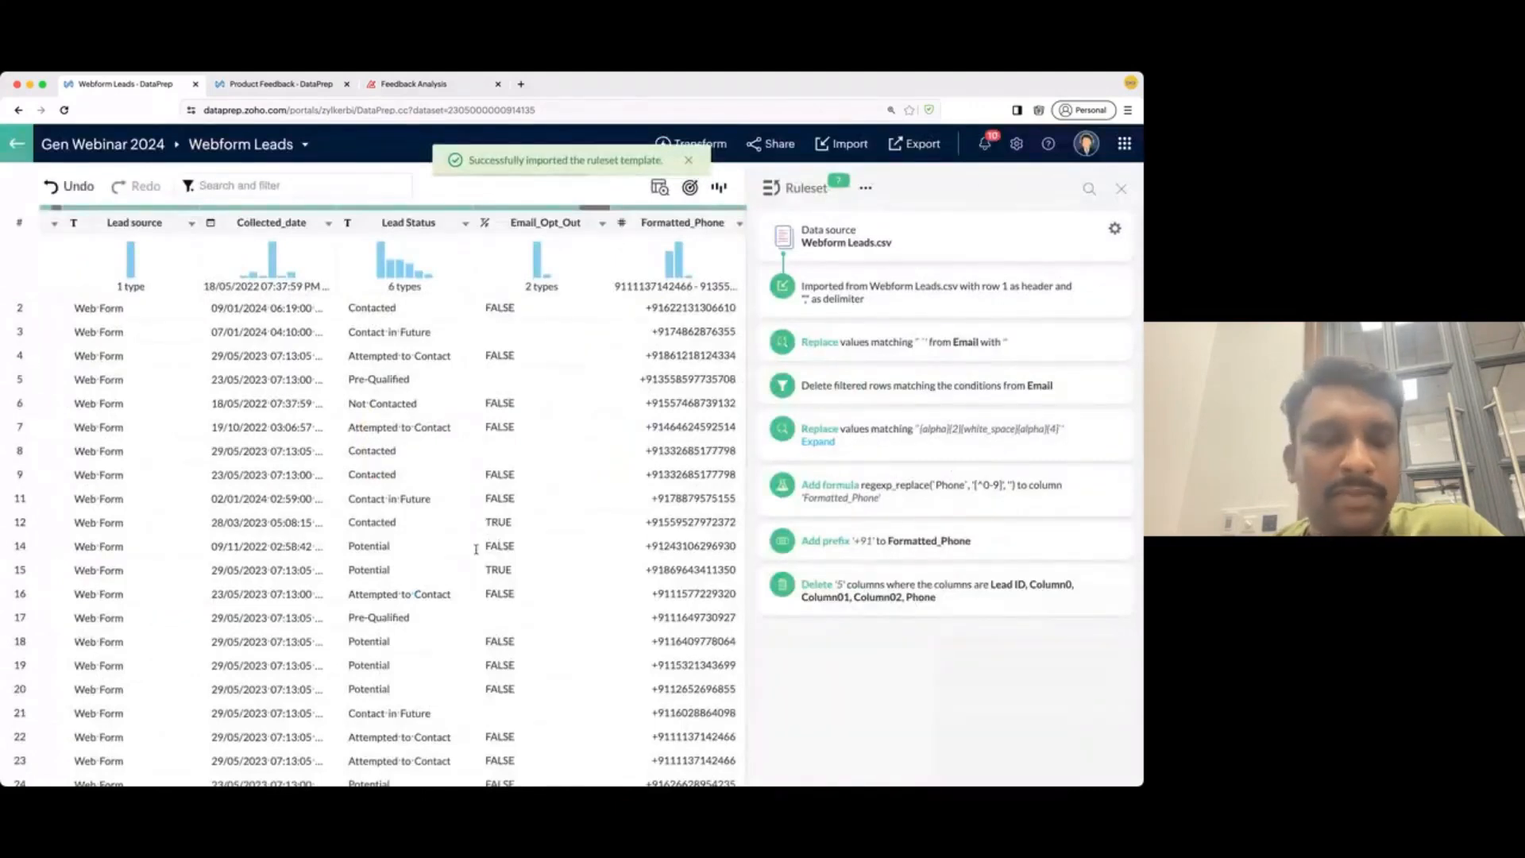
{"action": "scroll", "coordinate": [476, 549], "scroll_direction": "left", "scroll_amount": 5}
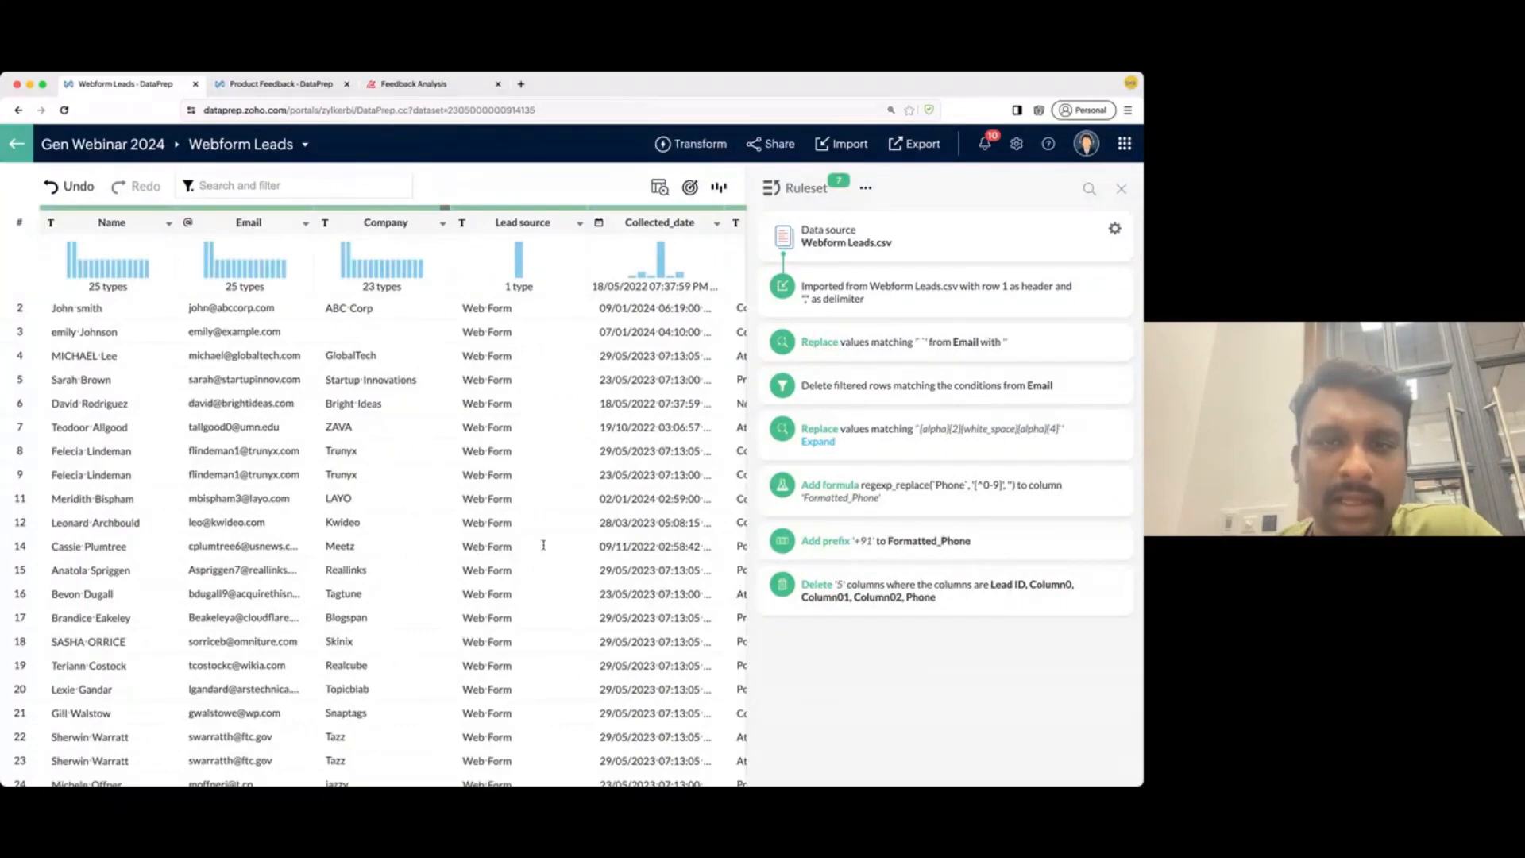
{"action": "scroll", "coordinate": [544, 544], "scroll_direction": "right", "scroll_amount": 5}
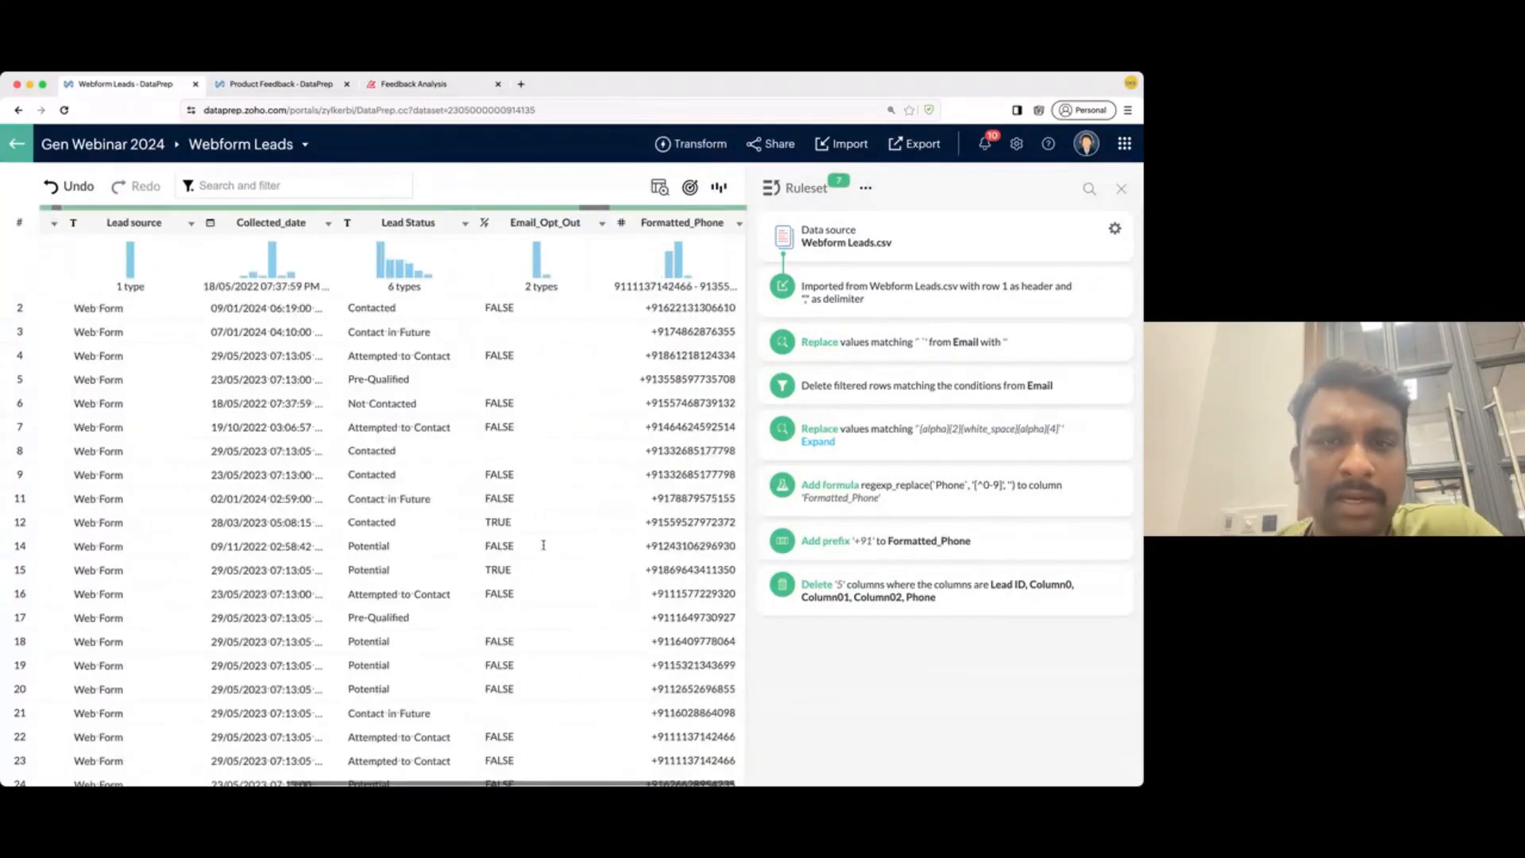
- Step back to the Add formula rule, then reactivate the '+91' prefix rule
{"action": "left_click", "coordinate": [943, 497]}
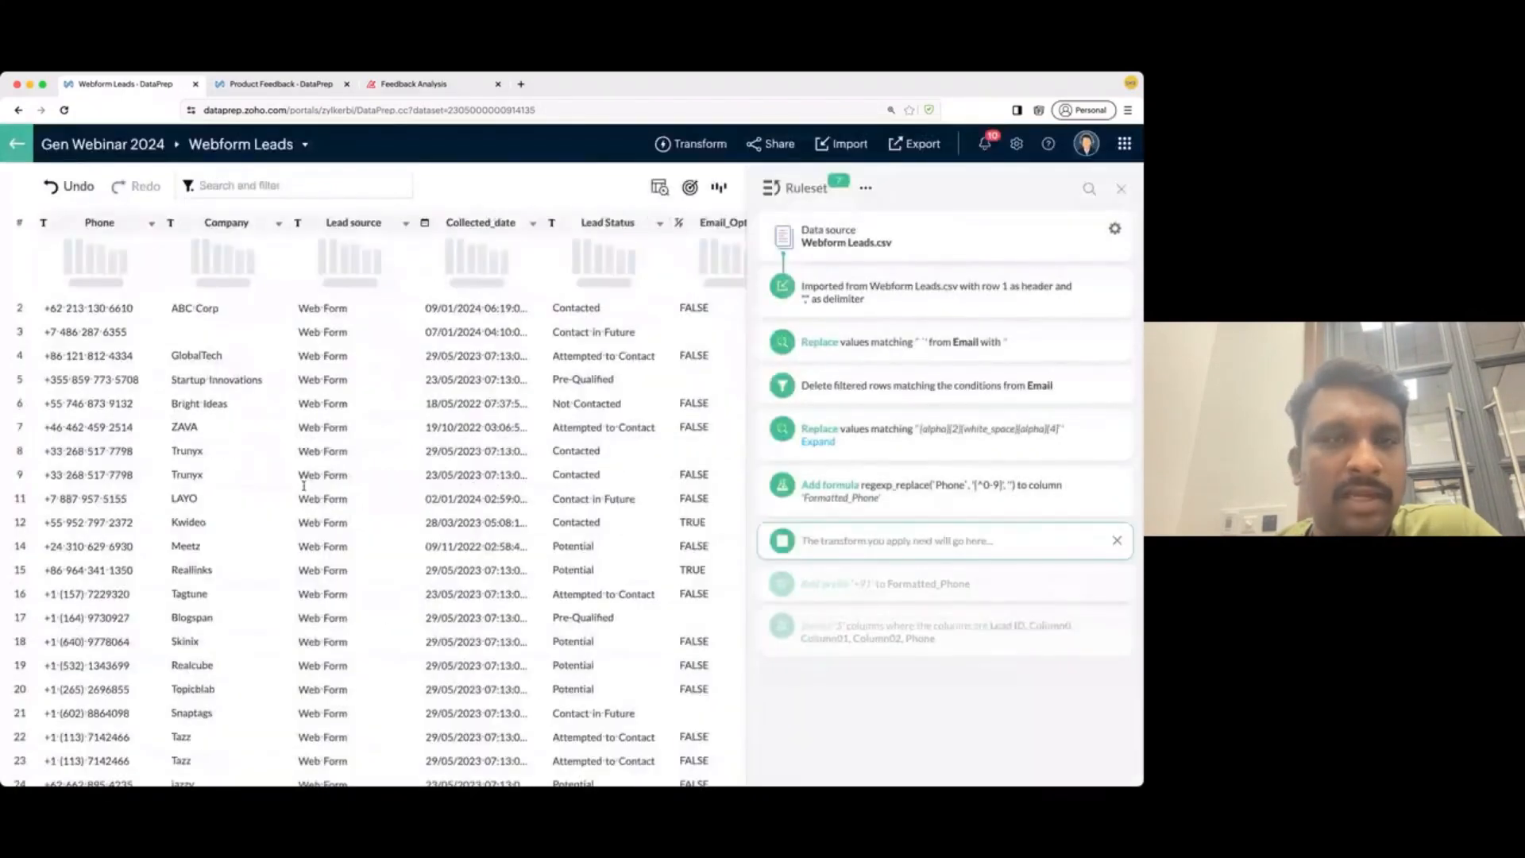
{"action": "scroll", "coordinate": [357, 477], "scroll_direction": "left", "scroll_amount": 1}
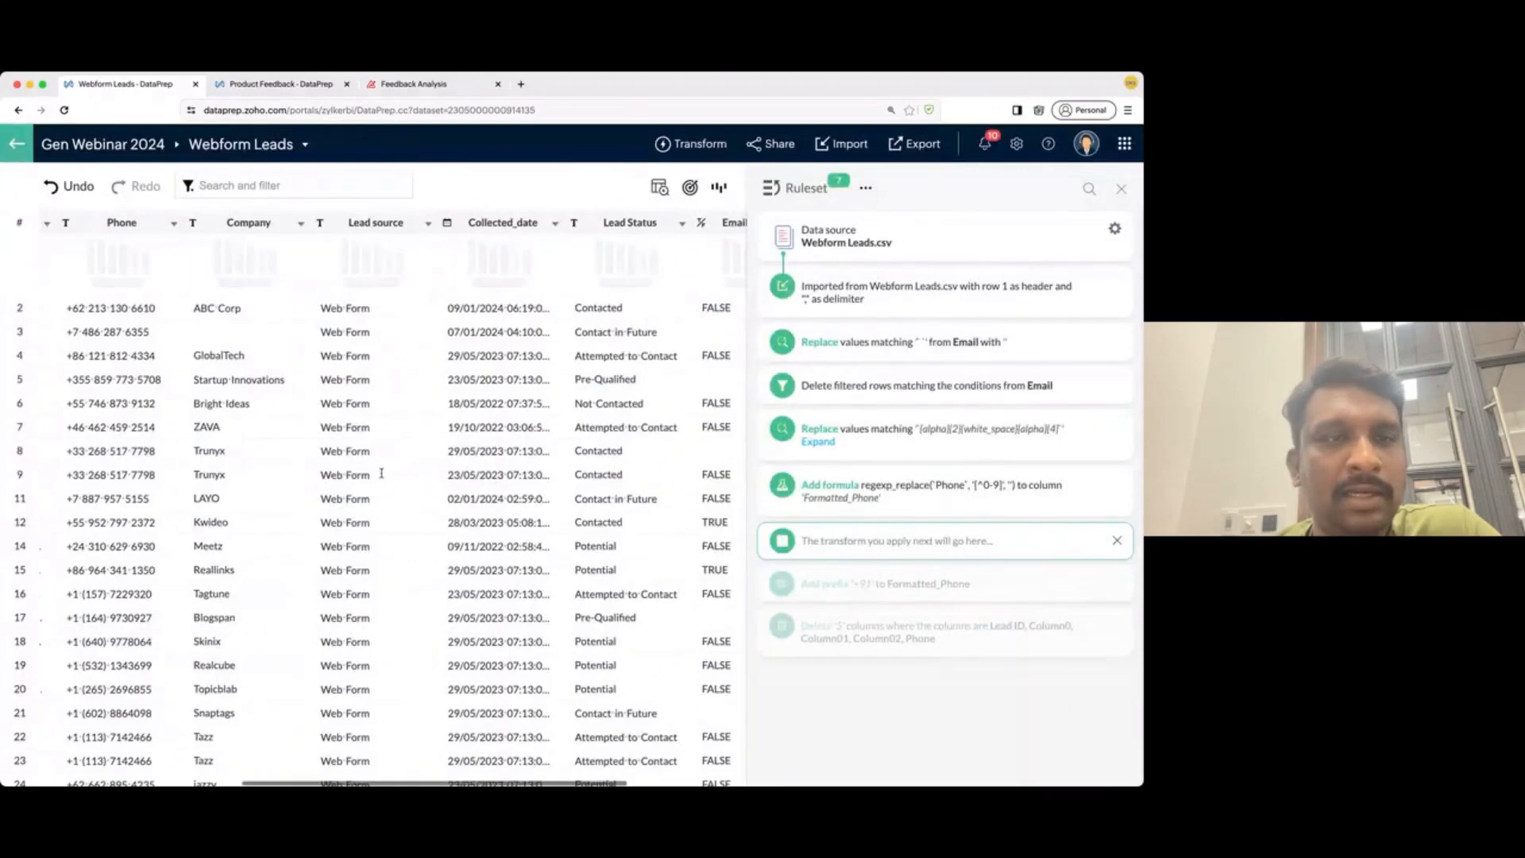
{"action": "scroll", "coordinate": [381, 473], "scroll_direction": "left", "scroll_amount": 3}
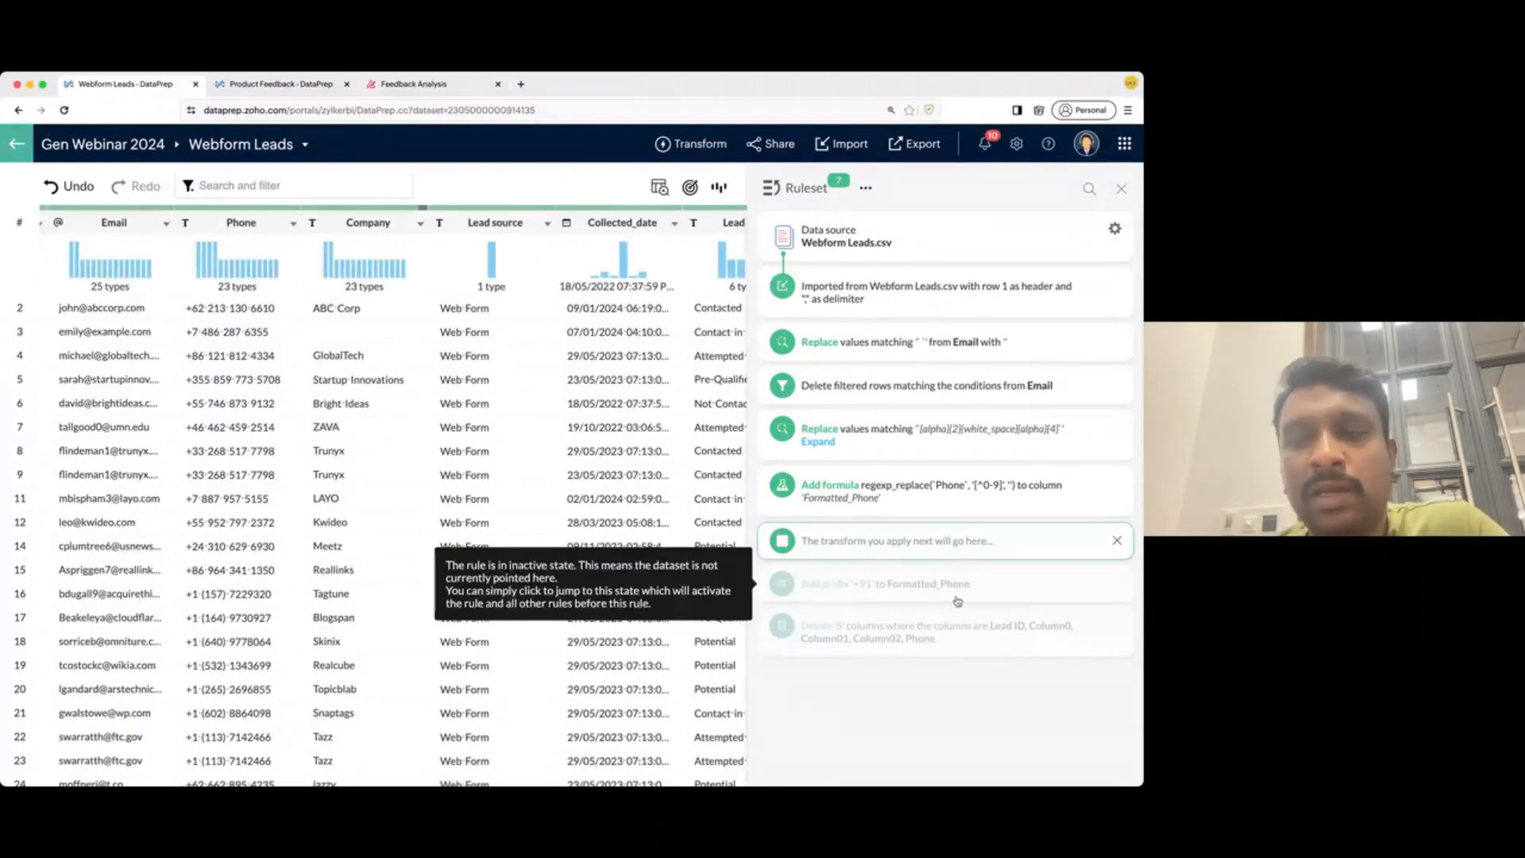
{"action": "left_click", "coordinate": [995, 592]}
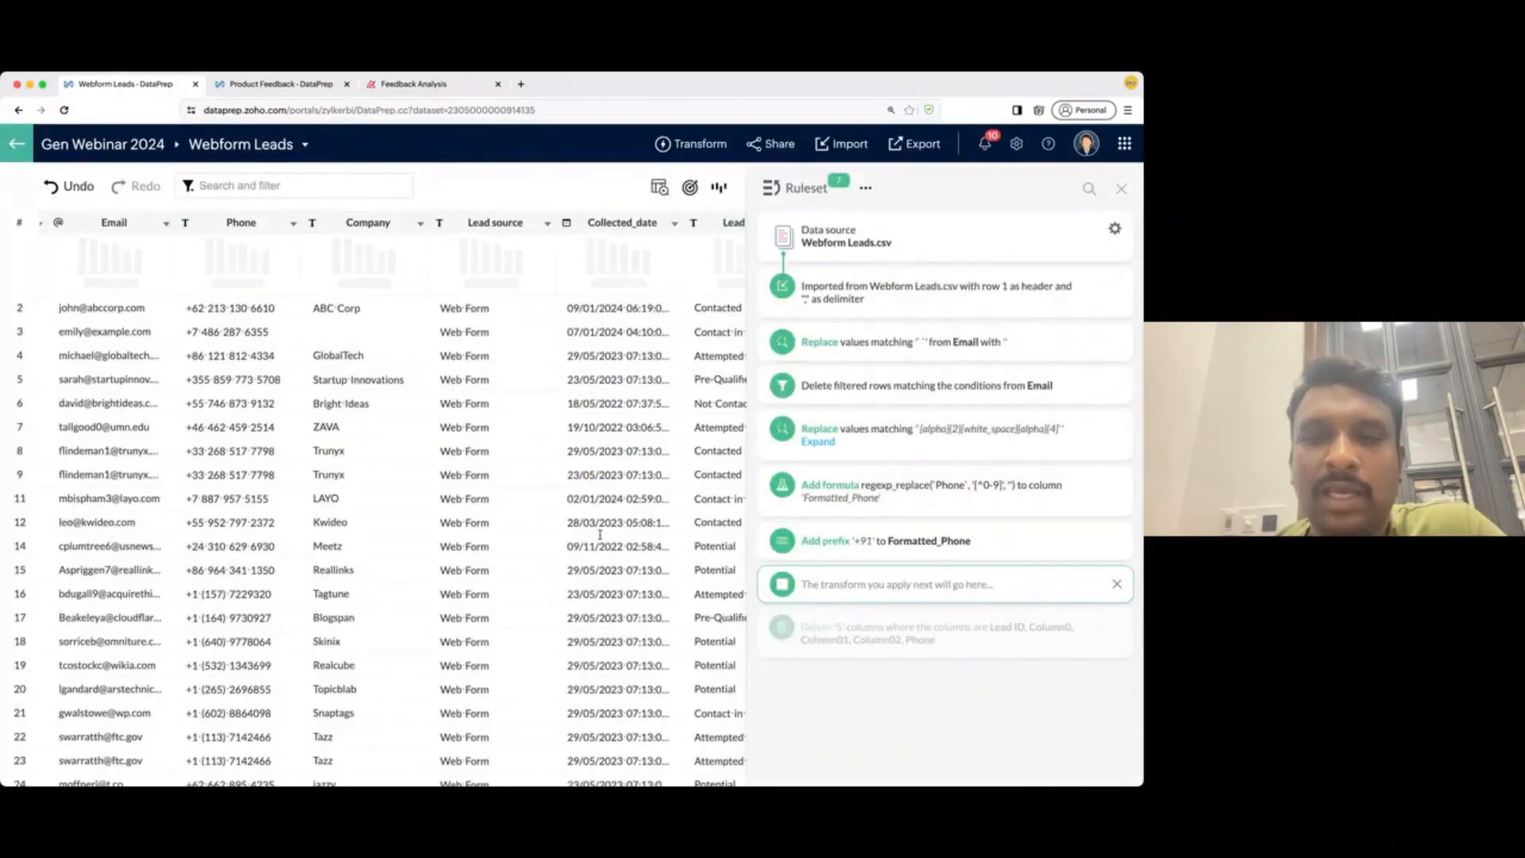
- Edit the prefix rule so Formatted_Phone gets '+' instead of '+91'
{"action": "mouse_move", "coordinate": [1073, 540]}
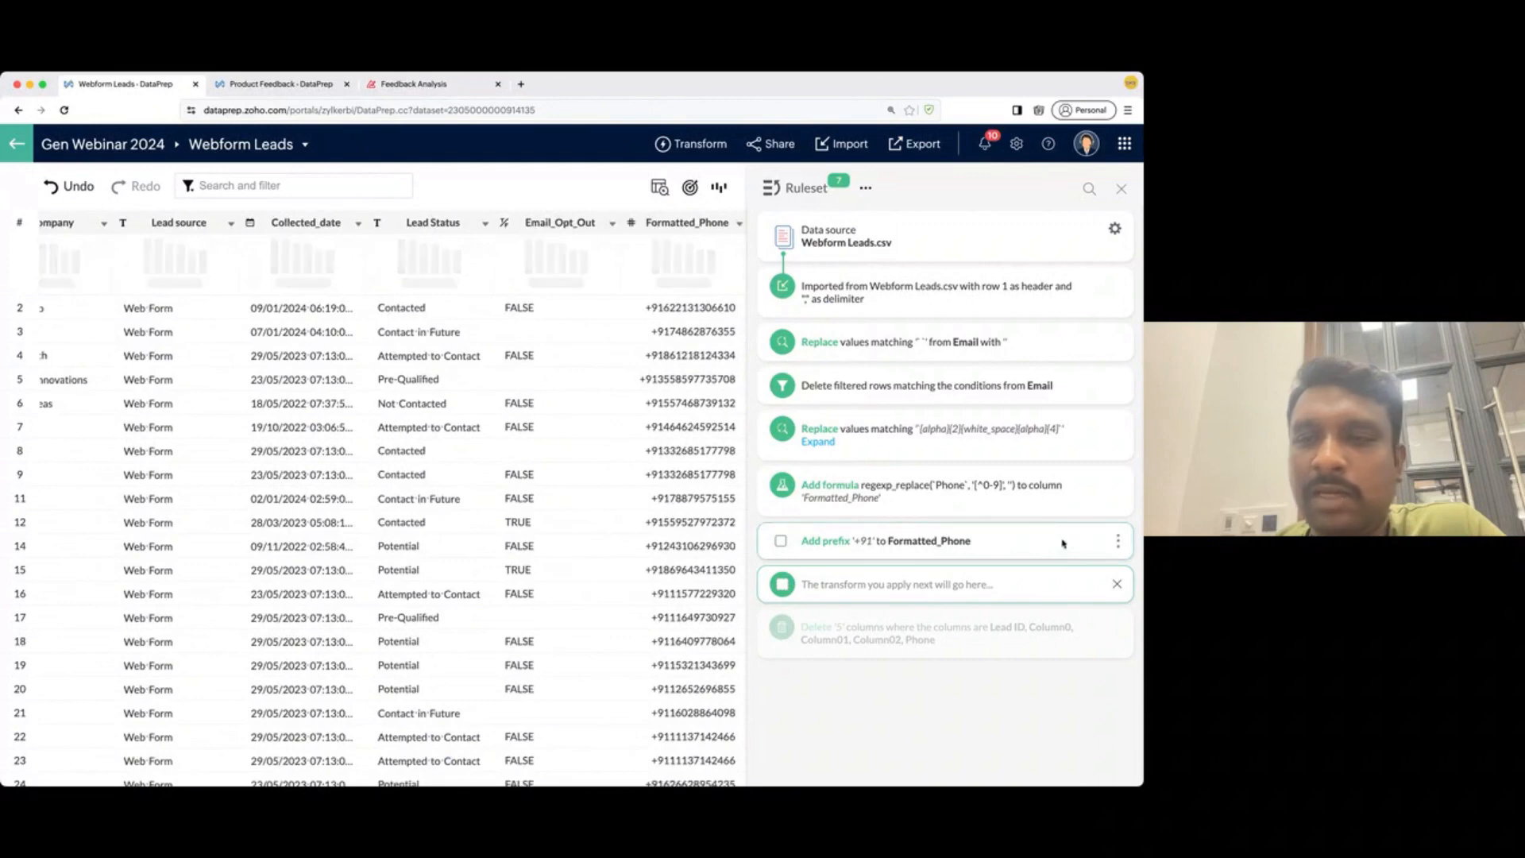
{"action": "left_click", "coordinate": [1119, 541]}
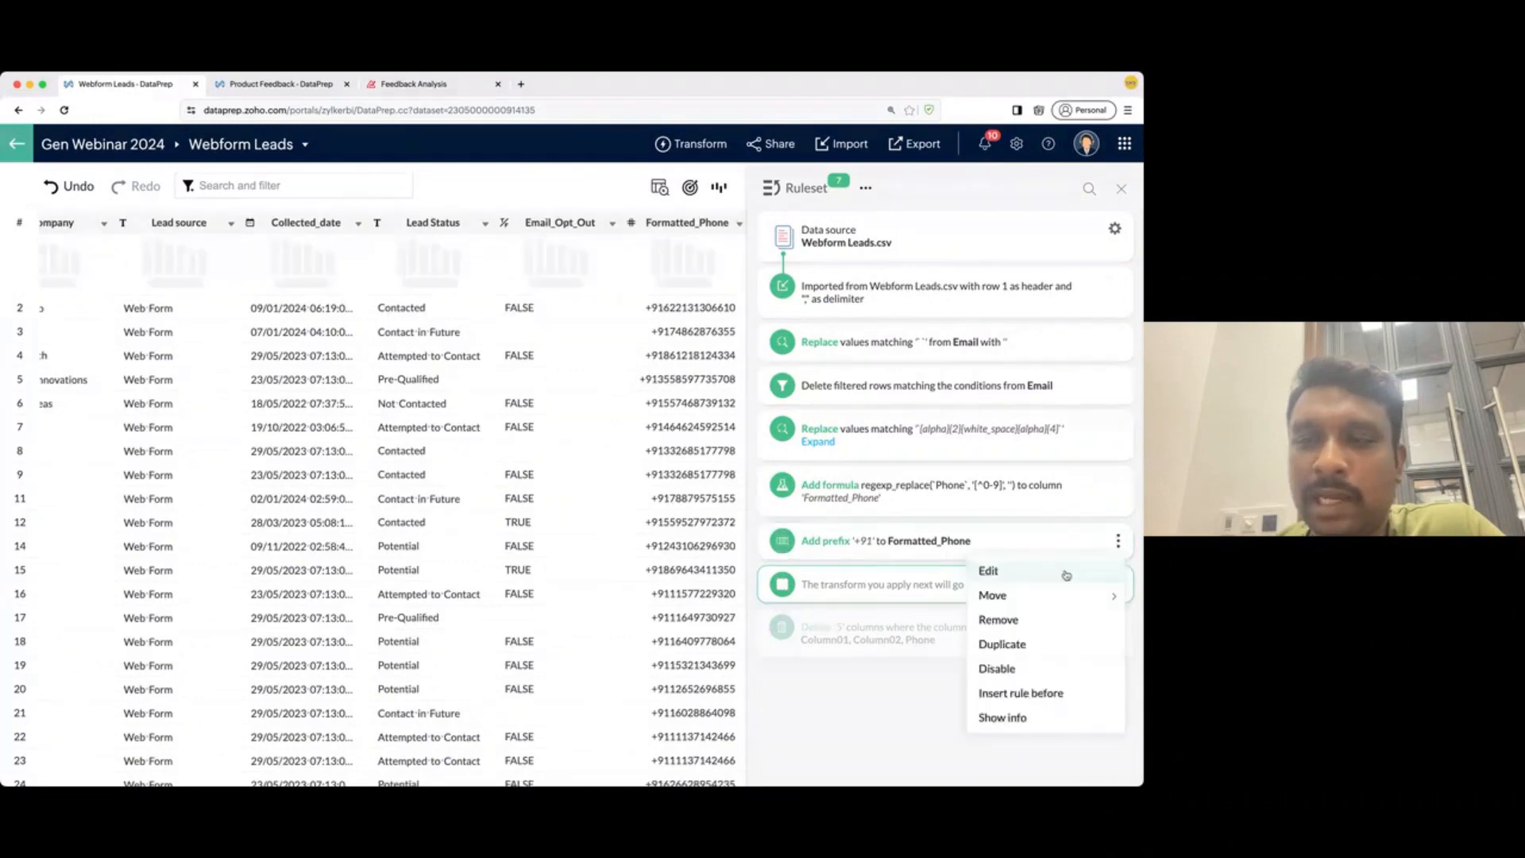
{"action": "left_click", "coordinate": [1084, 572]}
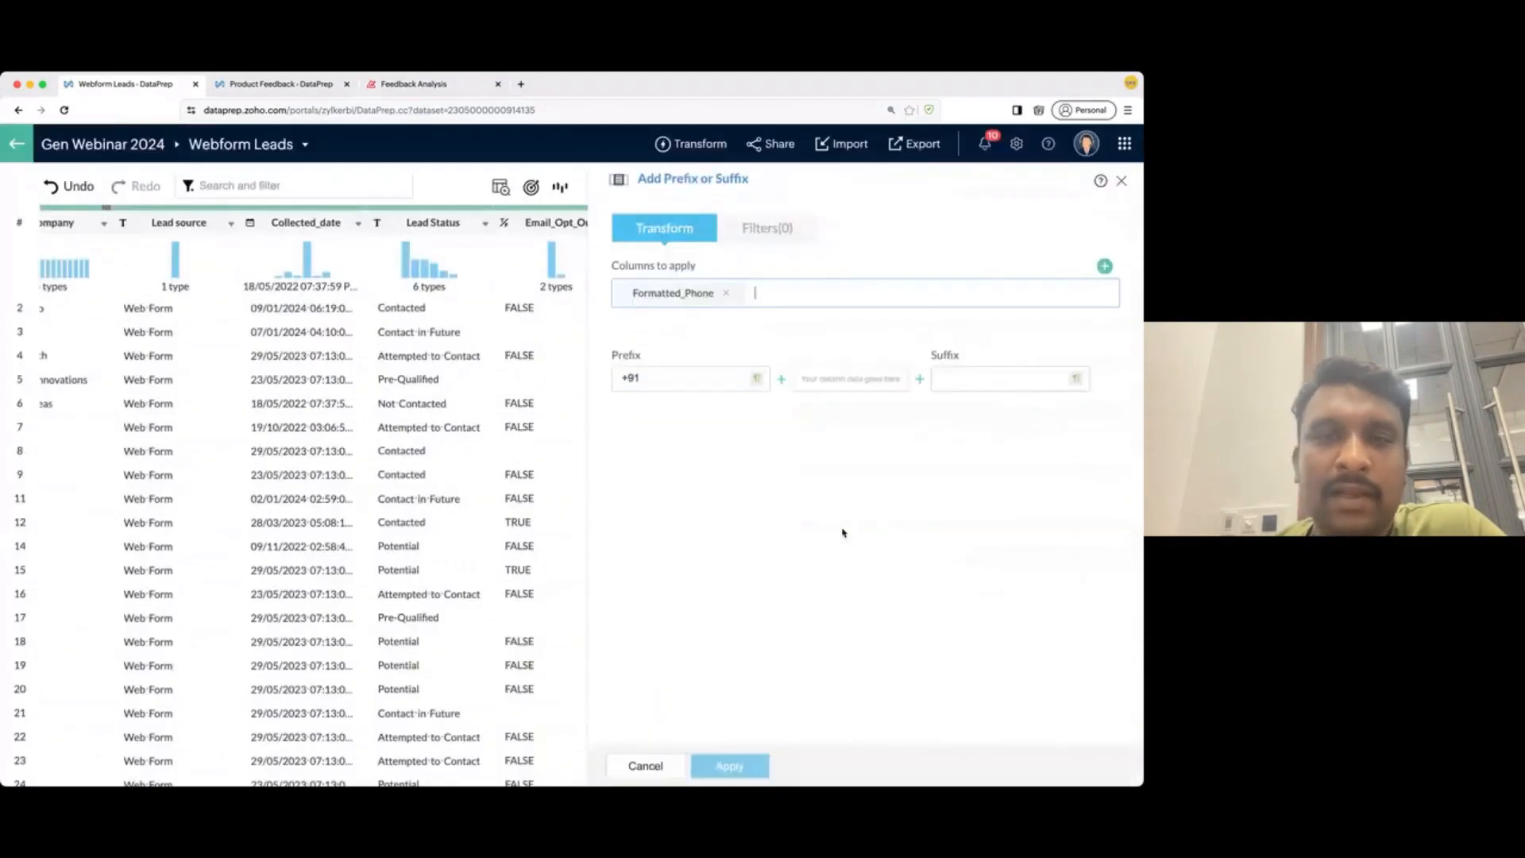
{"action": "left_click", "coordinate": [660, 379]}
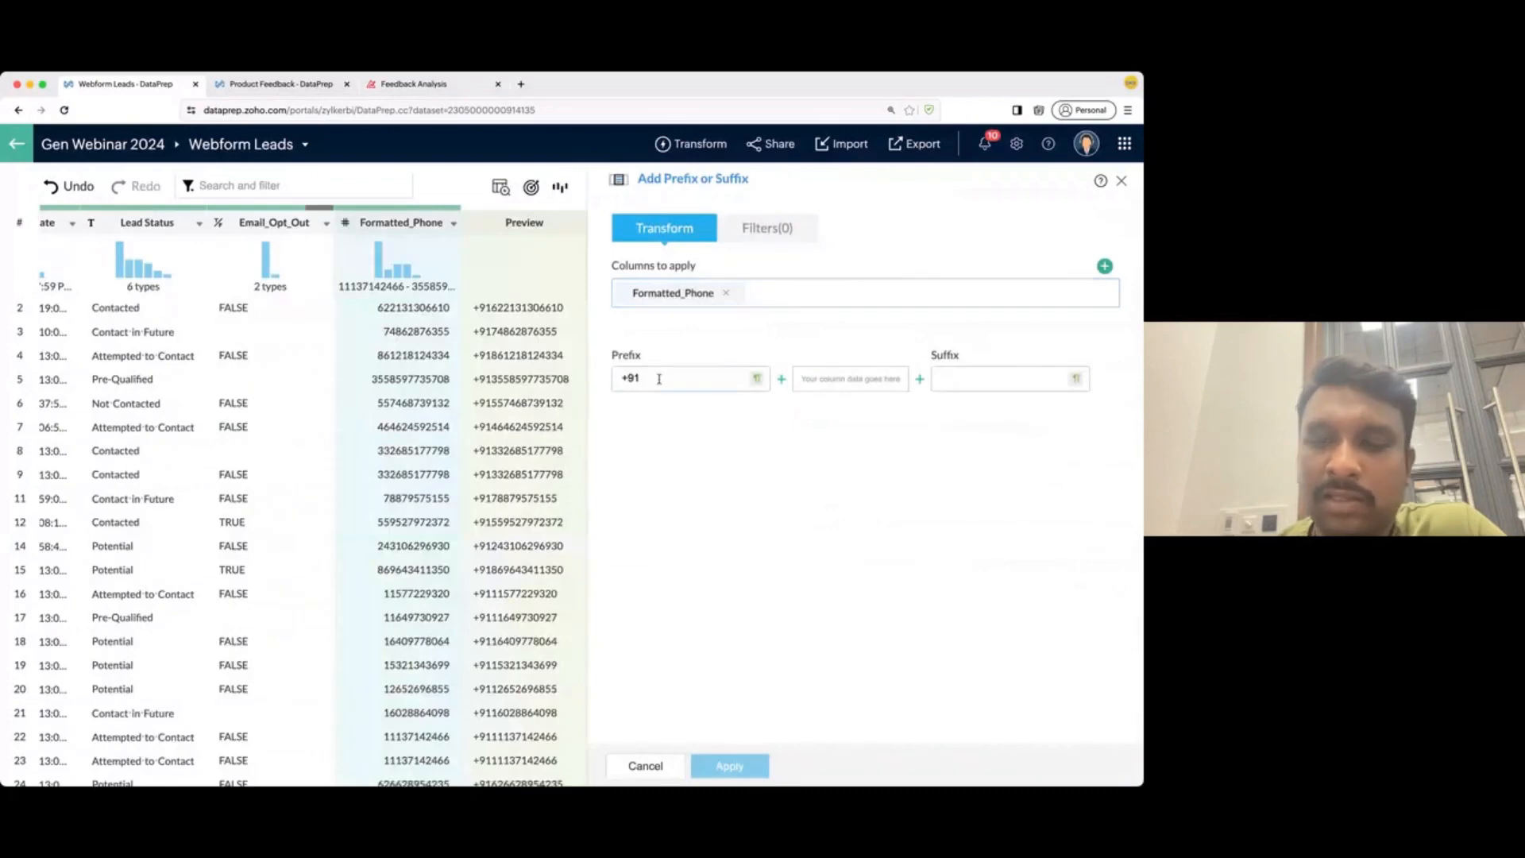
{"action": "key", "text": "BackSpace"}
{"action": "key", "text": "BackSpace"}
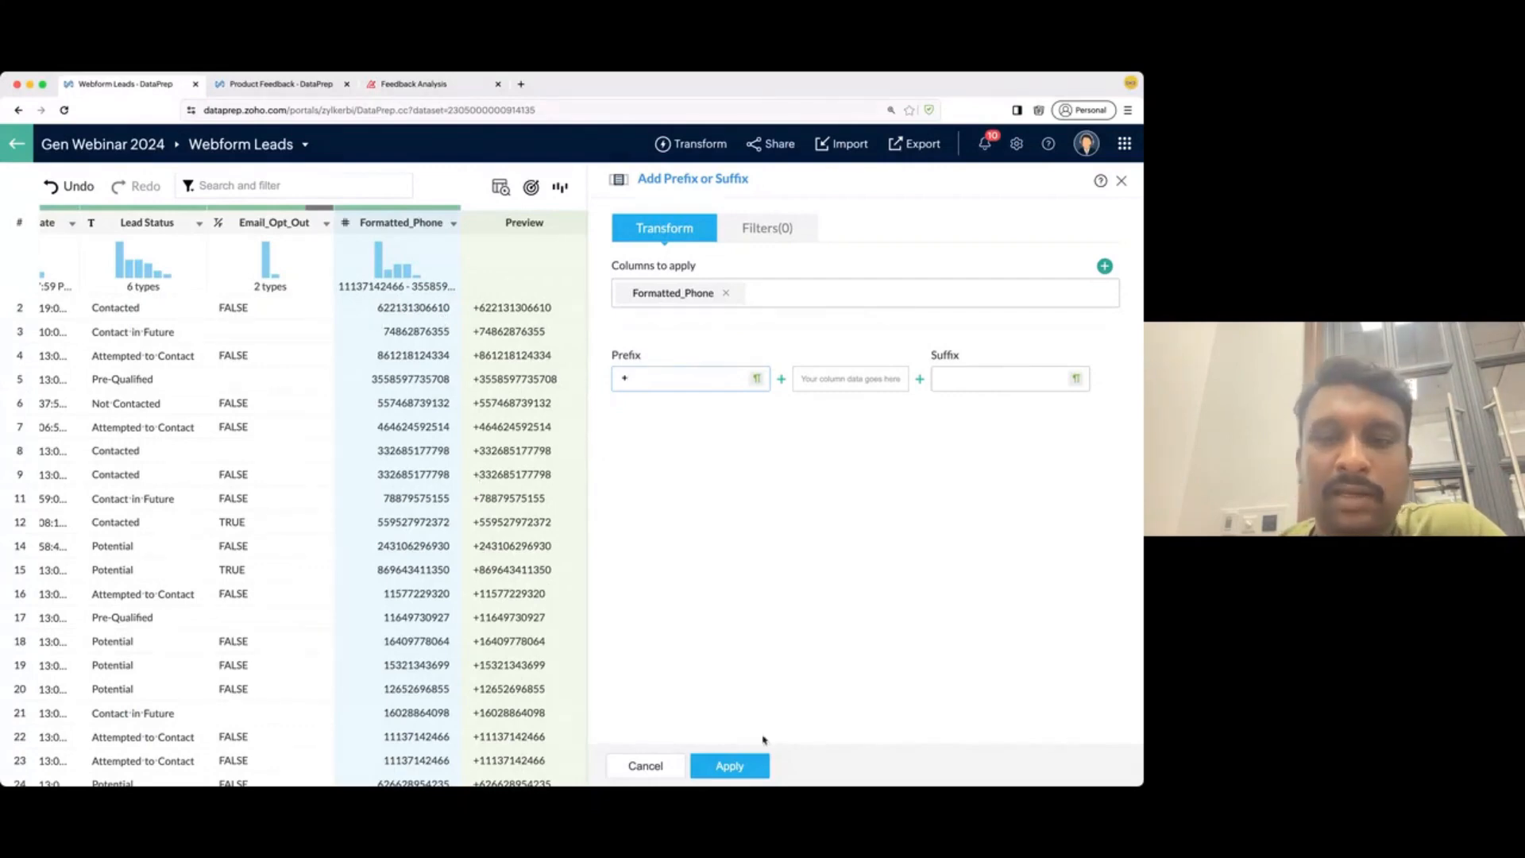
{"action": "left_click", "coordinate": [729, 765]}
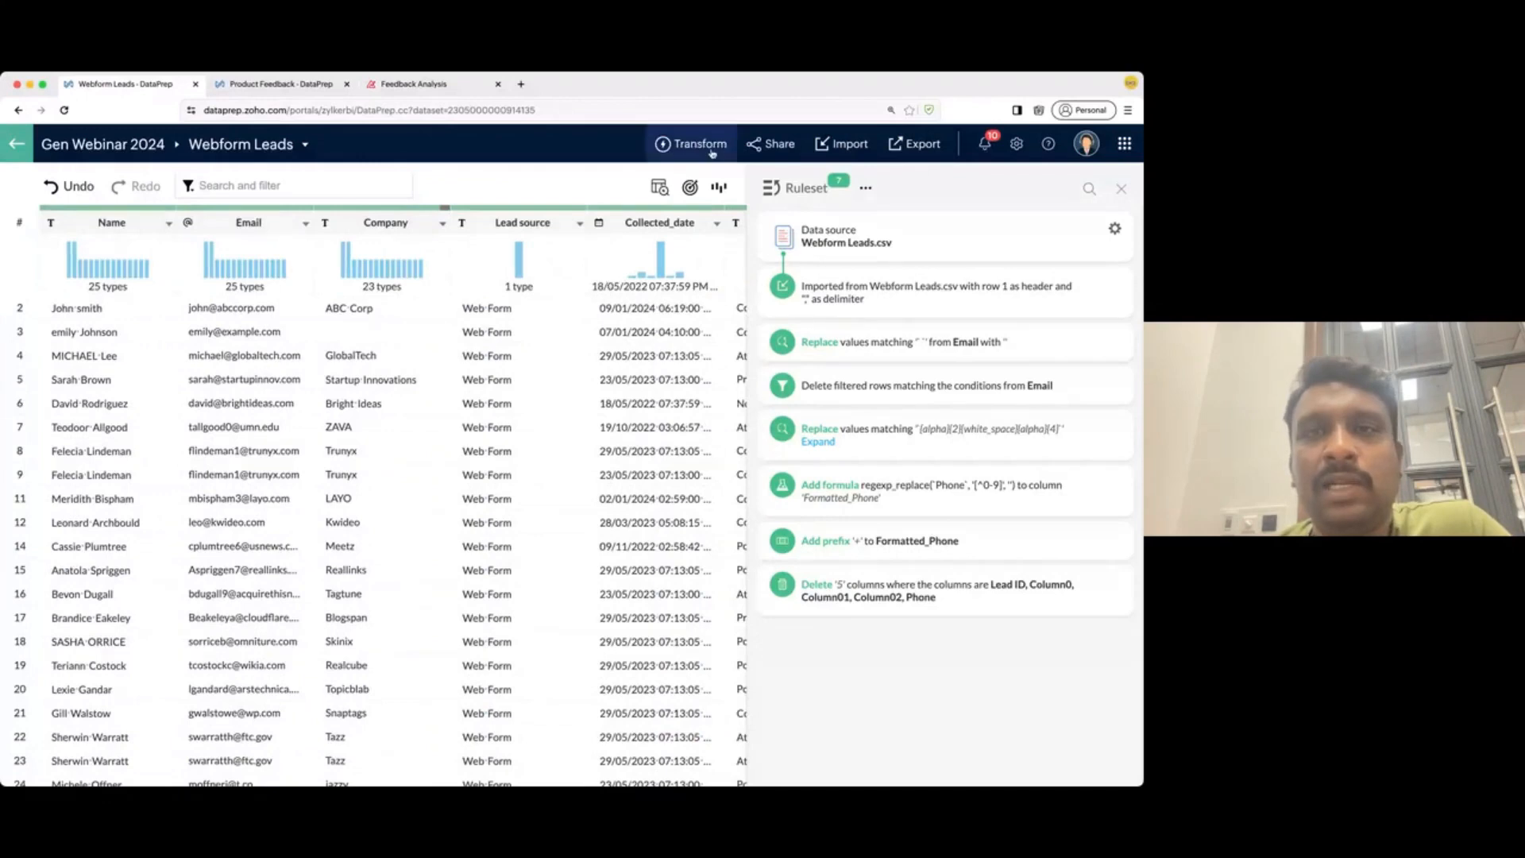
- Set up an Append of the TechDisrupt_Event_Leads dataset onto Webform Leads
{"action": "left_click", "coordinate": [710, 146]}
{"action": "mouse_move", "coordinate": [710, 209]}
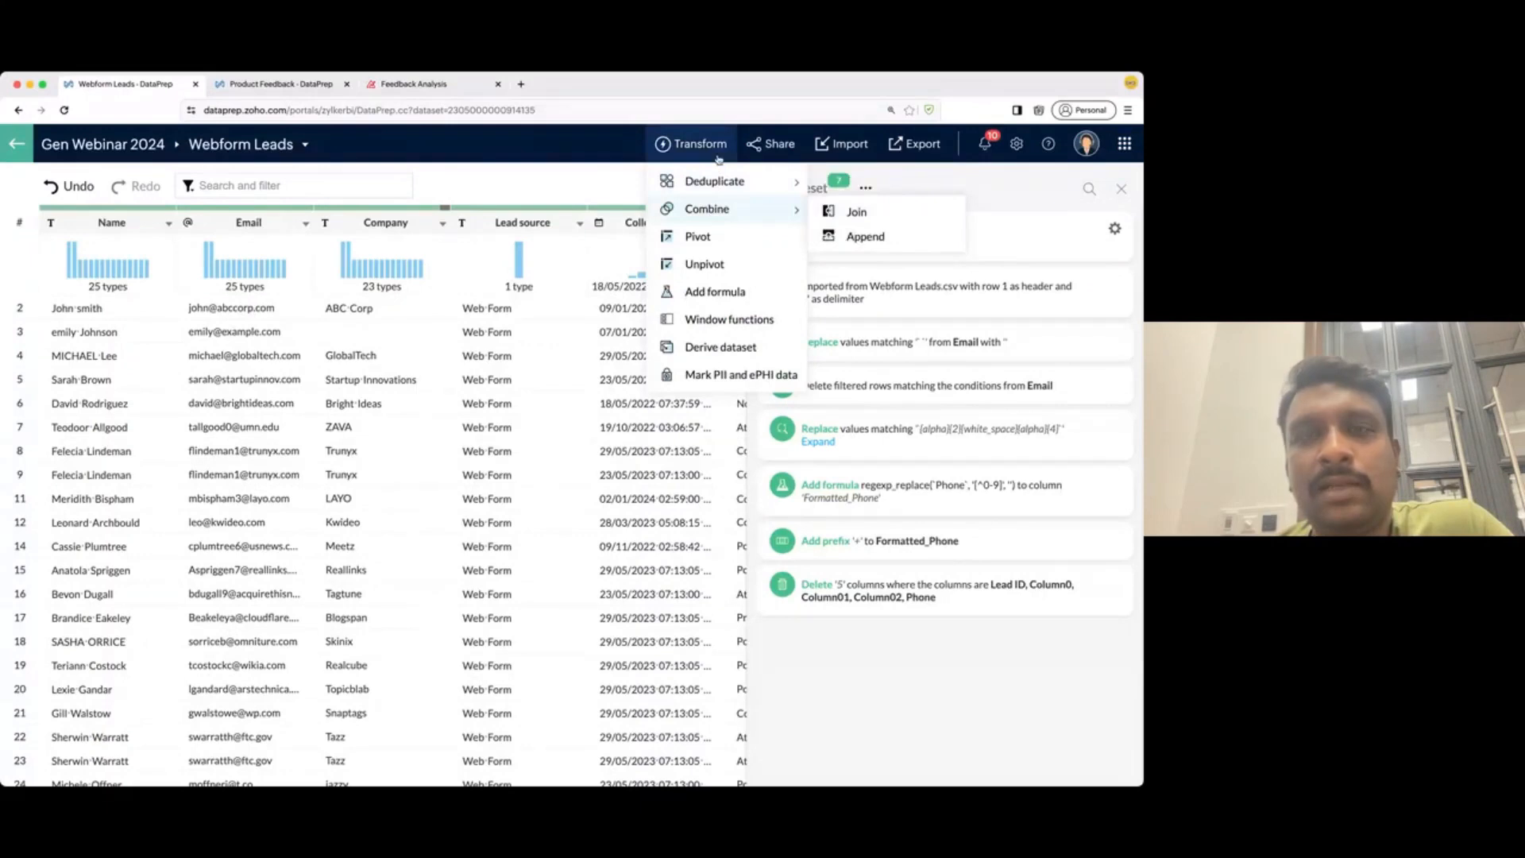
{"action": "left_click", "coordinate": [864, 235]}
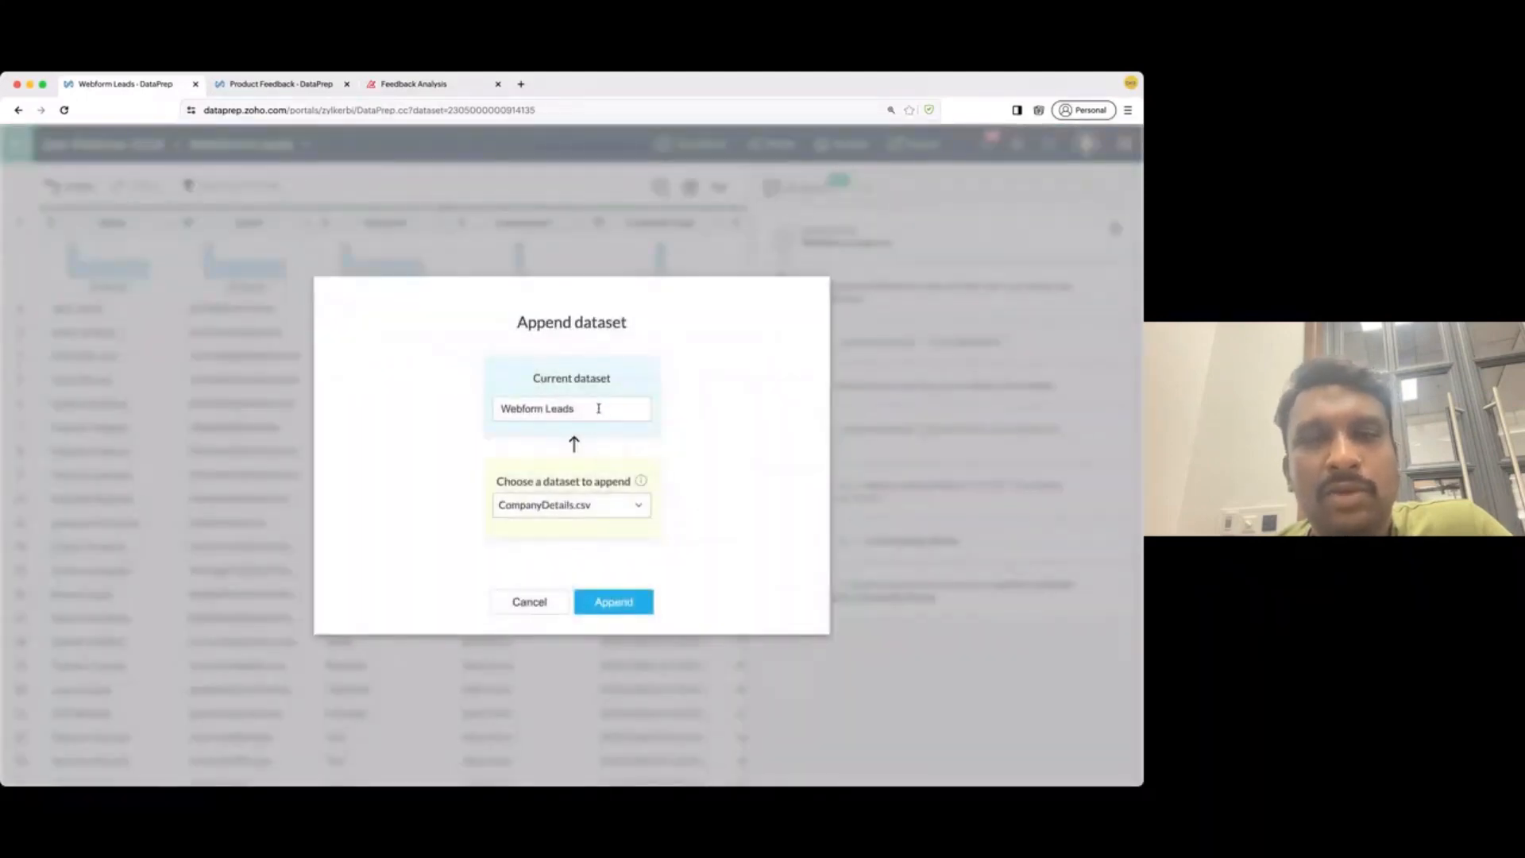
{"action": "left_click", "coordinate": [556, 506]}
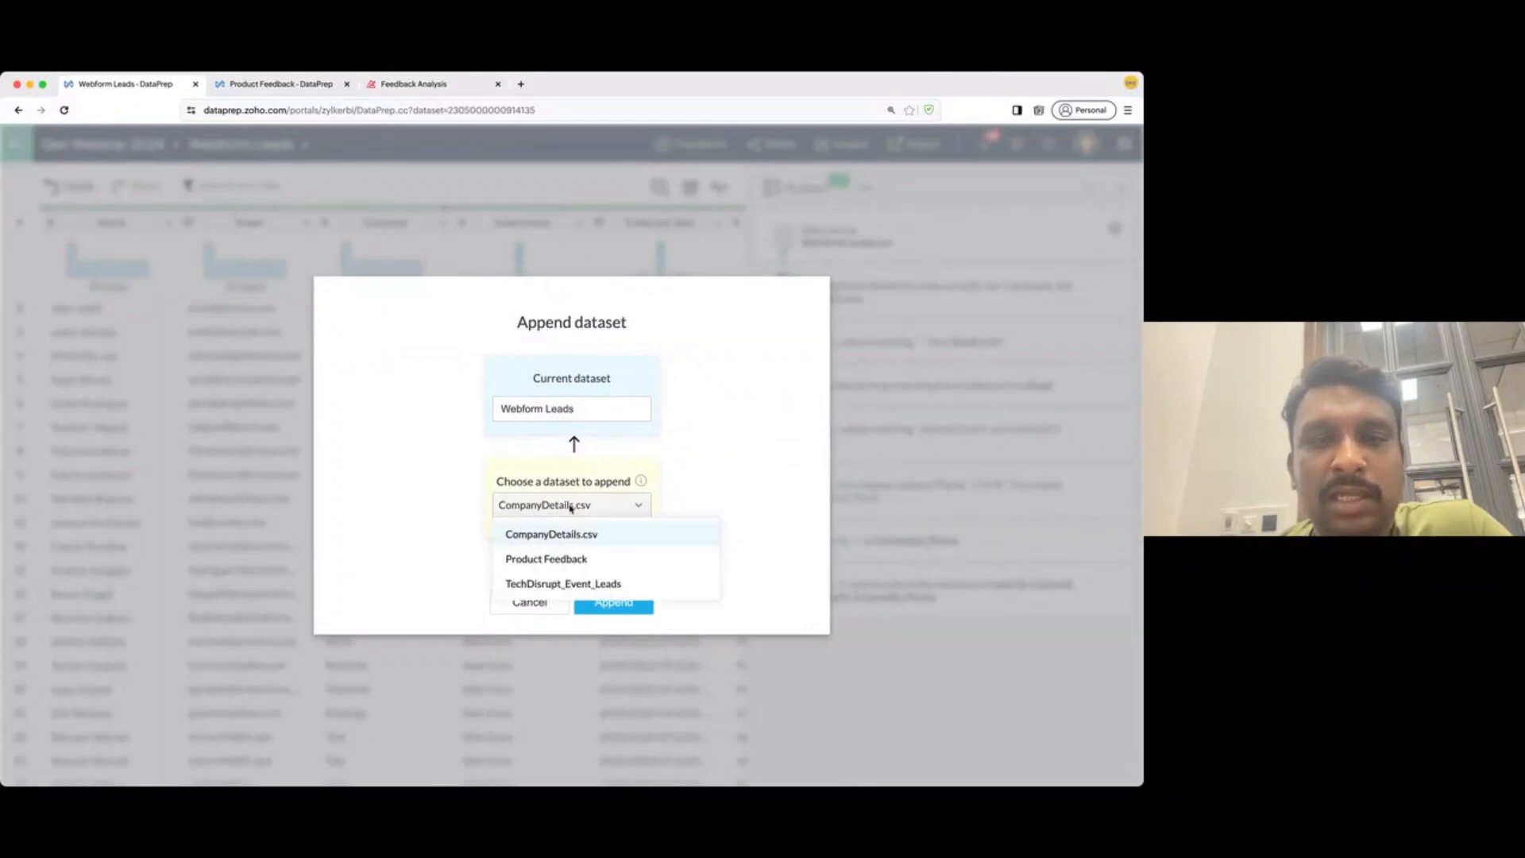
{"action": "left_click", "coordinate": [565, 585]}
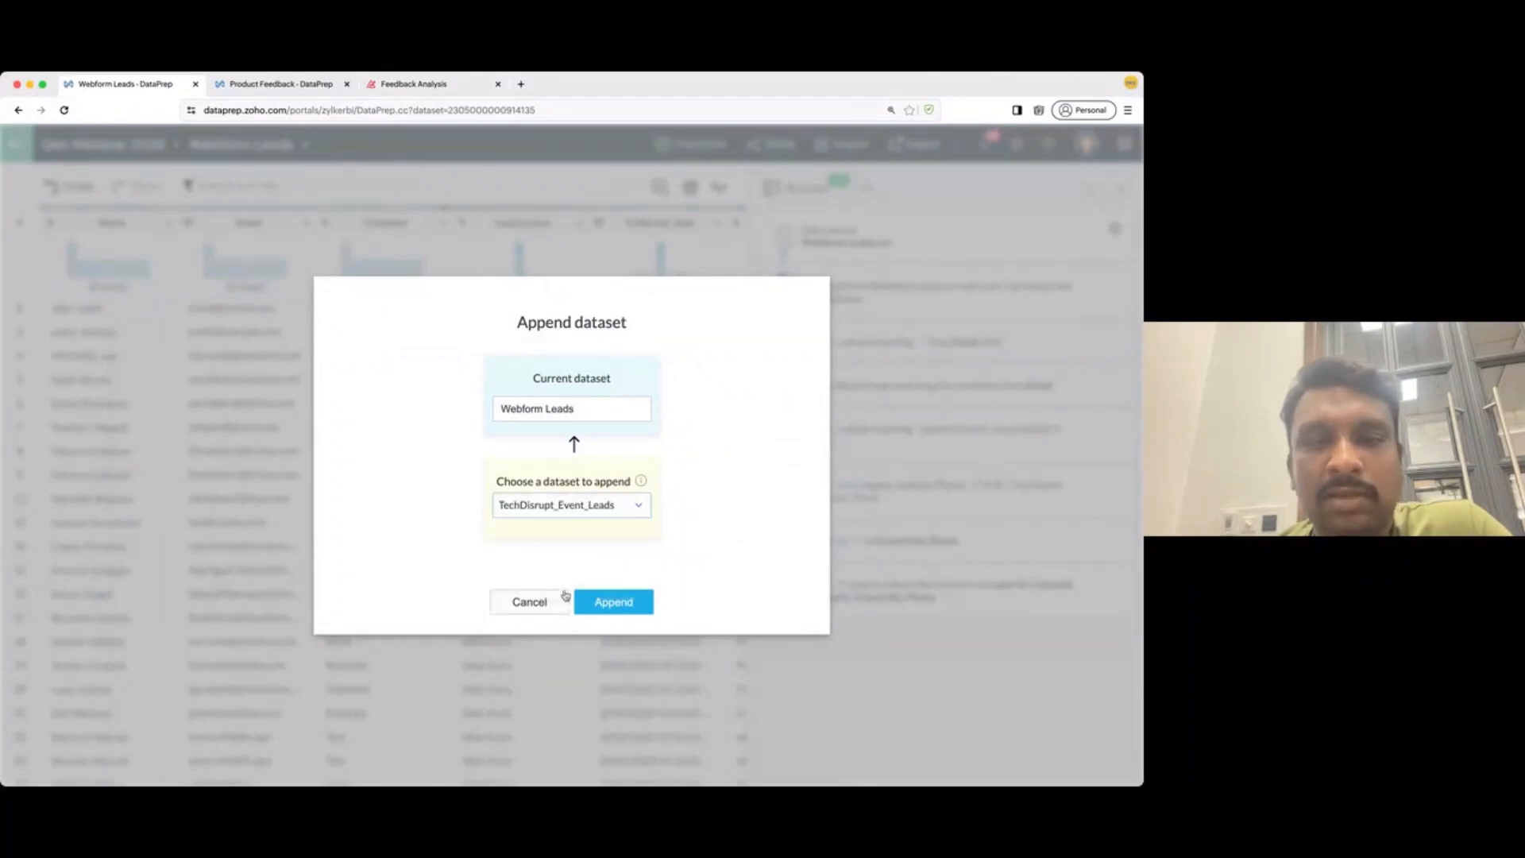
{"action": "left_click", "coordinate": [604, 606]}
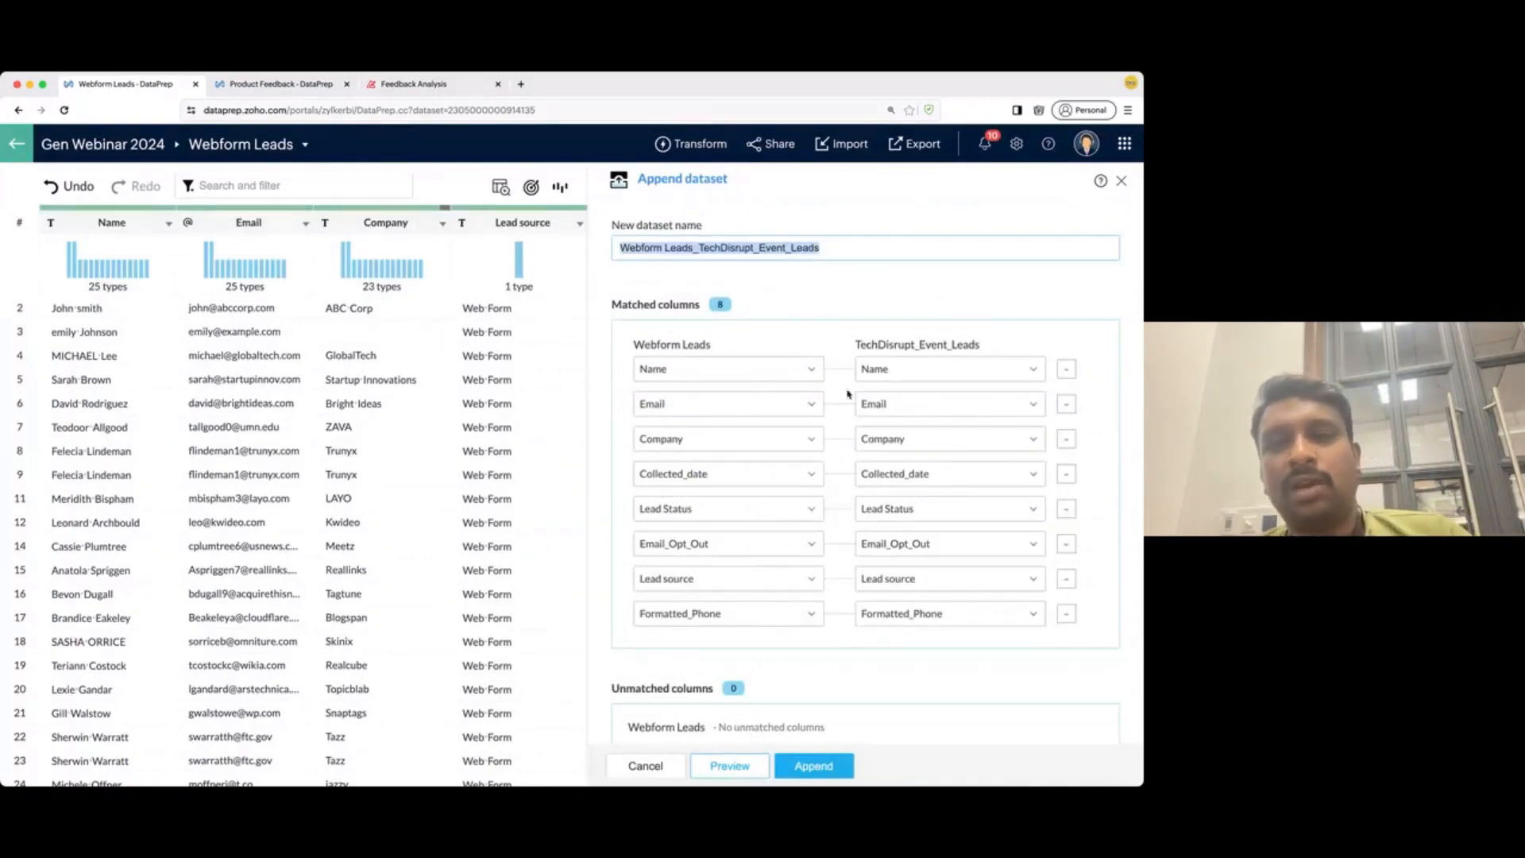
- Name the new dataset 'Combined Leads' and create it
{"action": "scroll", "coordinate": [833, 638], "scroll_direction": "down", "scroll_amount": 1}
{"action": "scroll", "coordinate": [833, 638], "scroll_direction": "down", "scroll_amount": 1}
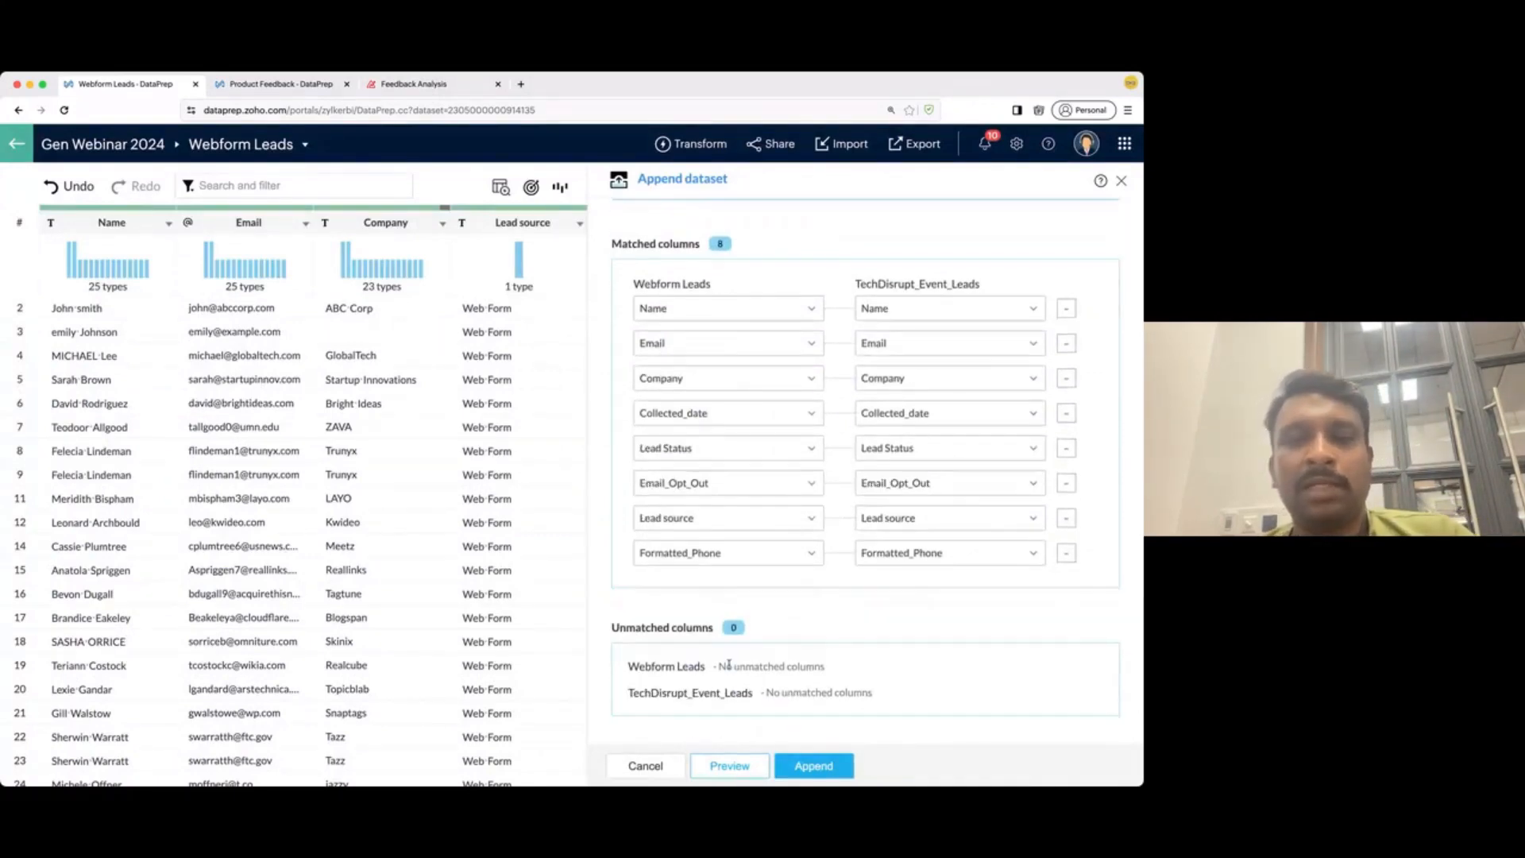
{"action": "scroll", "coordinate": [747, 667], "scroll_direction": "up", "scroll_amount": 2}
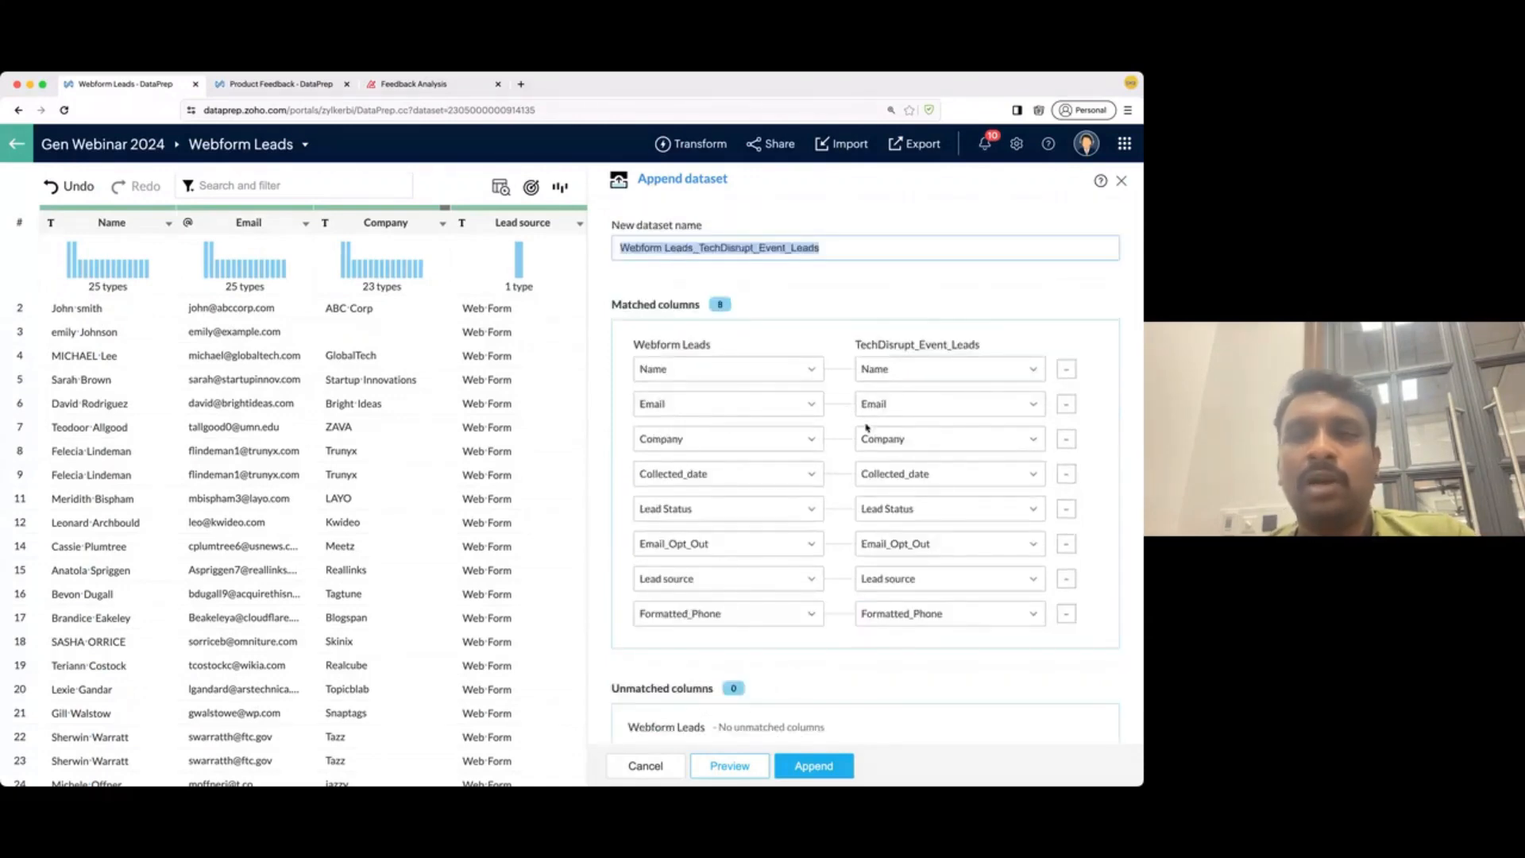
{"action": "type", "text": "C"}
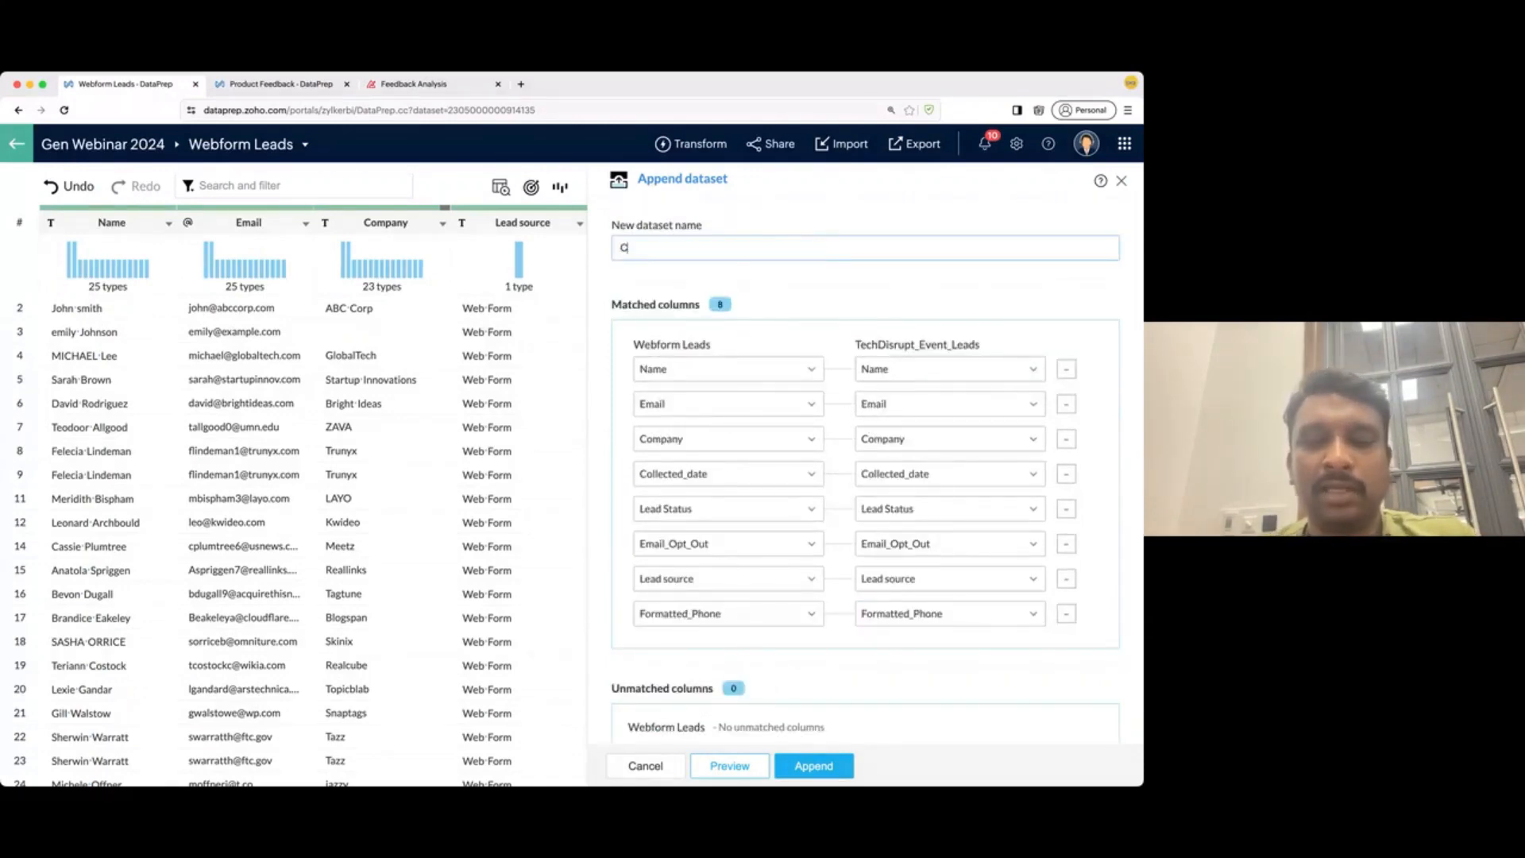
{"action": "type", "text": "ombined Leads"}
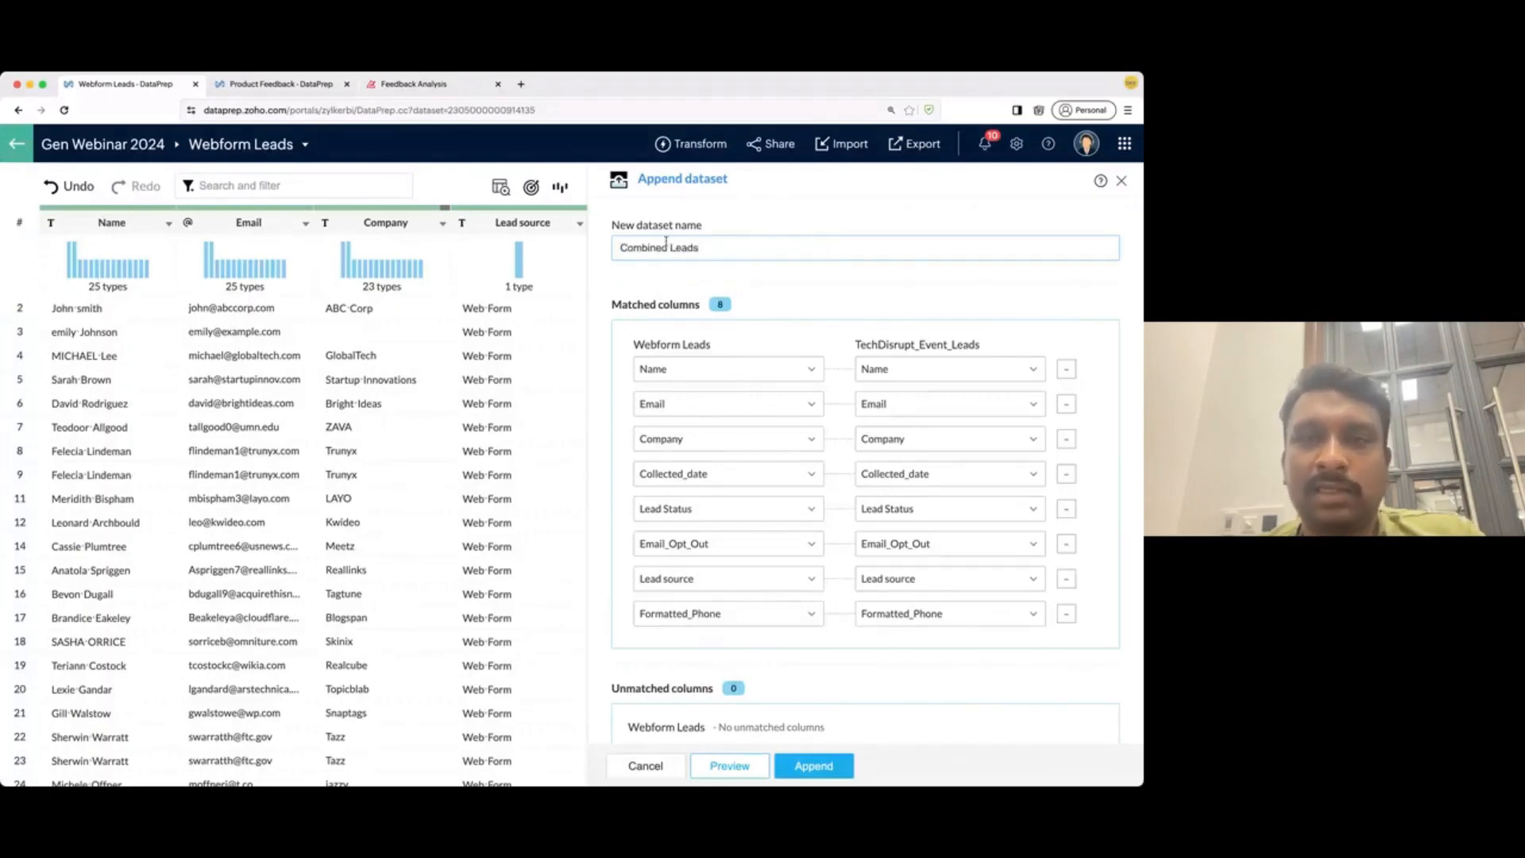
{"action": "scroll", "coordinate": [810, 485], "scroll_direction": "down", "scroll_amount": 2}
{"action": "left_click", "coordinate": [819, 766]}
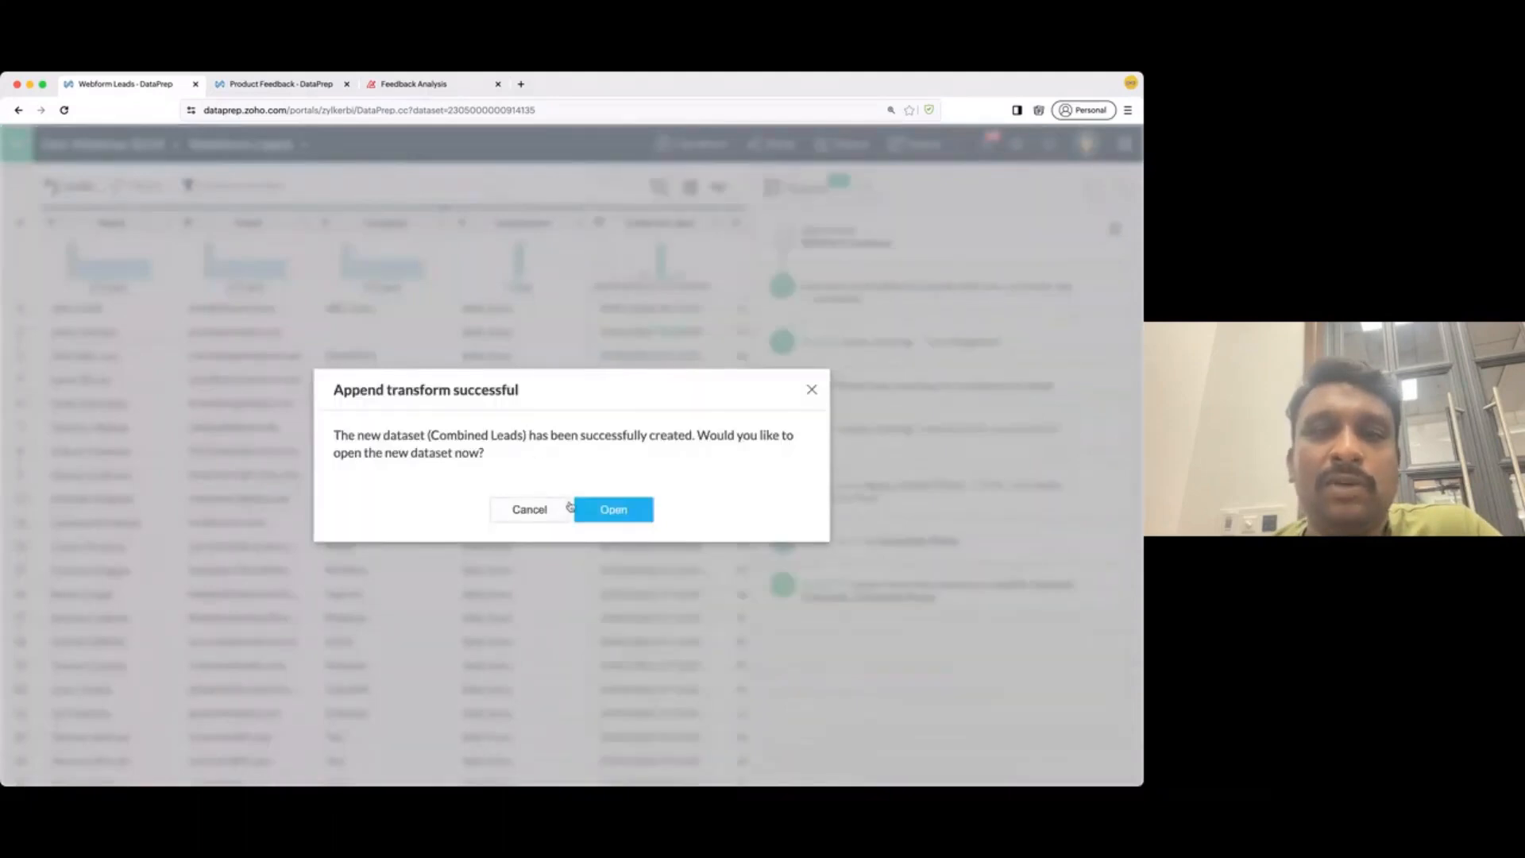
- Open Combined Leads, browse its 55 rows, and select the Collected_date column
{"action": "left_click", "coordinate": [591, 509]}
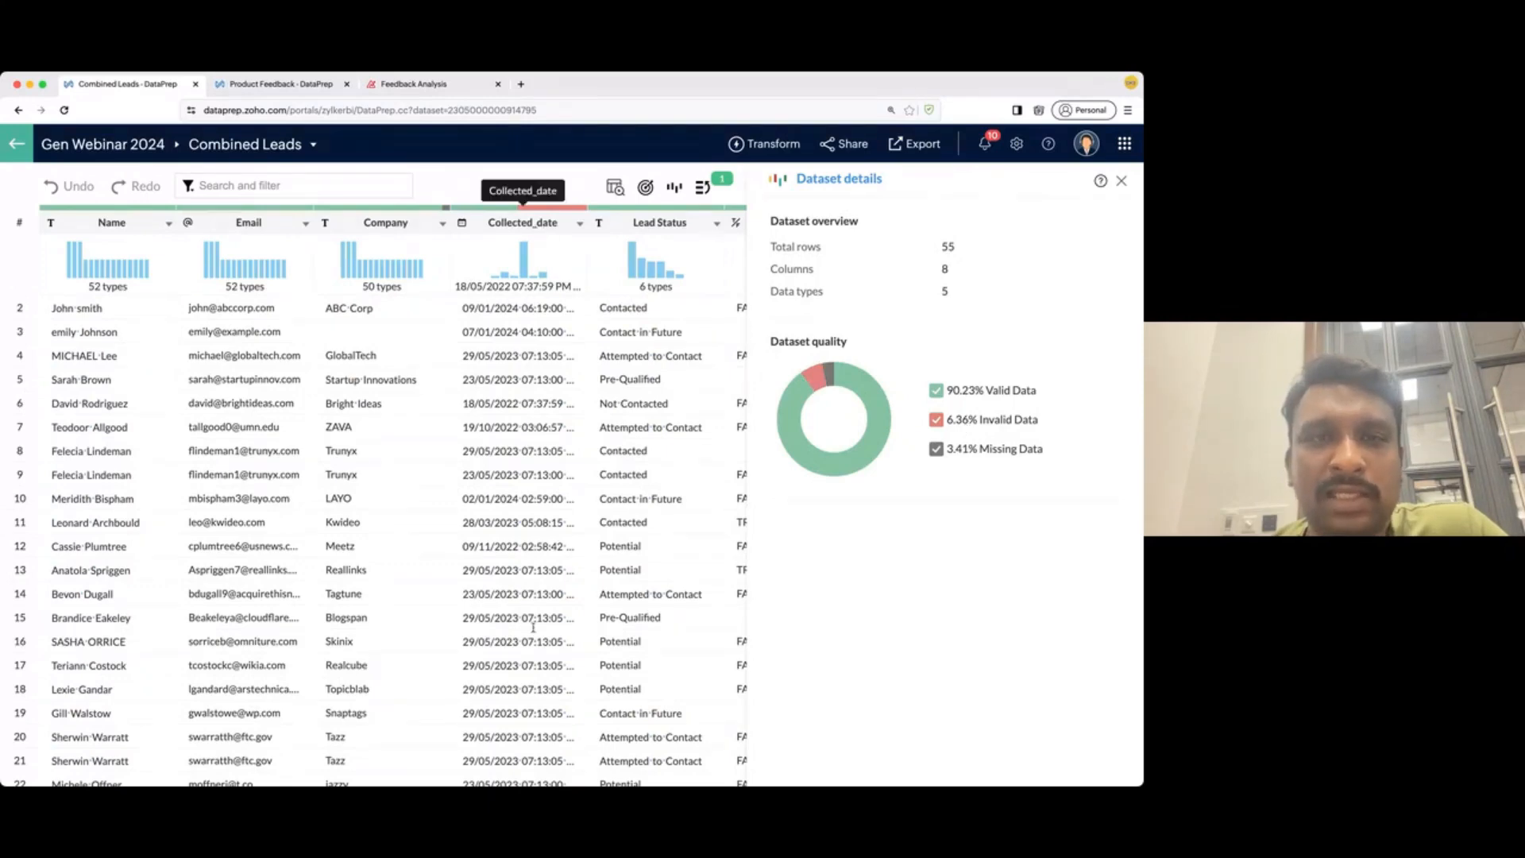
{"action": "scroll", "coordinate": [533, 628], "scroll_direction": "down", "scroll_amount": 1}
{"action": "scroll", "coordinate": [533, 627], "scroll_direction": "down", "scroll_amount": 5}
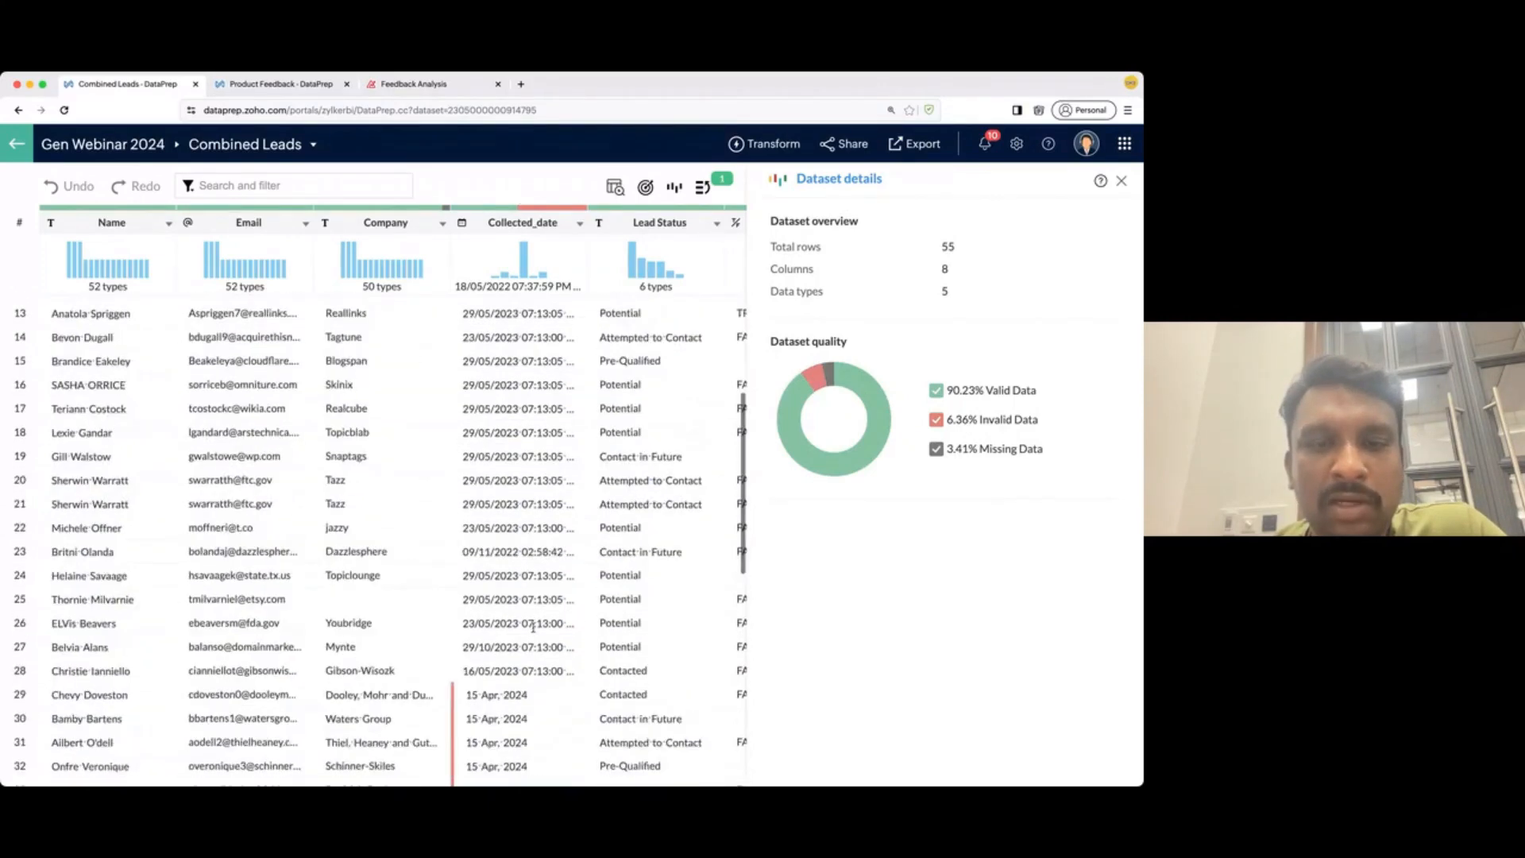
{"action": "scroll", "coordinate": [533, 627], "scroll_direction": "down", "scroll_amount": 2}
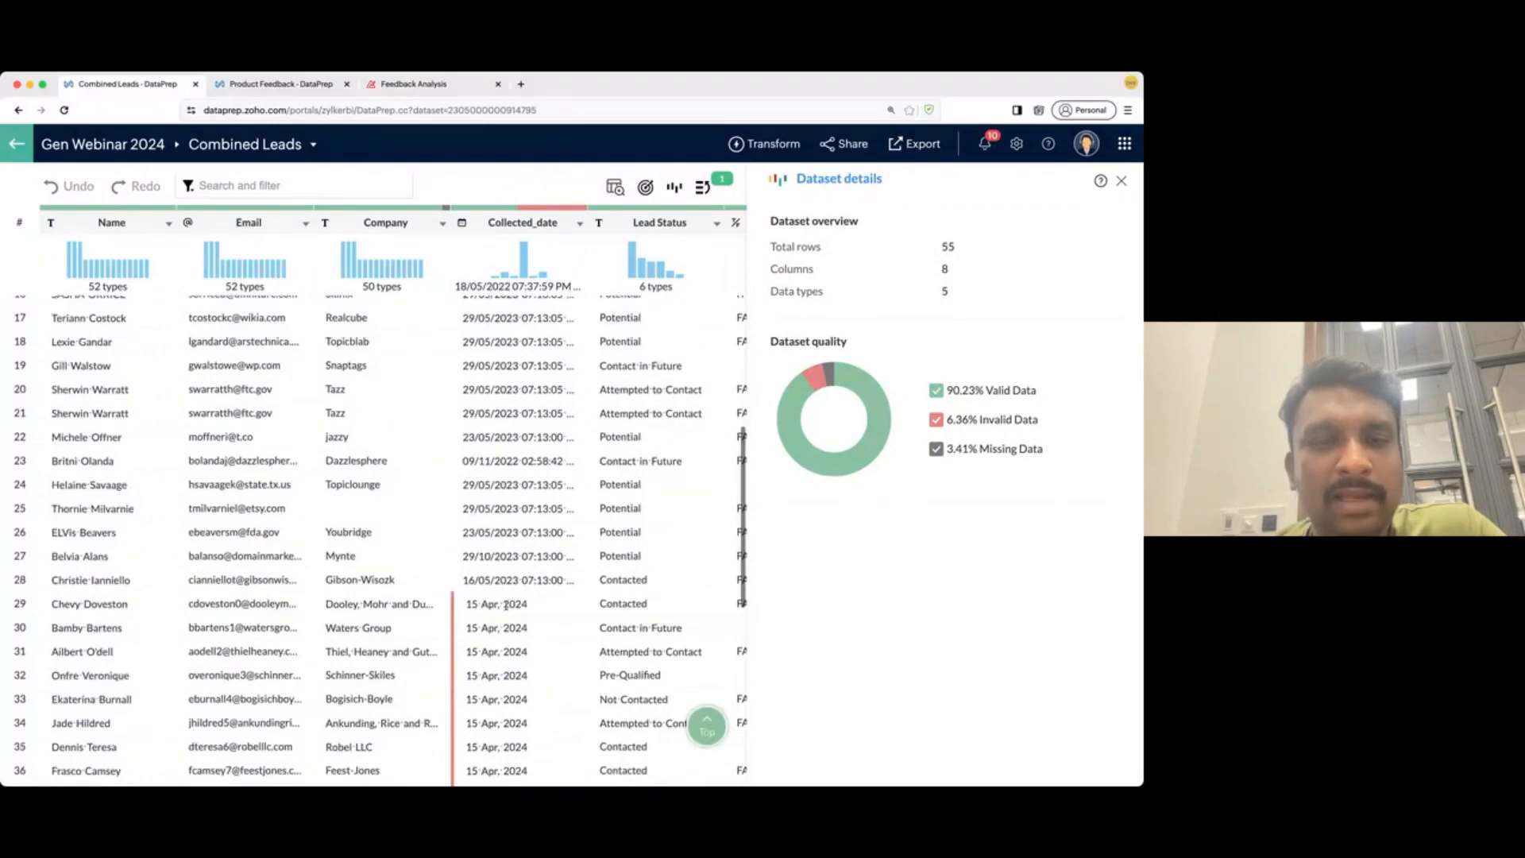
{"action": "scroll", "coordinate": [506, 605], "scroll_direction": "down", "scroll_amount": 1}
{"action": "scroll", "coordinate": [485, 548], "scroll_direction": "up", "scroll_amount": 3}
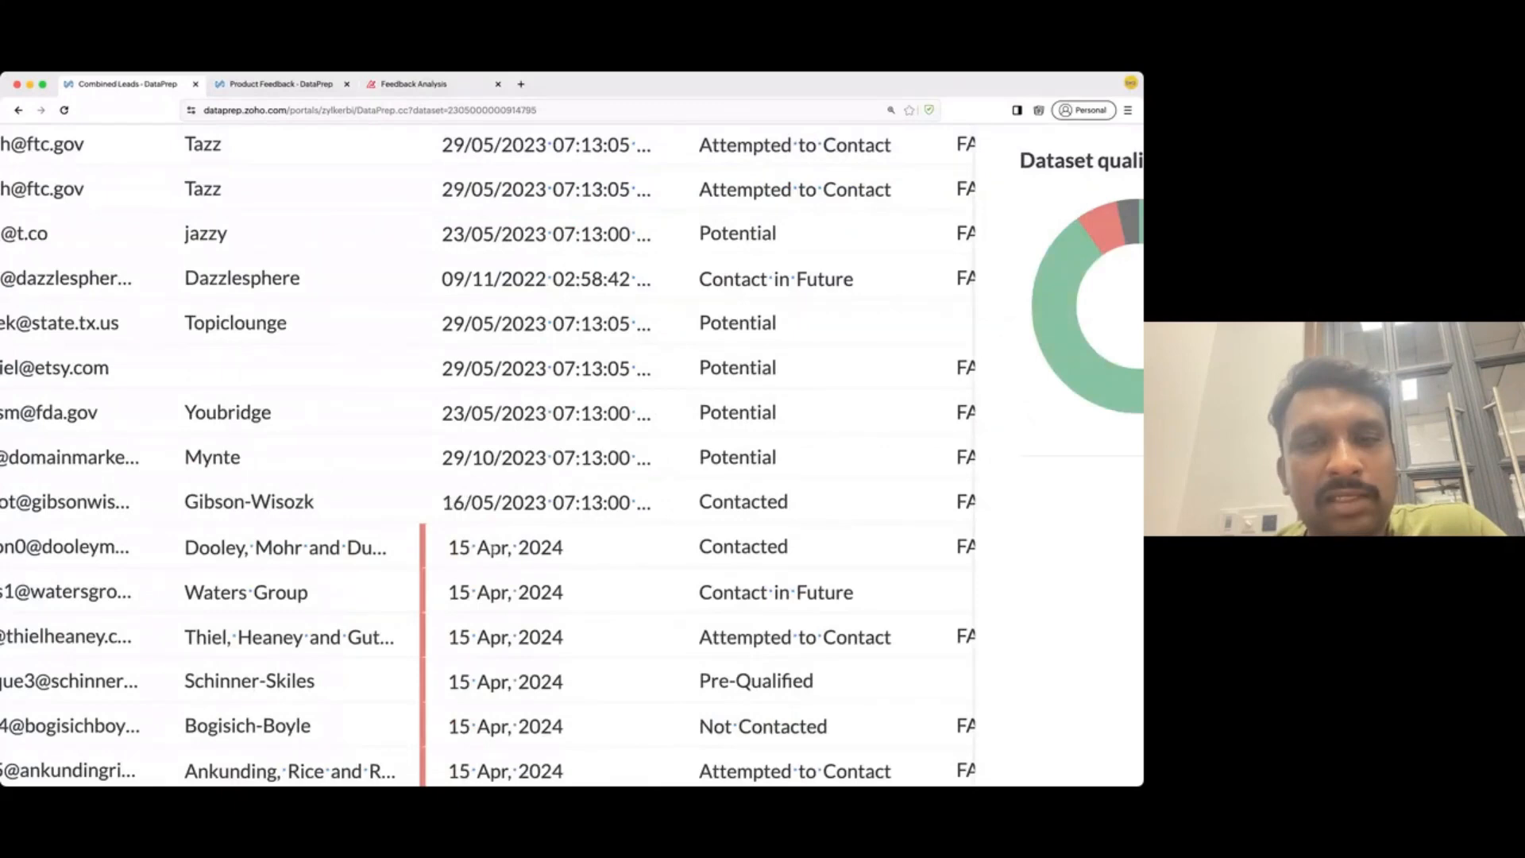
{"action": "scroll", "coordinate": [565, 553], "scroll_direction": "down", "scroll_amount": 3}
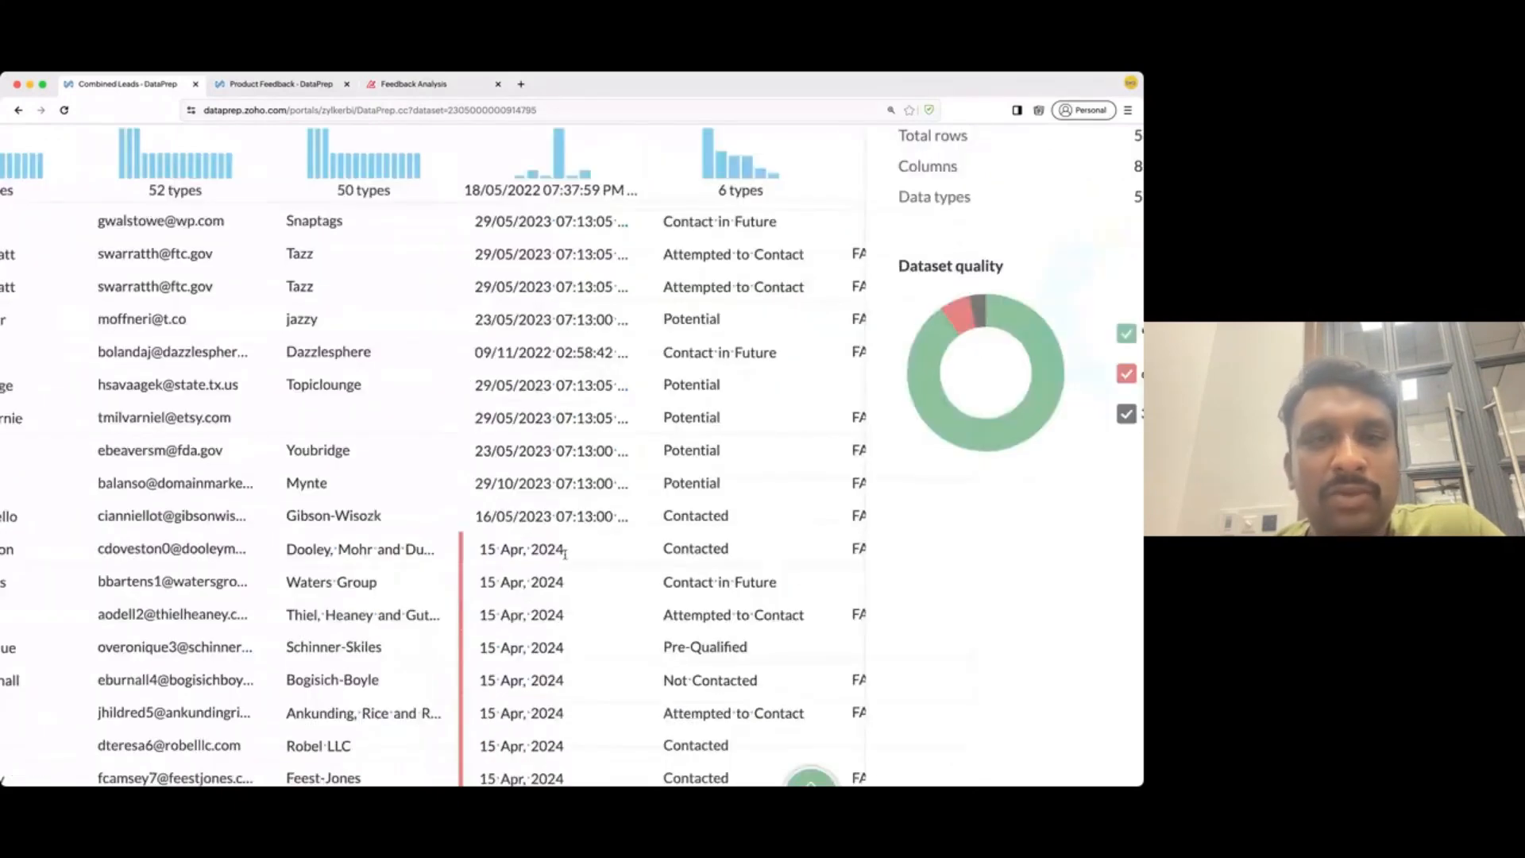
{"action": "scroll", "coordinate": [565, 554], "scroll_direction": "down", "scroll_amount": 3}
{"action": "left_click", "coordinate": [496, 225]}
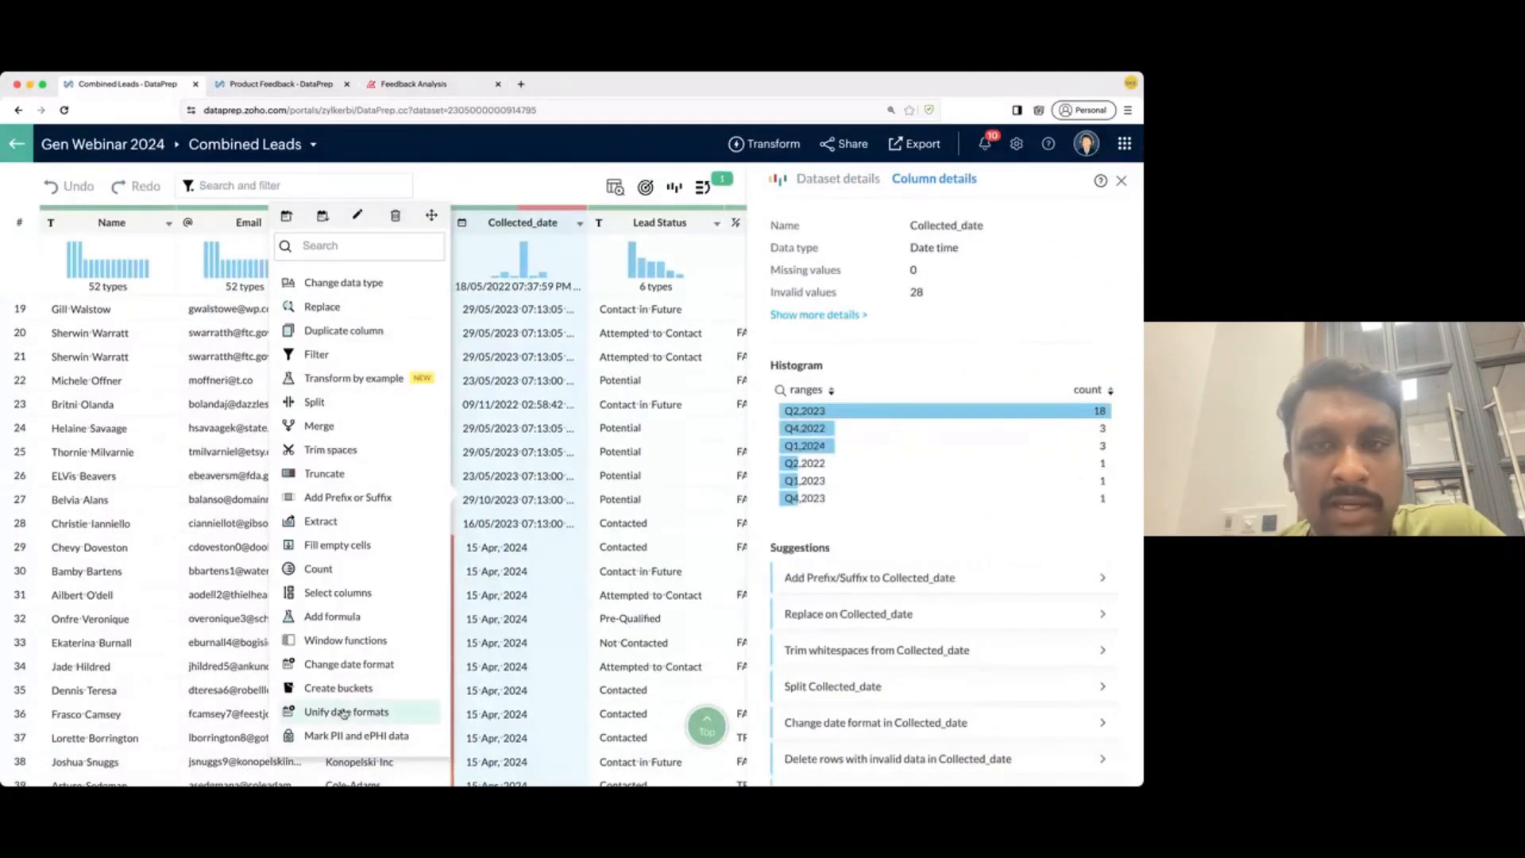
- Unify Collected_date to dd/MM/yyyy with no time parts, accepting the dropped invalid values
{"action": "left_click", "coordinate": [343, 712]}
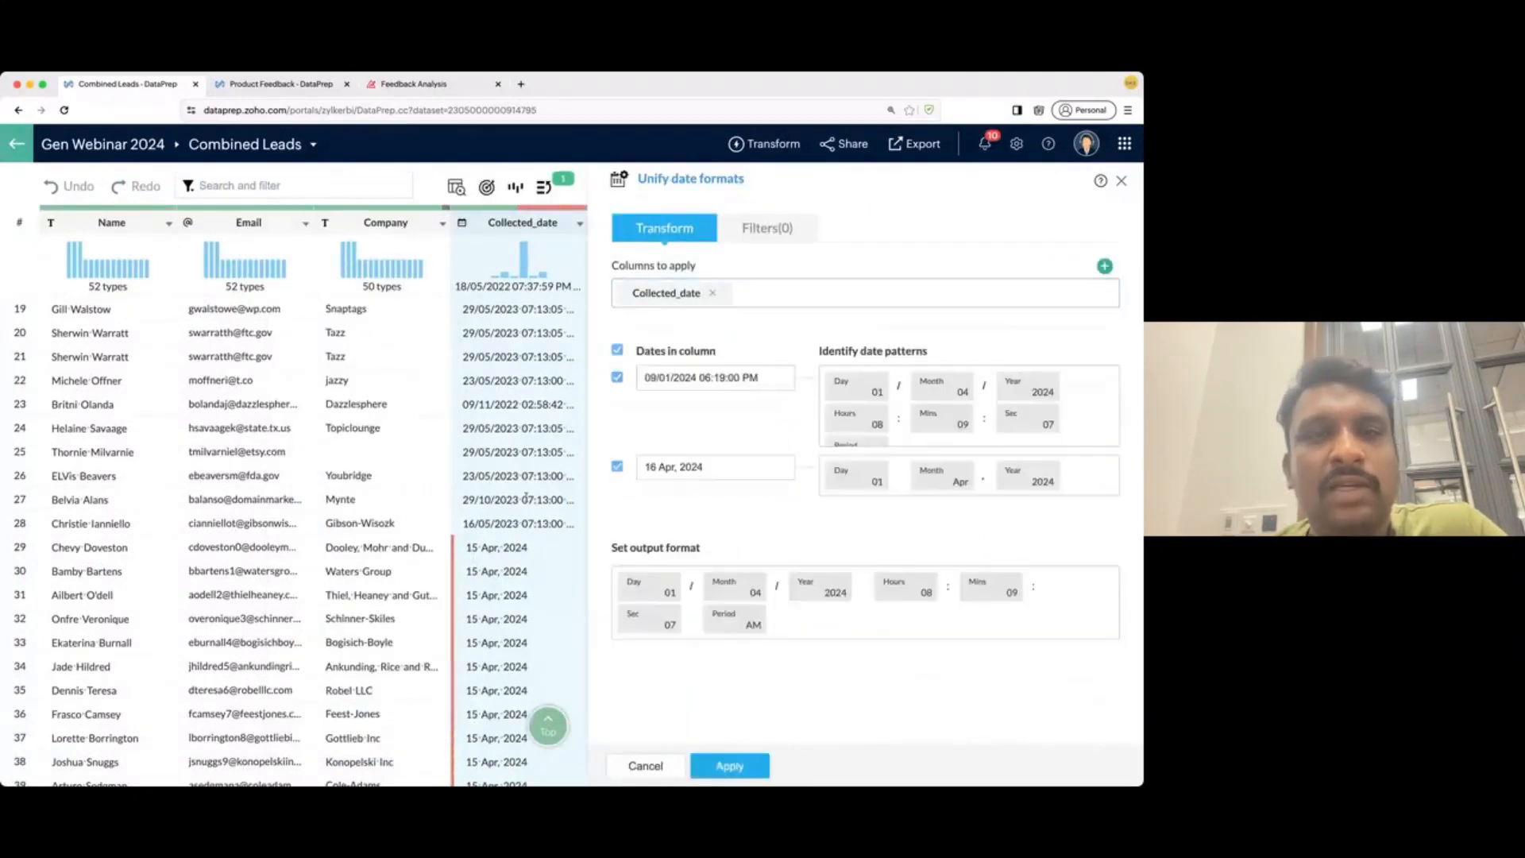
{"action": "mouse_move", "coordinate": [692, 370]}
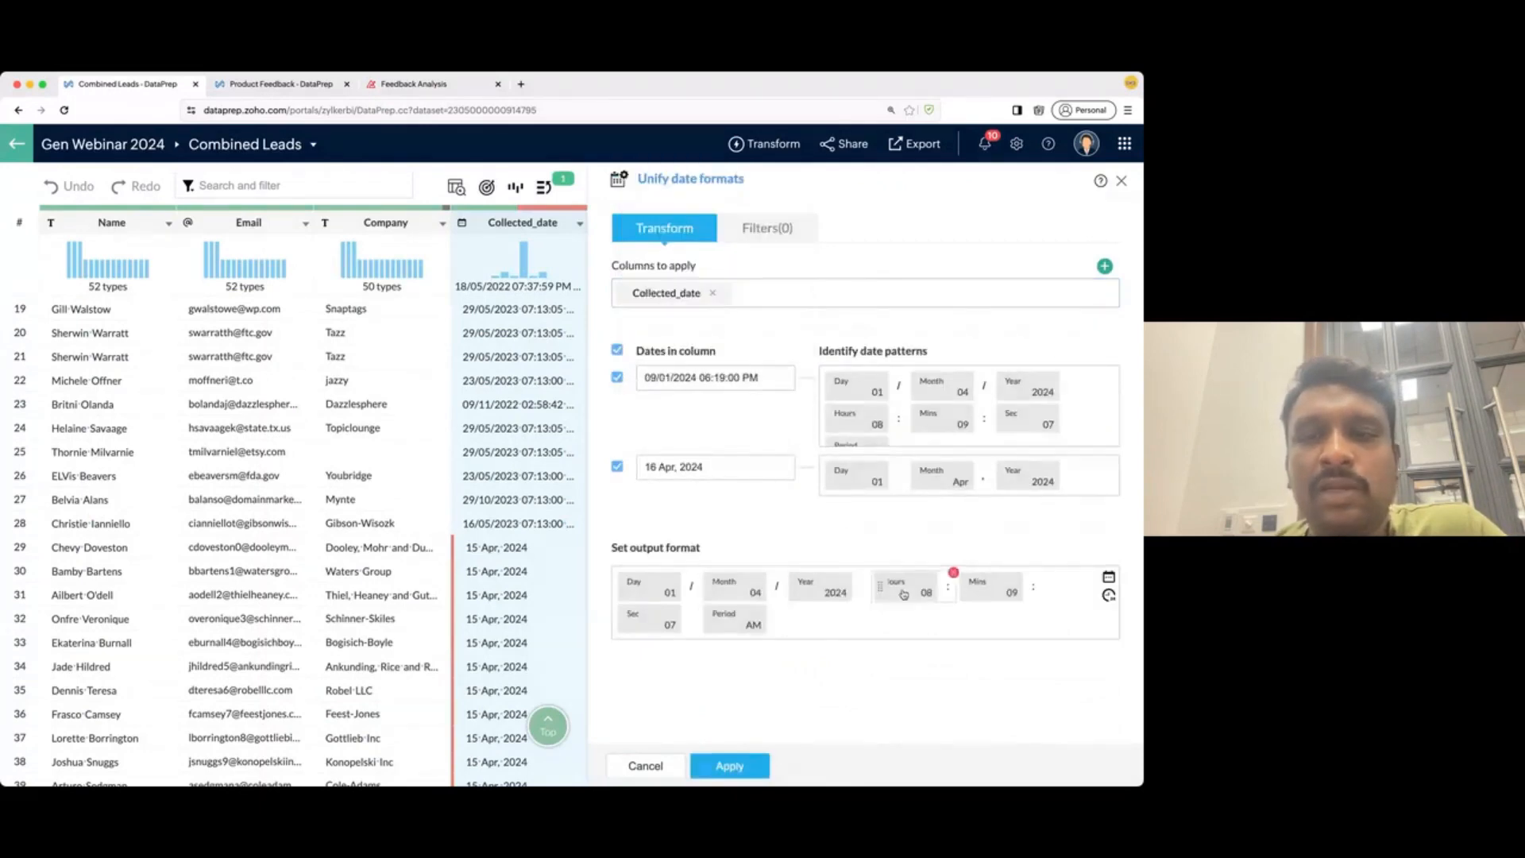
{"action": "scroll", "coordinate": [461, 574], "scroll_direction": "right", "scroll_amount": 5}
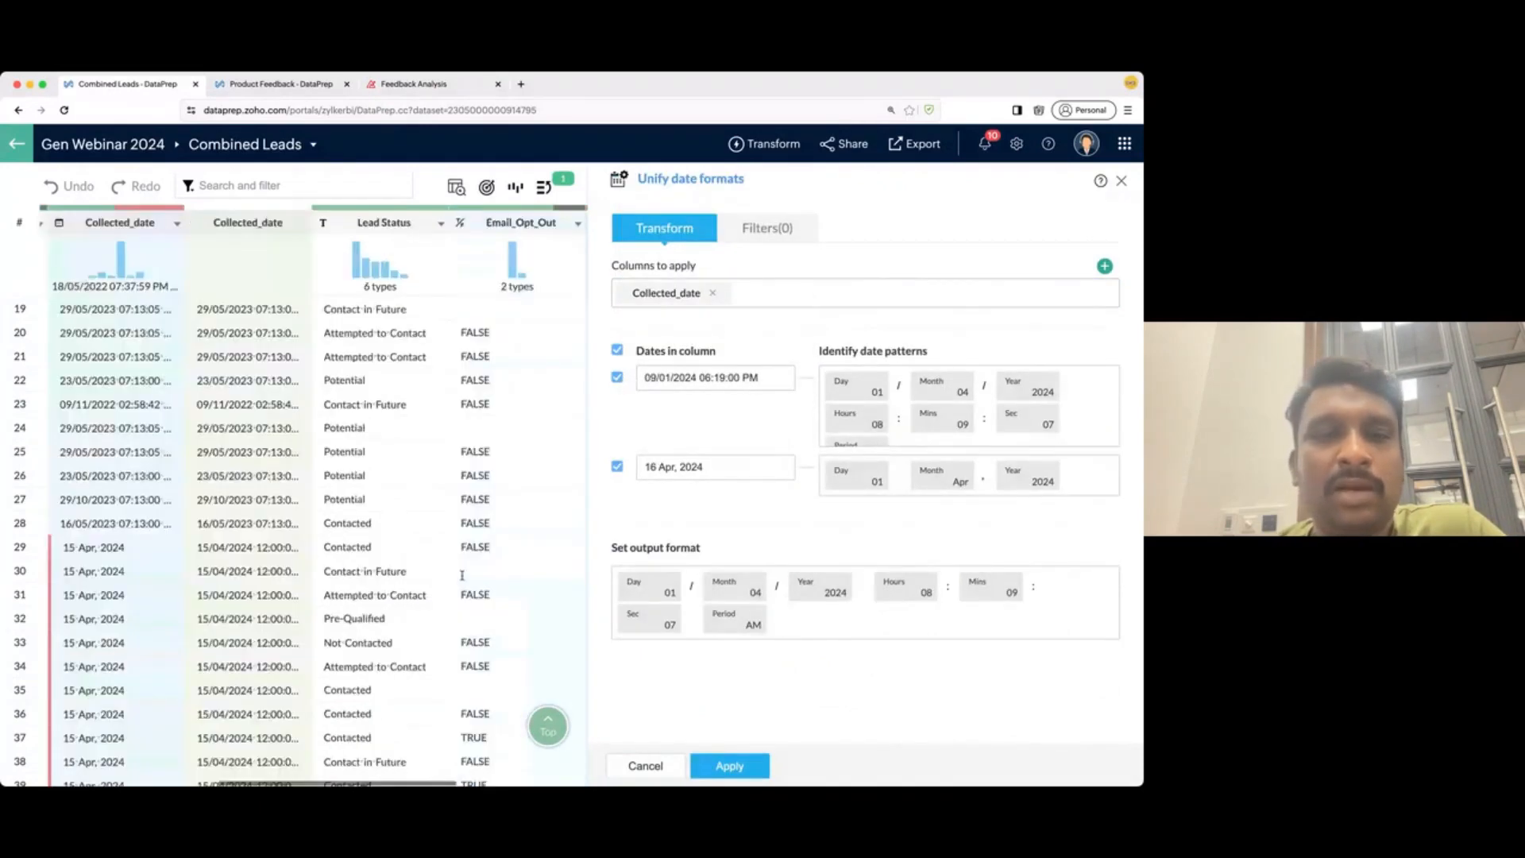
{"action": "scroll", "coordinate": [461, 575], "scroll_direction": "left", "scroll_amount": 3}
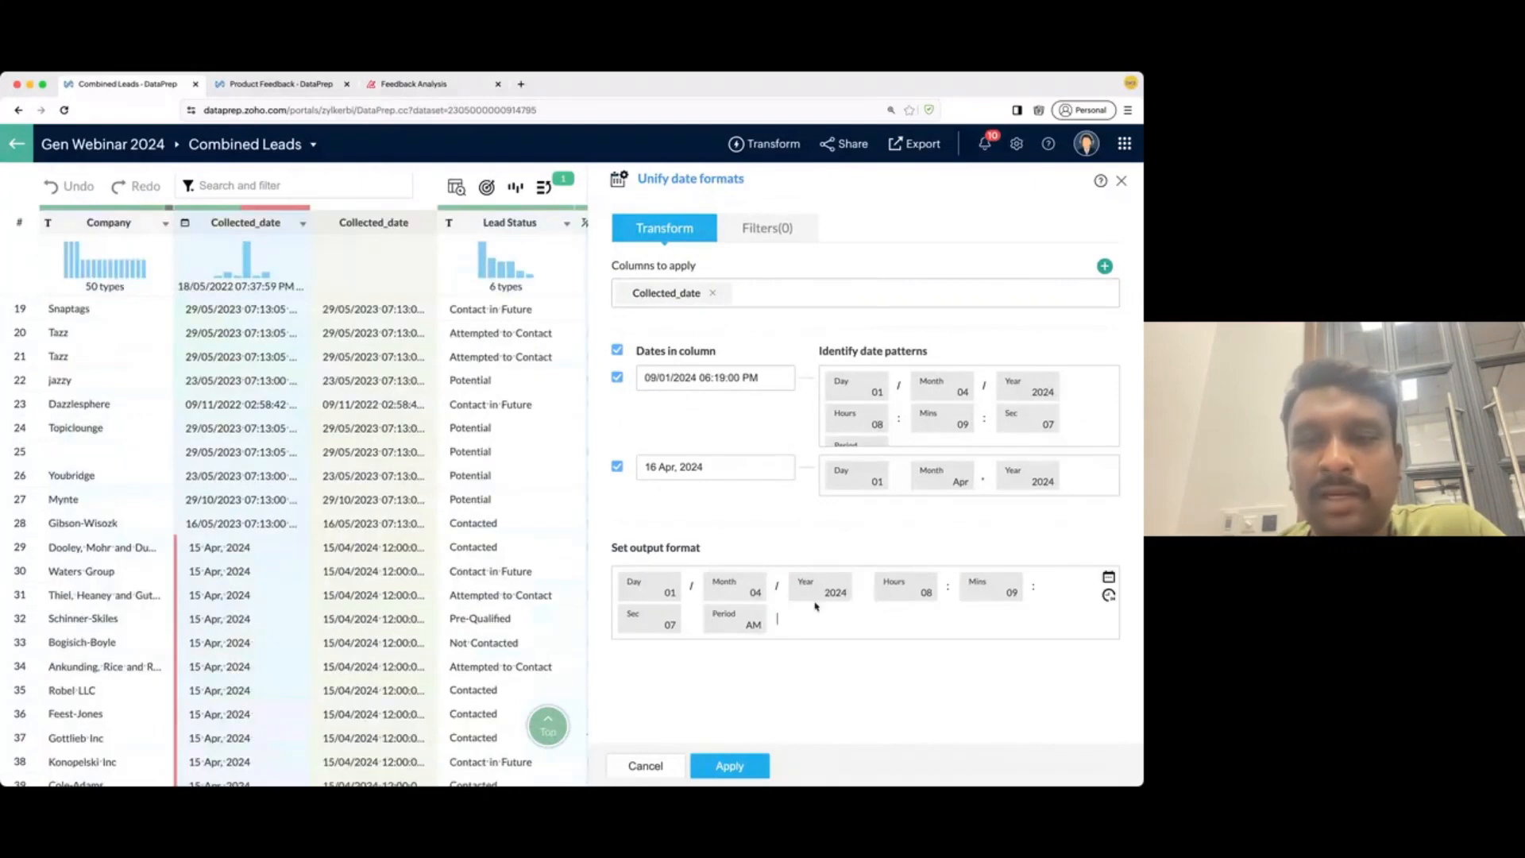
{"action": "left_click", "coordinate": [954, 572]}
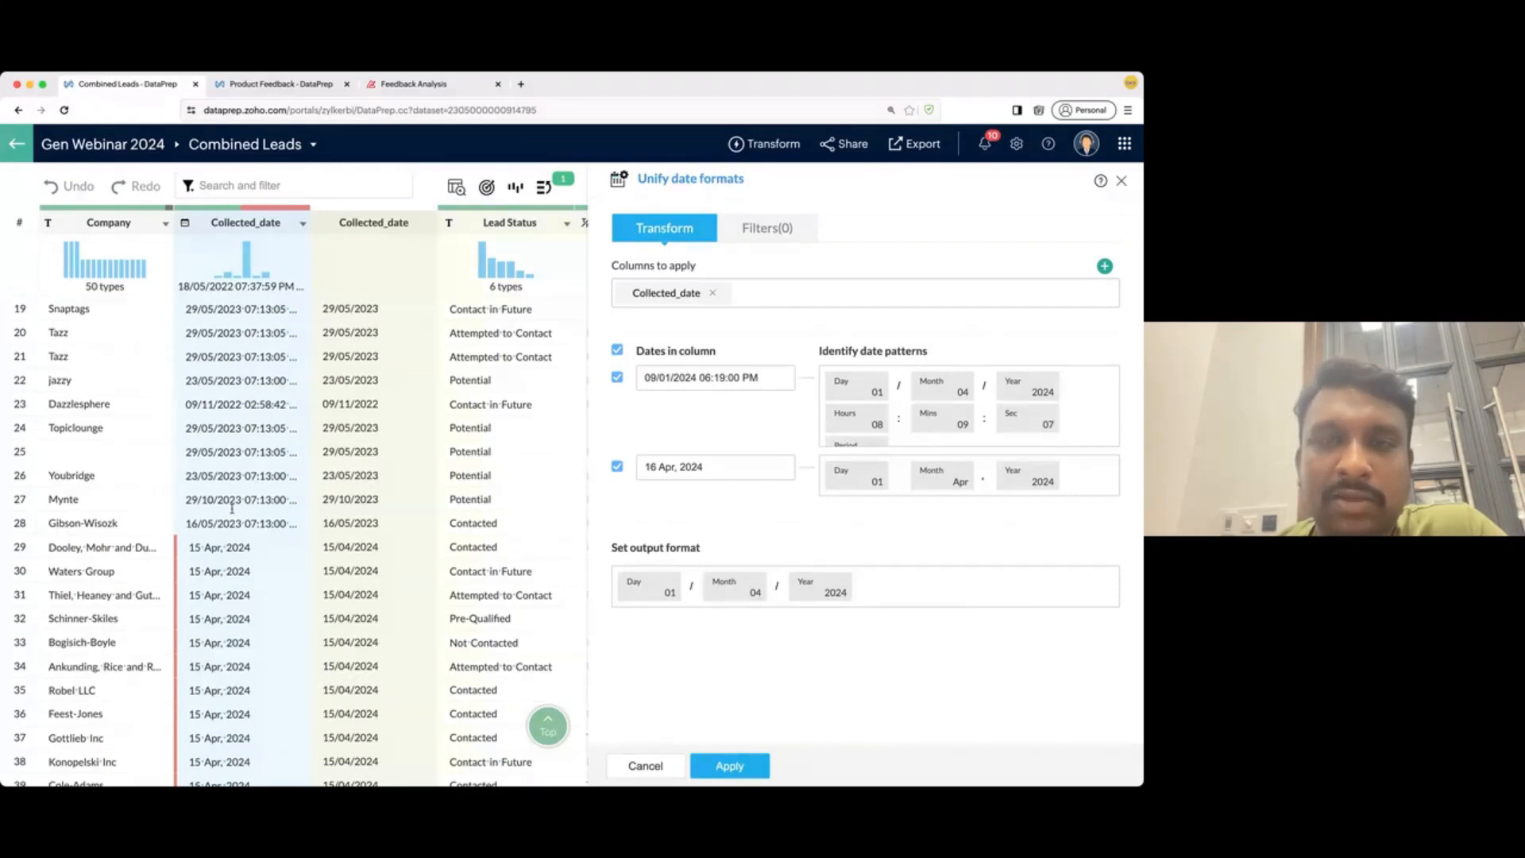
{"action": "left_click", "coordinate": [727, 766]}
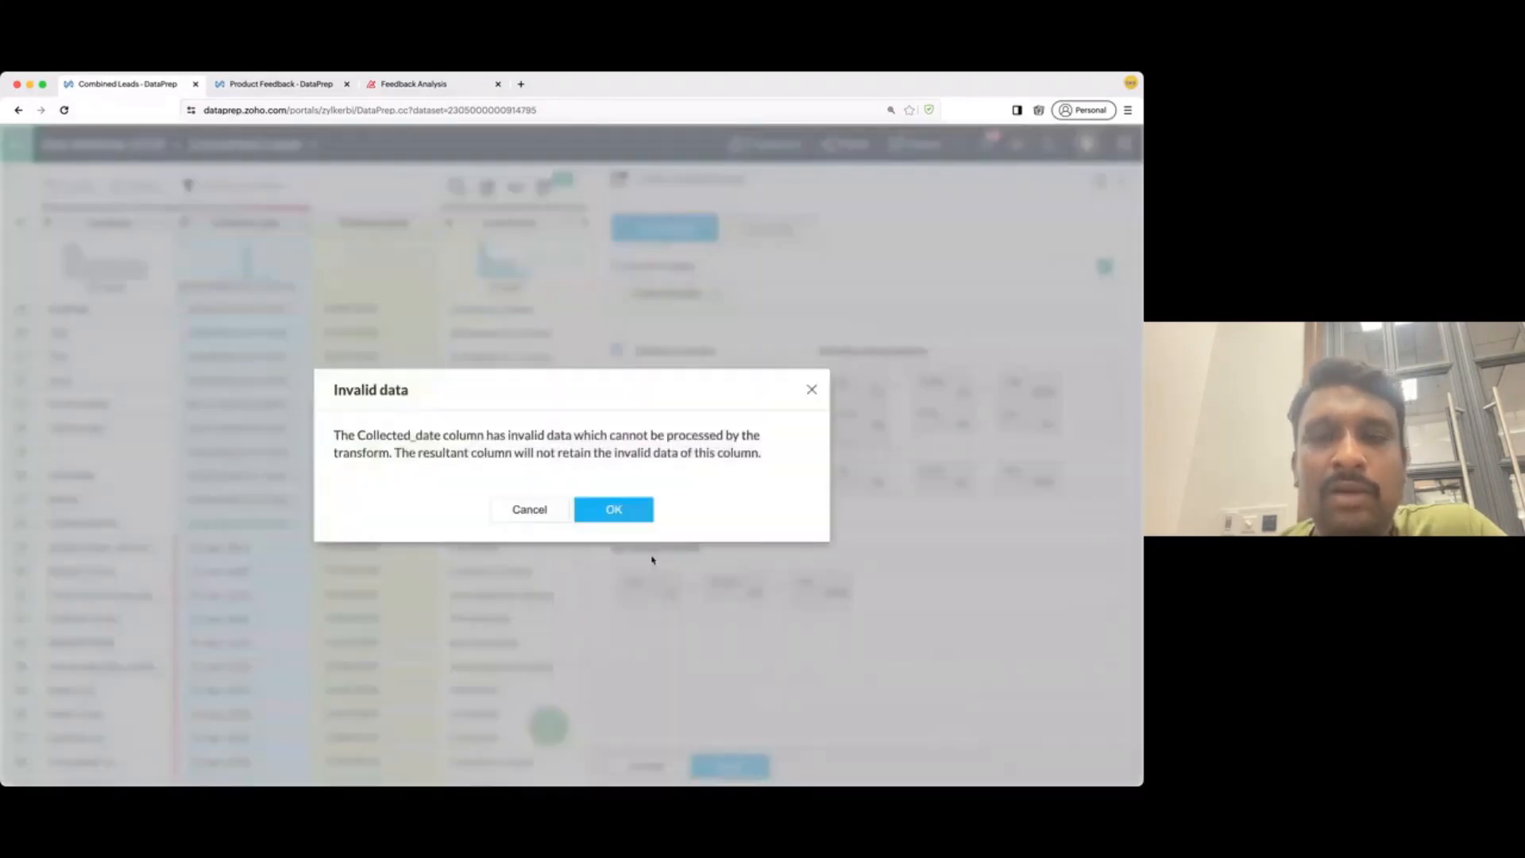
{"action": "left_click", "coordinate": [633, 510]}
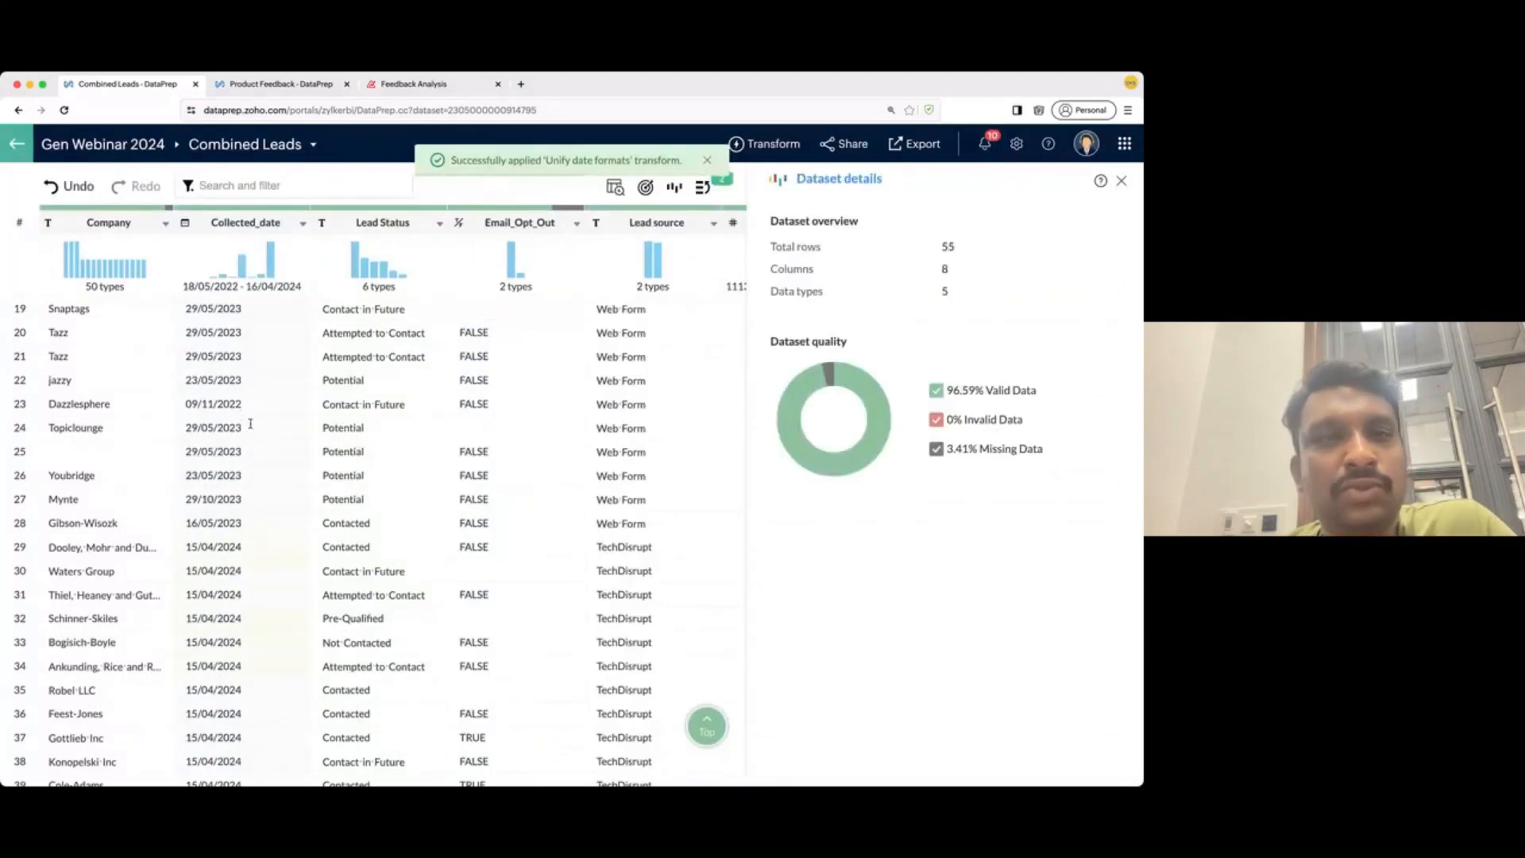
{"action": "scroll", "coordinate": [250, 424], "scroll_direction": "left", "scroll_amount": 1}
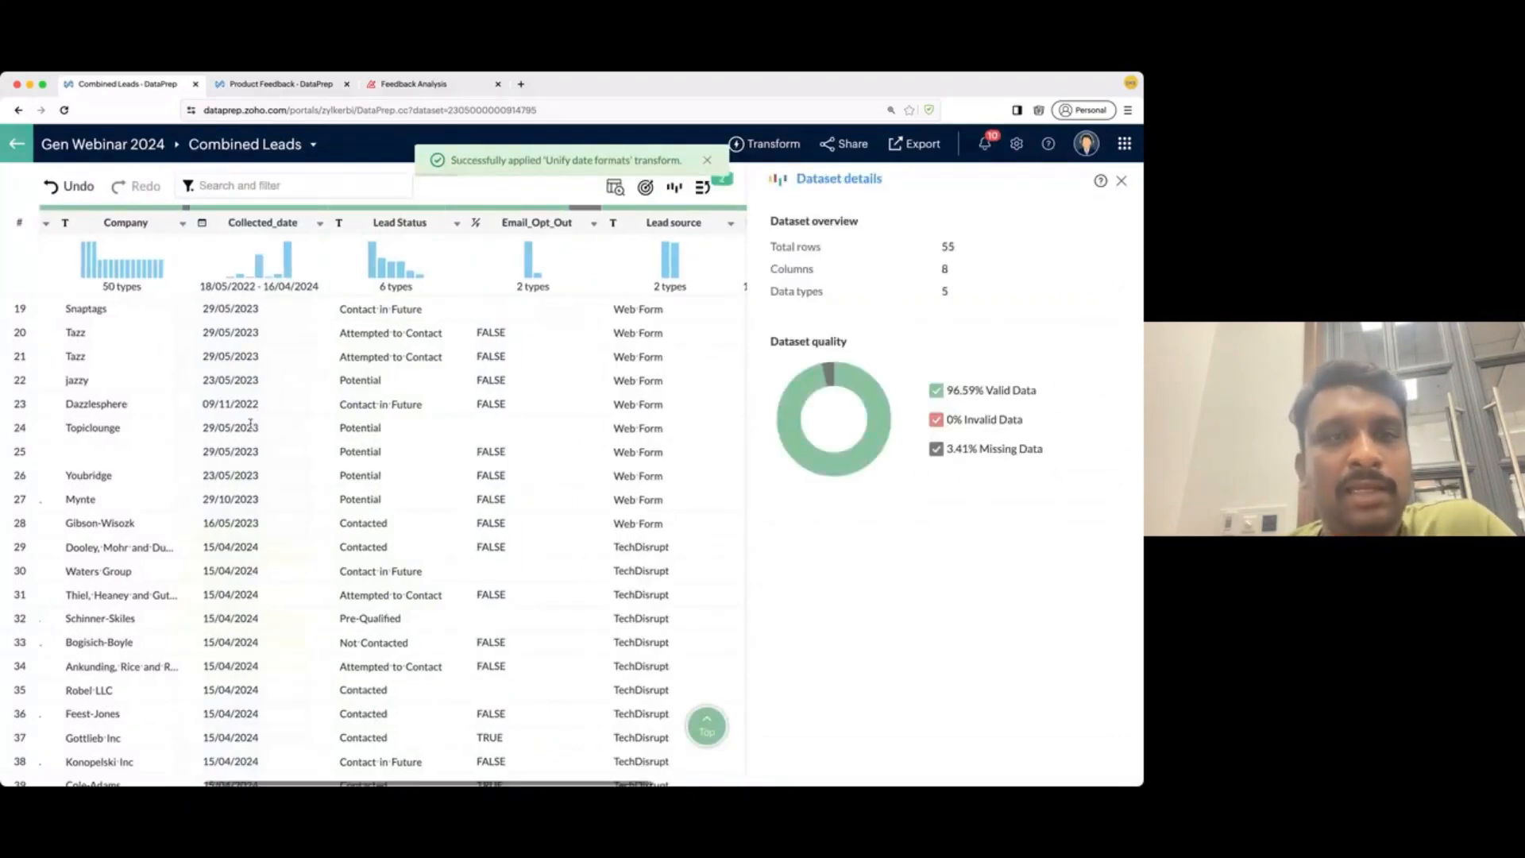
{"action": "scroll", "coordinate": [250, 424], "scroll_direction": "left", "scroll_amount": 1}
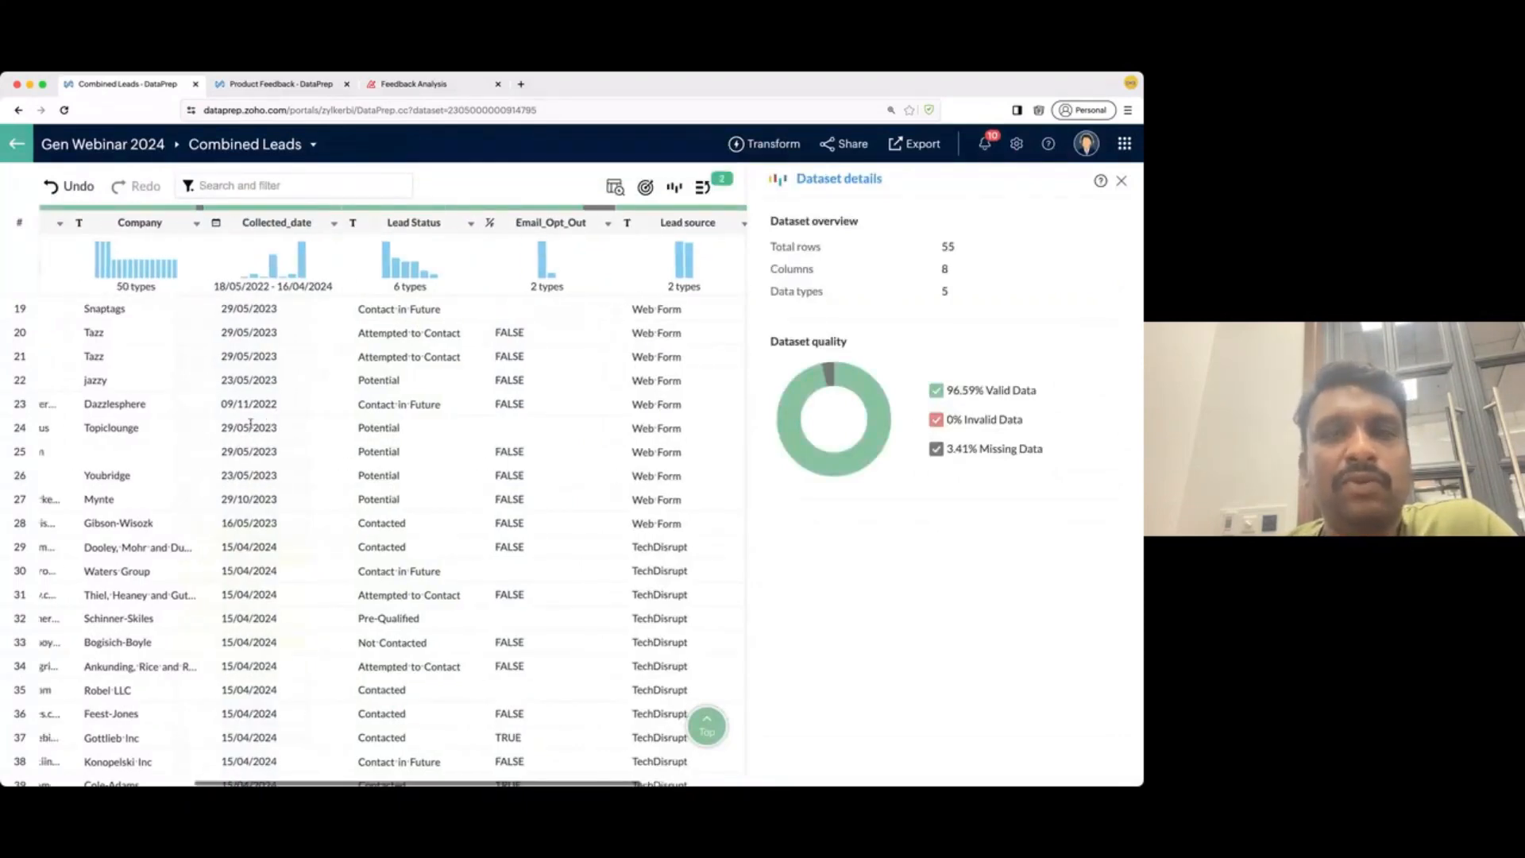
{"action": "scroll", "coordinate": [250, 423], "scroll_direction": "left", "scroll_amount": 5}
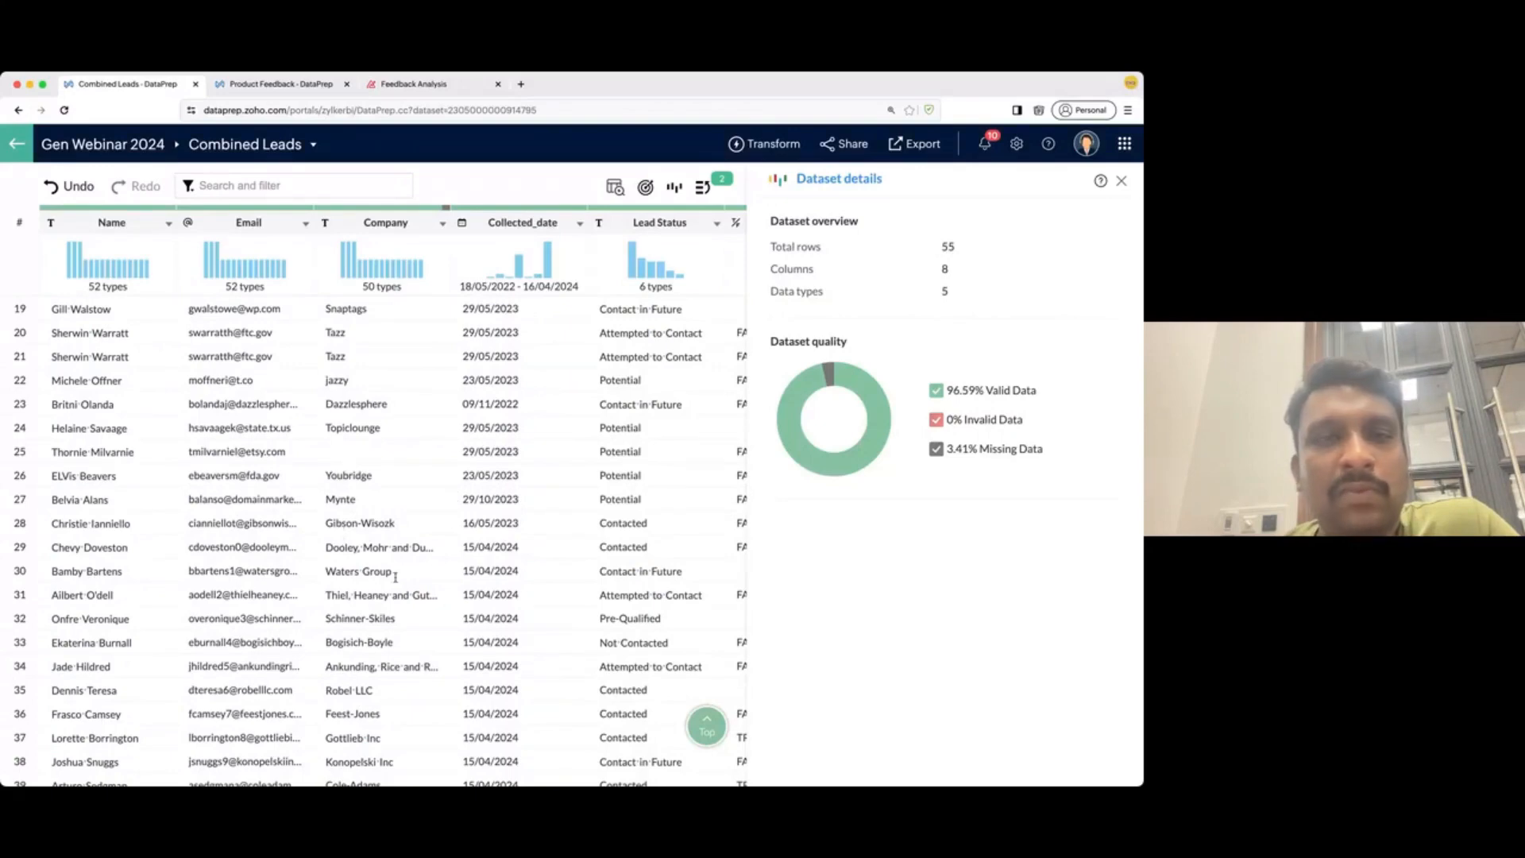
{"action": "scroll", "coordinate": [313, 502], "scroll_direction": "right", "scroll_amount": 8}
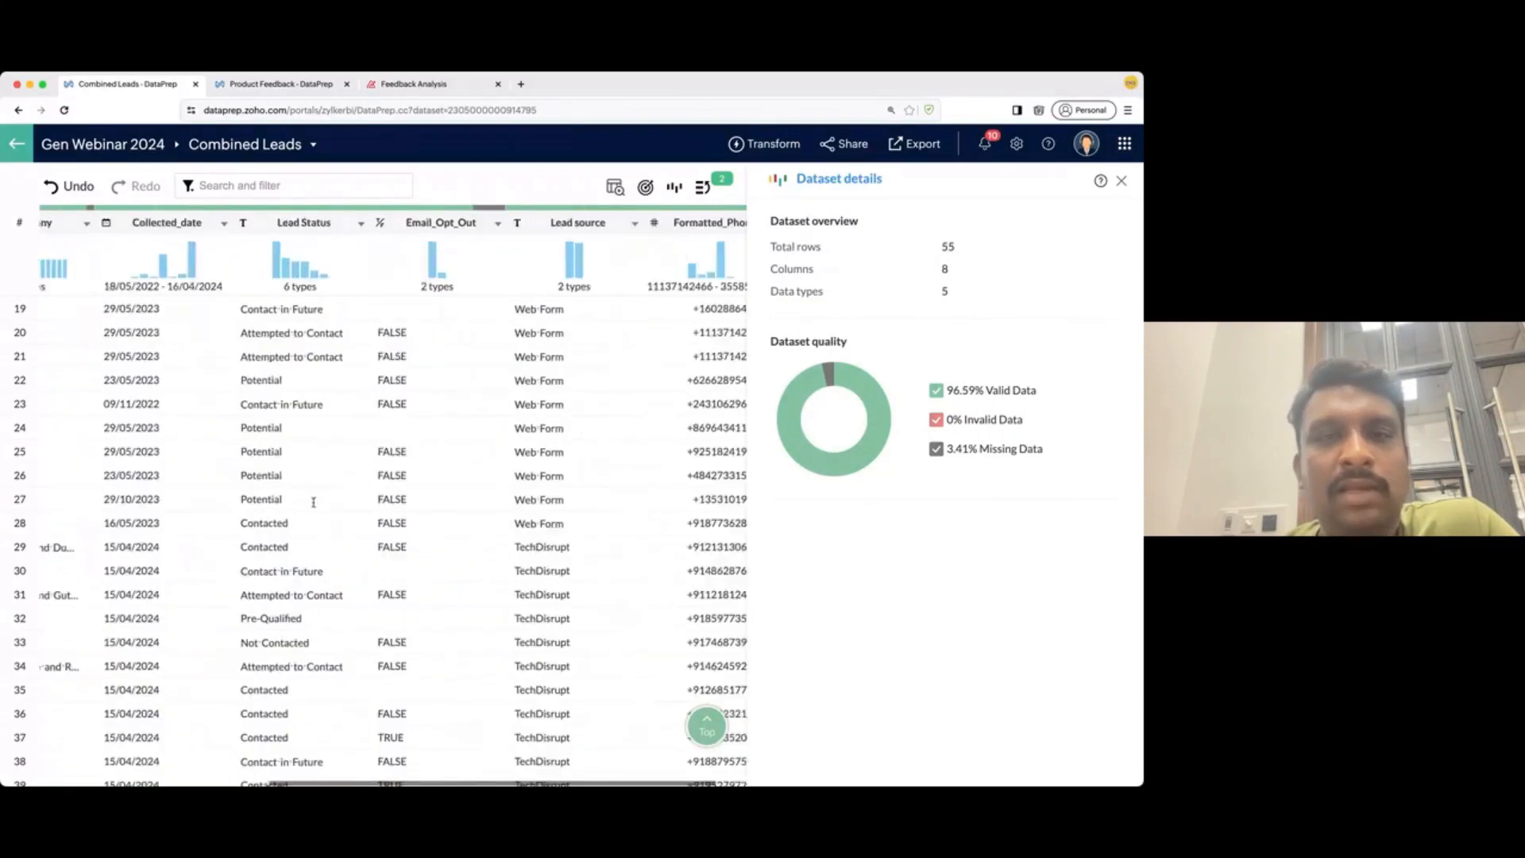
{"action": "scroll", "coordinate": [314, 502], "scroll_direction": "left", "scroll_amount": 6}
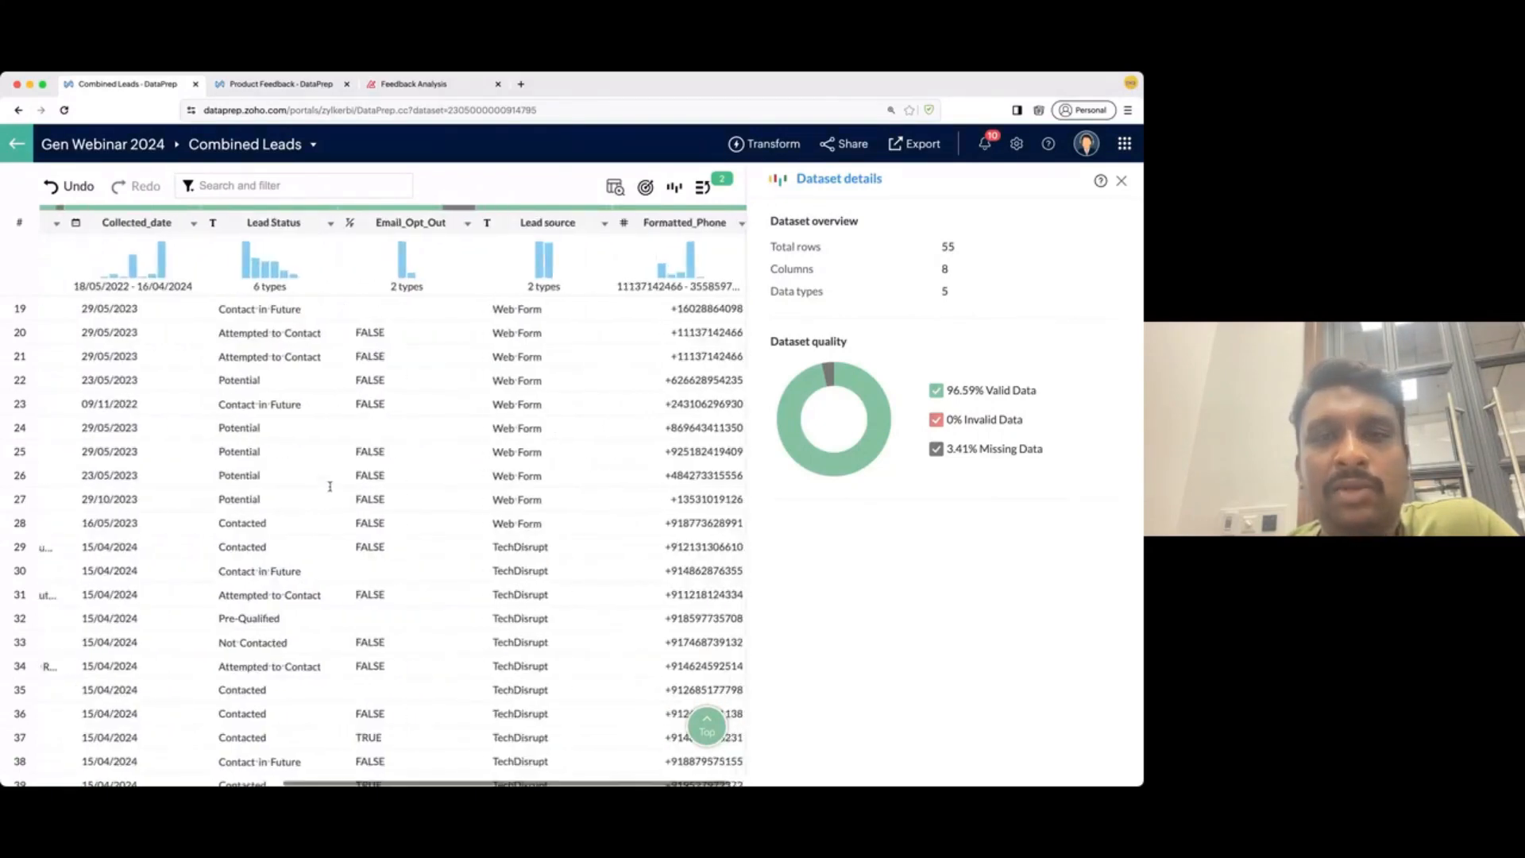
{"action": "scroll", "coordinate": [330, 487], "scroll_direction": "left", "scroll_amount": 2}
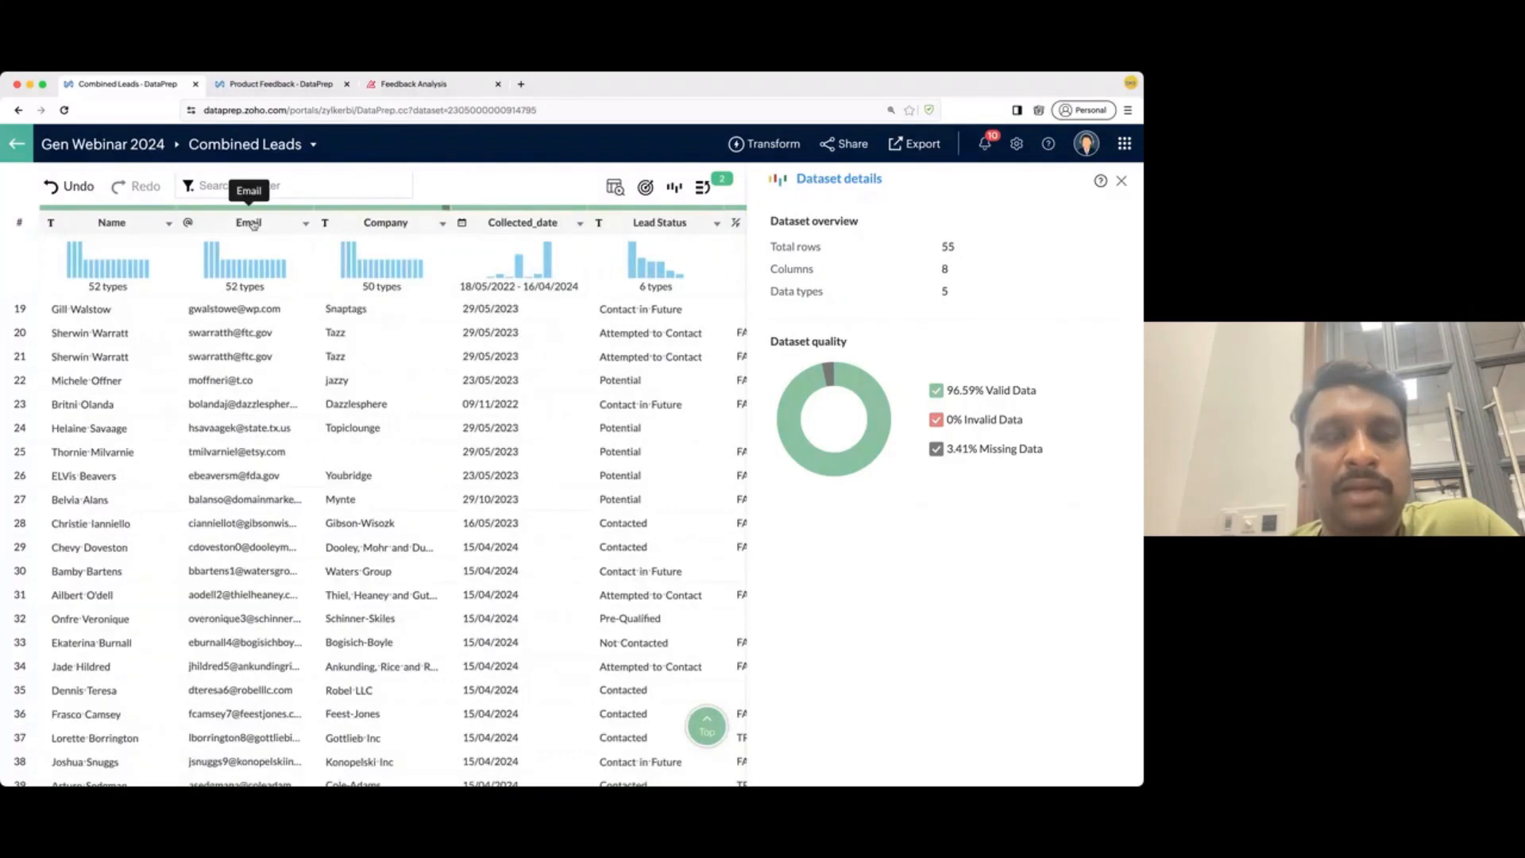
- Start column-wise deduplication on Email and preview the duplicate rows found
{"action": "left_click", "coordinate": [251, 223]}
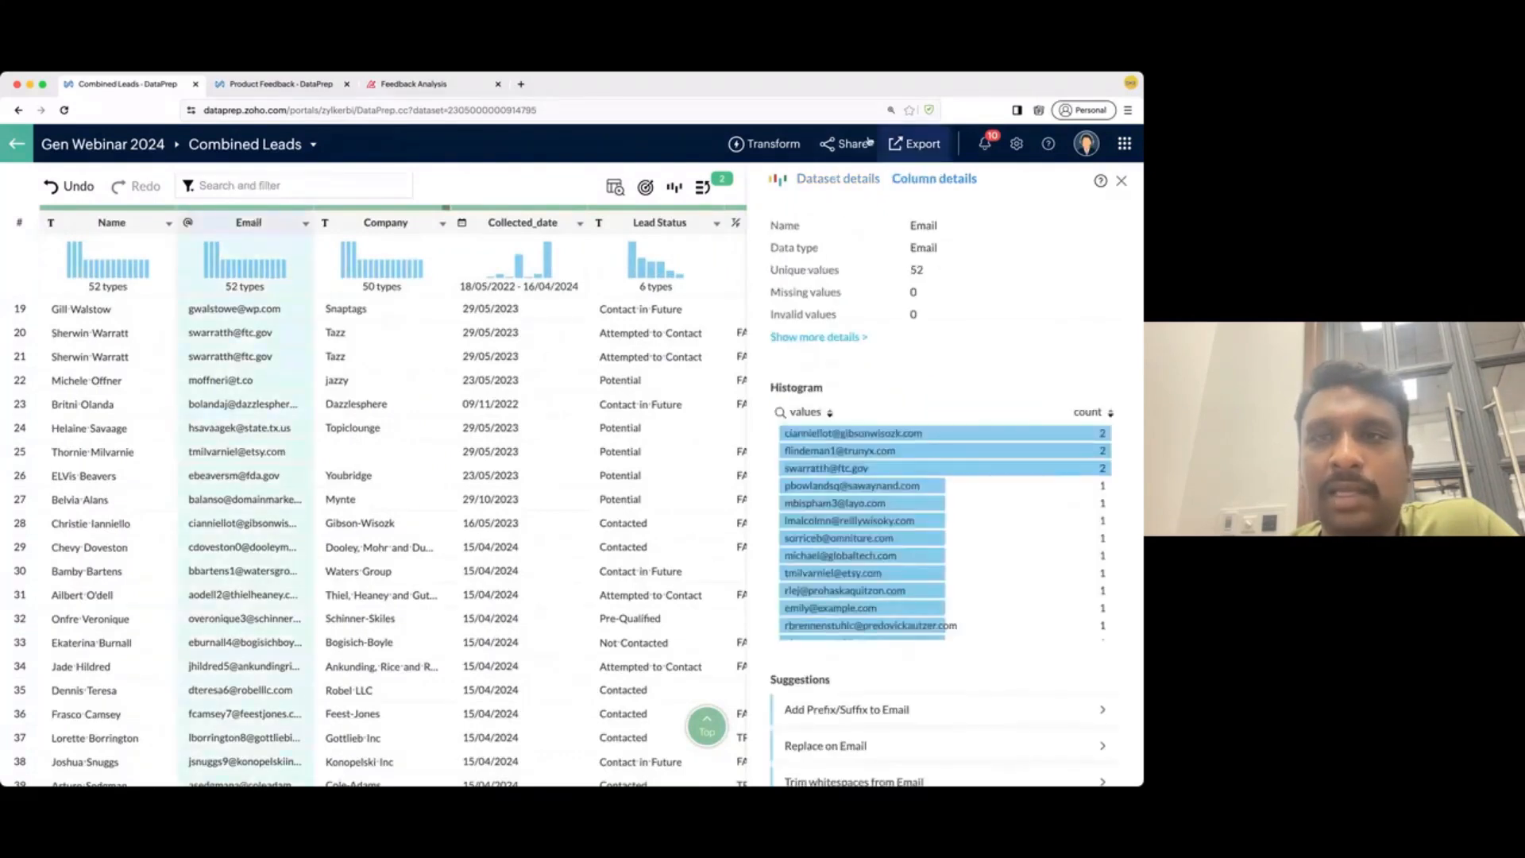
{"action": "left_click", "coordinate": [782, 144]}
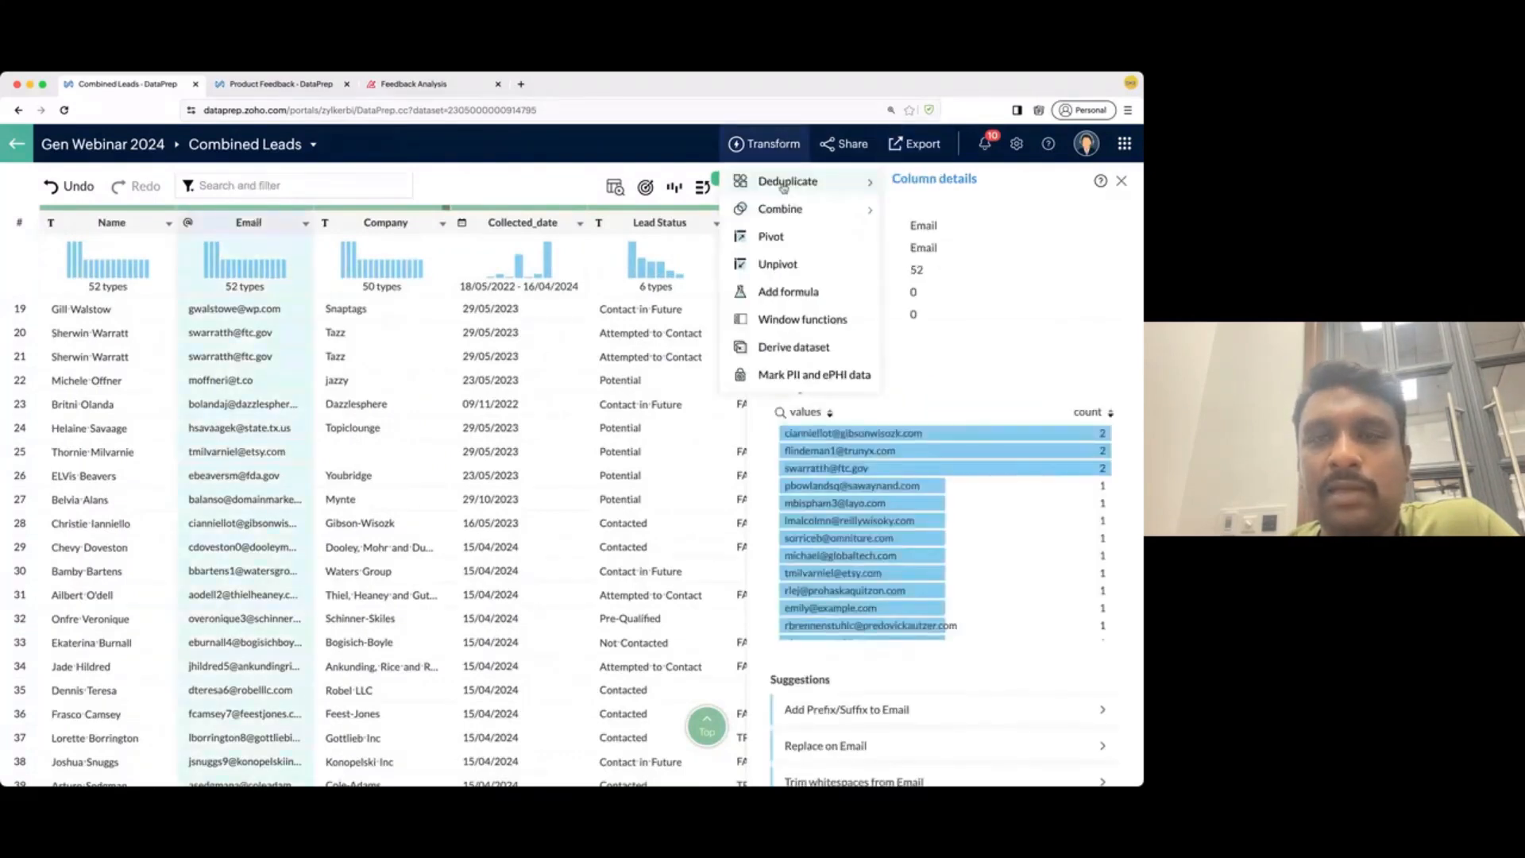
{"action": "mouse_move", "coordinate": [809, 188]}
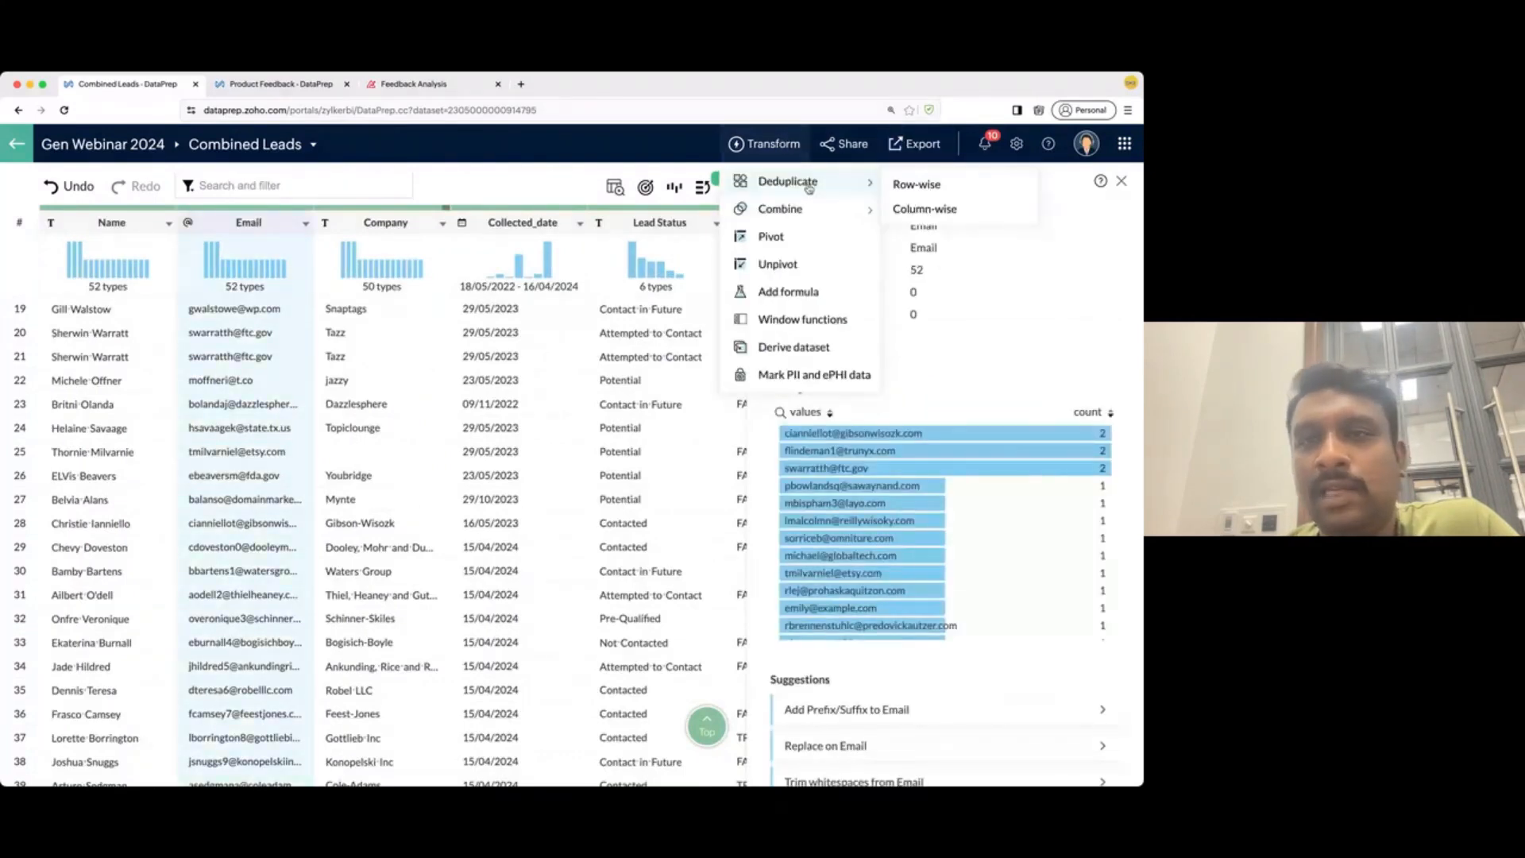
{"action": "left_click", "coordinate": [924, 210]}
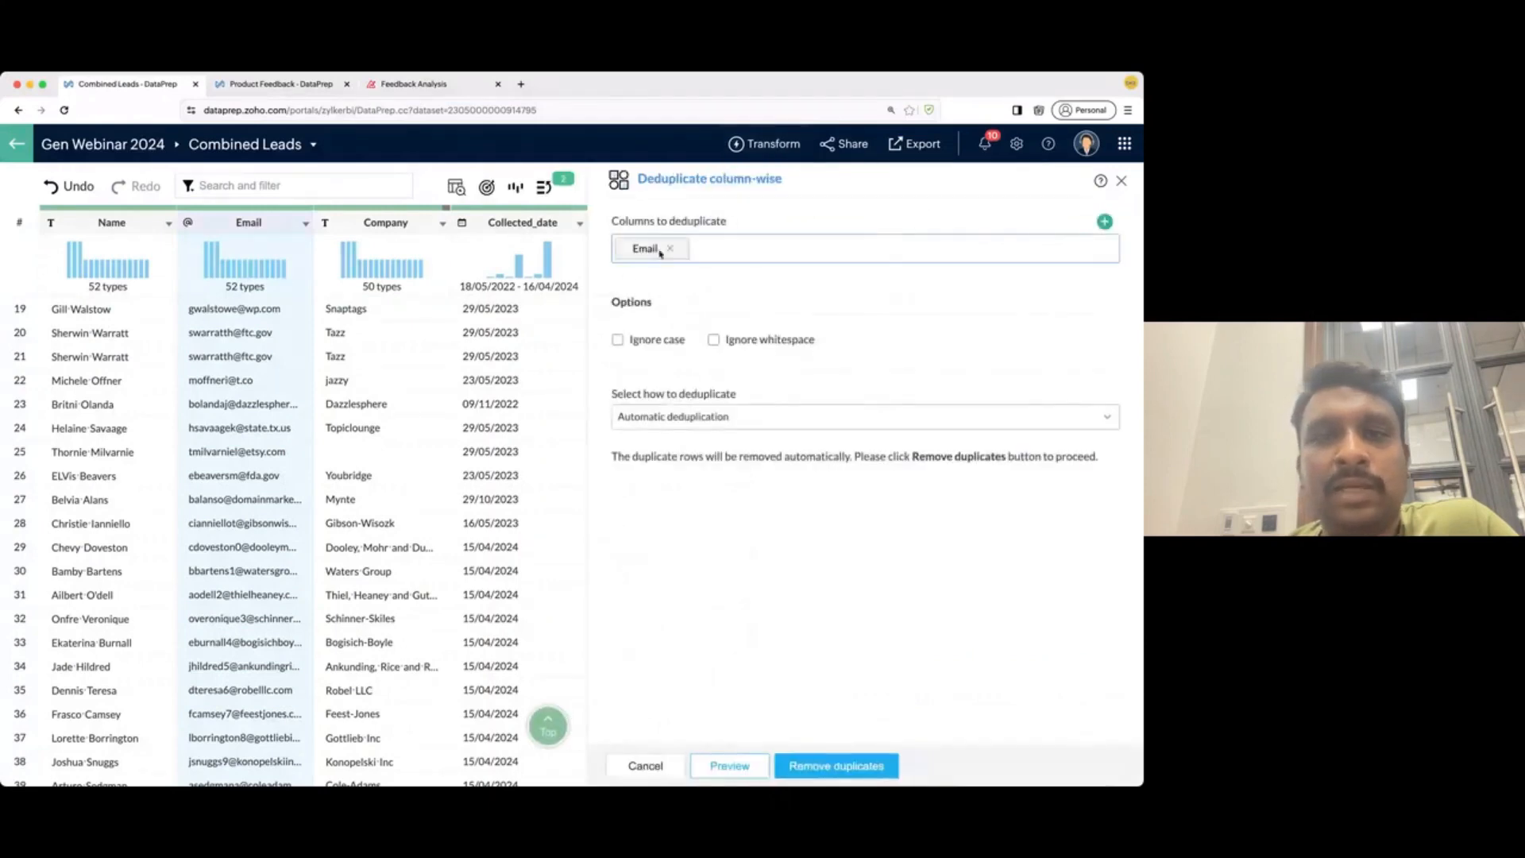
{"action": "left_click", "coordinate": [728, 766]}
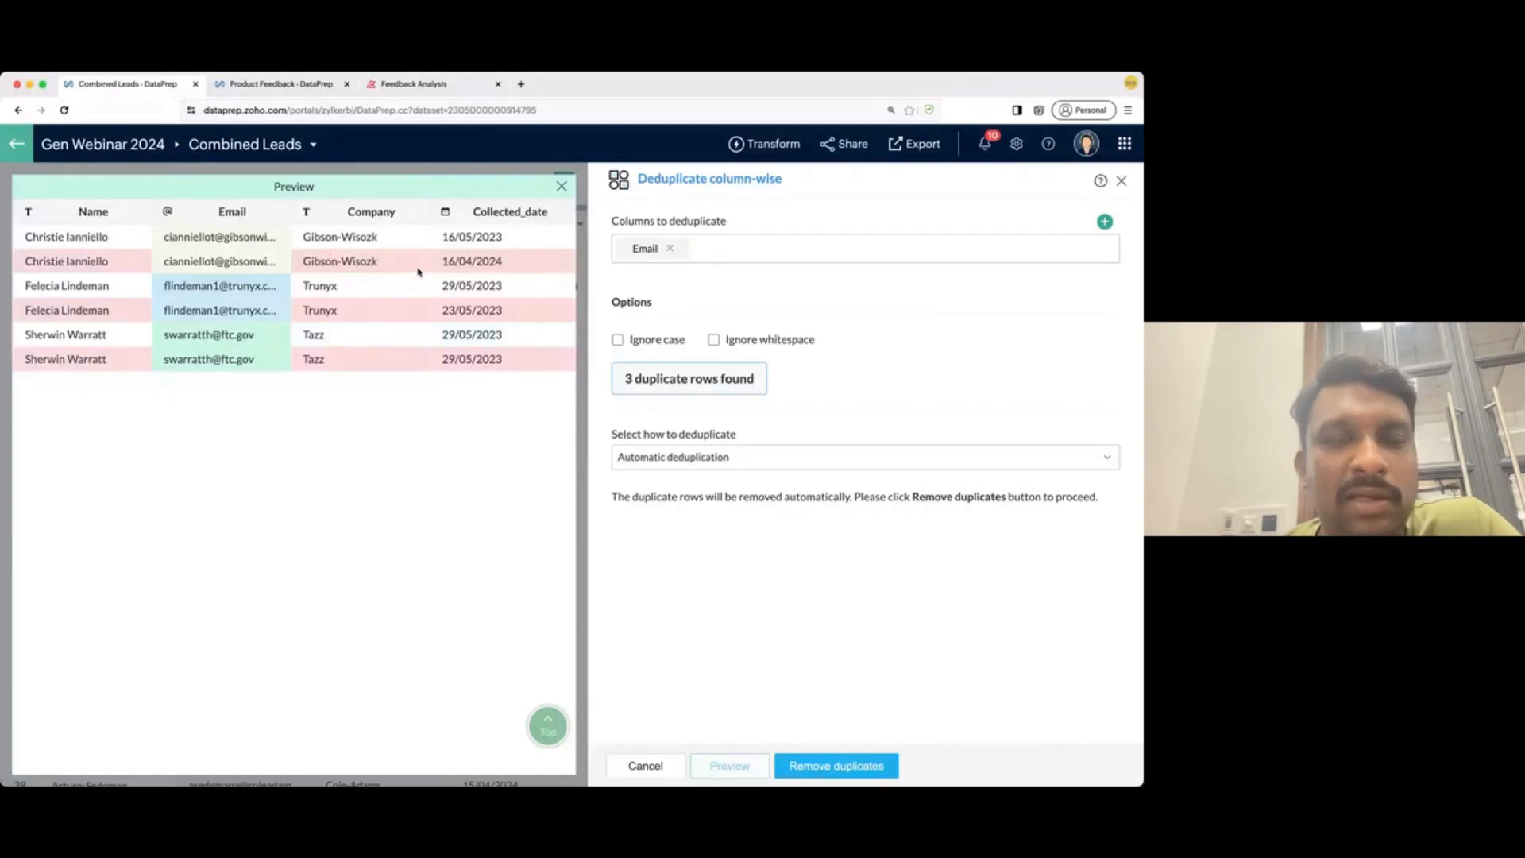
{"action": "scroll", "coordinate": [418, 272], "scroll_direction": "right", "scroll_amount": 3}
{"action": "scroll", "coordinate": [419, 272], "scroll_direction": "right", "scroll_amount": 1}
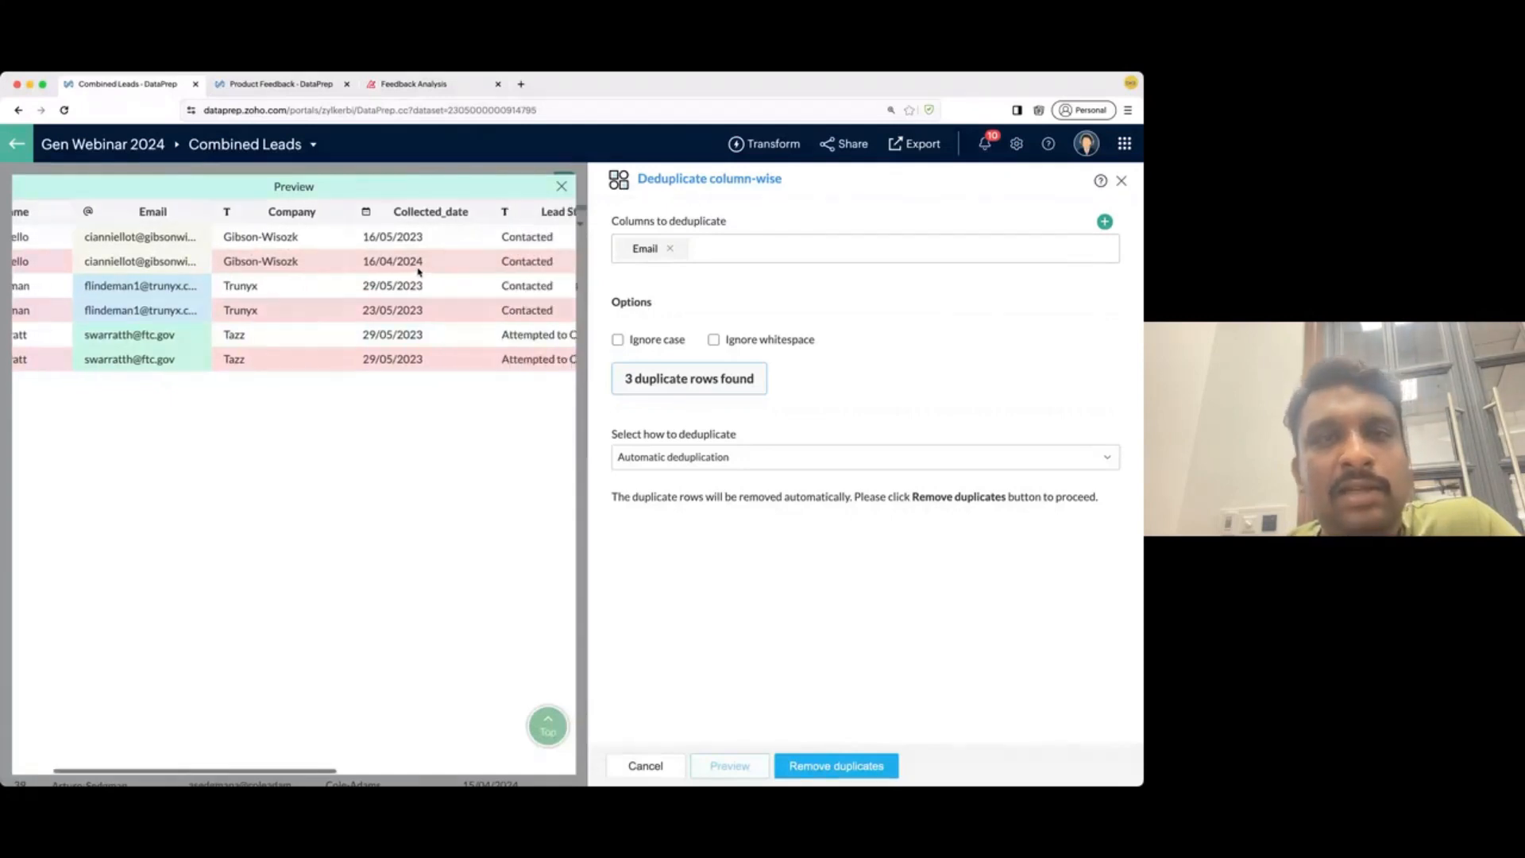
{"action": "scroll", "coordinate": [419, 262], "scroll_direction": "right", "scroll_amount": 5}
{"action": "scroll", "coordinate": [419, 263], "scroll_direction": "left", "scroll_amount": 6}
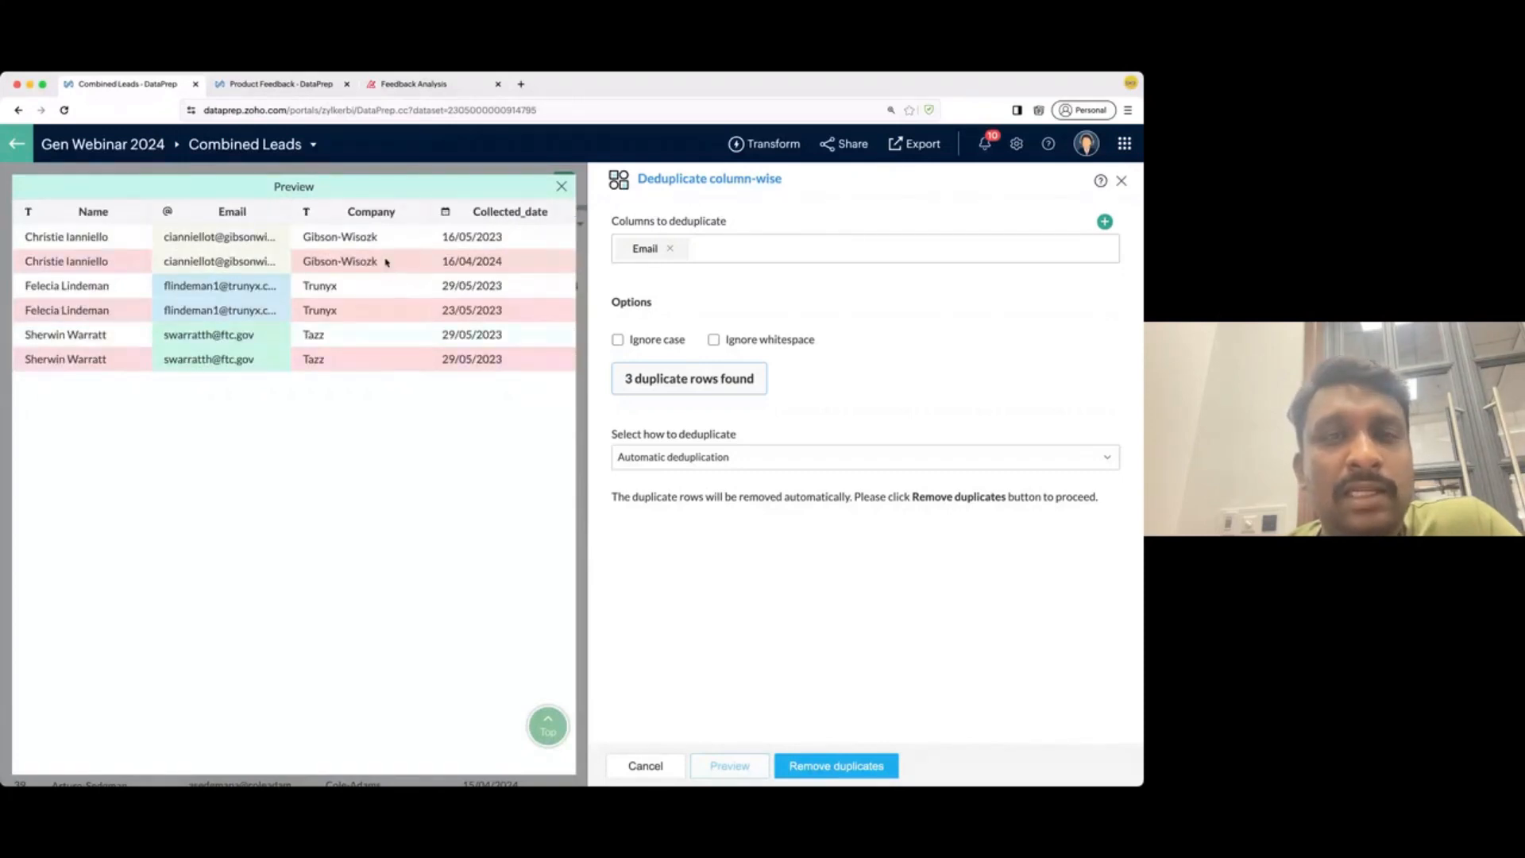
- Try a manual condition keeping the row with the latest Collected_date
{"action": "left_click", "coordinate": [672, 458]}
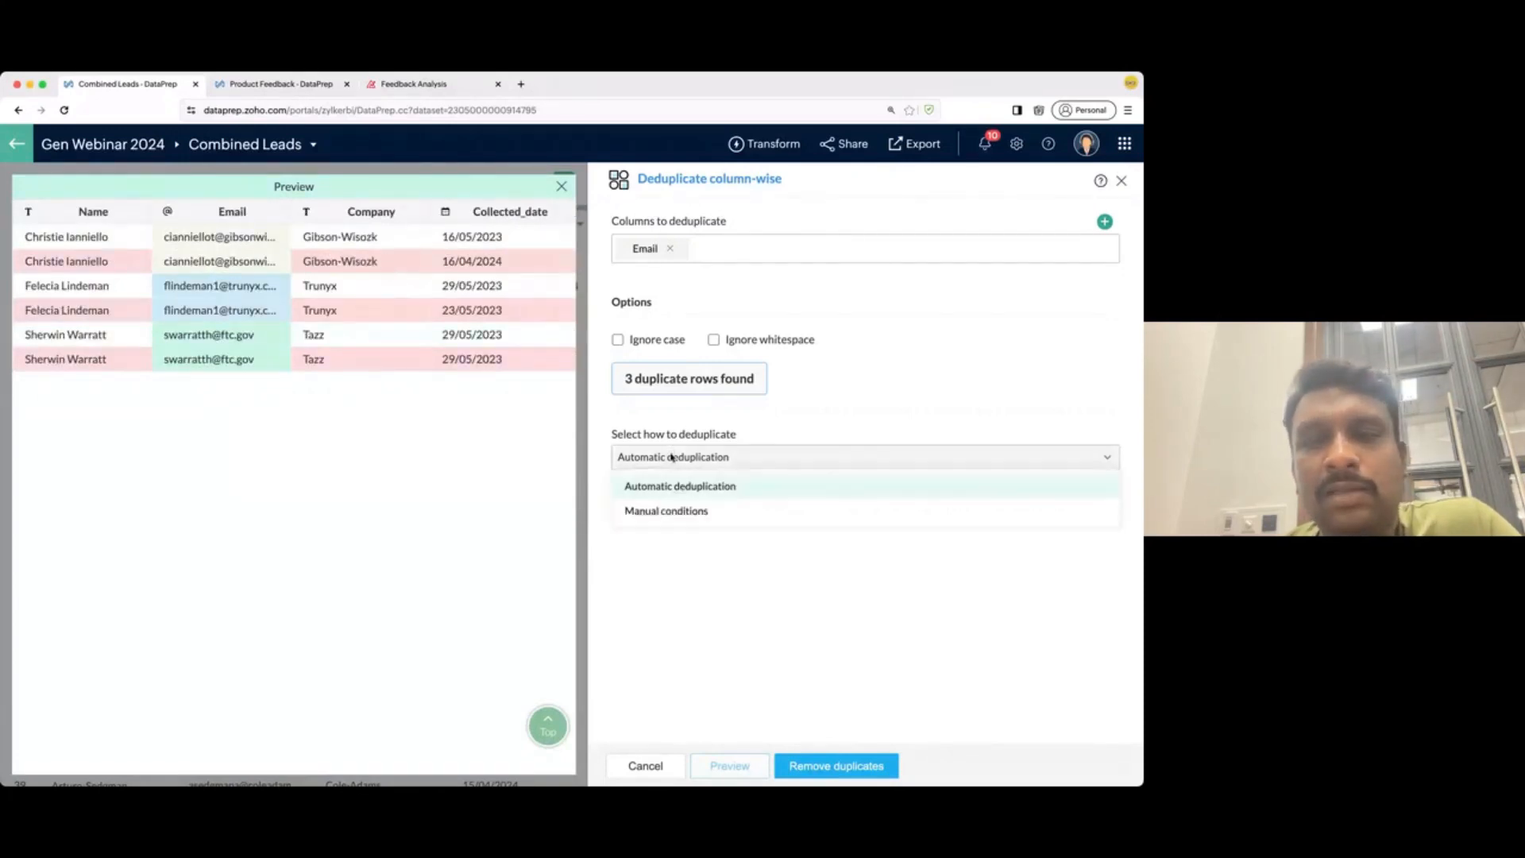
{"action": "left_click", "coordinate": [671, 511]}
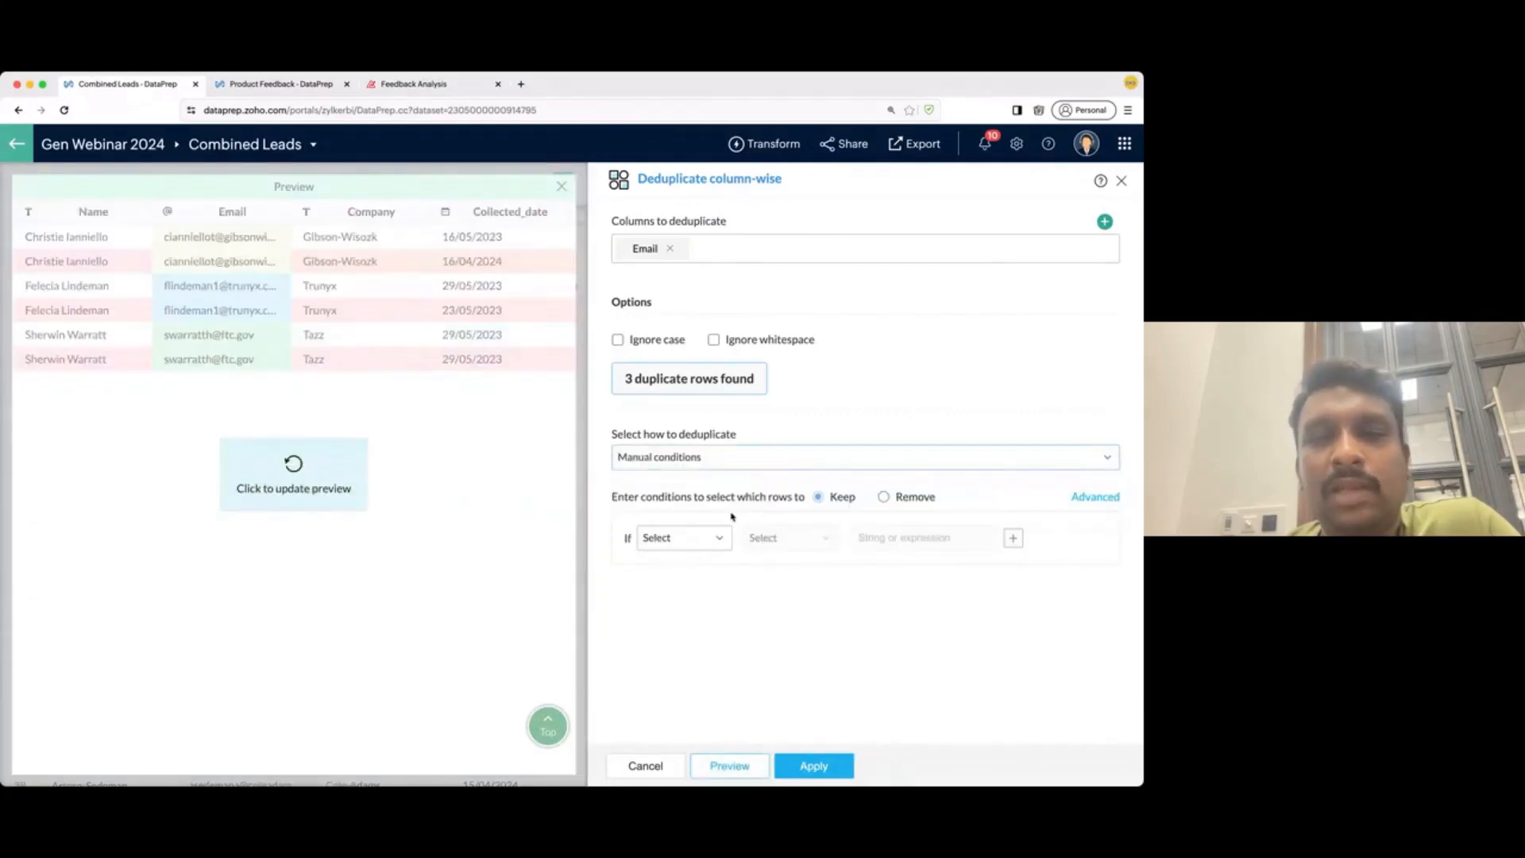
{"action": "left_click", "coordinate": [697, 537]}
{"action": "left_click", "coordinate": [689, 680]}
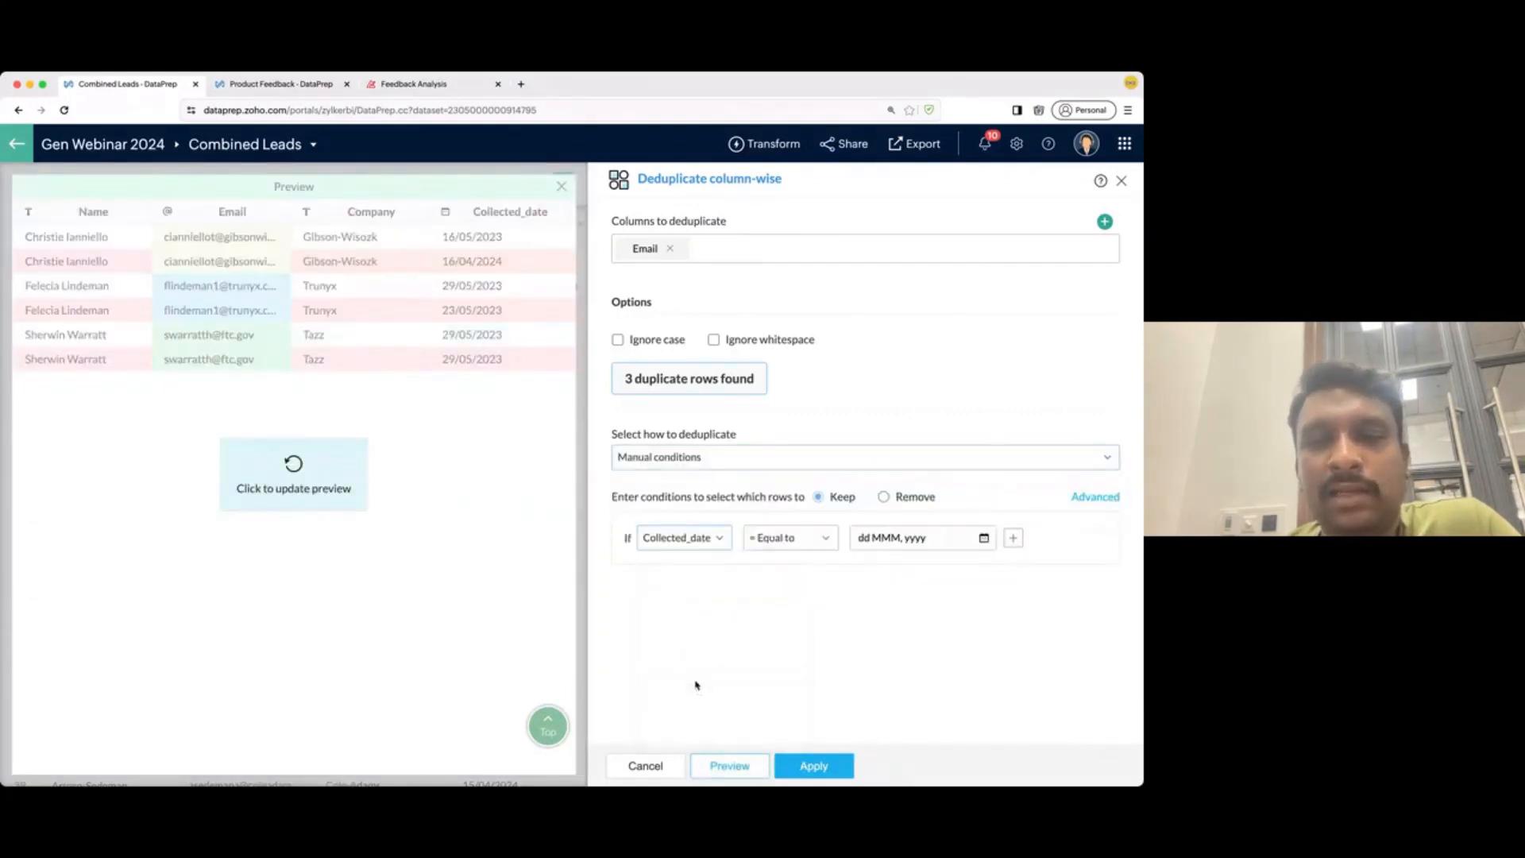
{"action": "left_click", "coordinate": [799, 543]}
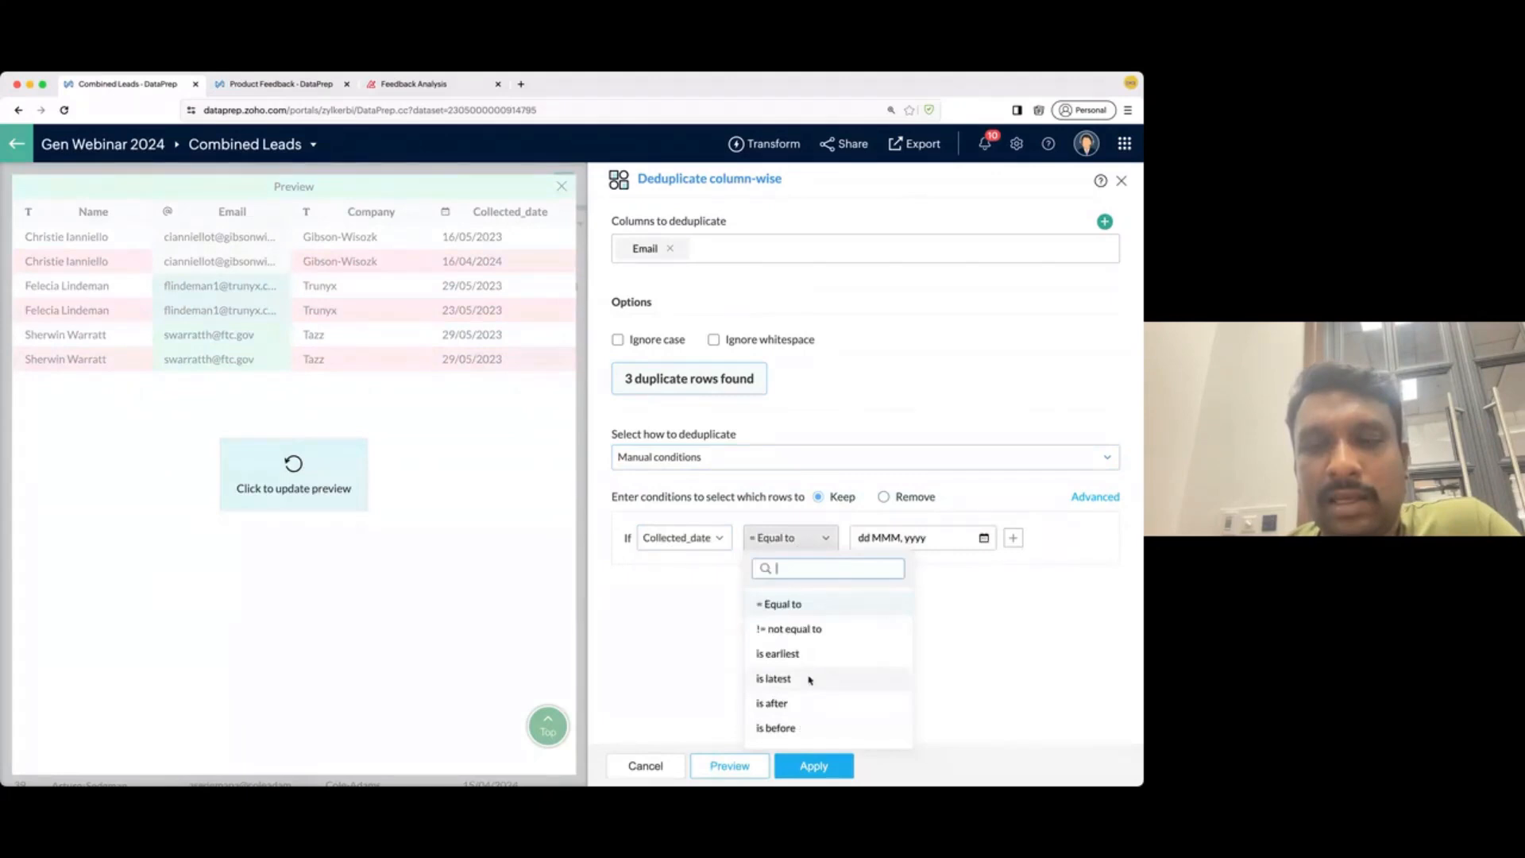
{"action": "left_click", "coordinate": [807, 678]}
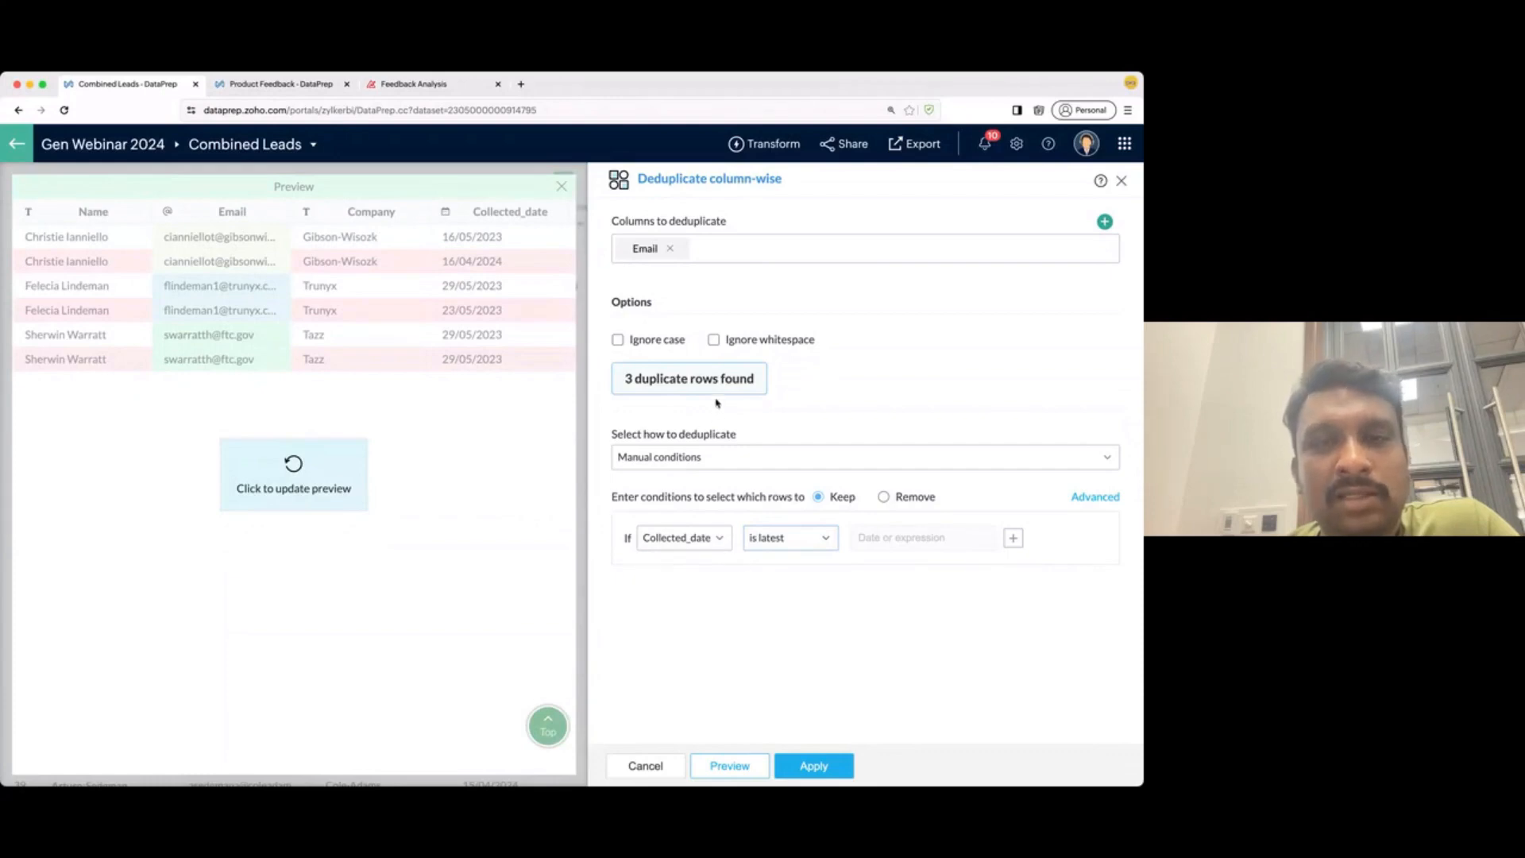
- Switch back to automatic deduplication and remove the 3 duplicate Email rows
{"action": "left_click", "coordinate": [706, 467]}
{"action": "left_click", "coordinate": [697, 489]}
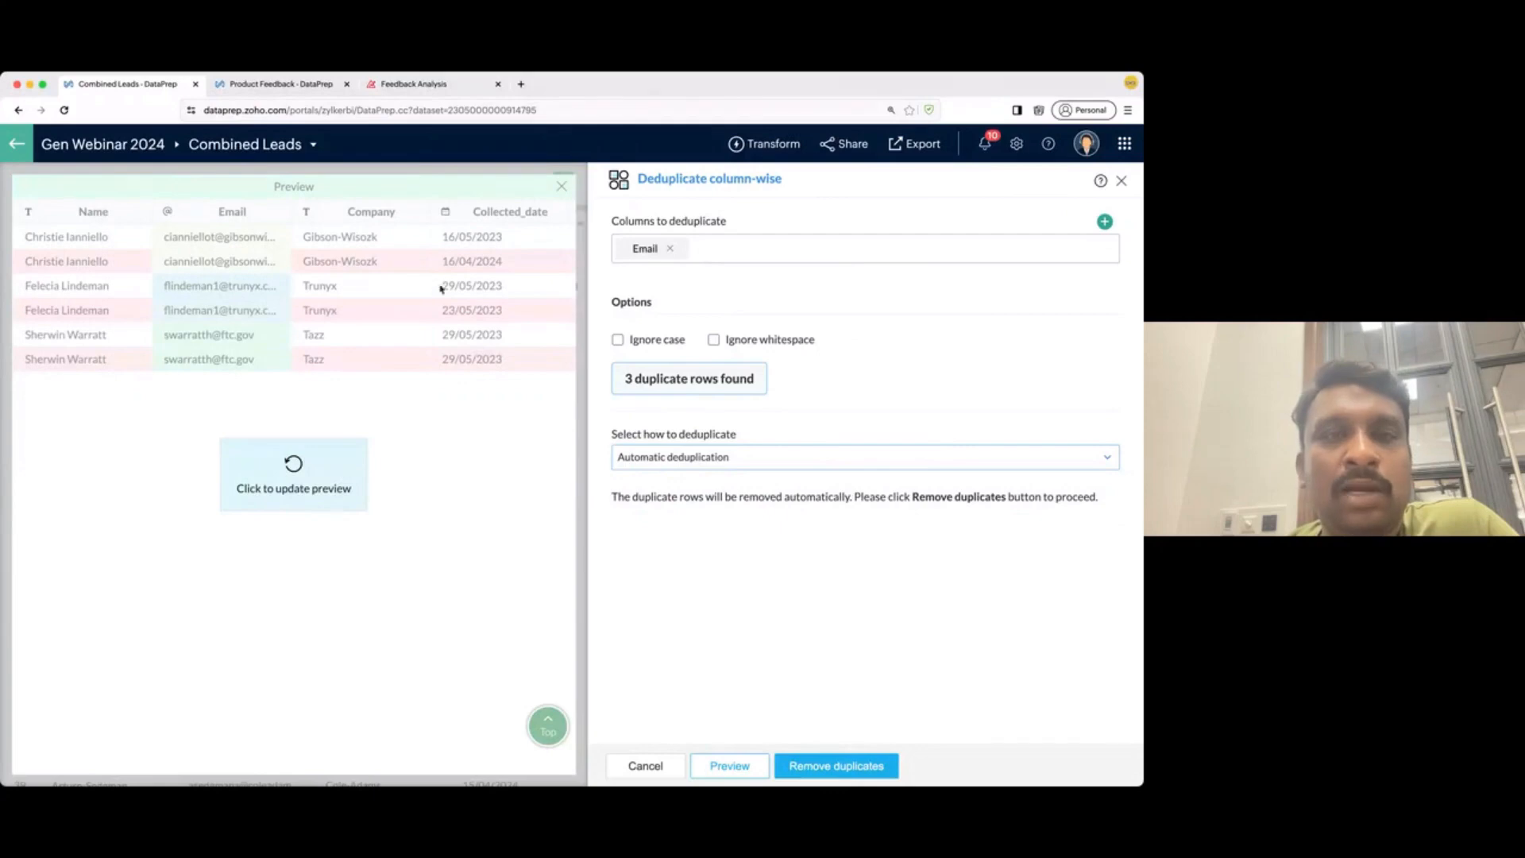
{"action": "left_click", "coordinate": [800, 765]}
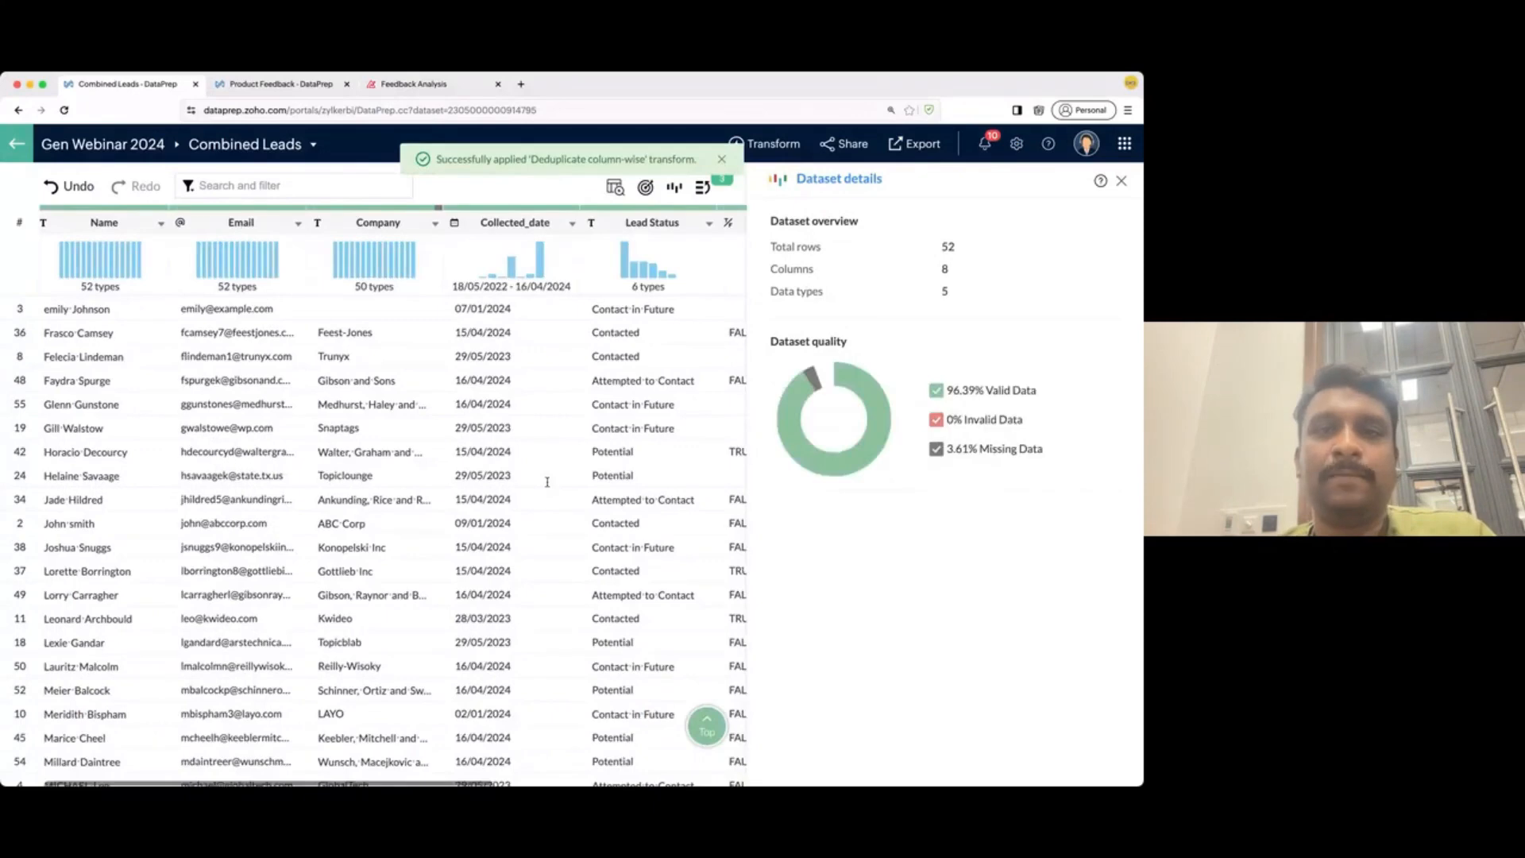
- Check the 52-row deduplicated Combined Leads grid, then open Gen Webinar 2024 in a new tab
{"action": "scroll", "coordinate": [548, 481], "scroll_direction": "right", "scroll_amount": 5}
{"action": "scroll", "coordinate": [547, 482], "scroll_direction": "right", "scroll_amount": 5}
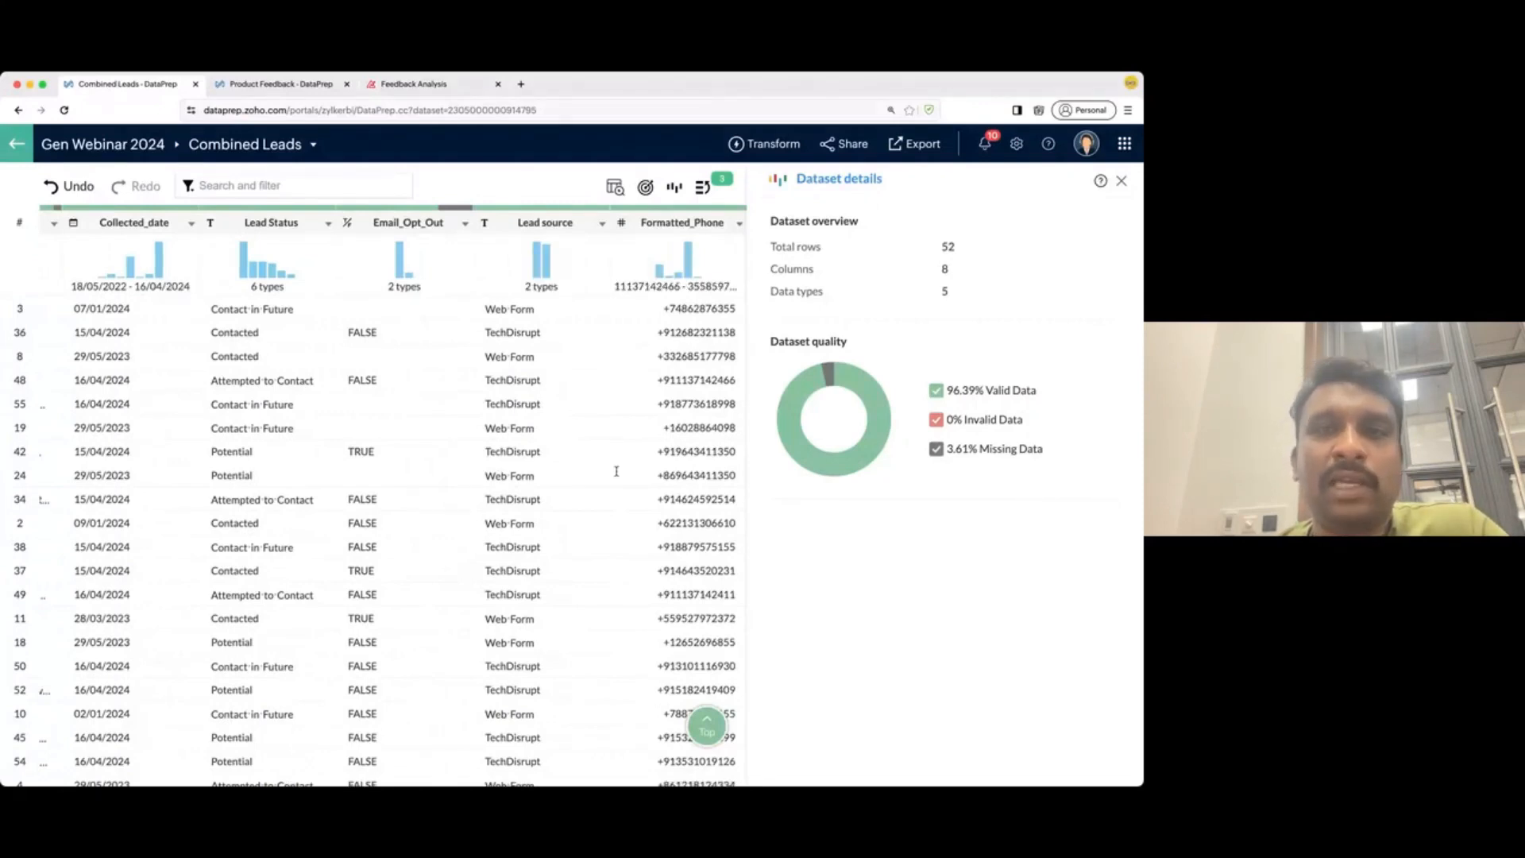
{"action": "scroll", "coordinate": [612, 473], "scroll_direction": "left", "scroll_amount": 10}
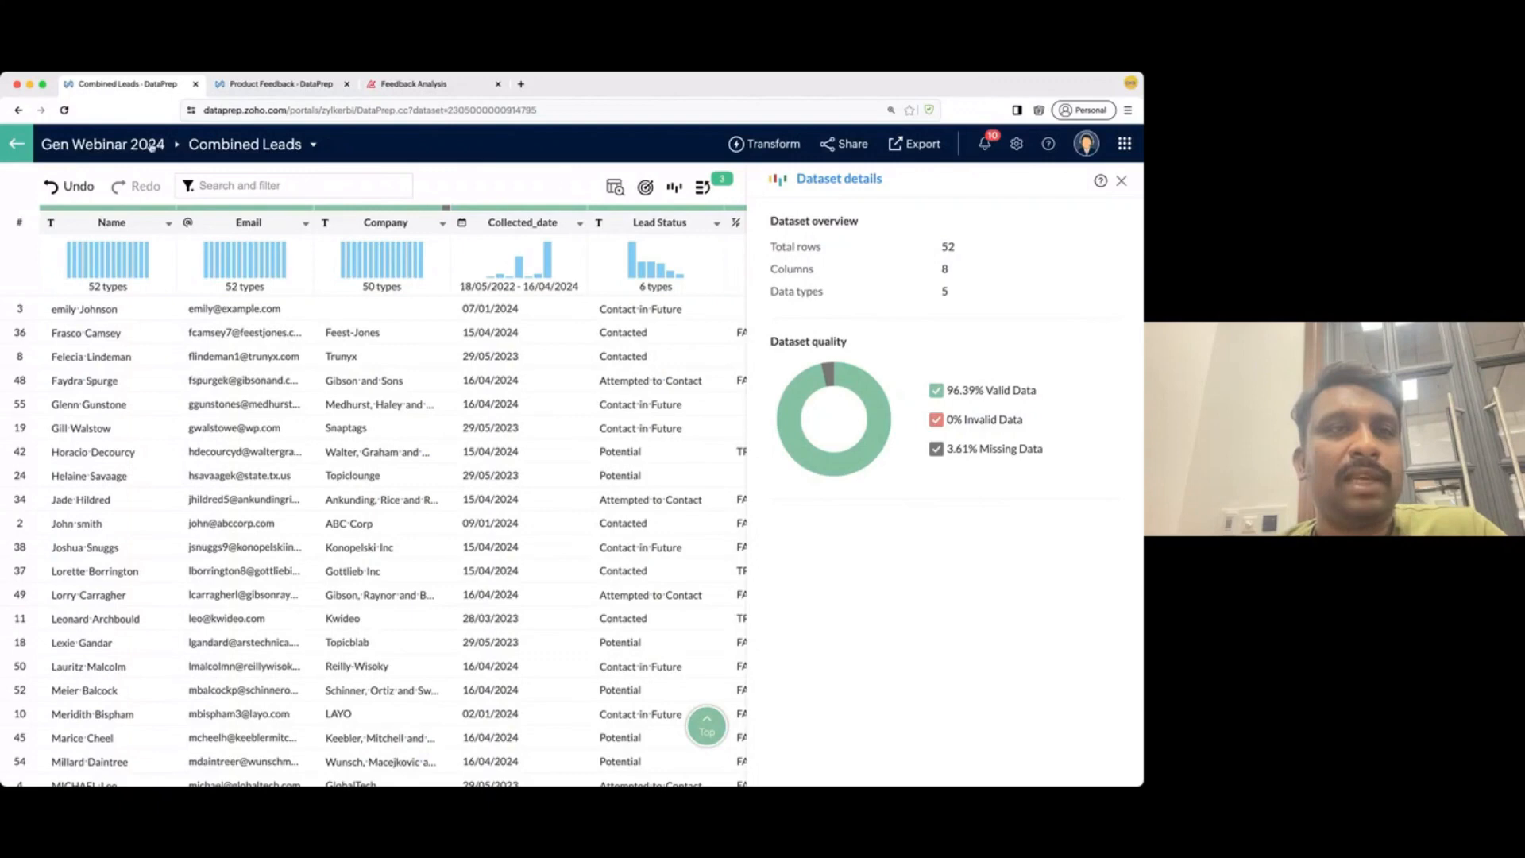
{"action": "left_click", "coordinate": [149, 146], "text": "super"}
- Open CompanyDetails.csv (58 rows, 6 columns) in the new tab, scan its columns, then return to Combined Leads
{"action": "left_click", "coordinate": [279, 85]}
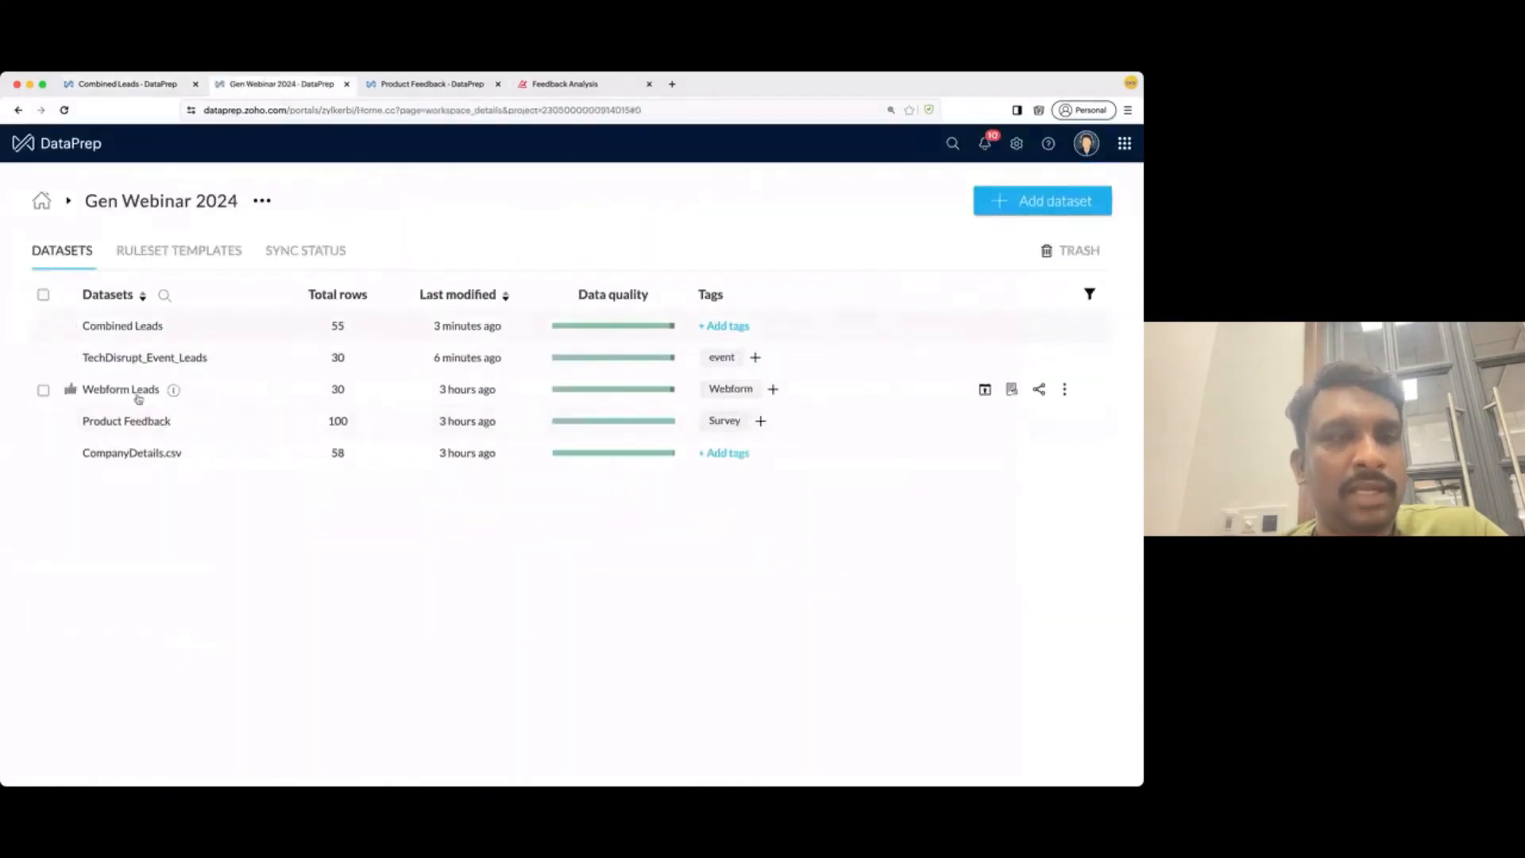
{"action": "left_click", "coordinate": [139, 455]}
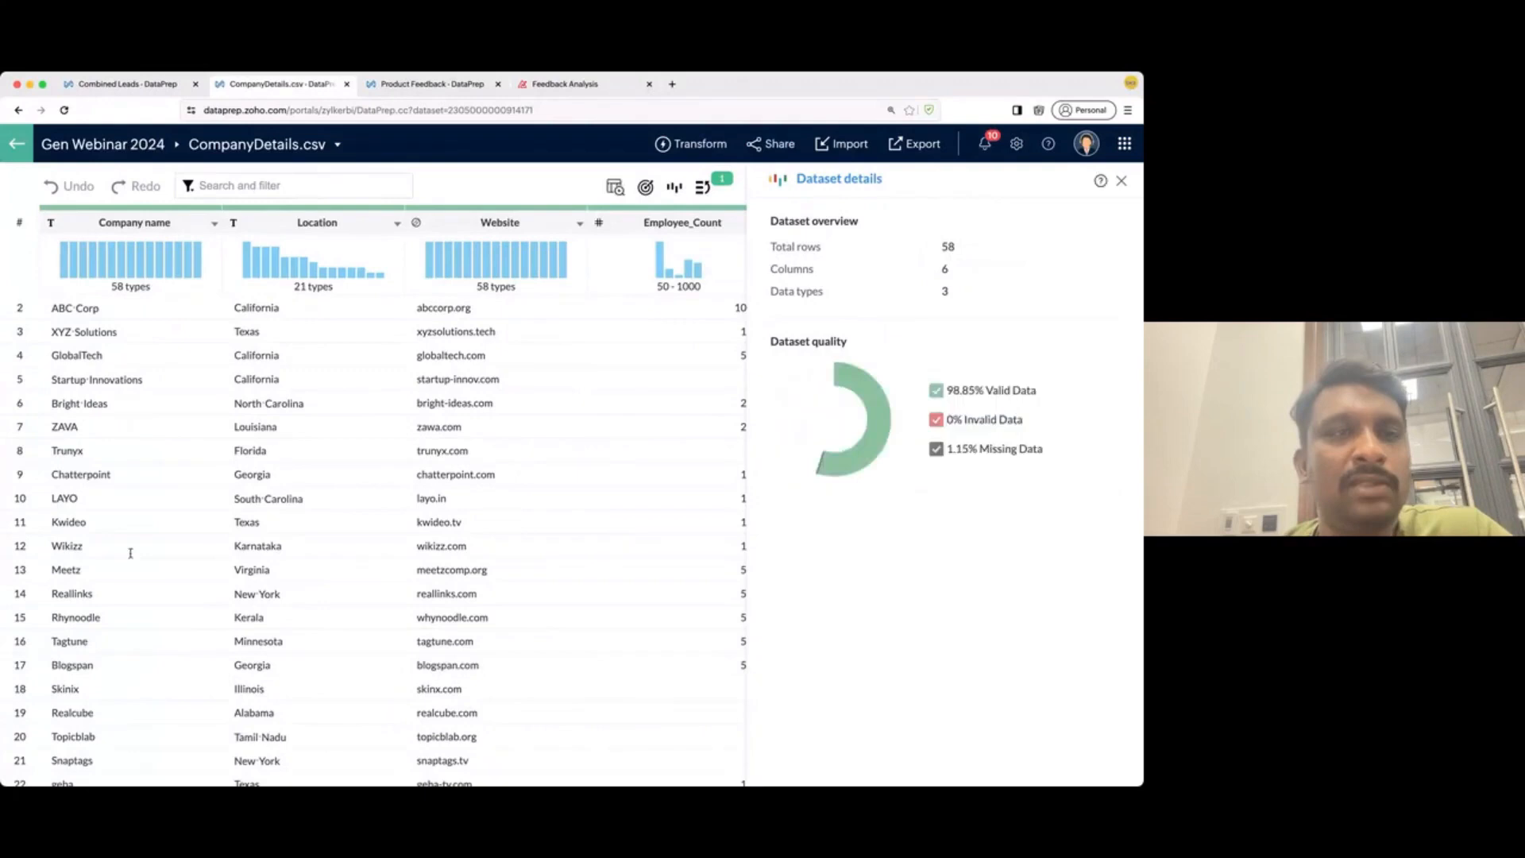
{"action": "scroll", "coordinate": [313, 474], "scroll_direction": "right", "scroll_amount": 5}
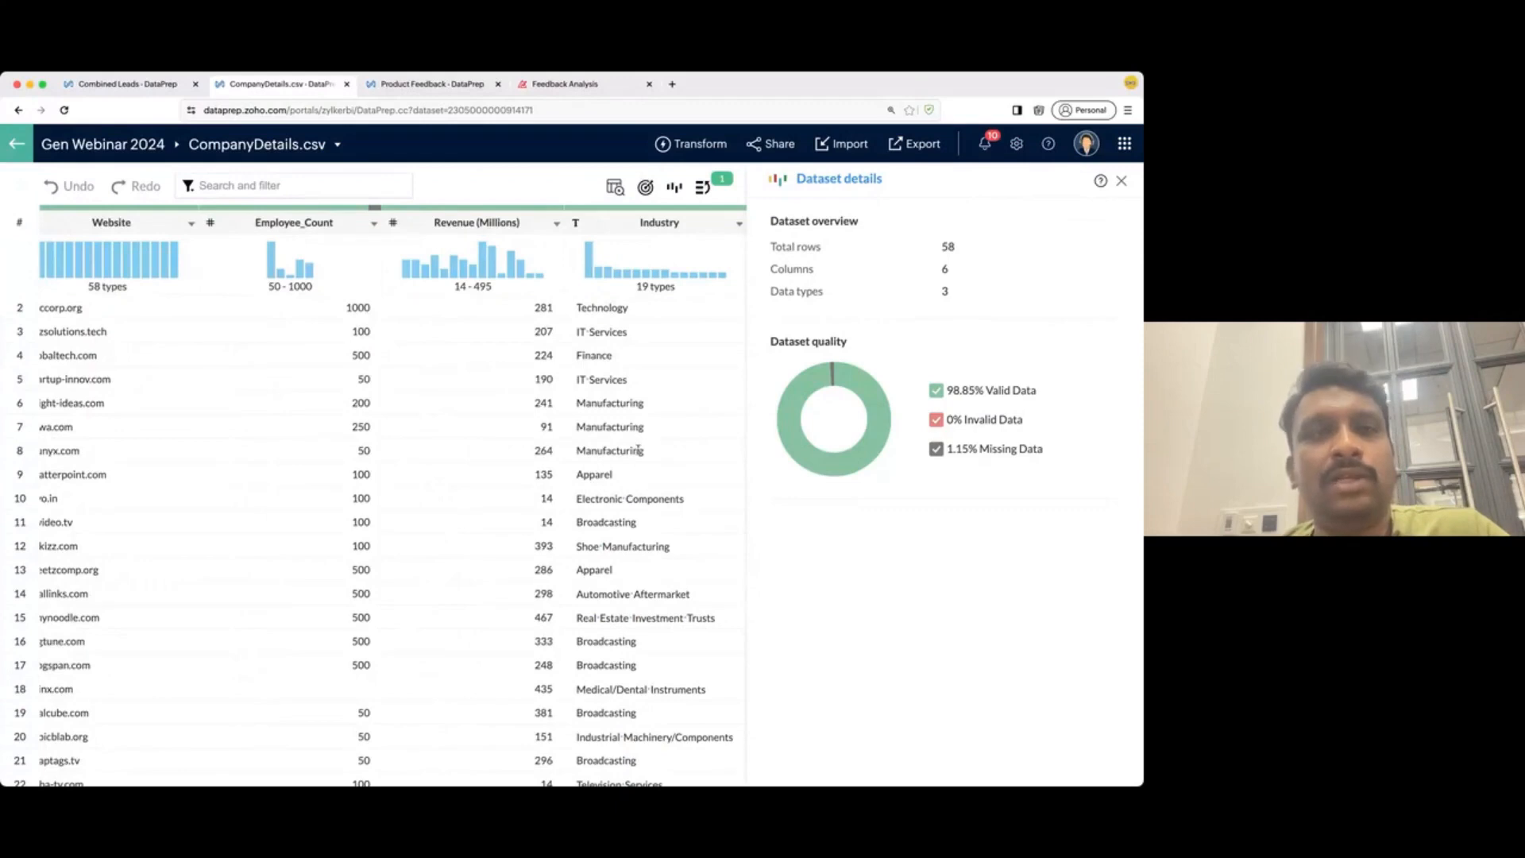
{"action": "left_click", "coordinate": [148, 85]}
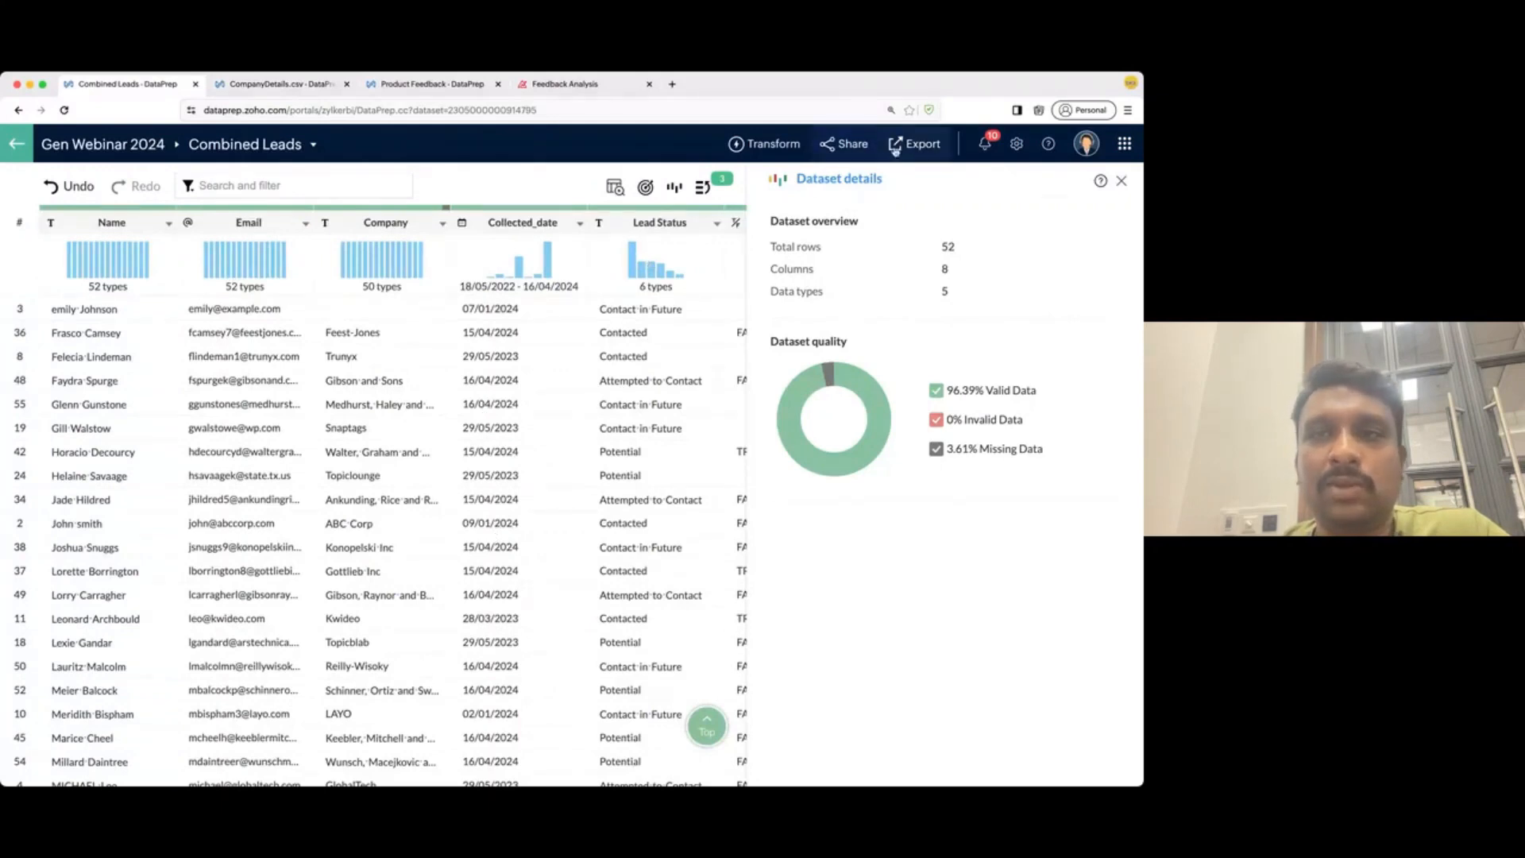
- Start a left join of Combined Leads with the CompanyDetails.csv dataset
{"action": "left_click", "coordinate": [774, 148]}
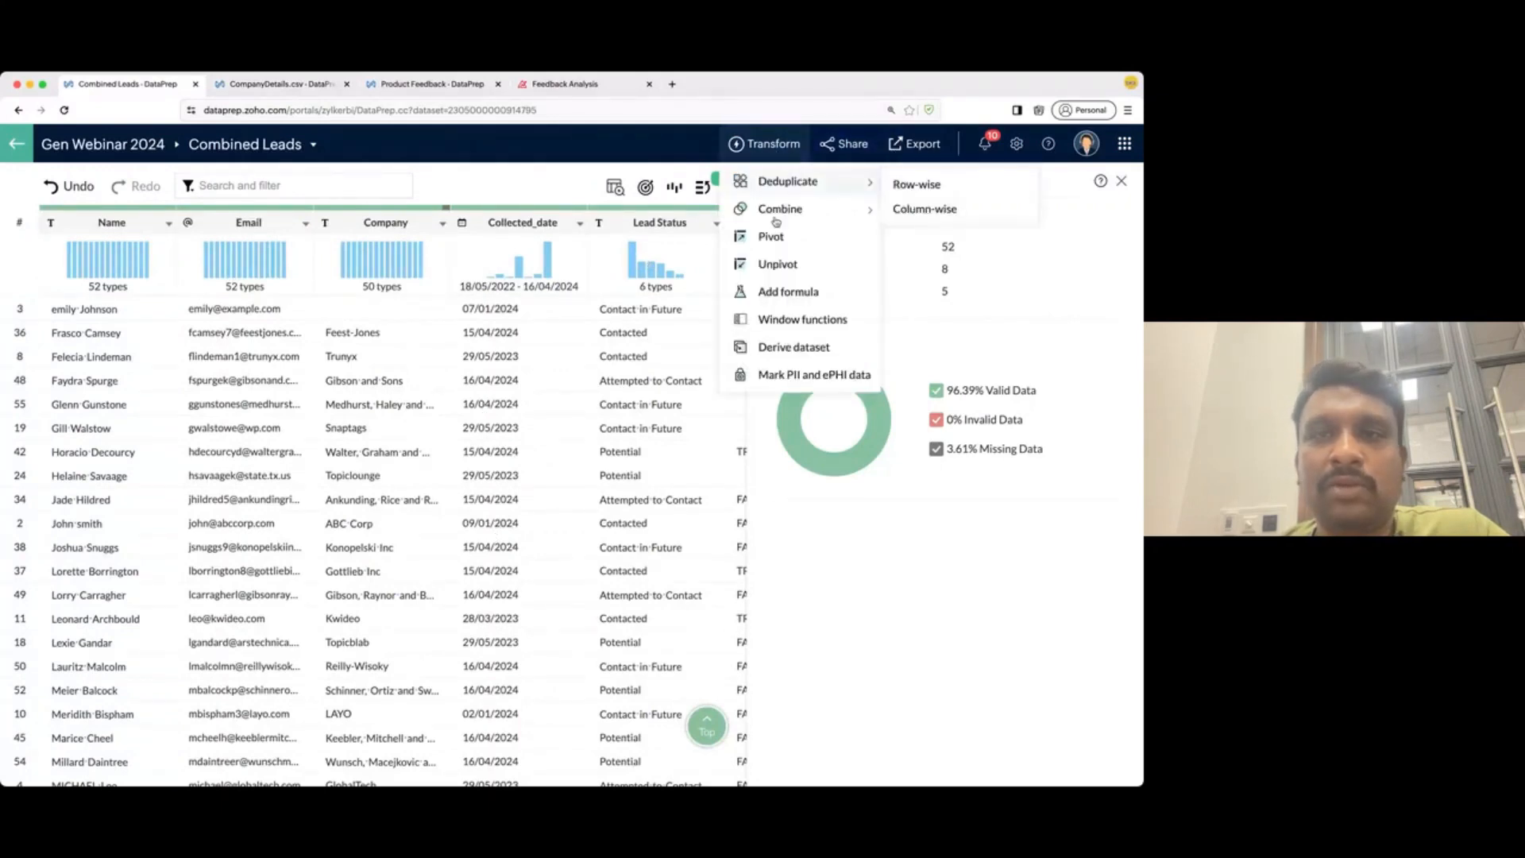
{"action": "mouse_move", "coordinate": [788, 213]}
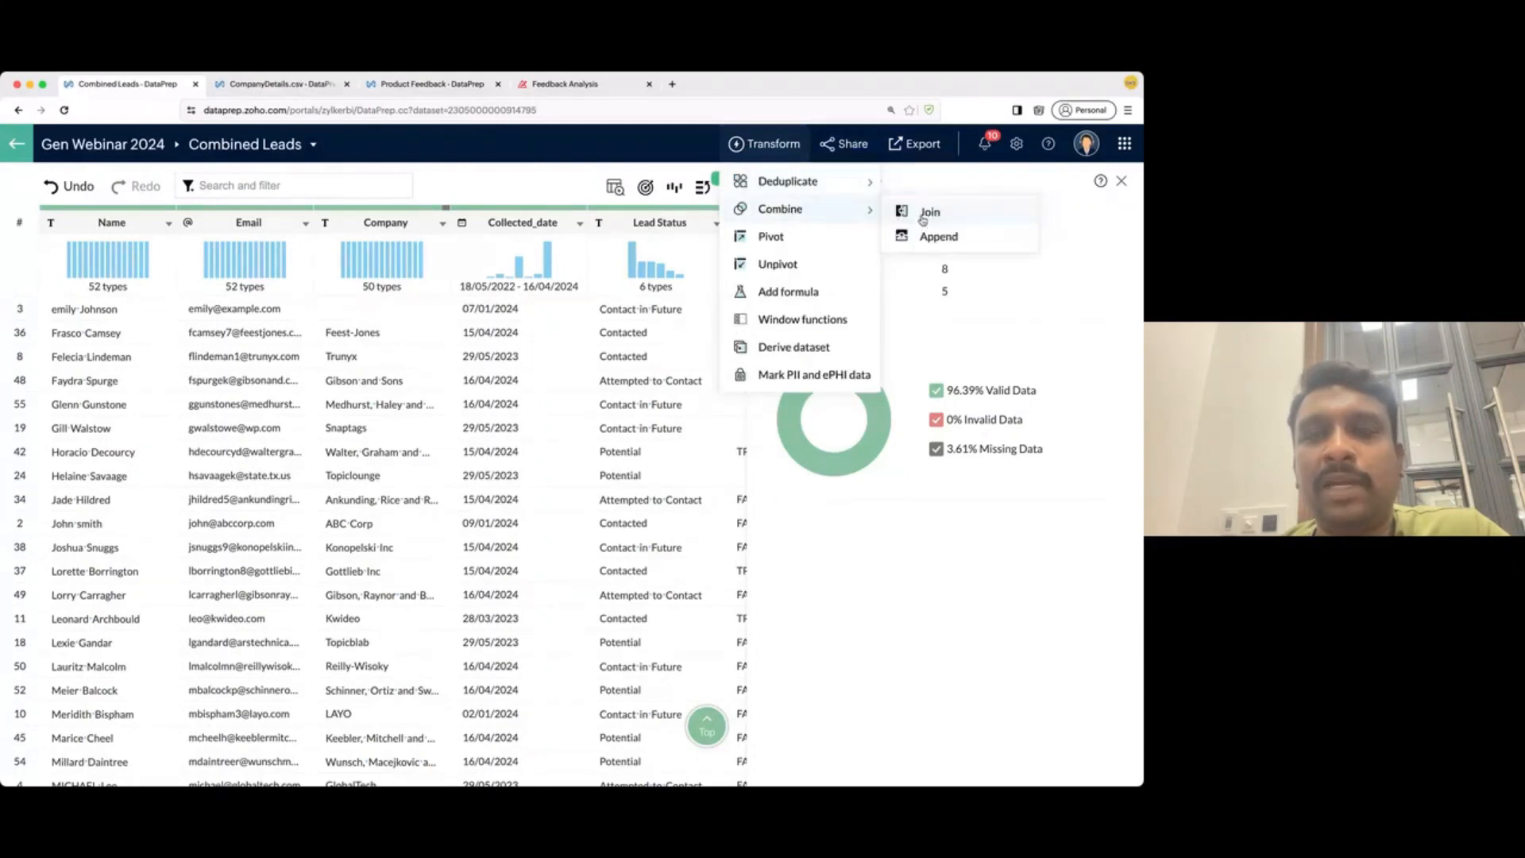
{"action": "left_click", "coordinate": [927, 212]}
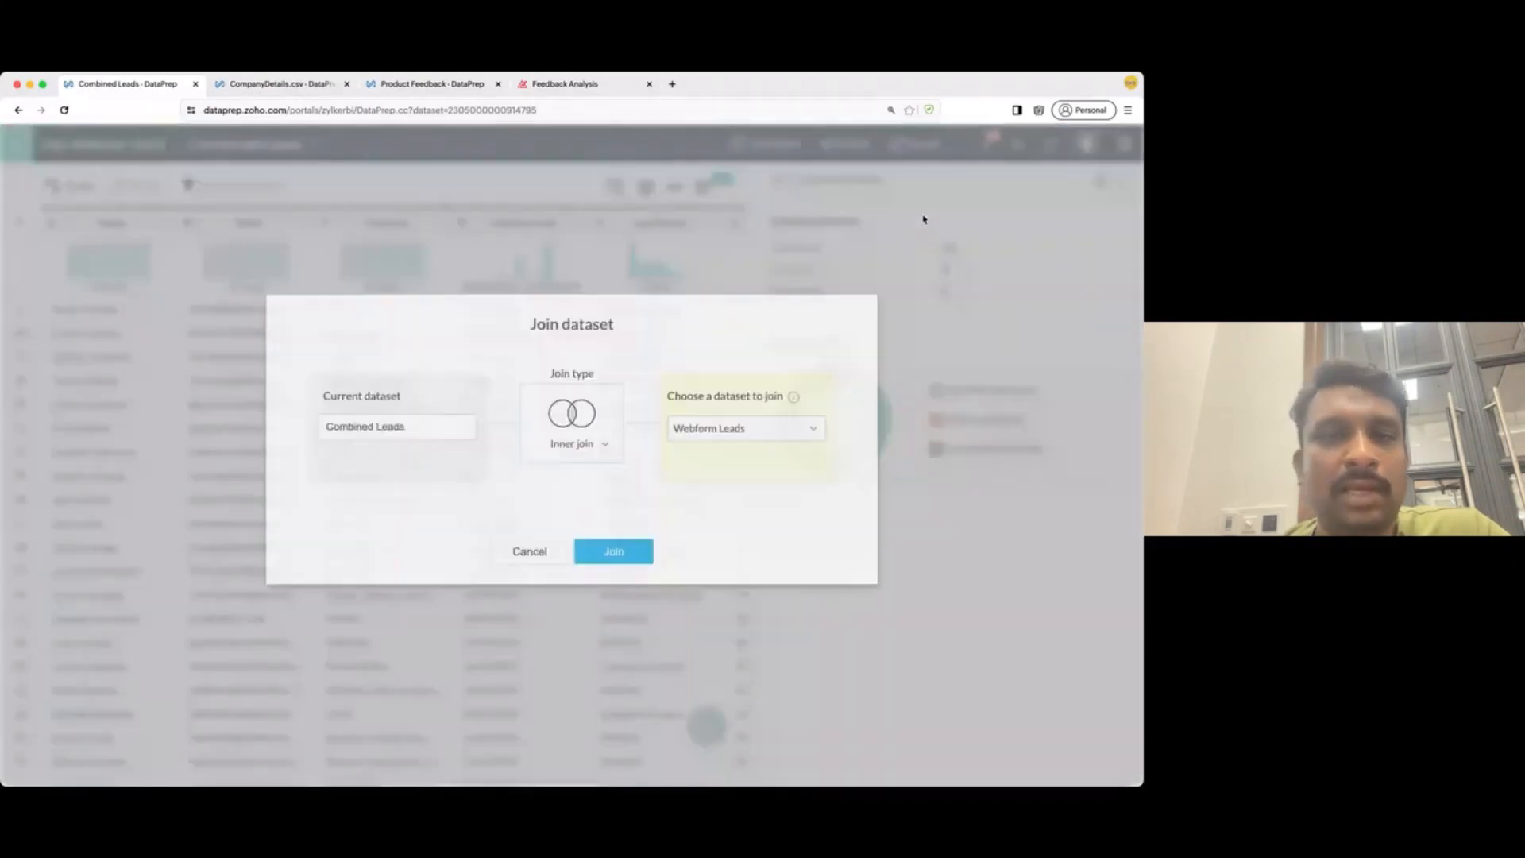
{"action": "left_click", "coordinate": [714, 450]}
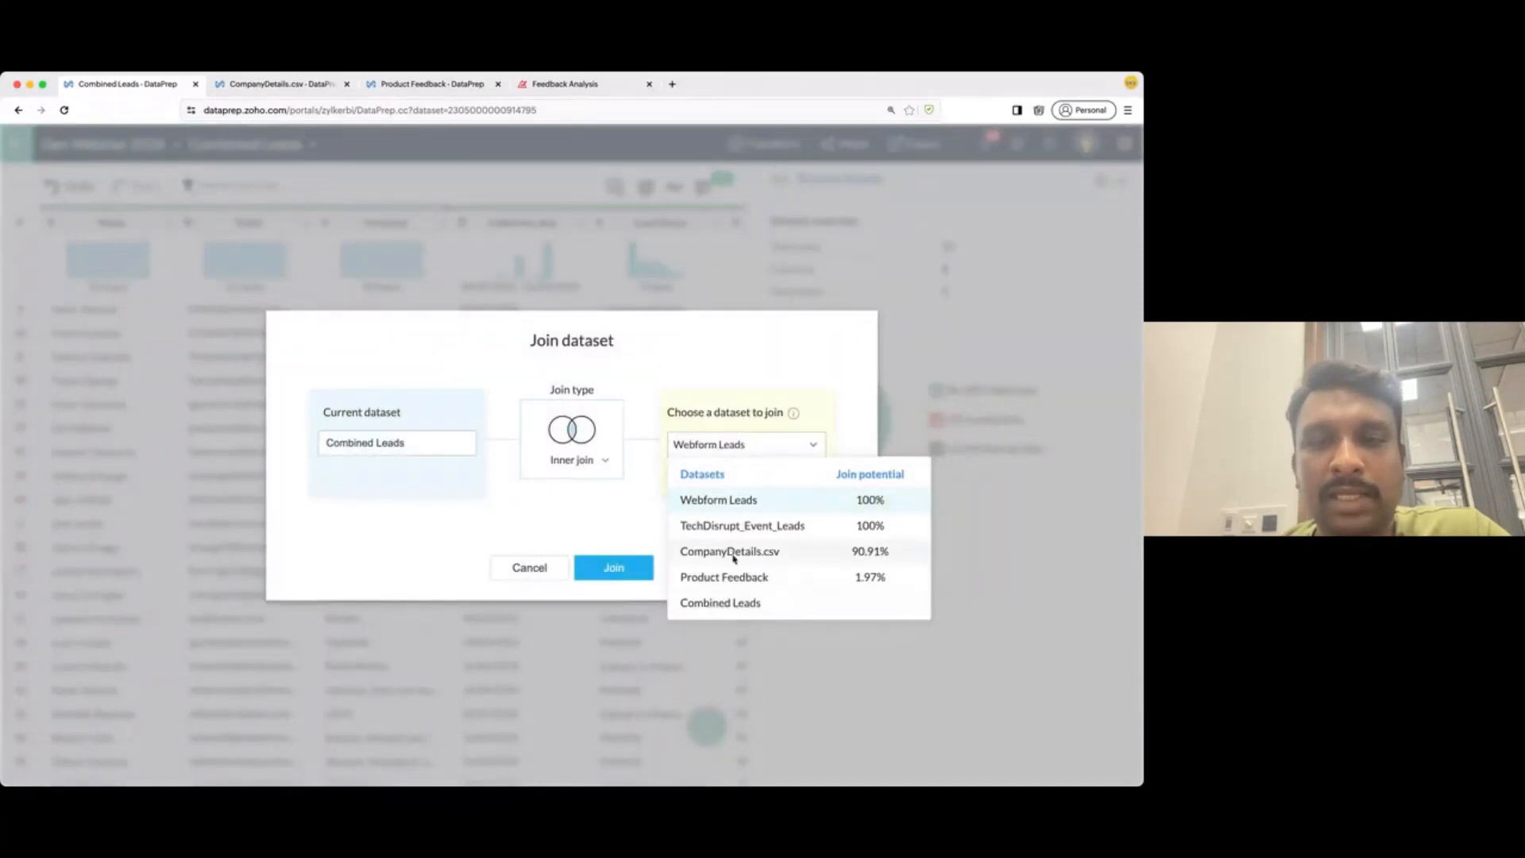
{"action": "left_click", "coordinate": [733, 557]}
{"action": "left_click", "coordinate": [550, 451]}
{"action": "left_click", "coordinate": [644, 520]}
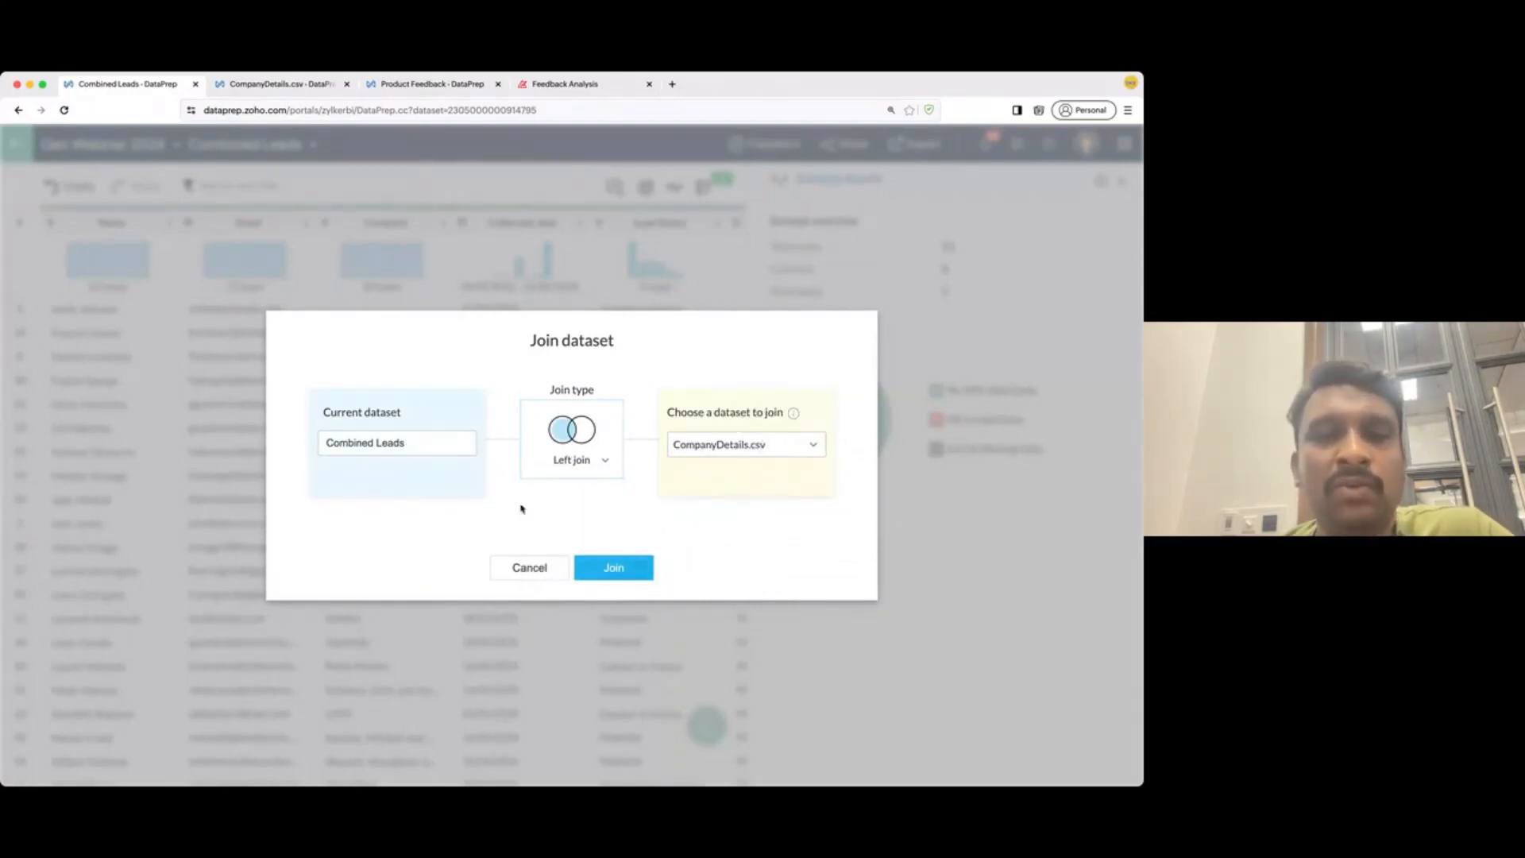
{"action": "left_click", "coordinate": [613, 568]}
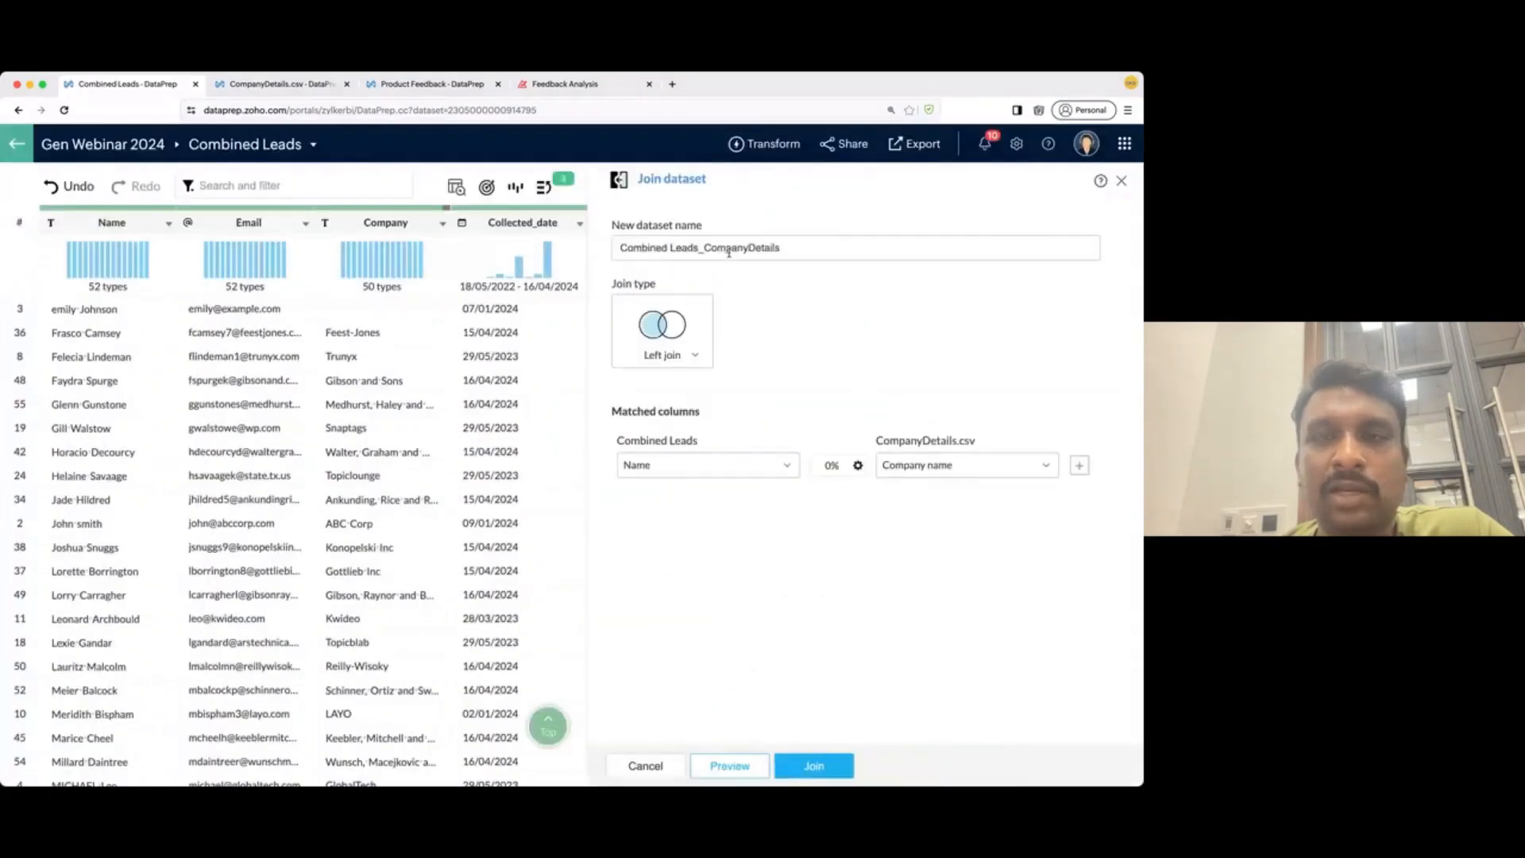
- Name the joined dataset 'Enriched Leads' and match Company to Company name (90.91%)
{"action": "triple_click", "coordinate": [734, 247]}
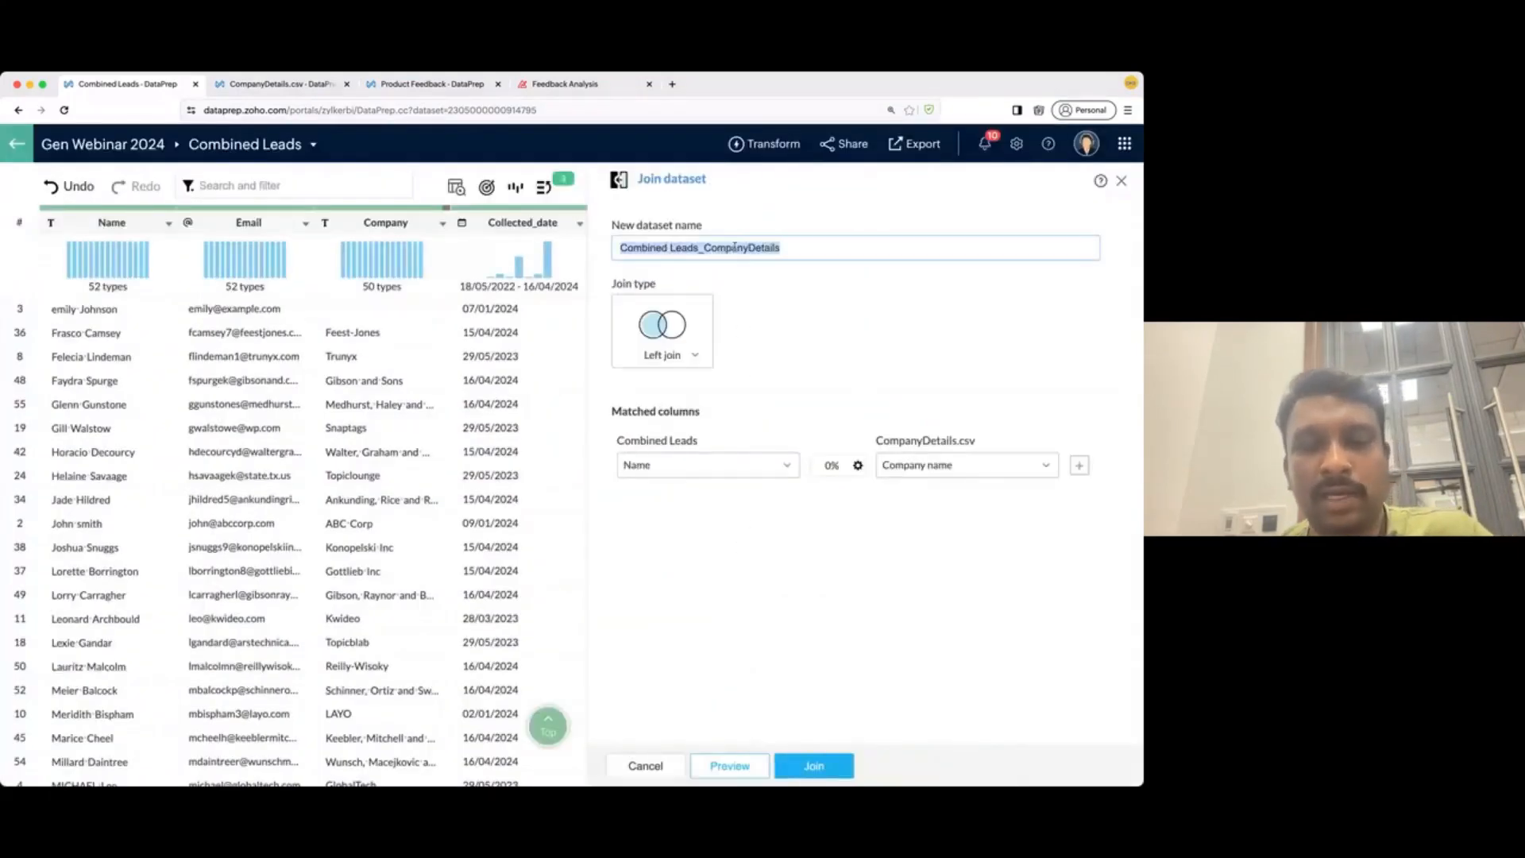
{"action": "type", "text": "Enriched Leads"}
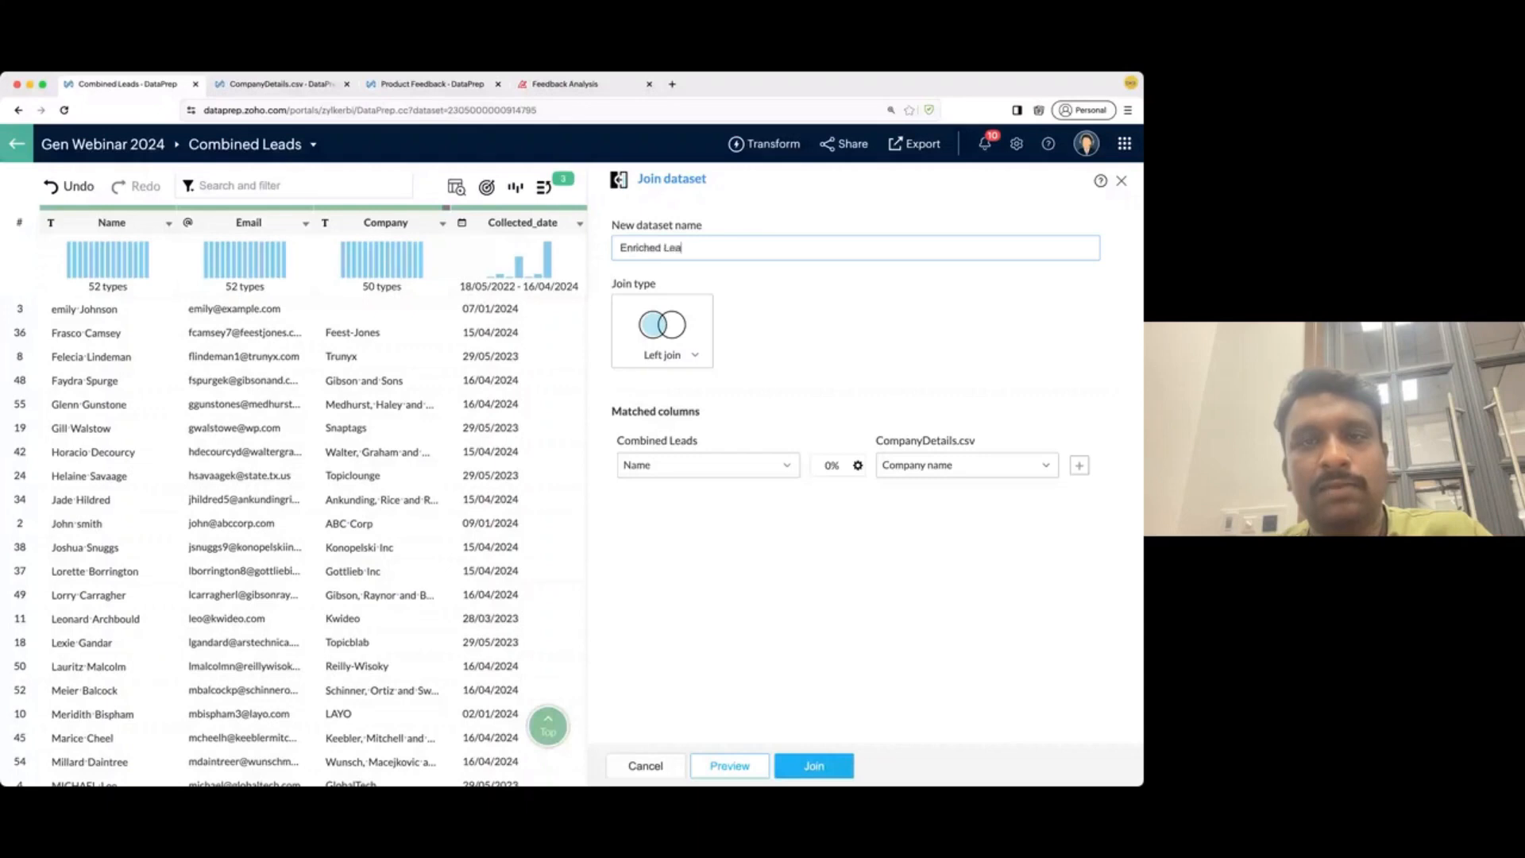
{"action": "left_click", "coordinate": [765, 460]}
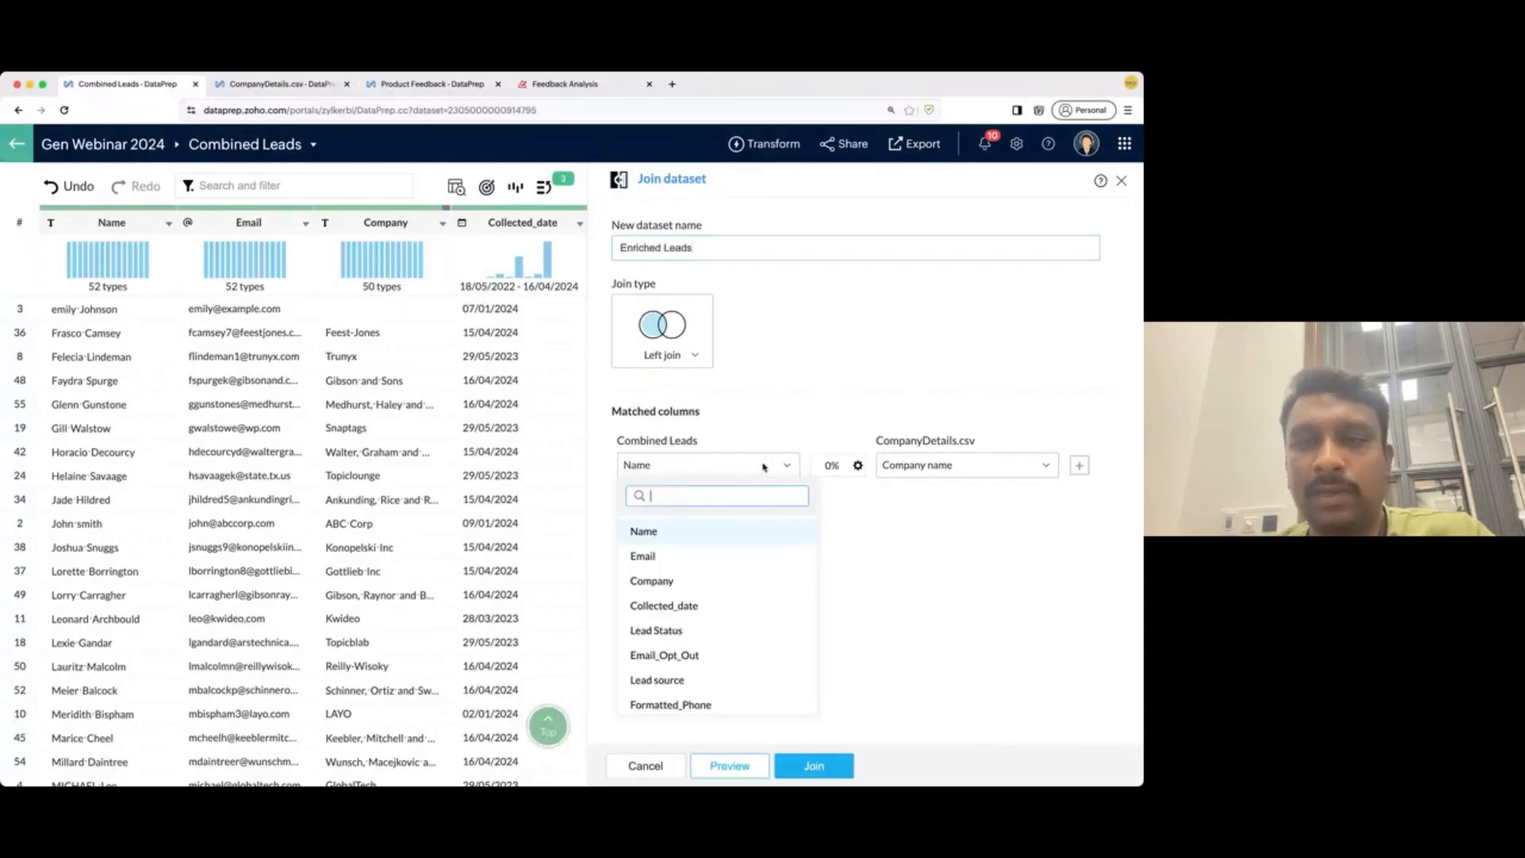
{"action": "scroll", "coordinate": [692, 692], "scroll_direction": "down", "scroll_amount": 1}
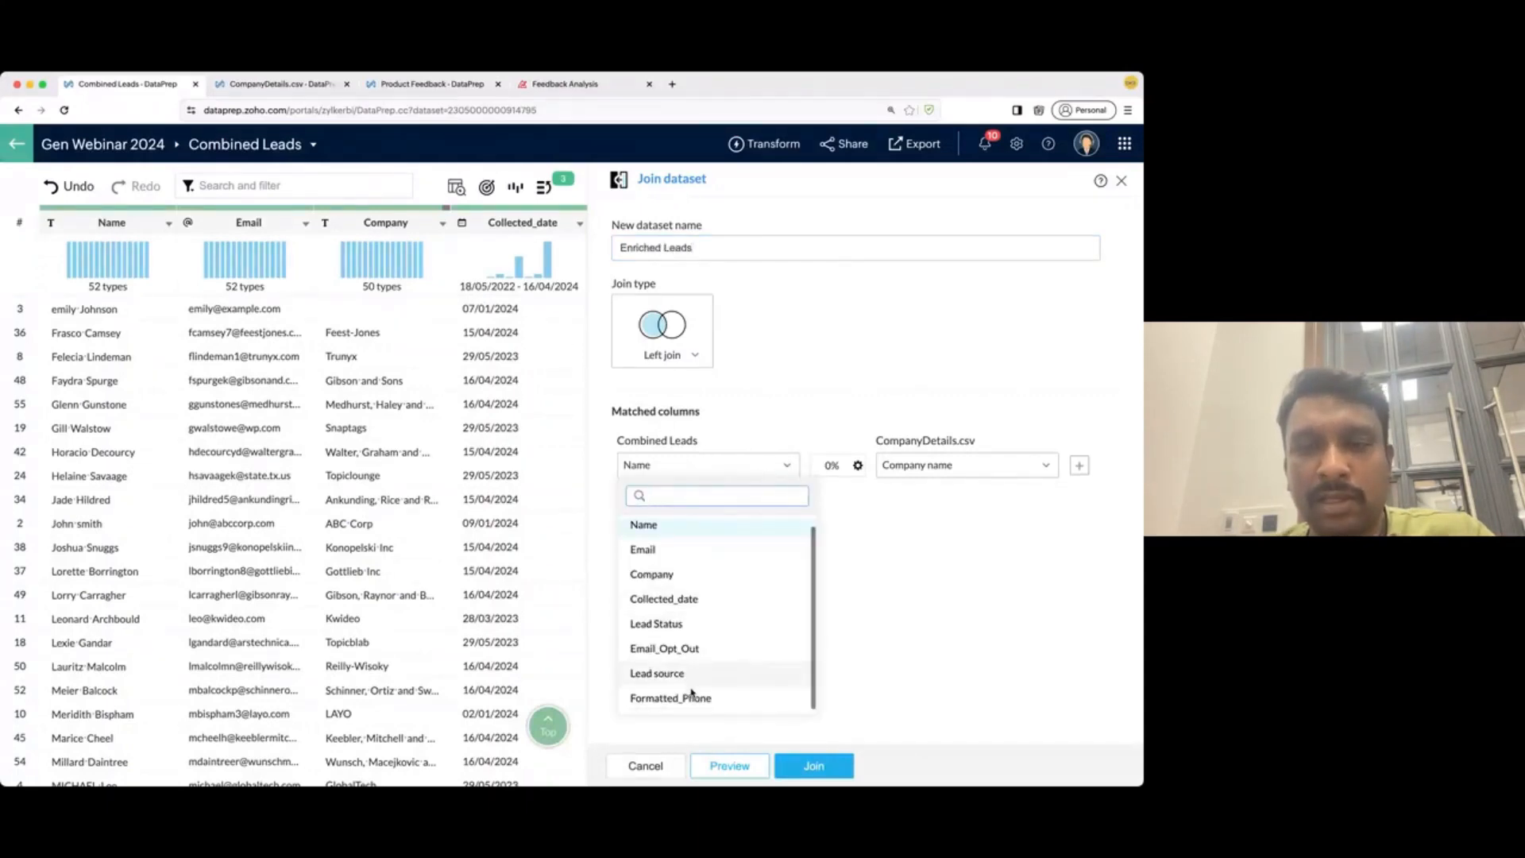
{"action": "left_click", "coordinate": [696, 584]}
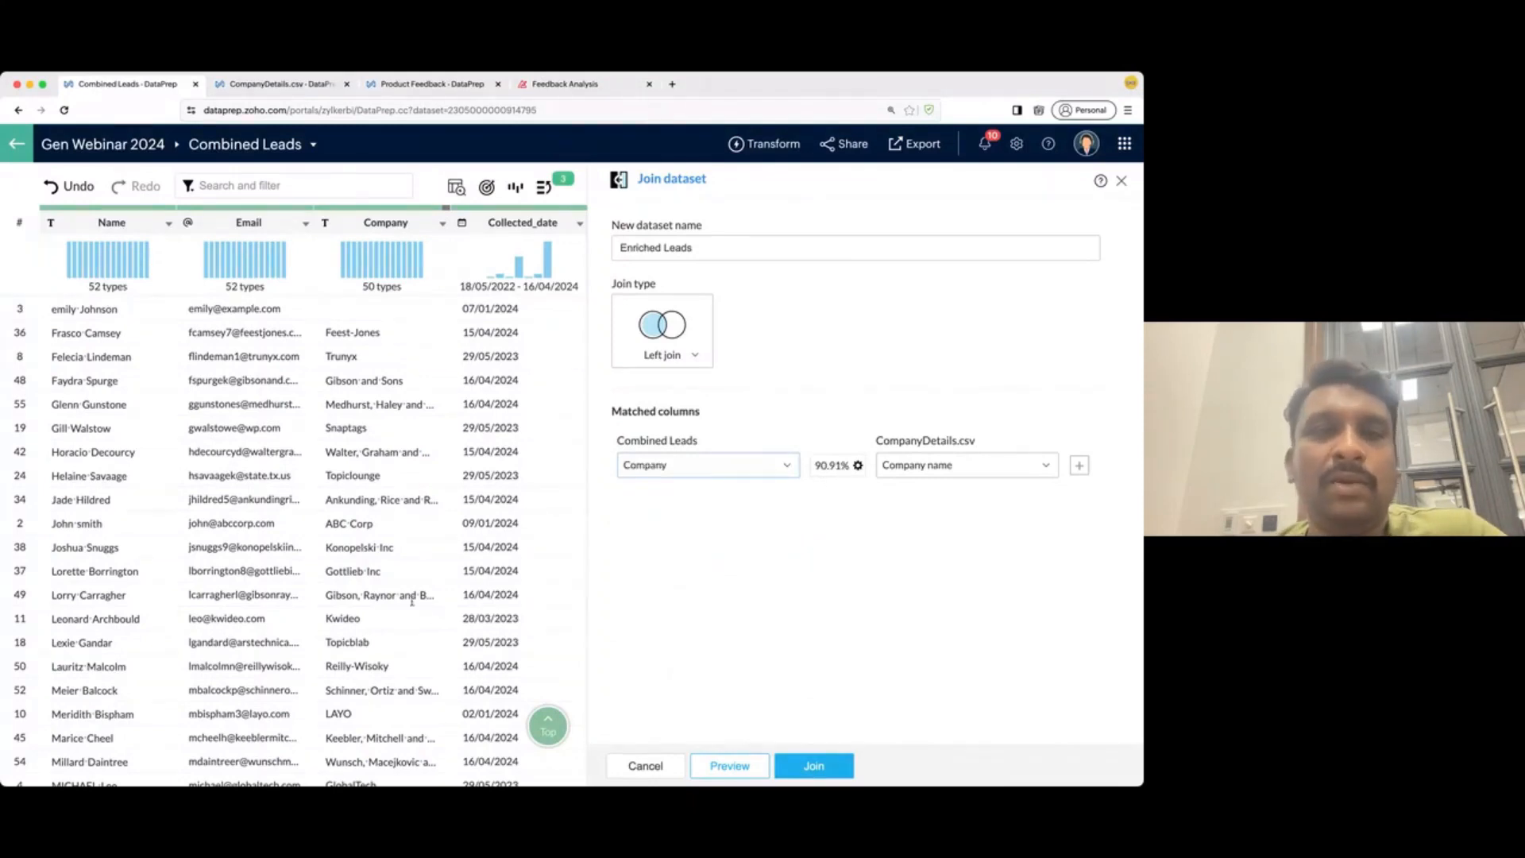
{"action": "scroll", "coordinate": [463, 603], "scroll_direction": "right", "scroll_amount": 1}
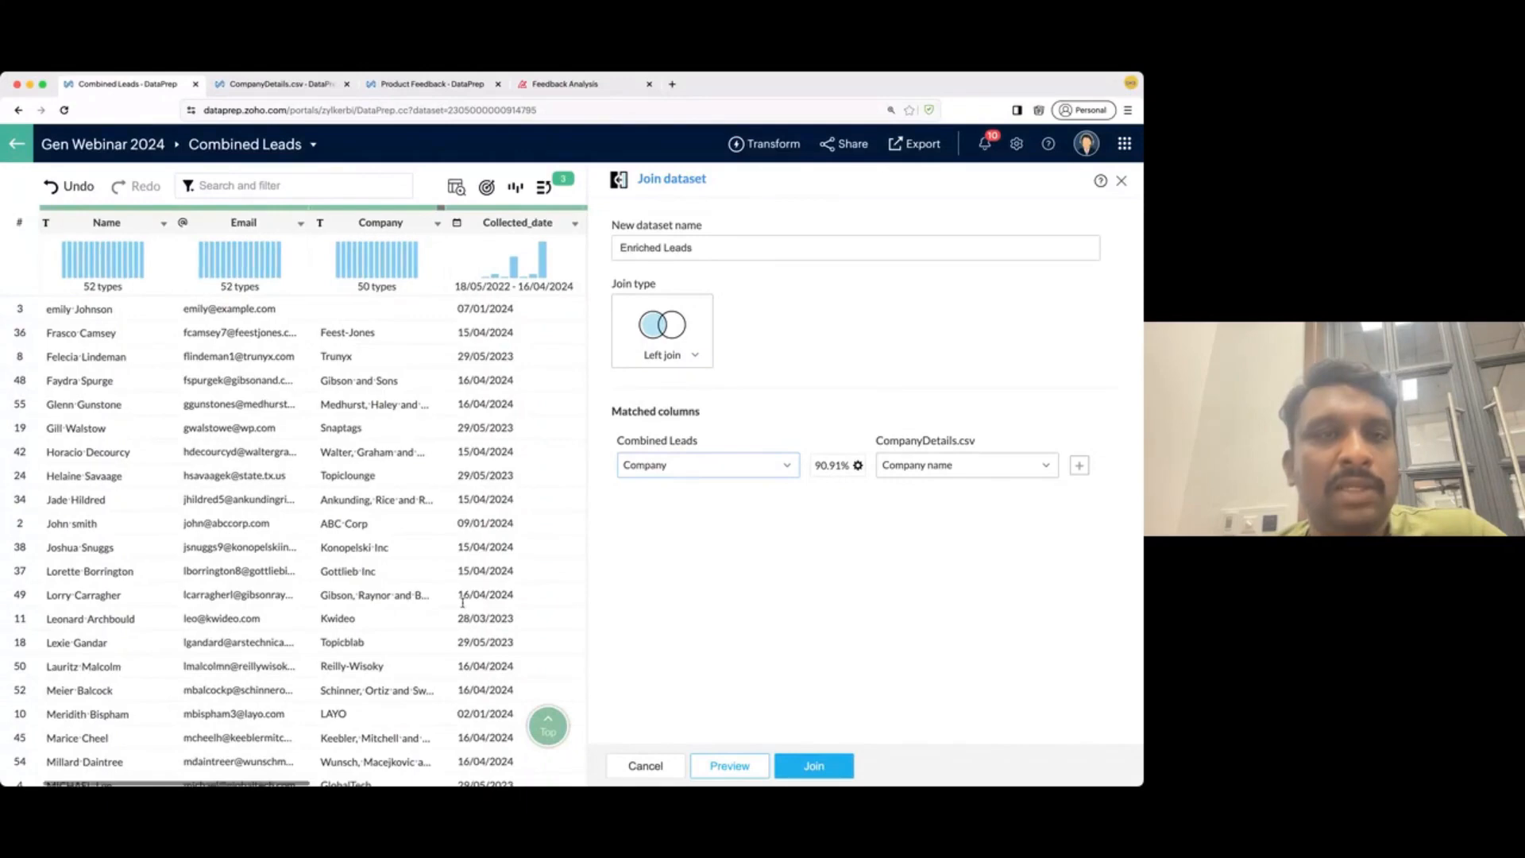
{"action": "scroll", "coordinate": [462, 602], "scroll_direction": "right", "scroll_amount": 3}
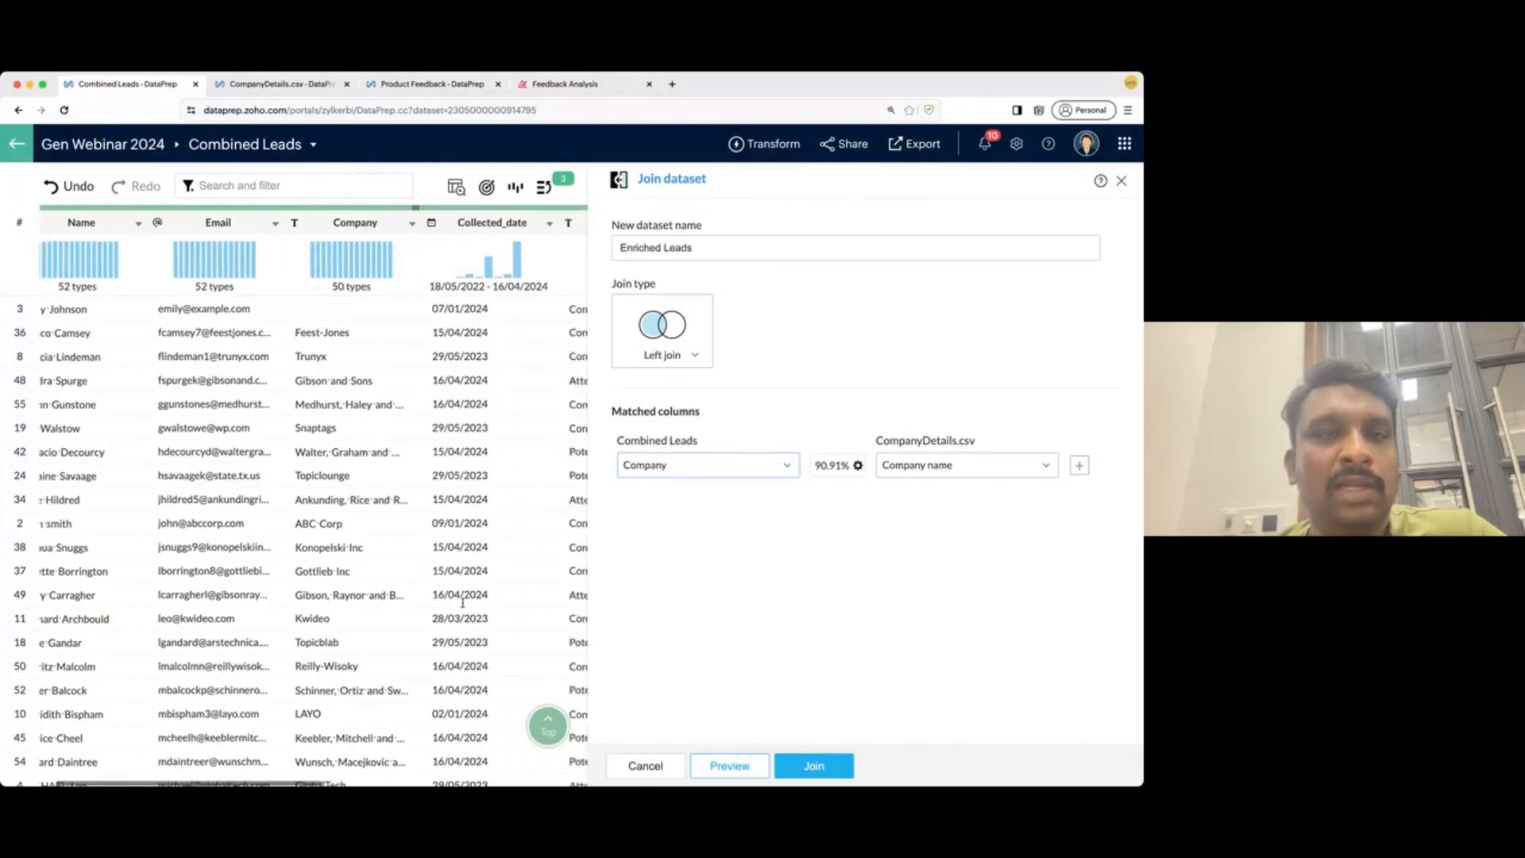
- Preview the join, drop the duplicate Company name column, and run the join
{"action": "left_click", "coordinate": [730, 765]}
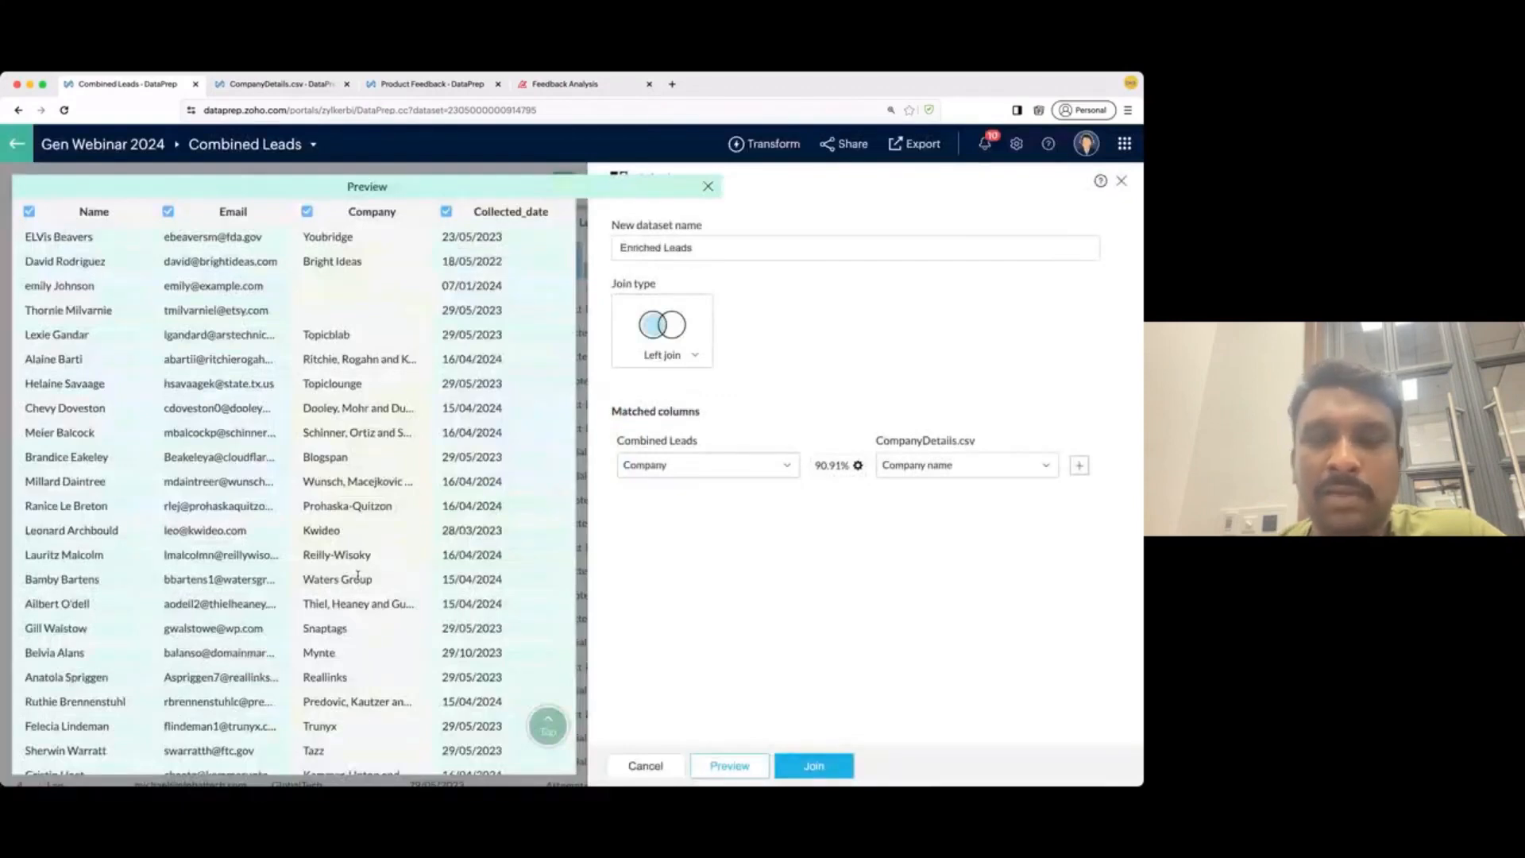
{"action": "key", "text": "super+minus"}
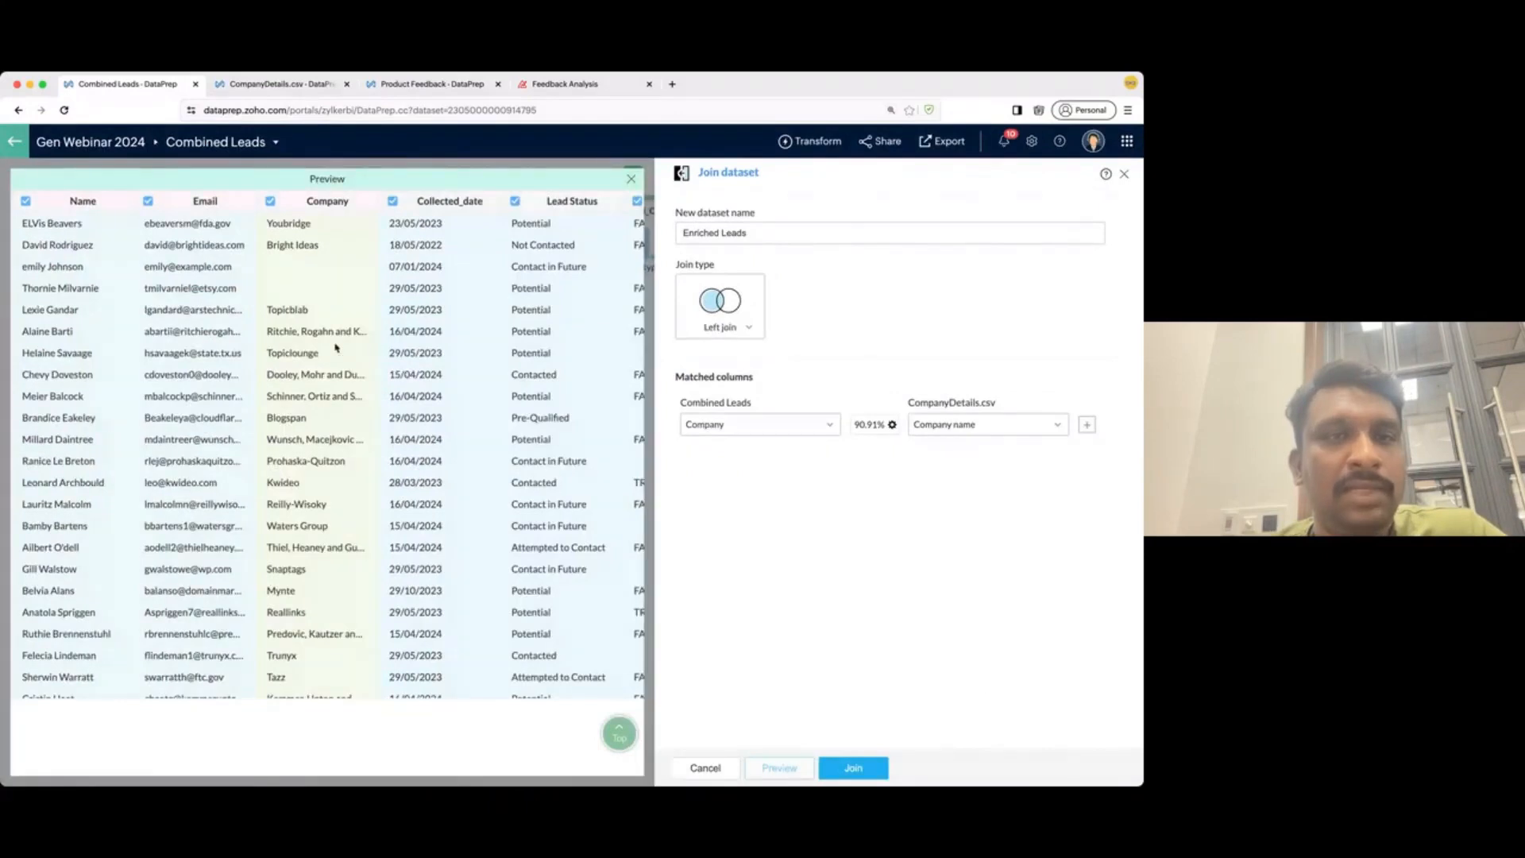
{"action": "scroll", "coordinate": [339, 347], "scroll_direction": "right", "scroll_amount": 5}
{"action": "scroll", "coordinate": [342, 346], "scroll_direction": "right", "scroll_amount": 5}
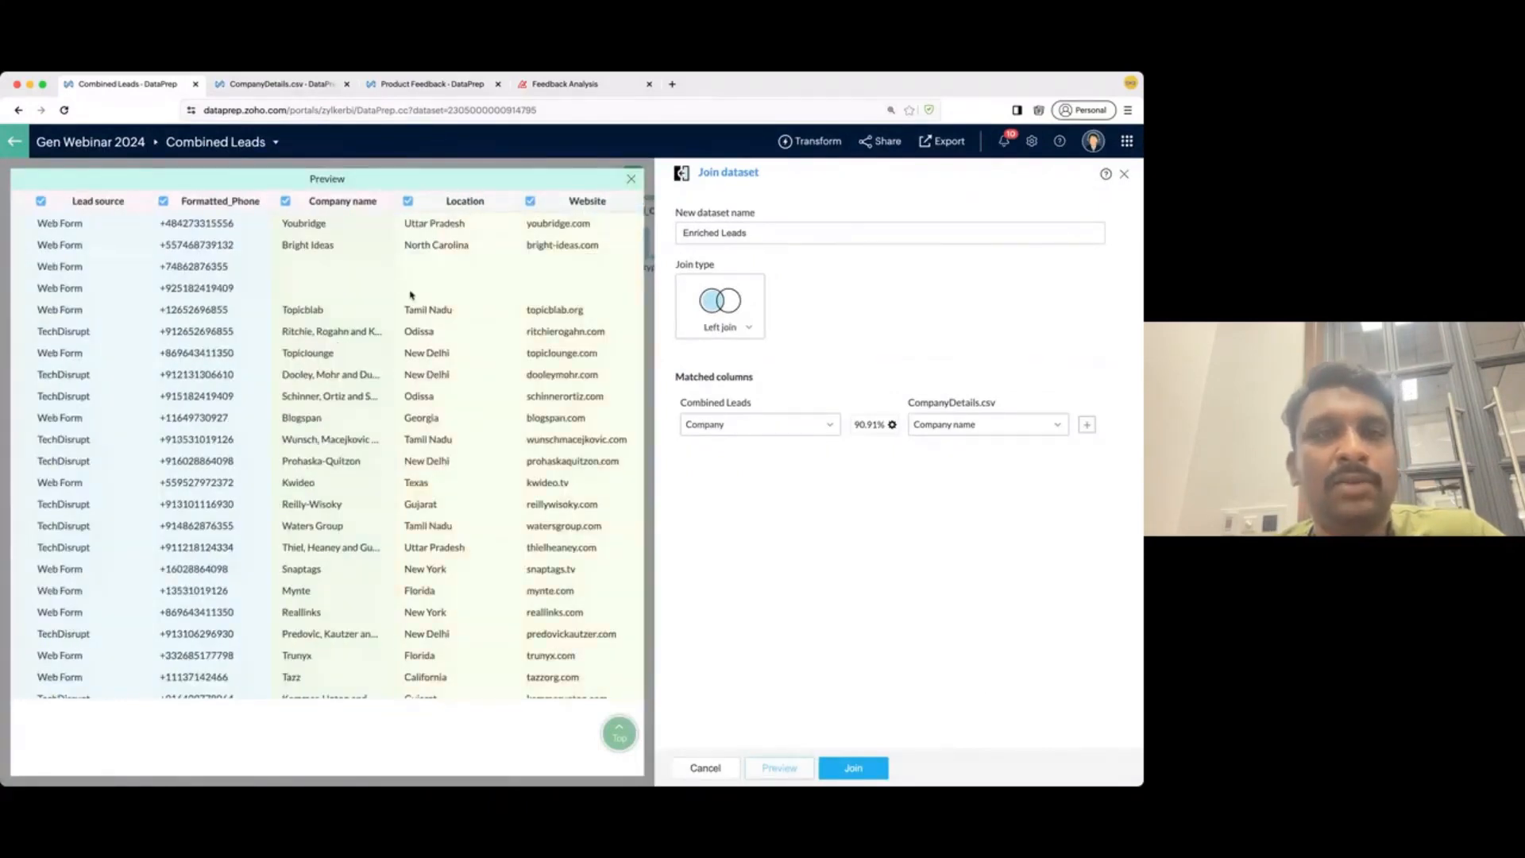
{"action": "left_click", "coordinate": [285, 202]}
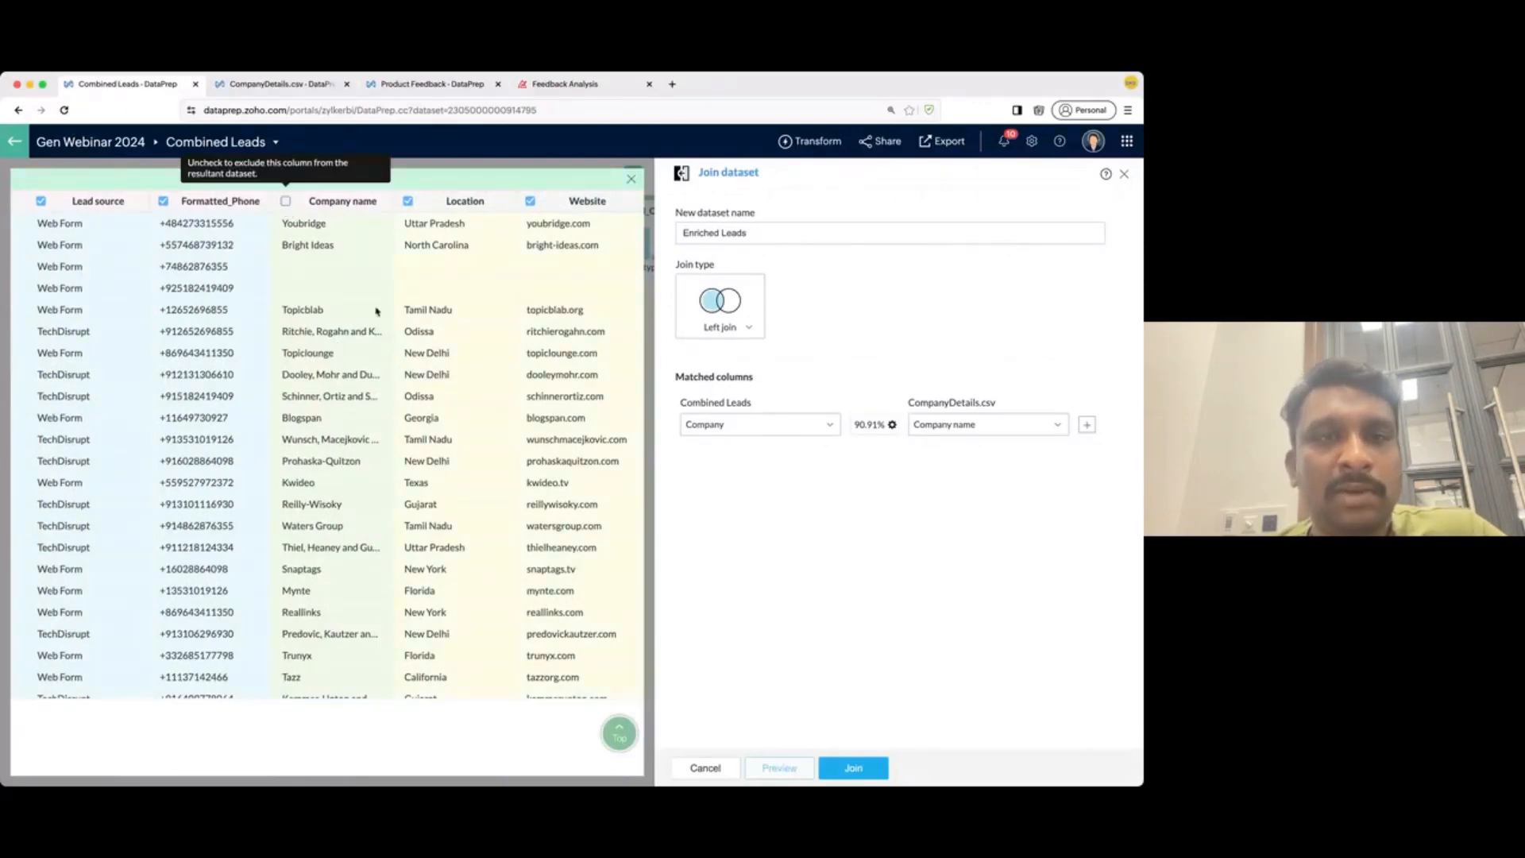
{"action": "scroll", "coordinate": [487, 423], "scroll_direction": "right", "scroll_amount": 1}
{"action": "scroll", "coordinate": [487, 422], "scroll_direction": "right", "scroll_amount": 5}
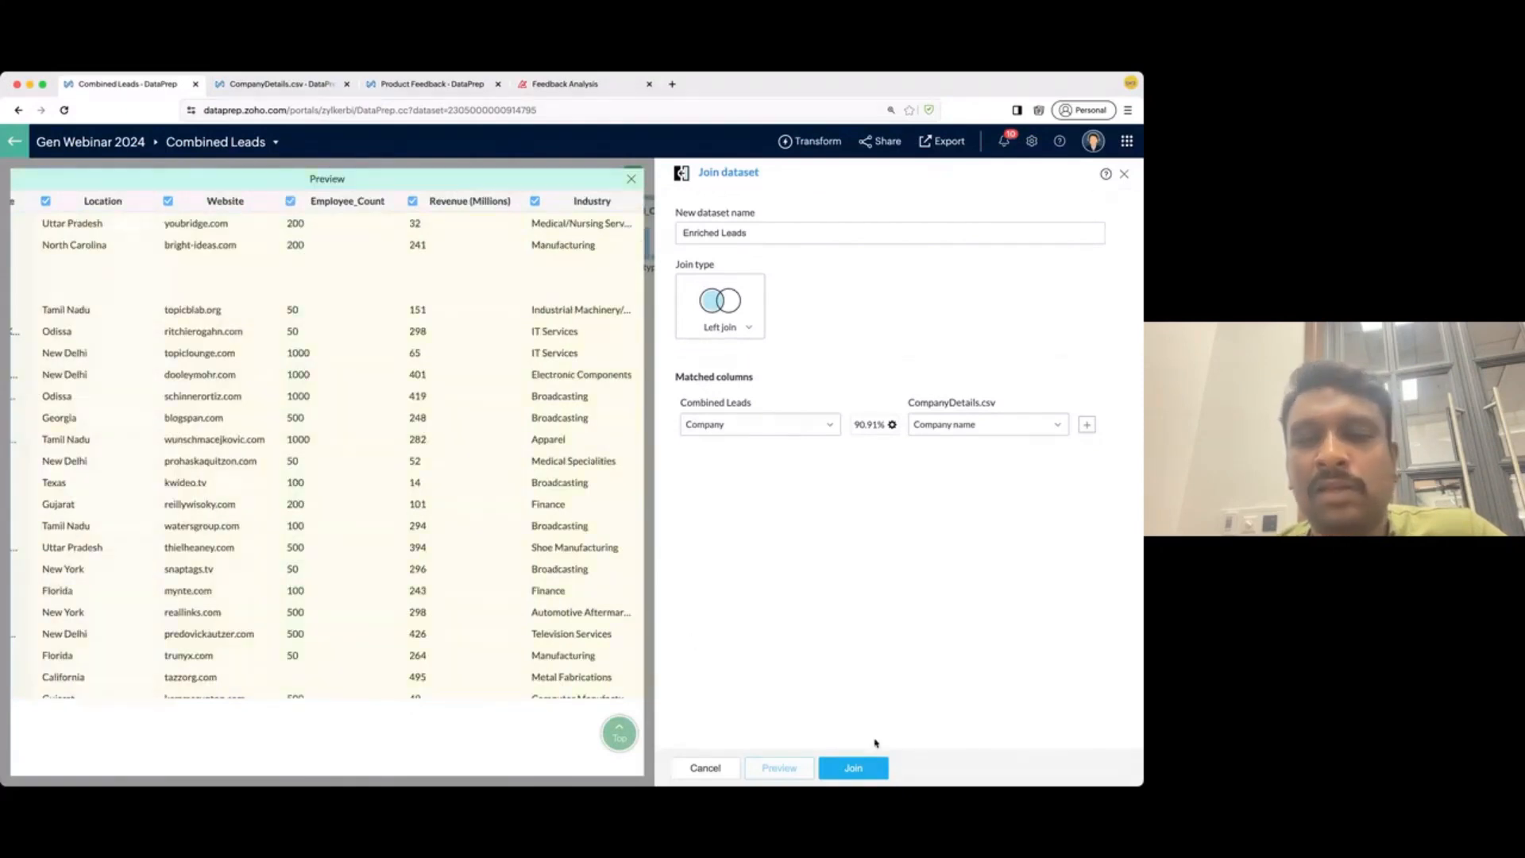
{"action": "left_click", "coordinate": [872, 766]}
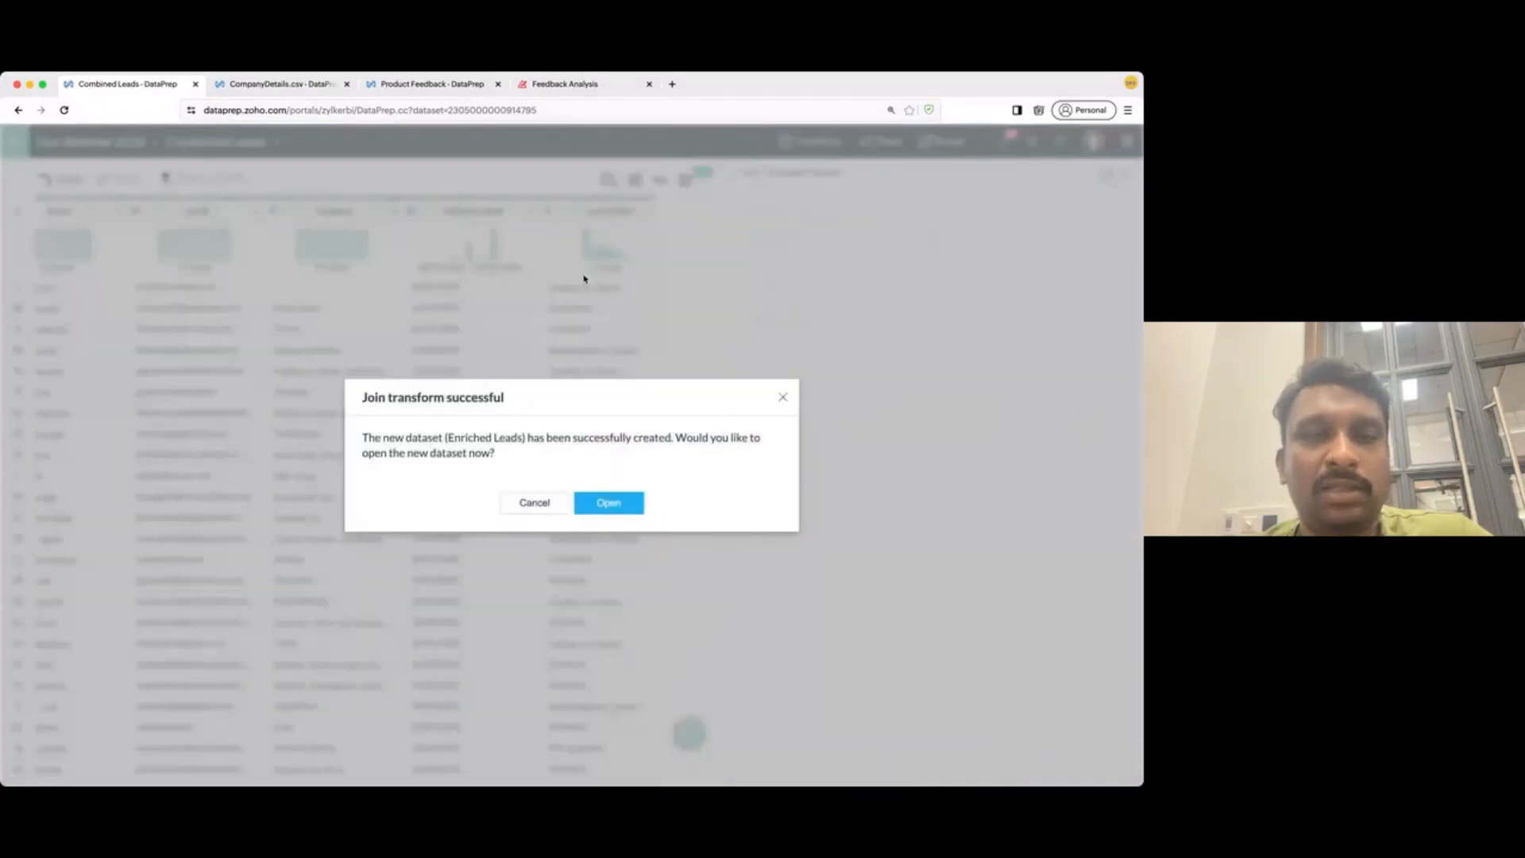
- Open Enriched Leads (52 rows, 13 columns) and bring up the Employee_Count column's transforms
{"action": "left_click", "coordinate": [609, 493]}
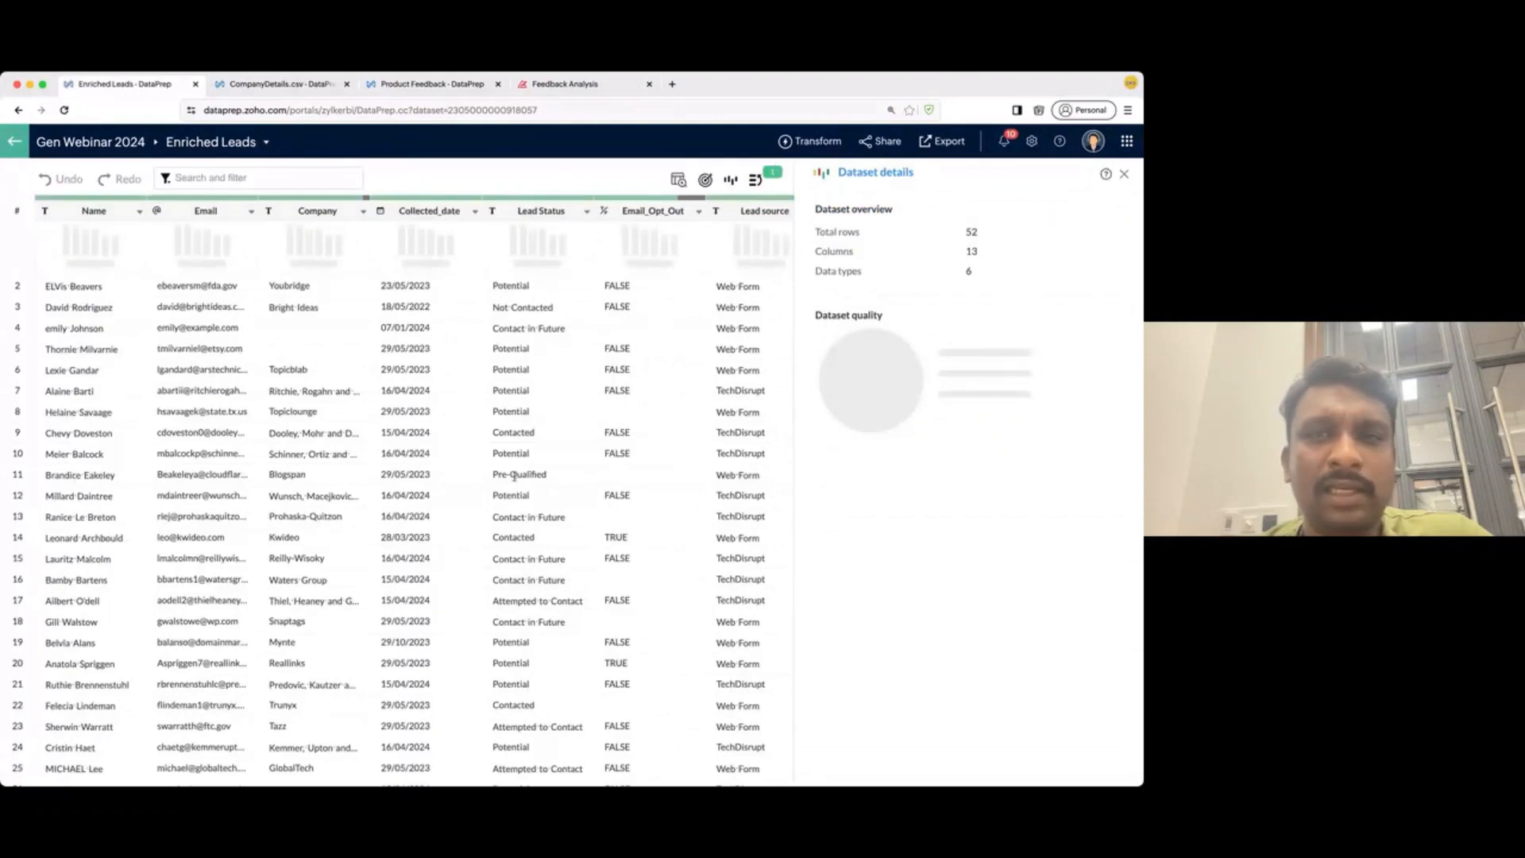
{"action": "scroll", "coordinate": [507, 477], "scroll_direction": "right", "scroll_amount": 5}
{"action": "scroll", "coordinate": [508, 476], "scroll_direction": "right", "scroll_amount": 5}
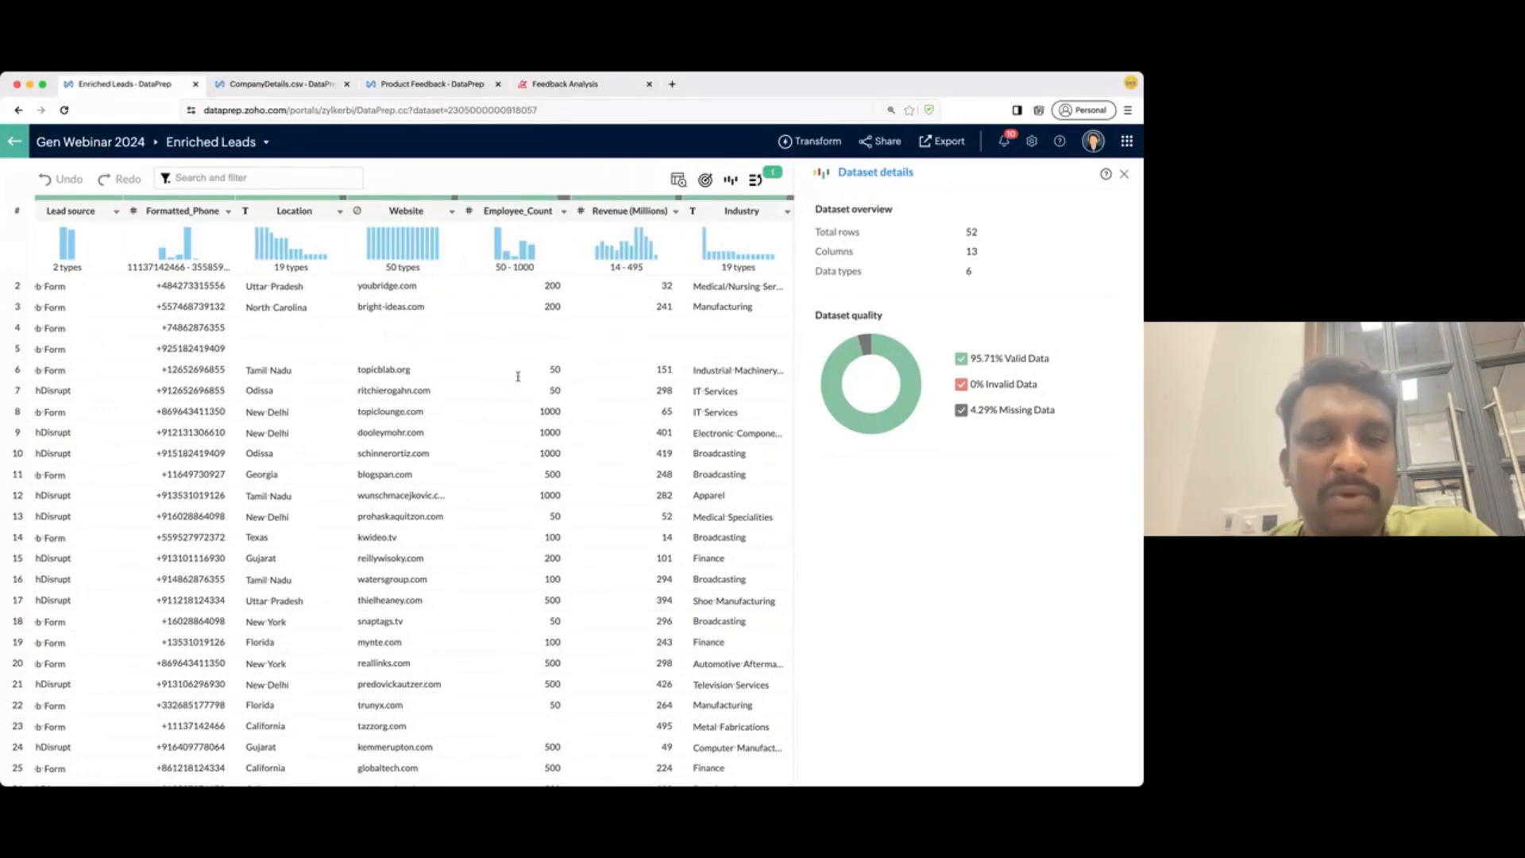
{"action": "left_click", "coordinate": [509, 213]}
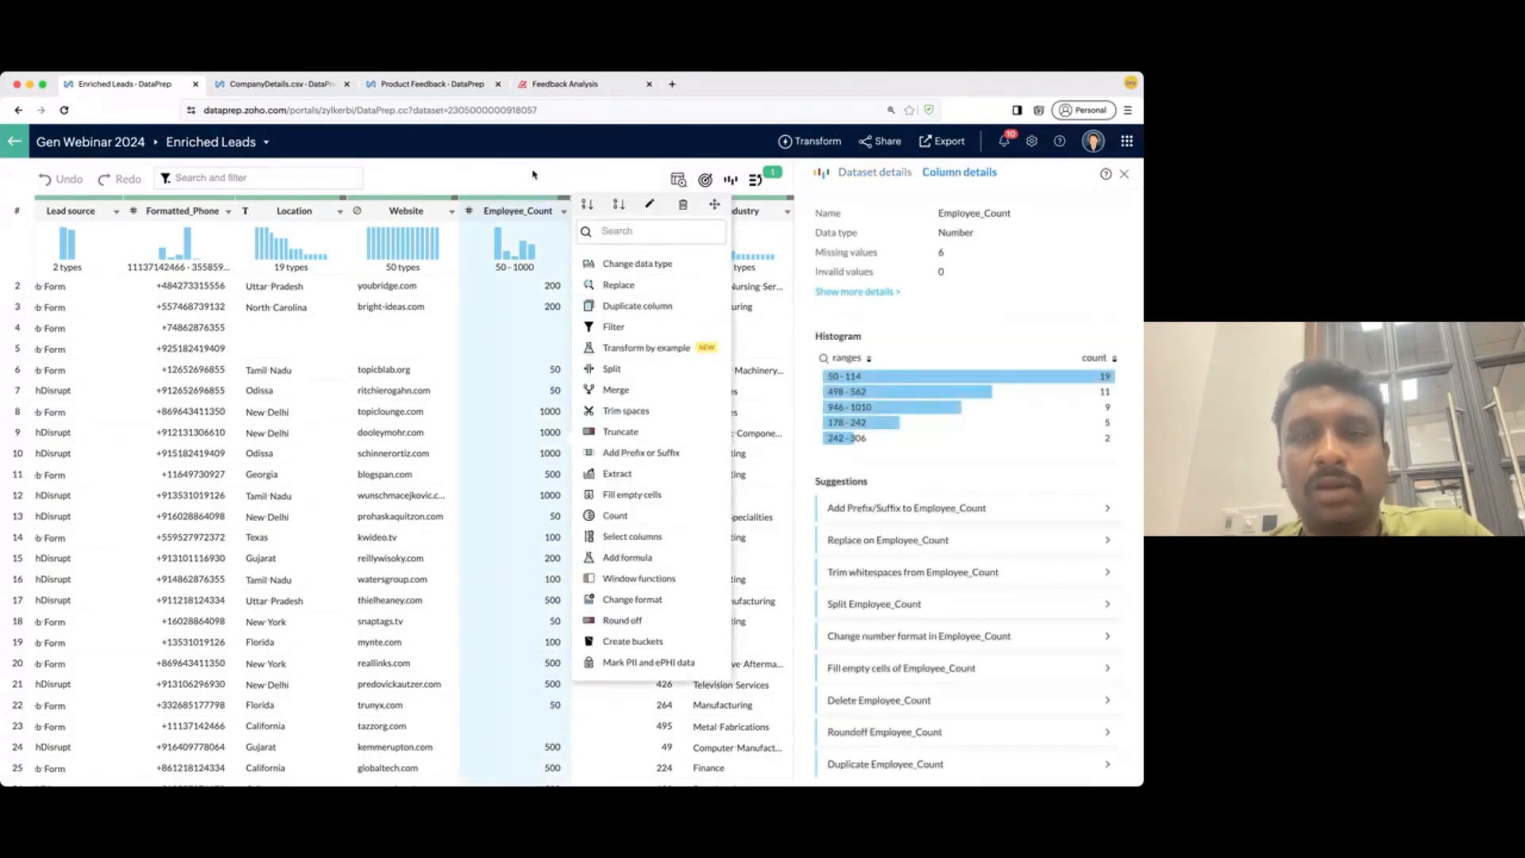
- Generate a Zia formula column company_size_segmented: Small under 100, Medium 100–500, Large above 500
{"action": "left_click", "coordinate": [661, 557]}
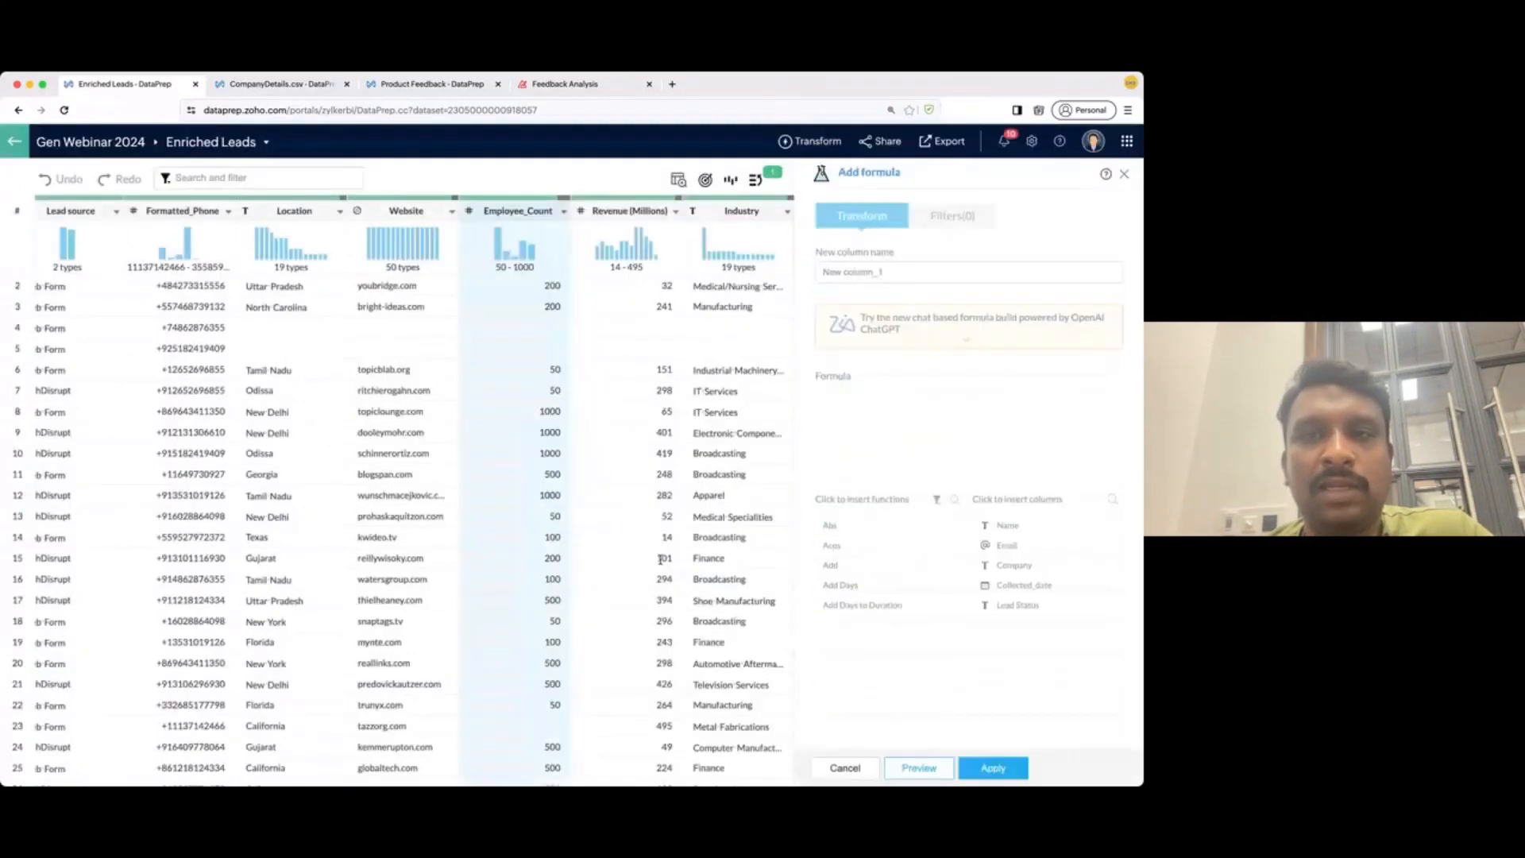
{"action": "left_click", "coordinate": [882, 339]}
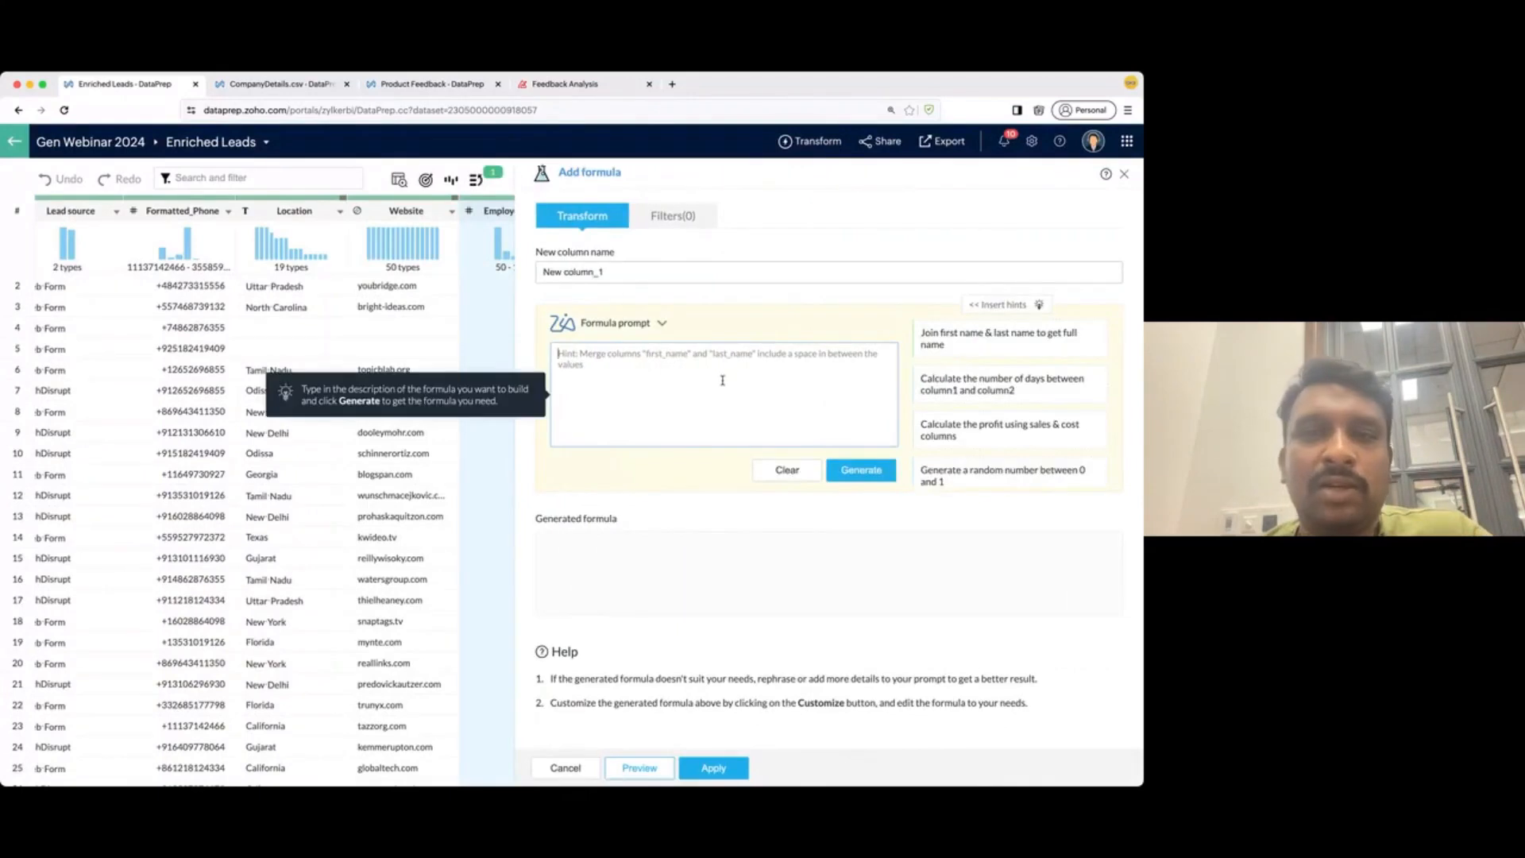
{"action": "scroll", "coordinate": [232, 413], "scroll_direction": "right", "scroll_amount": 5}
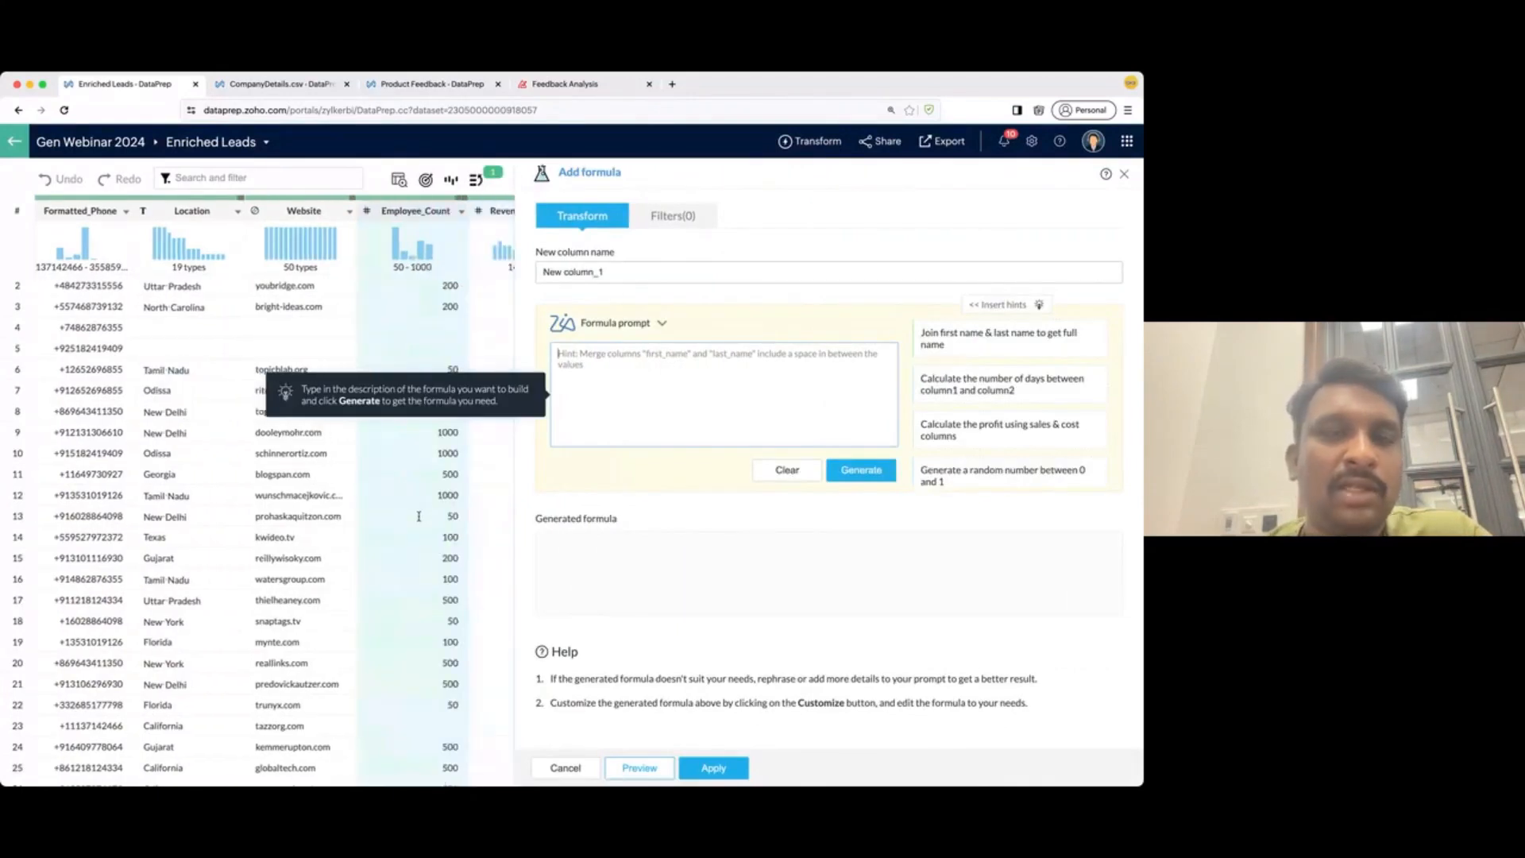
{"action": "left_click", "coordinate": [680, 416]}
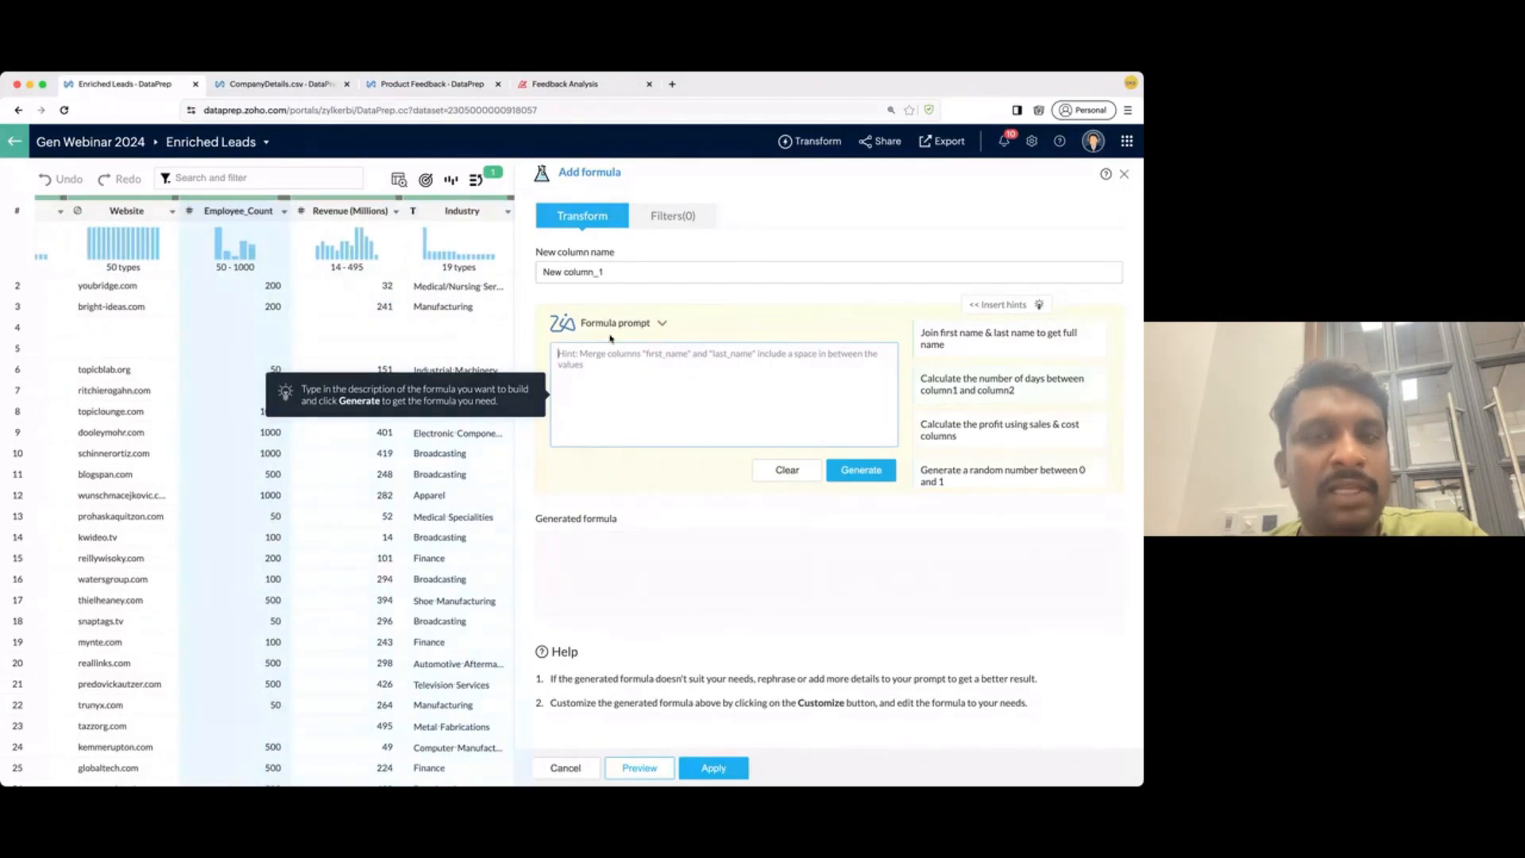
{"action": "type", "text": "Create company size by segmenting employee count, with <100 as small, 100 to 500 as medium and > 500 as large."}
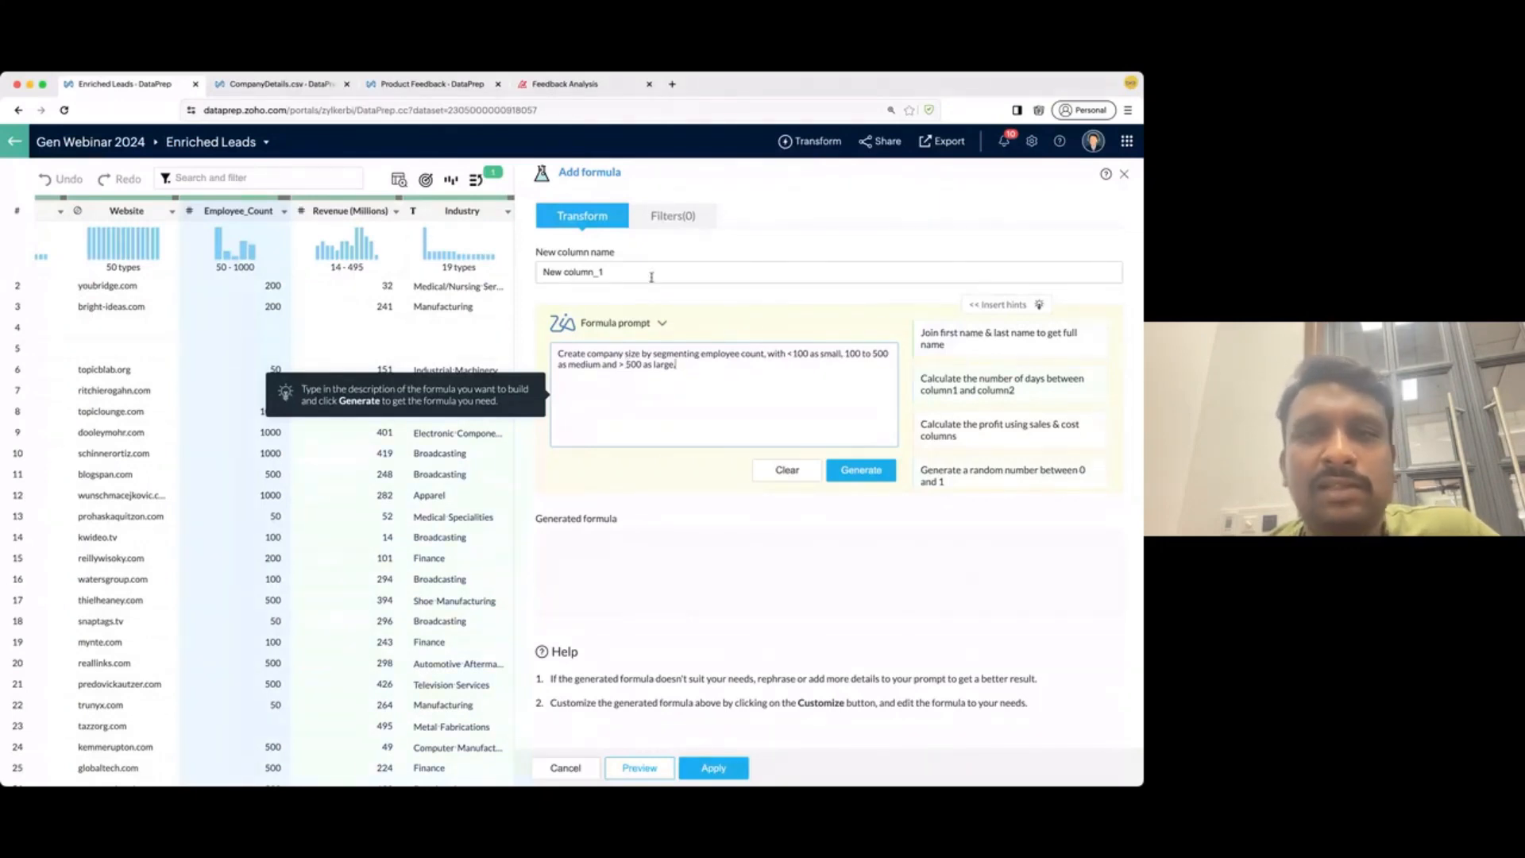
{"action": "left_click", "coordinate": [869, 472]}
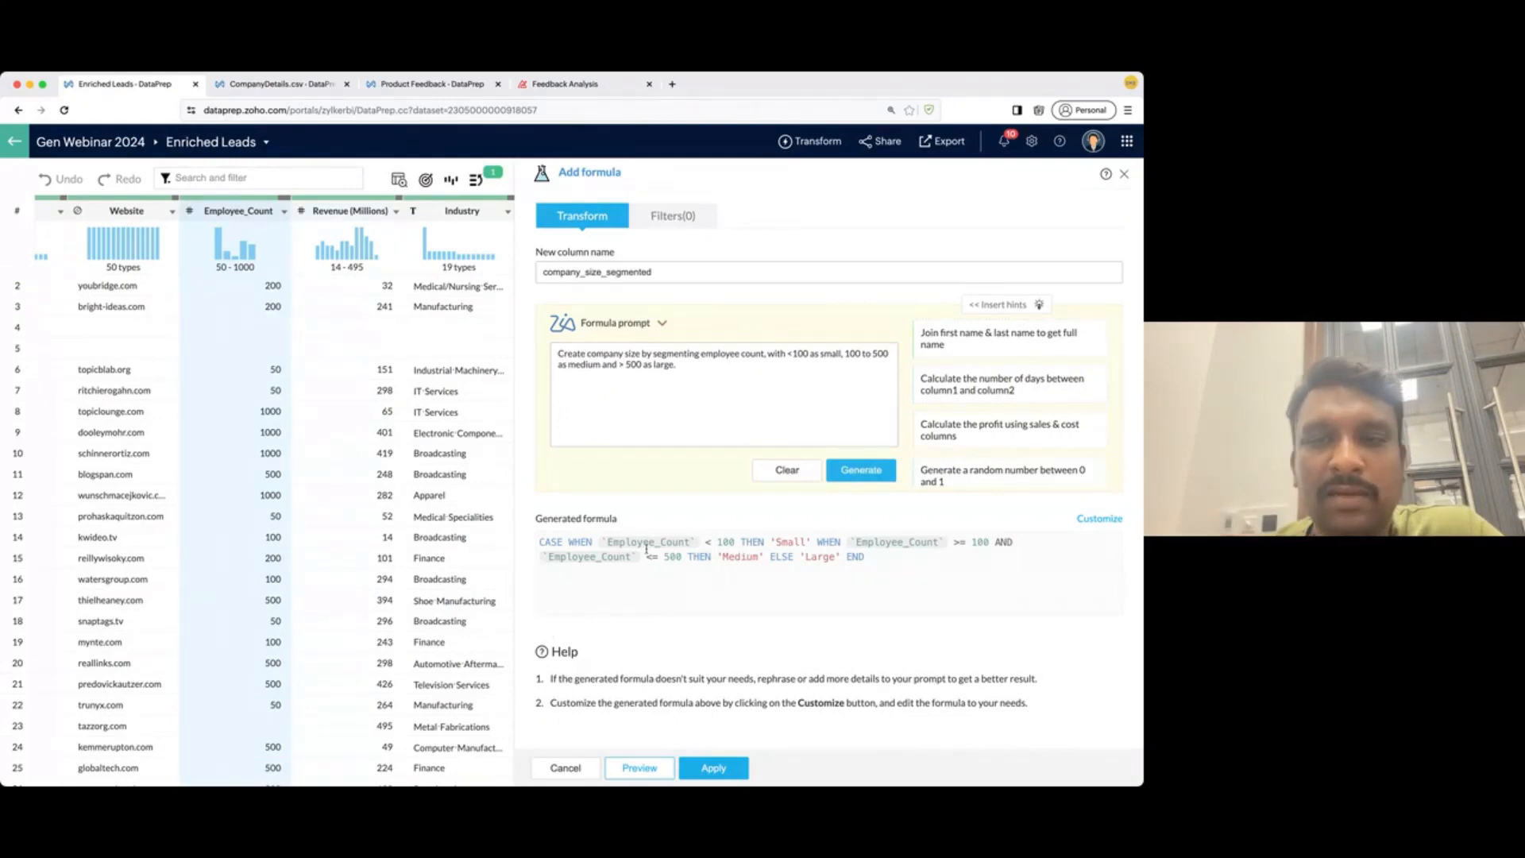
{"action": "left_click", "coordinate": [703, 767]}
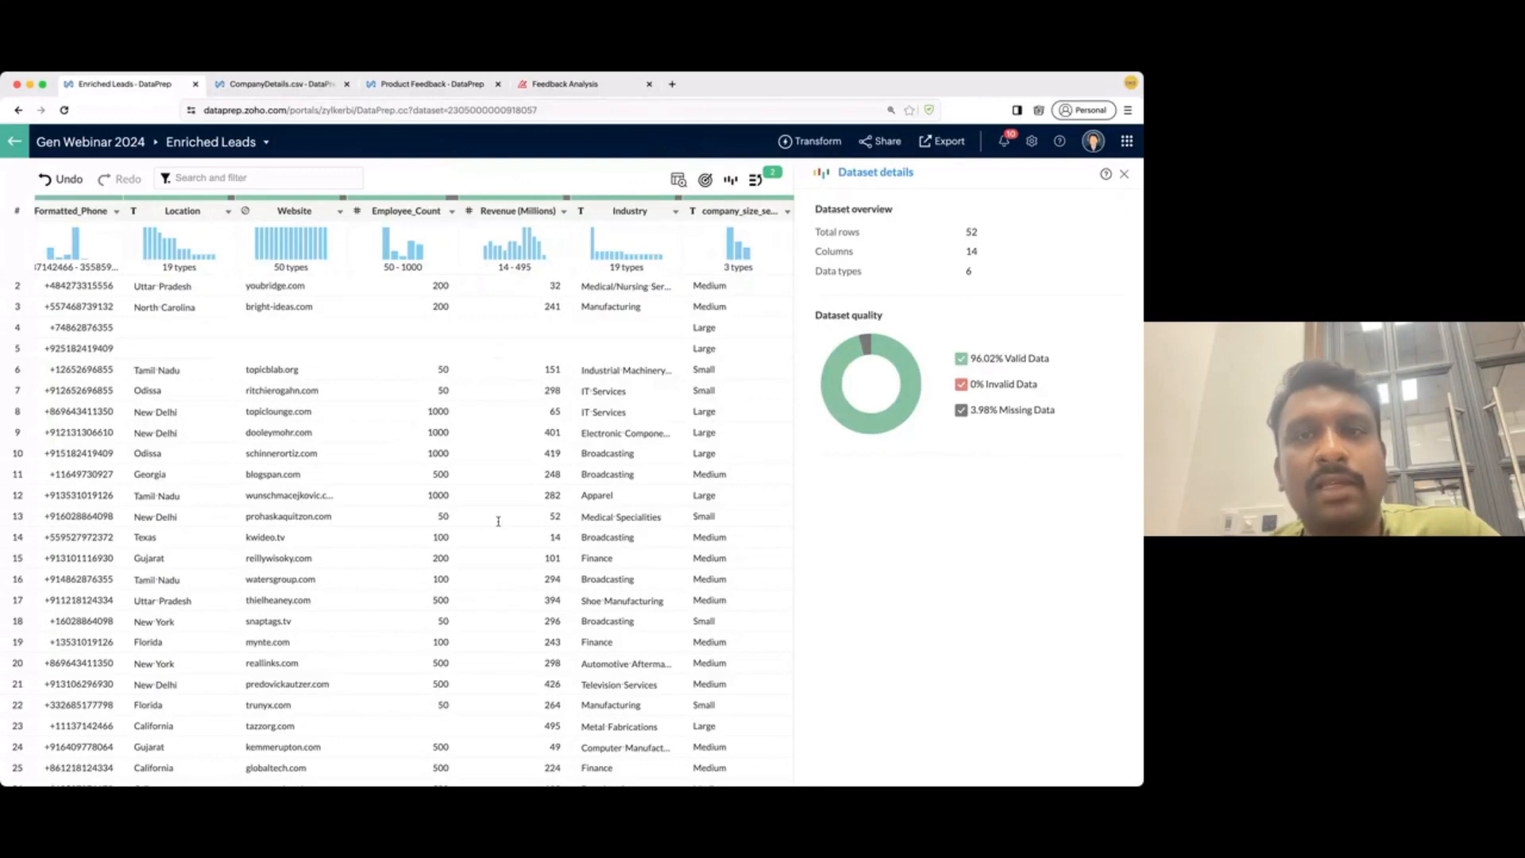
{"action": "scroll", "coordinate": [690, 572], "scroll_direction": "down", "scroll_amount": 1}
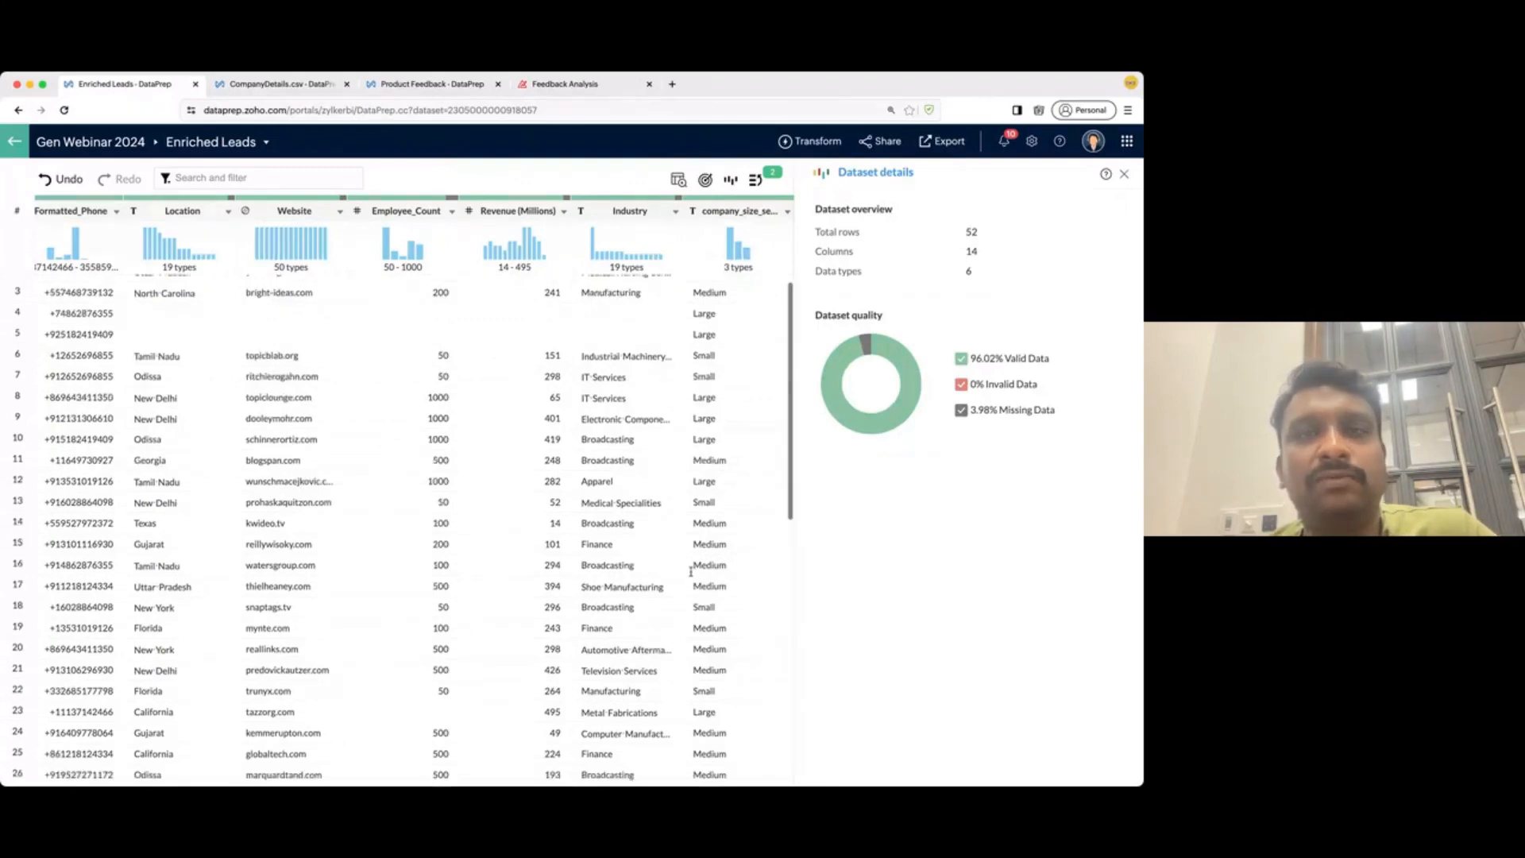
{"action": "scroll", "coordinate": [480, 517], "scroll_direction": "up", "scroll_amount": 1}
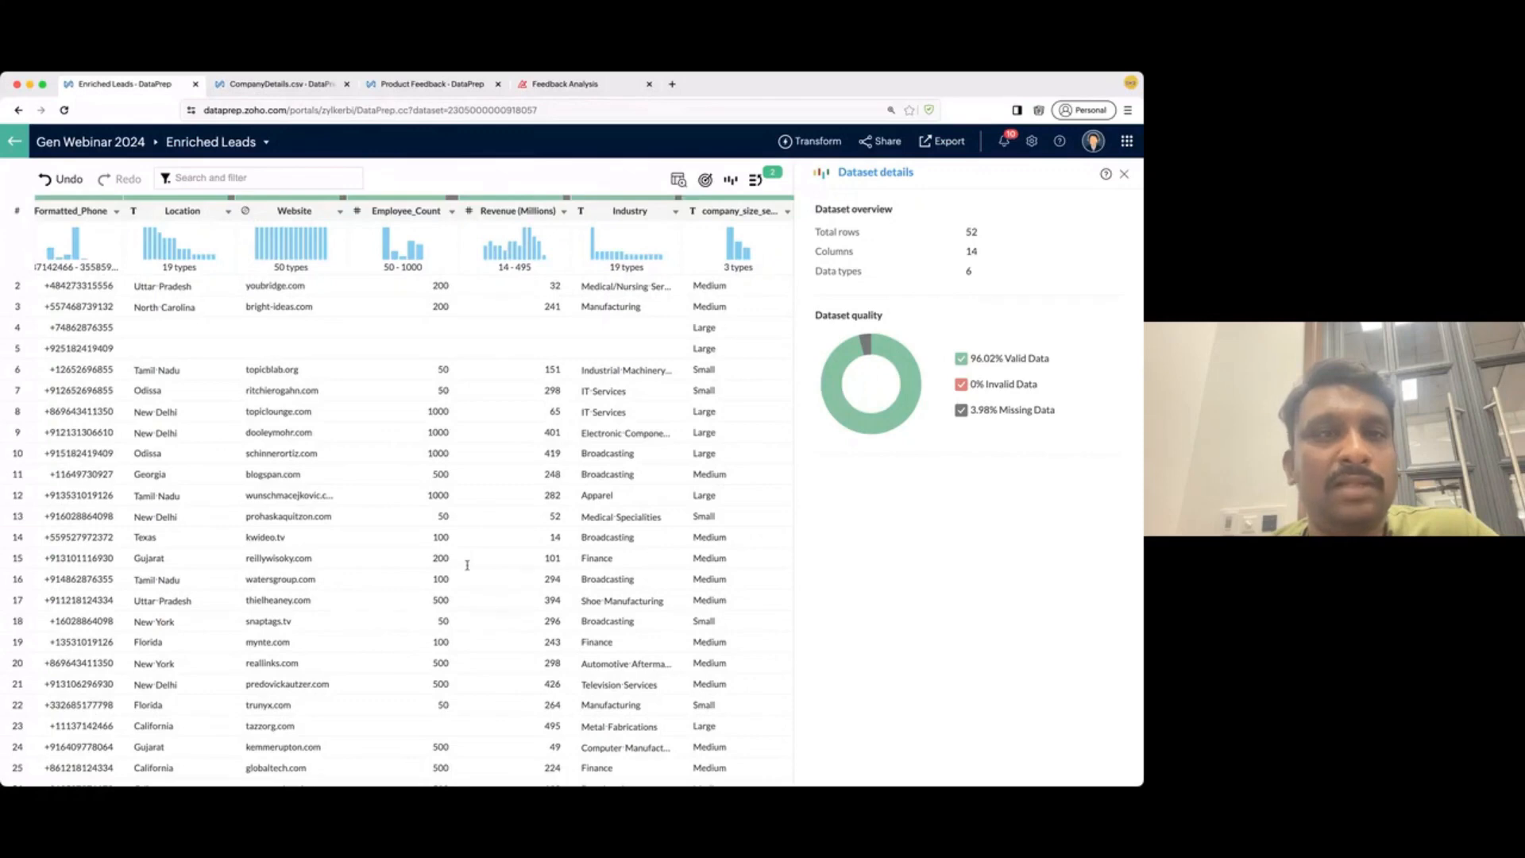
{"action": "scroll", "coordinate": [467, 565], "scroll_direction": "left", "scroll_amount": 10}
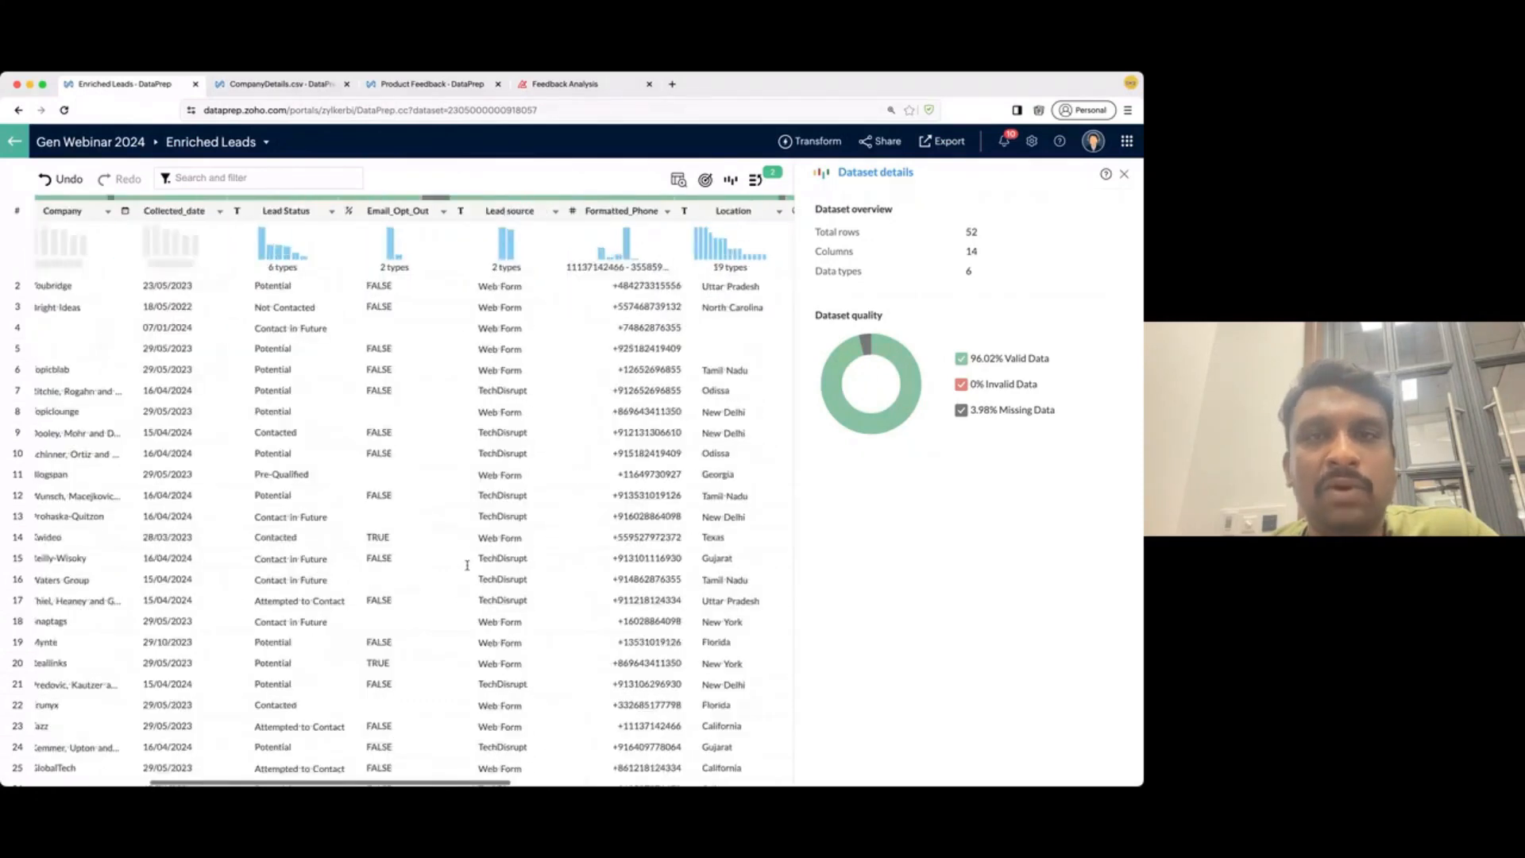
{"action": "scroll", "coordinate": [467, 565], "scroll_direction": "left", "scroll_amount": 2}
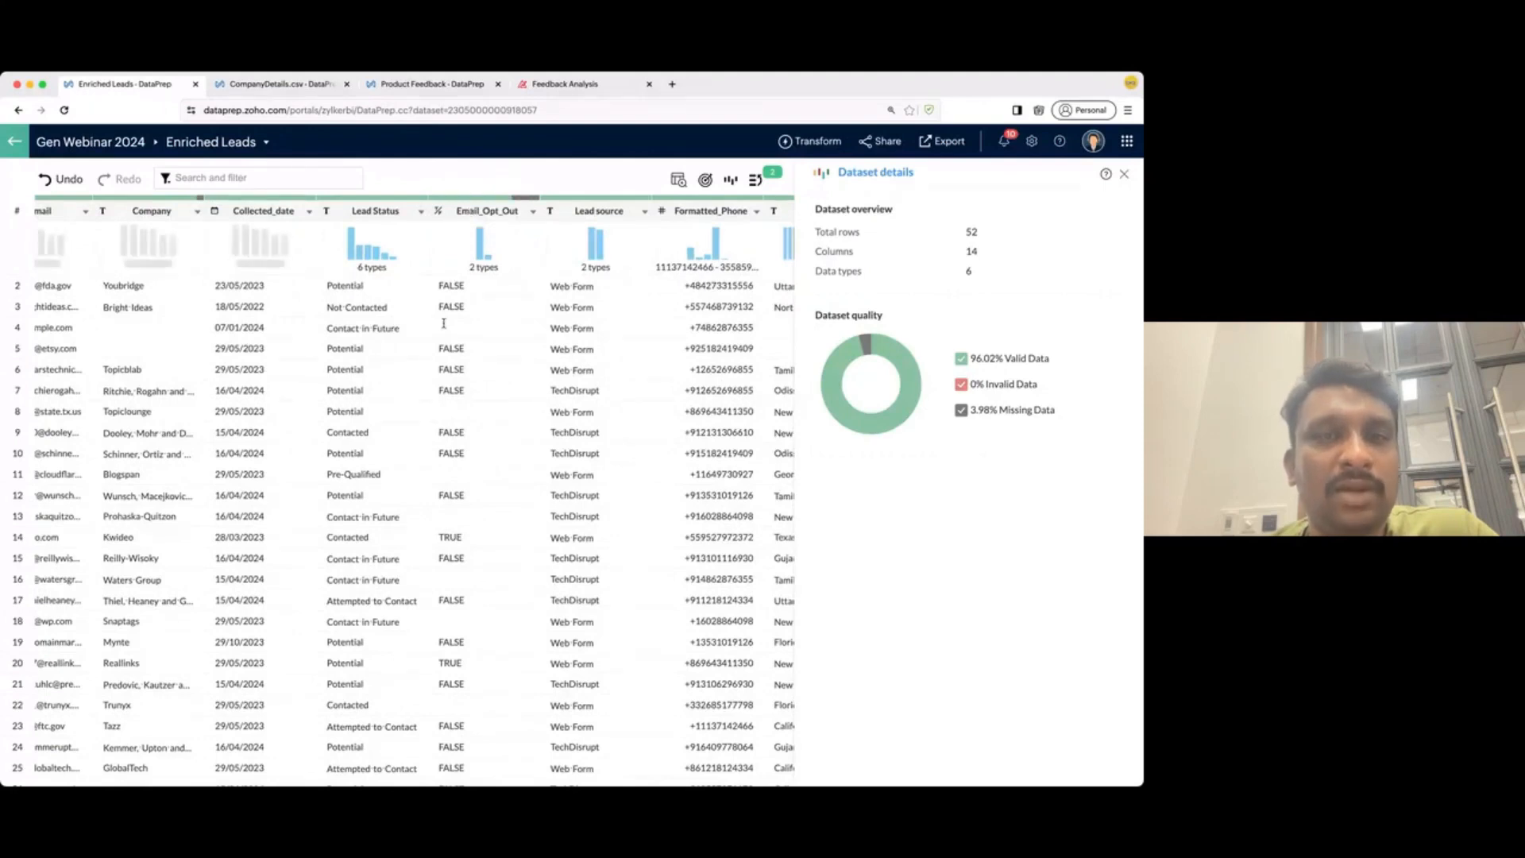
- Fill blank Email_Opt_Out cells with the custom value FALSE
{"action": "left_click", "coordinate": [506, 213]}
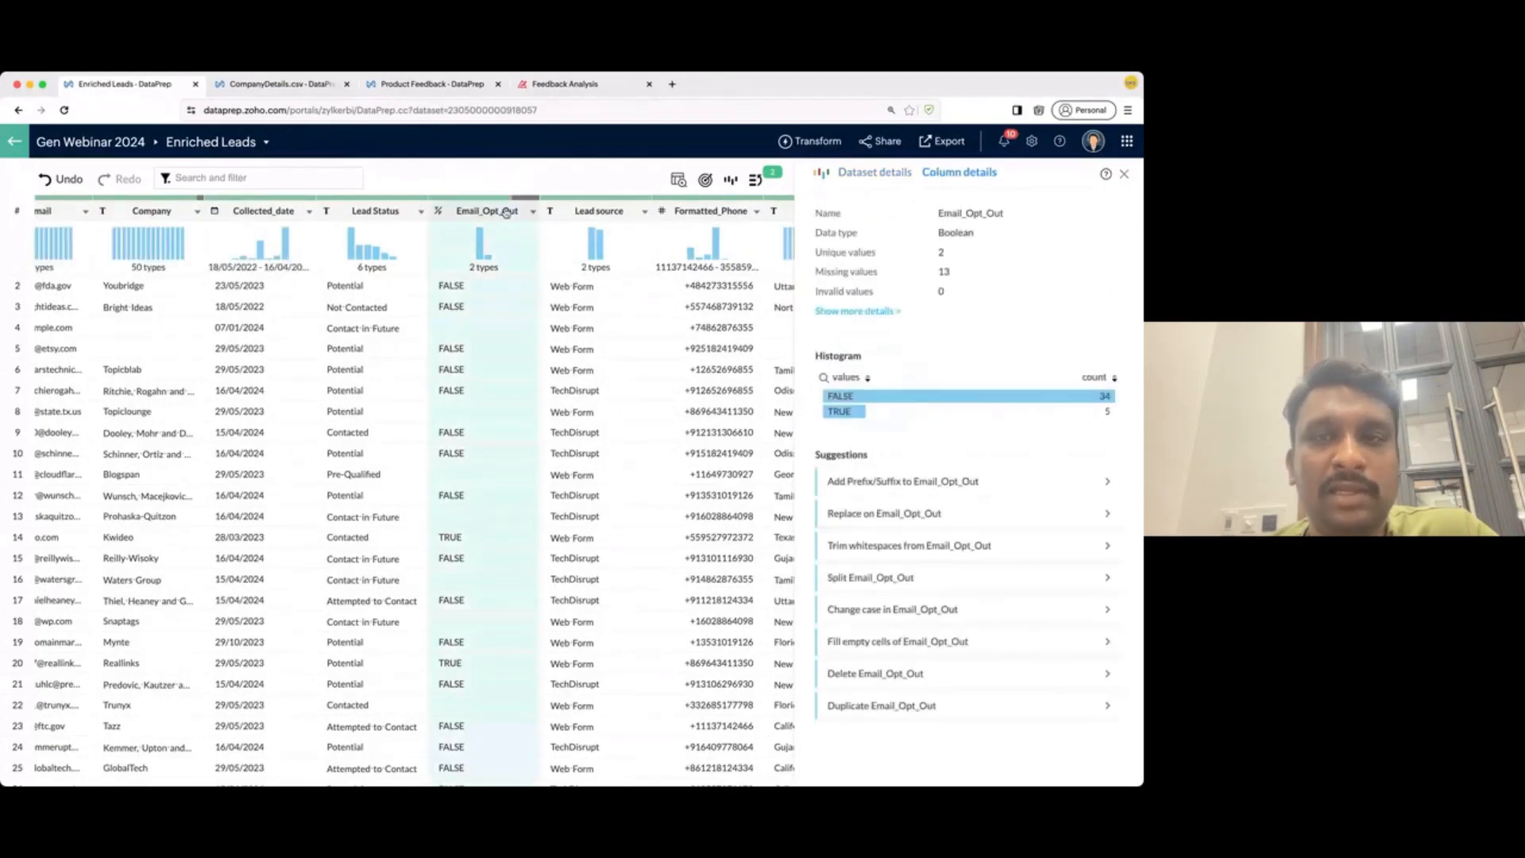
{"action": "left_click", "coordinate": [880, 642]}
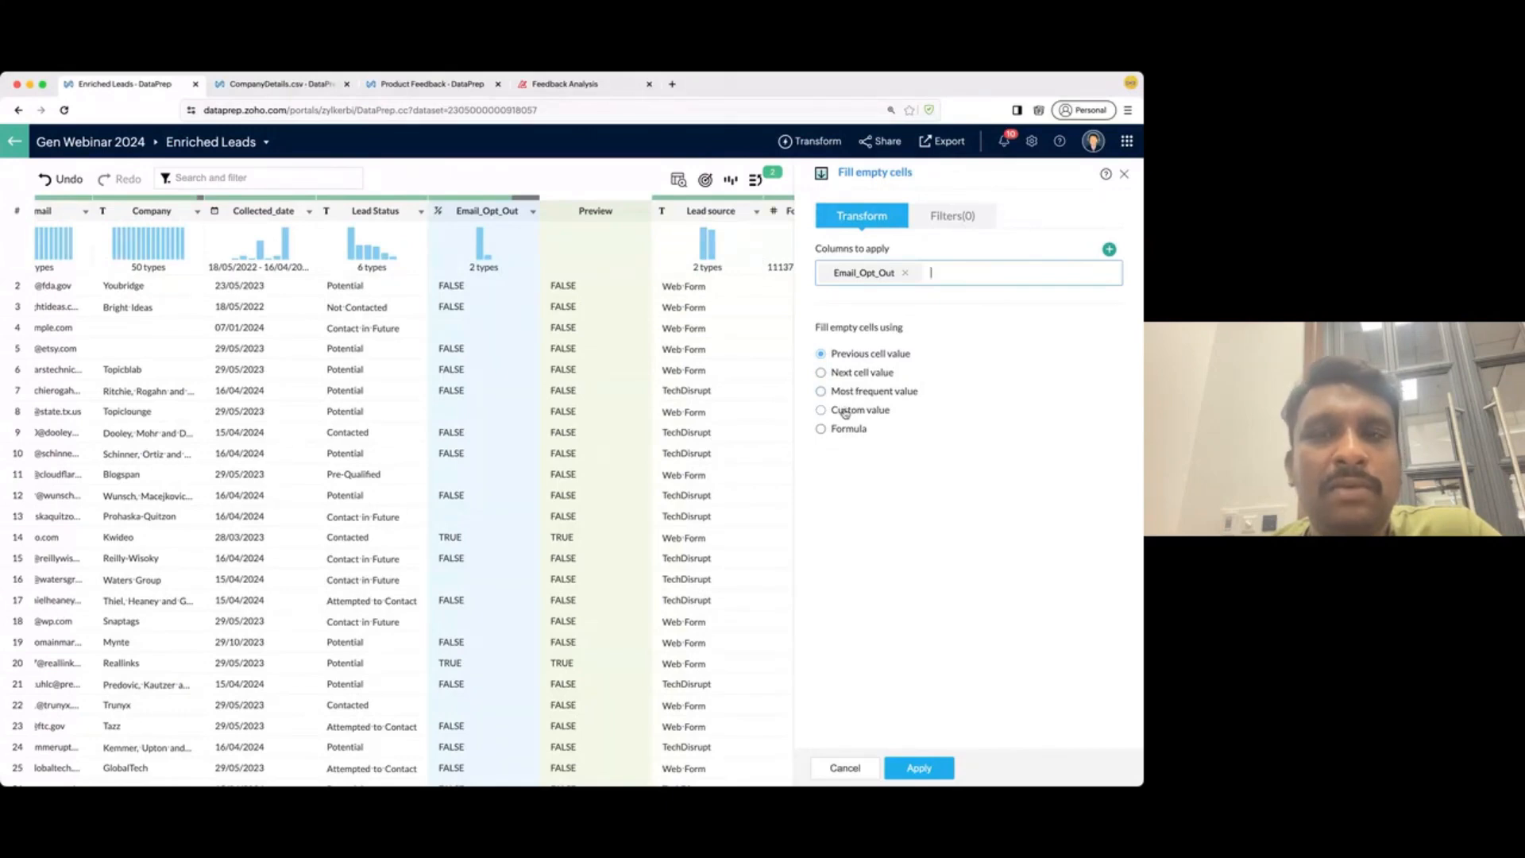
{"action": "left_click", "coordinate": [821, 410]}
{"action": "left_click", "coordinate": [845, 459]}
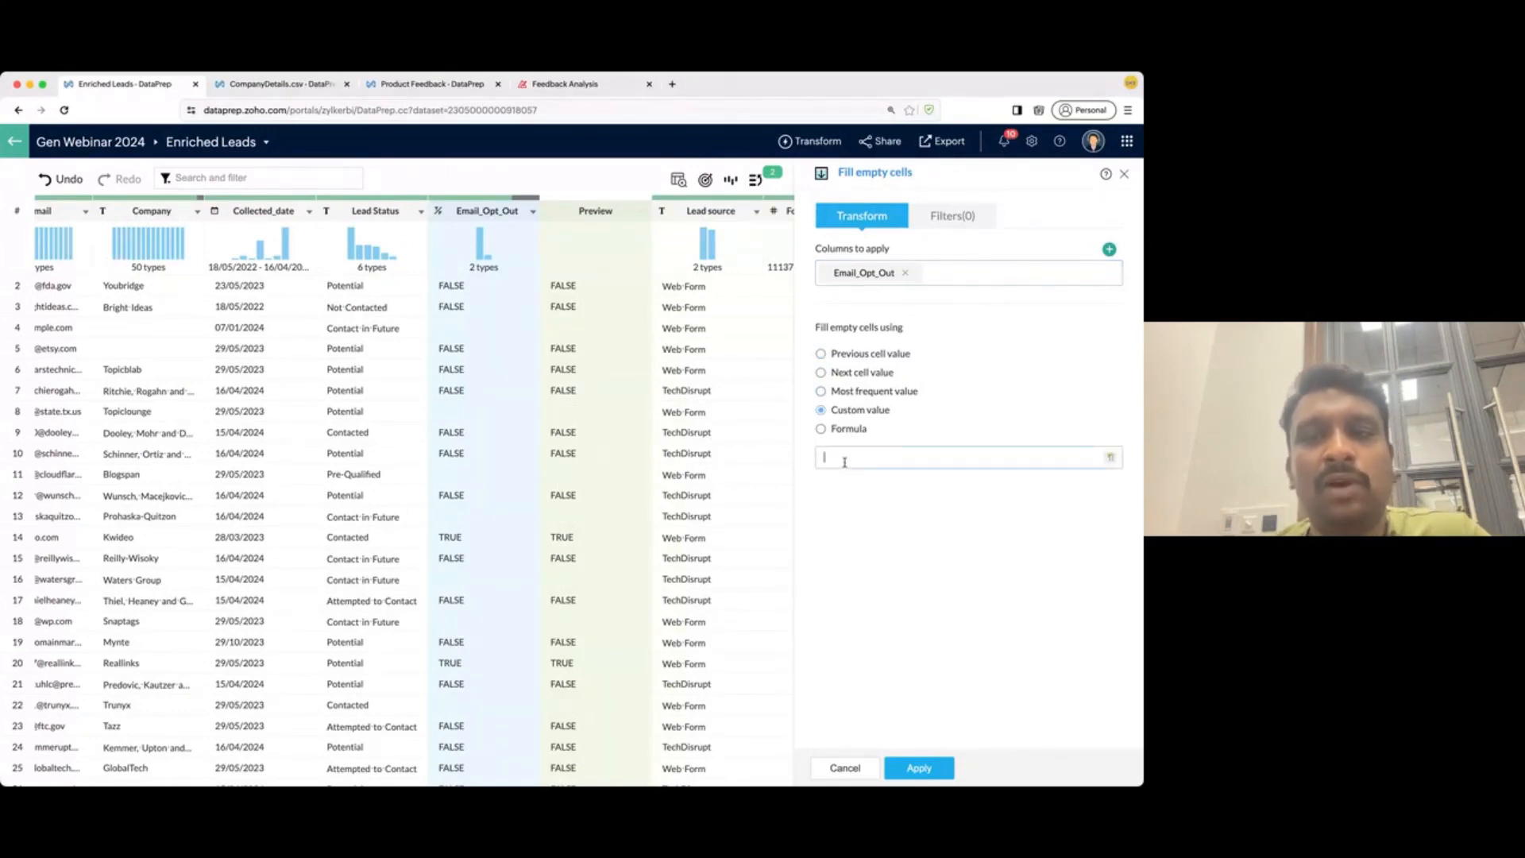
{"action": "type", "text": "FALSE"}
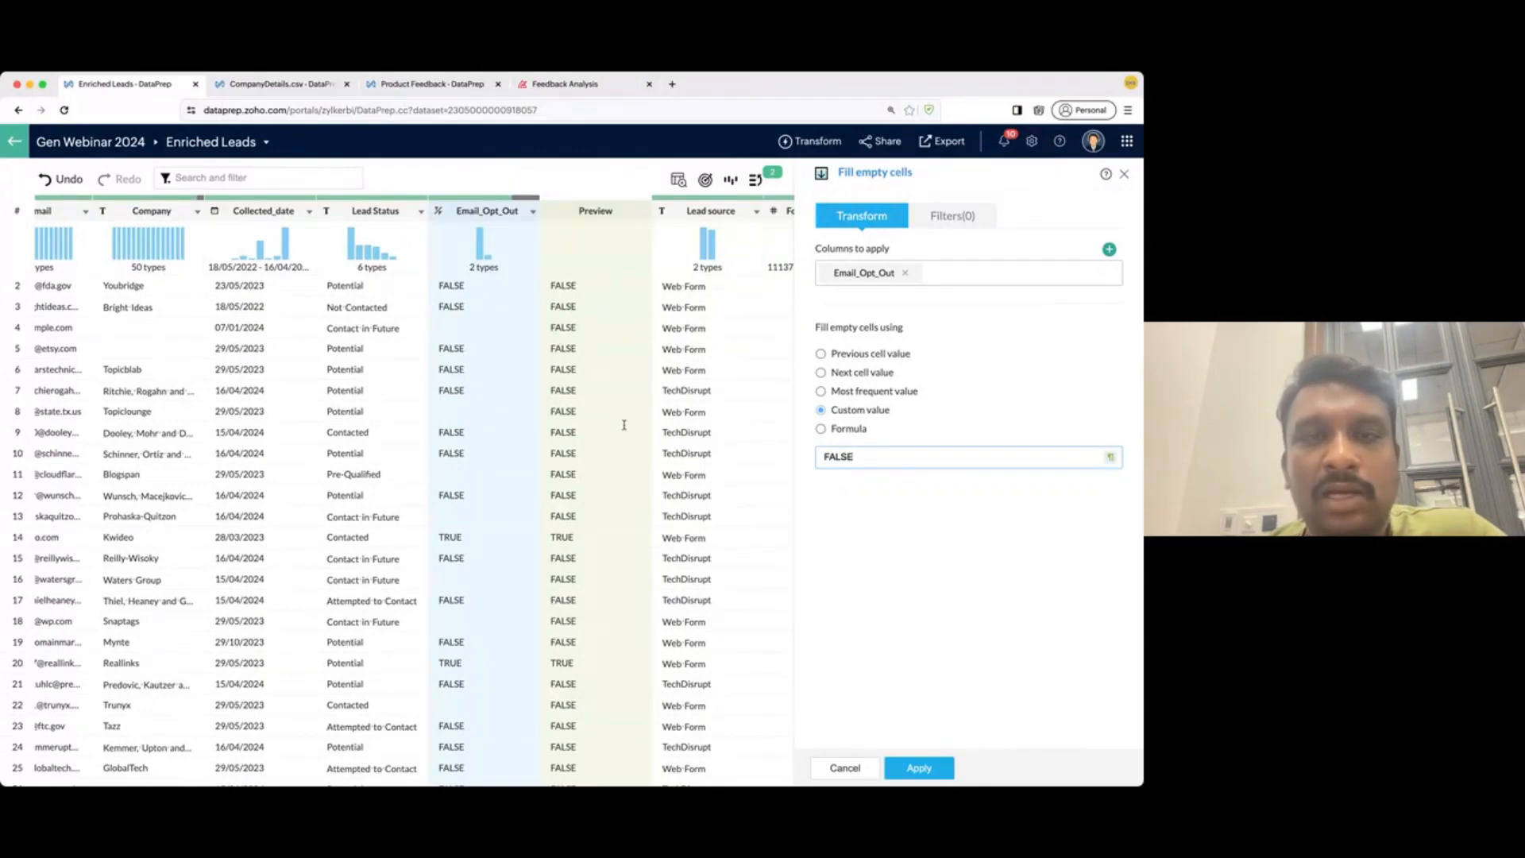
{"action": "left_click", "coordinate": [907, 767]}
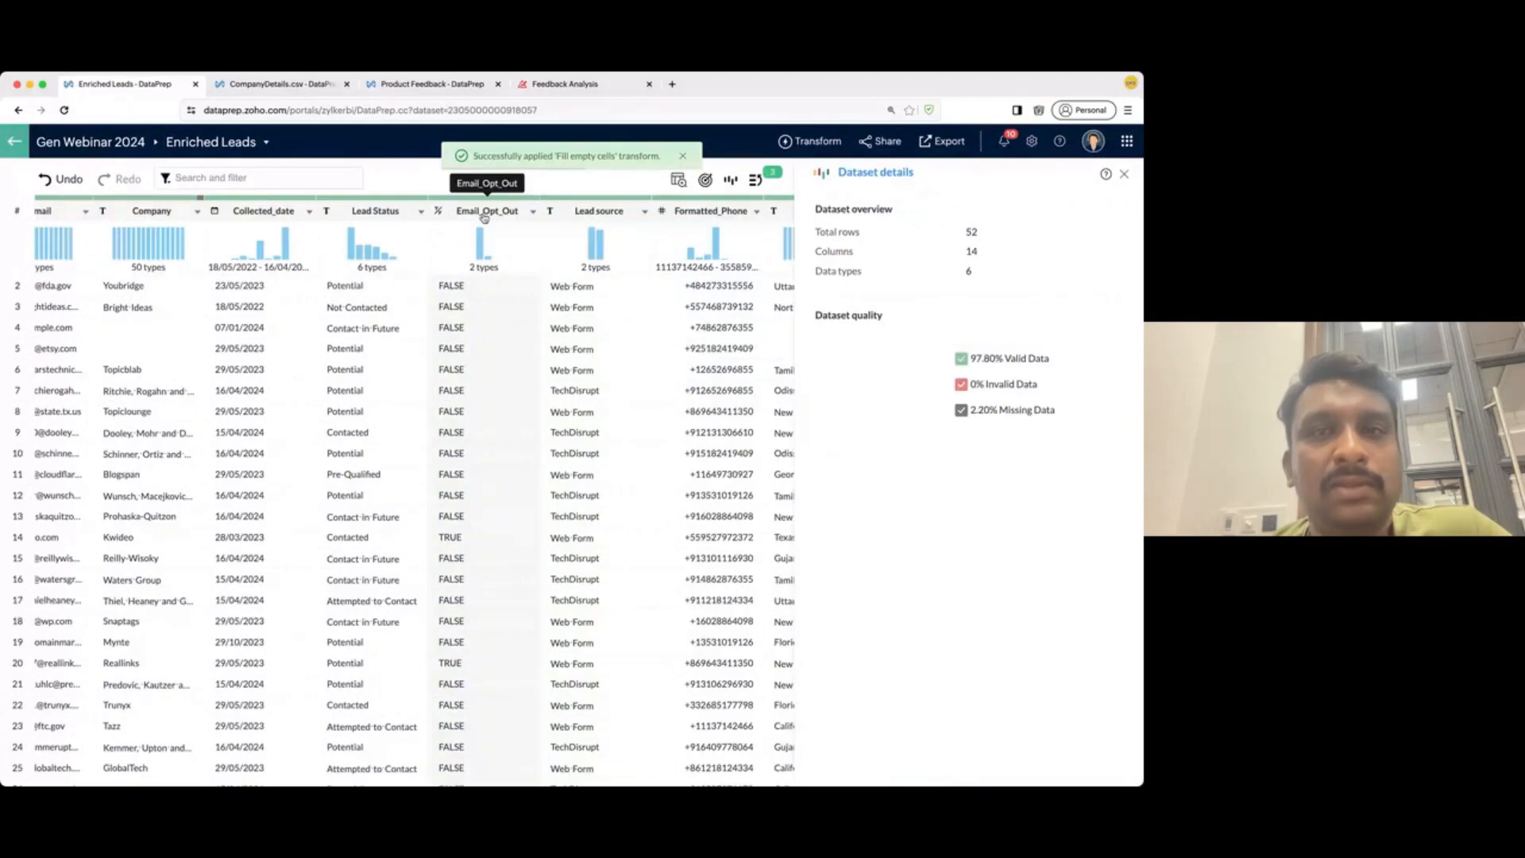
- Scan all 14 Enriched Leads columns (97.80% valid), then bring up the Export dropdown
{"action": "scroll", "coordinate": [467, 427], "scroll_direction": "right", "scroll_amount": 1}
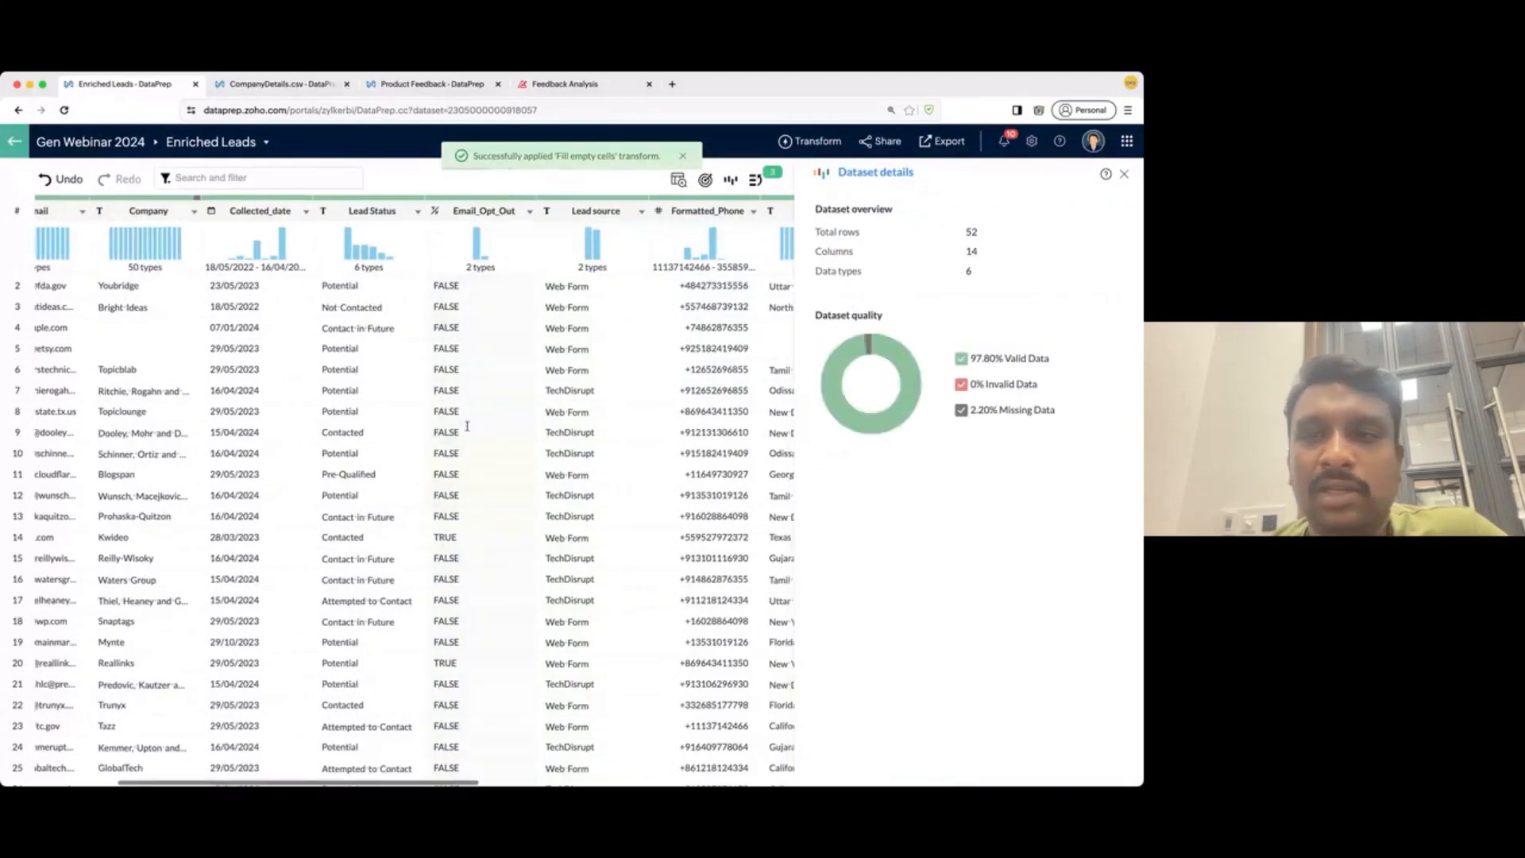
{"action": "scroll", "coordinate": [467, 427], "scroll_direction": "right", "scroll_amount": 5}
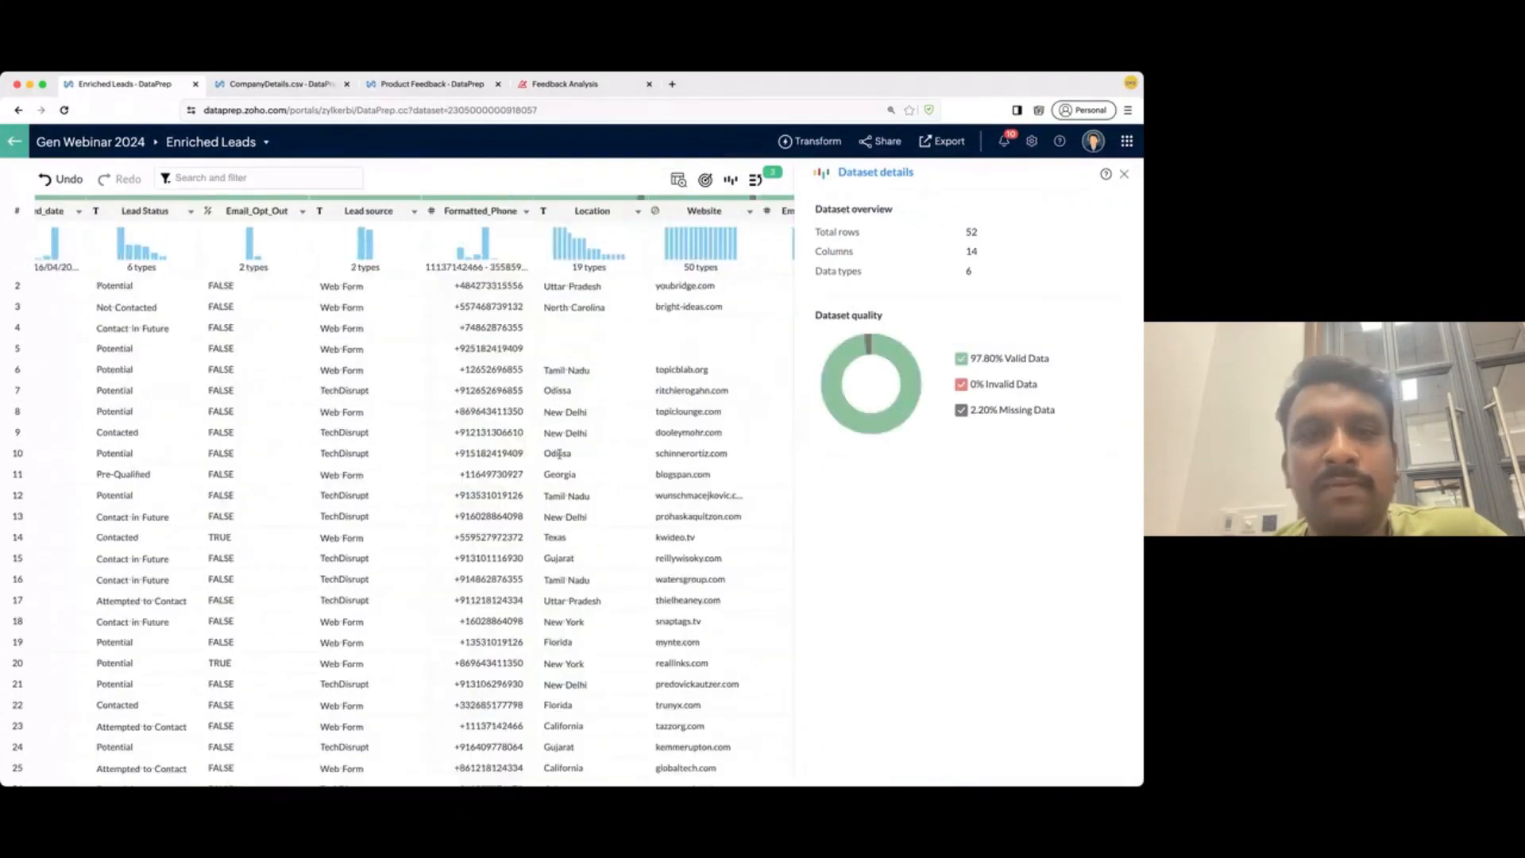
{"action": "scroll", "coordinate": [559, 454], "scroll_direction": "right", "scroll_amount": 9}
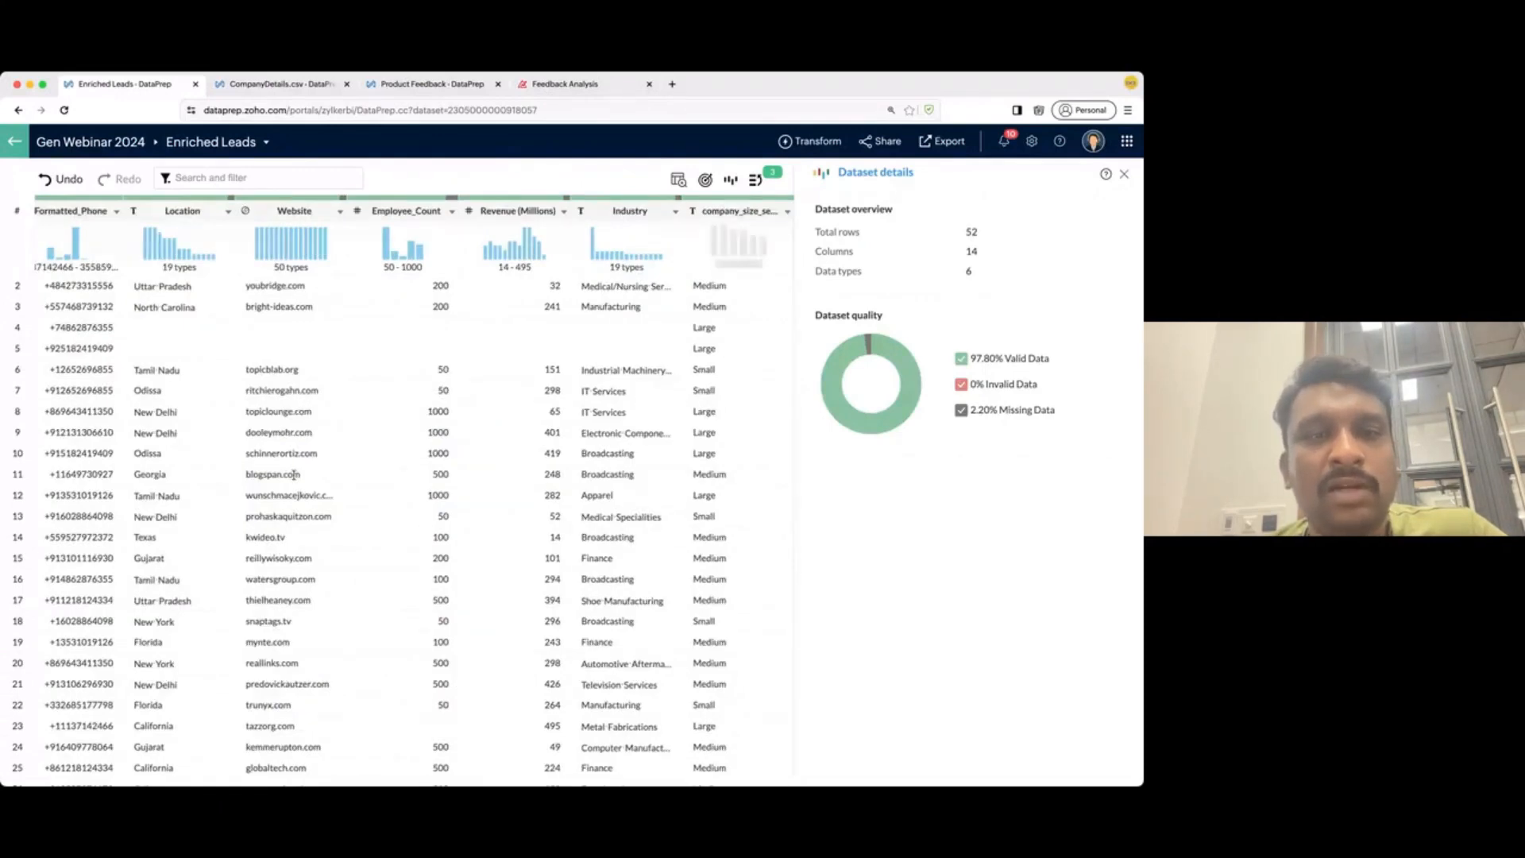
{"action": "scroll", "coordinate": [294, 475], "scroll_direction": "left", "scroll_amount": 1}
{"action": "scroll", "coordinate": [294, 475], "scroll_direction": "left", "scroll_amount": 5}
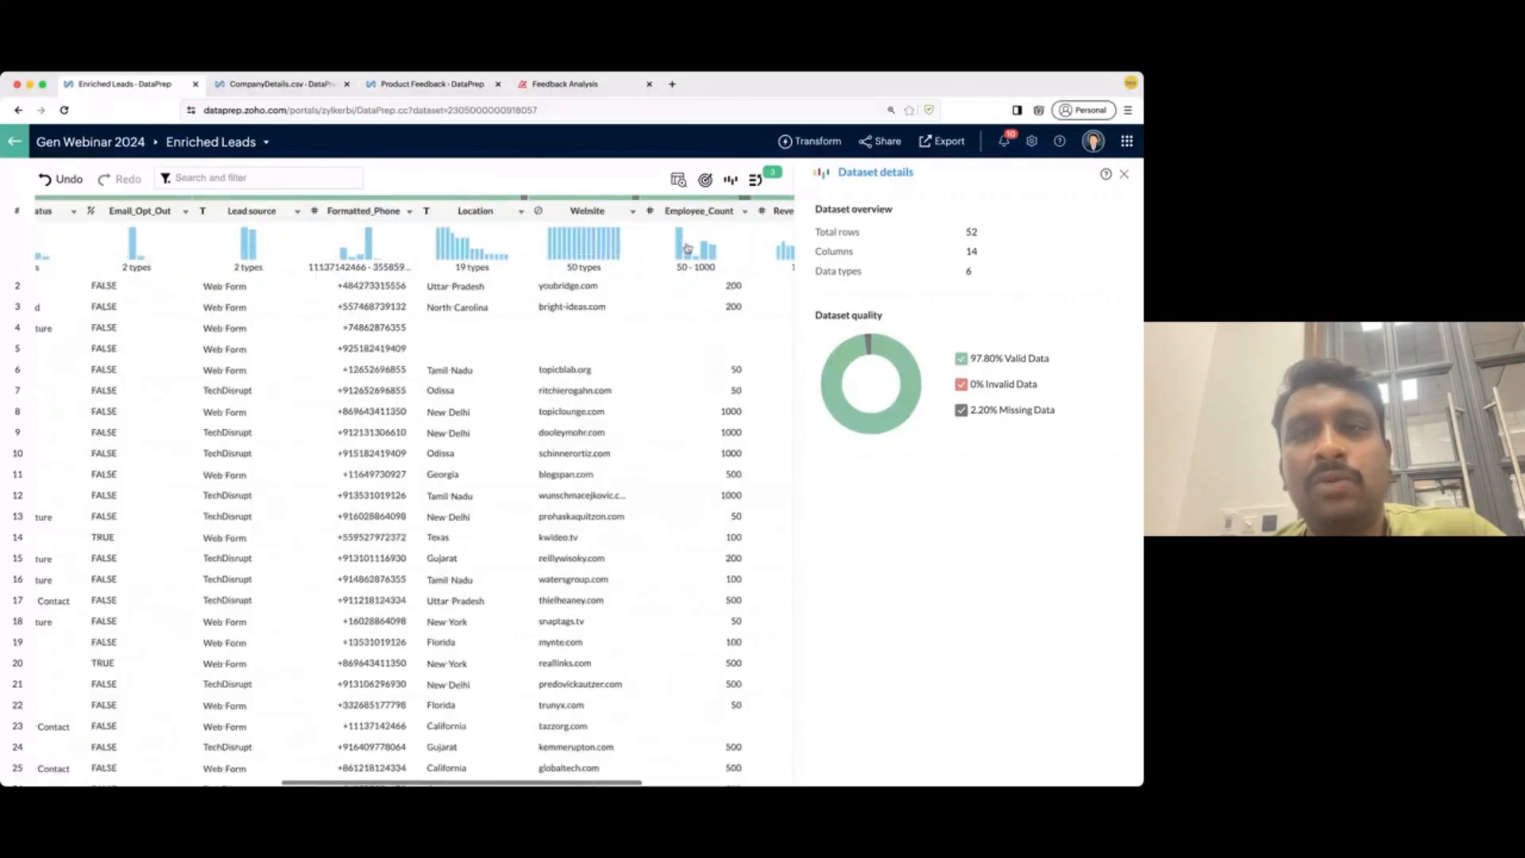
{"action": "left_click", "coordinate": [934, 144]}
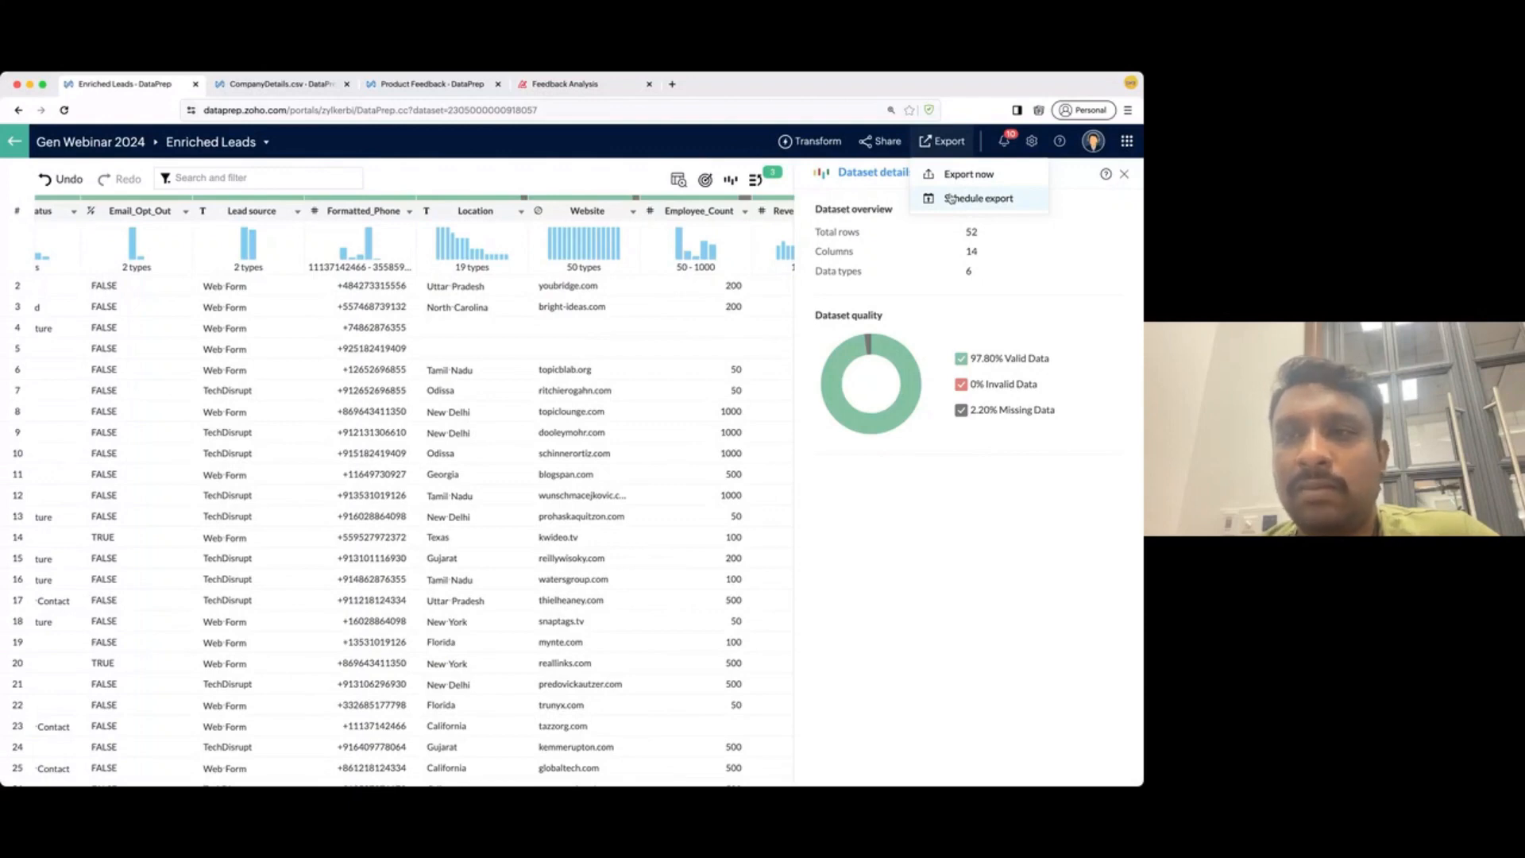
{"action": "left_click", "coordinate": [951, 199]}
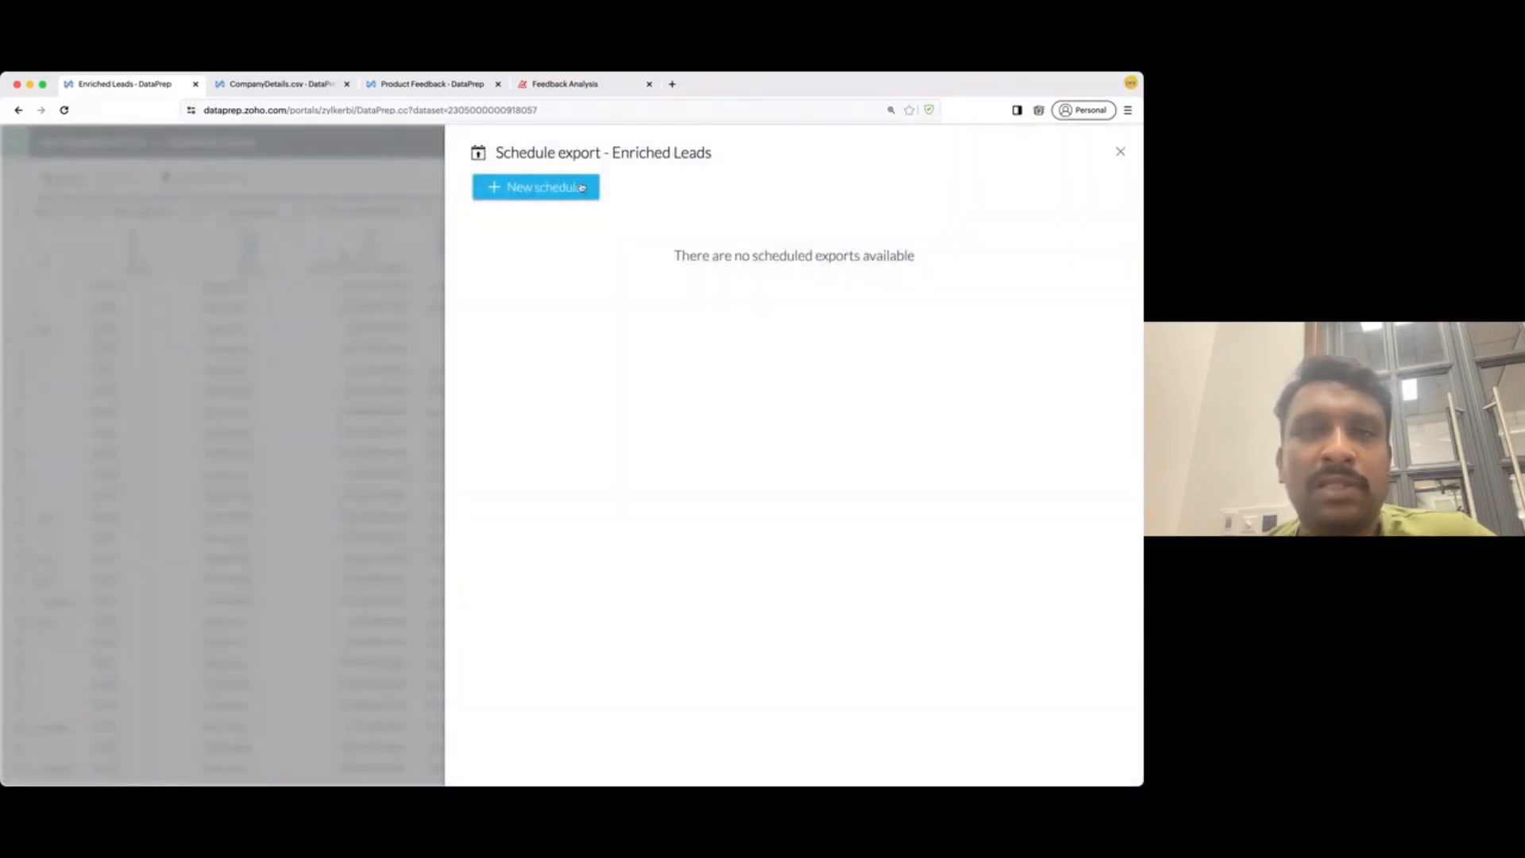
{"action": "left_click", "coordinate": [583, 188]}
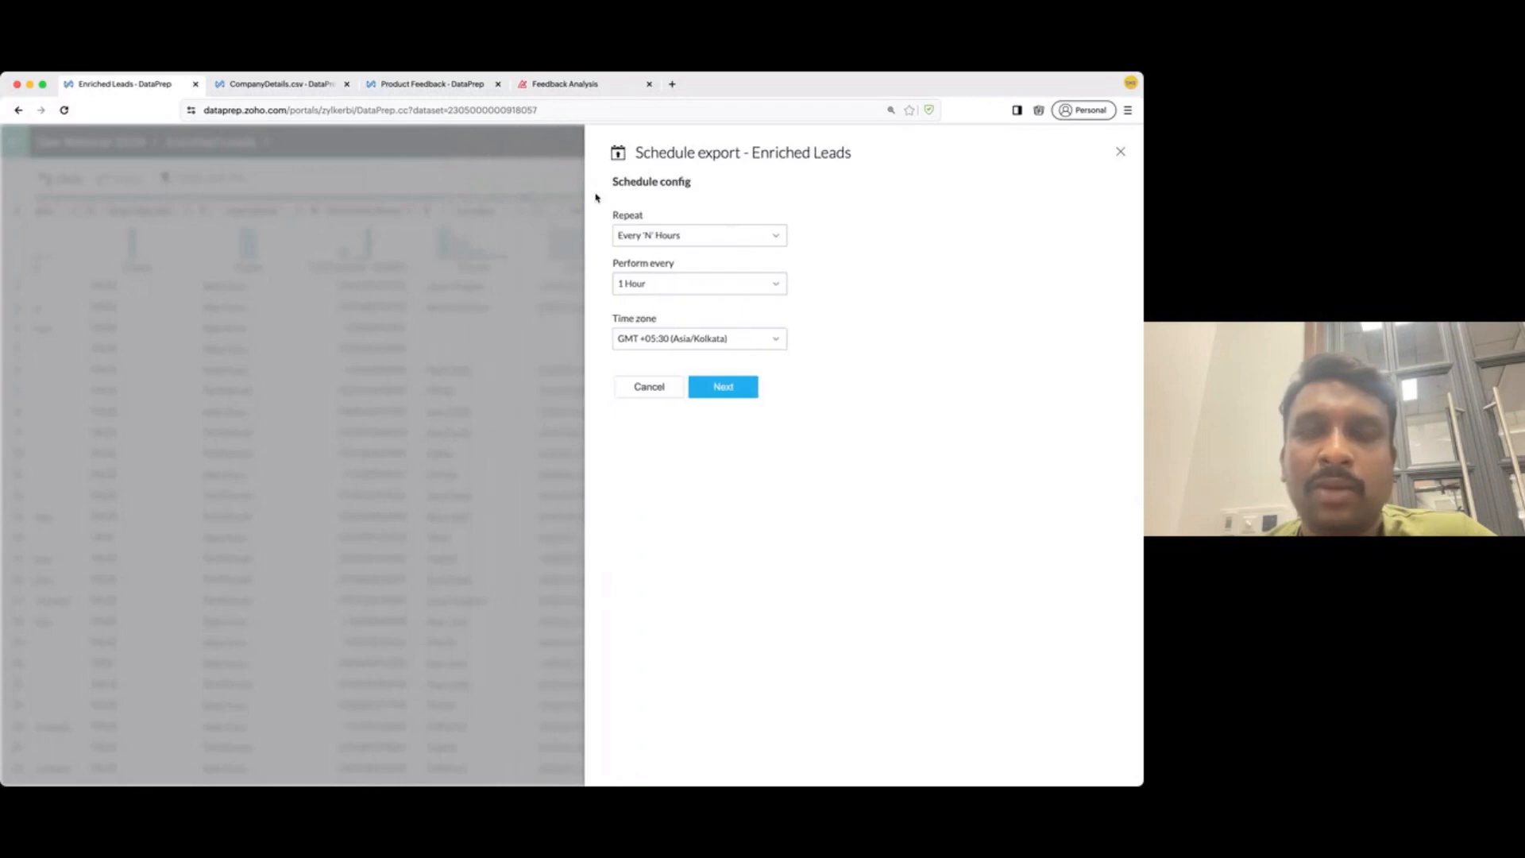
{"action": "left_click", "coordinate": [718, 239]}
{"action": "left_click", "coordinate": [862, 316]}
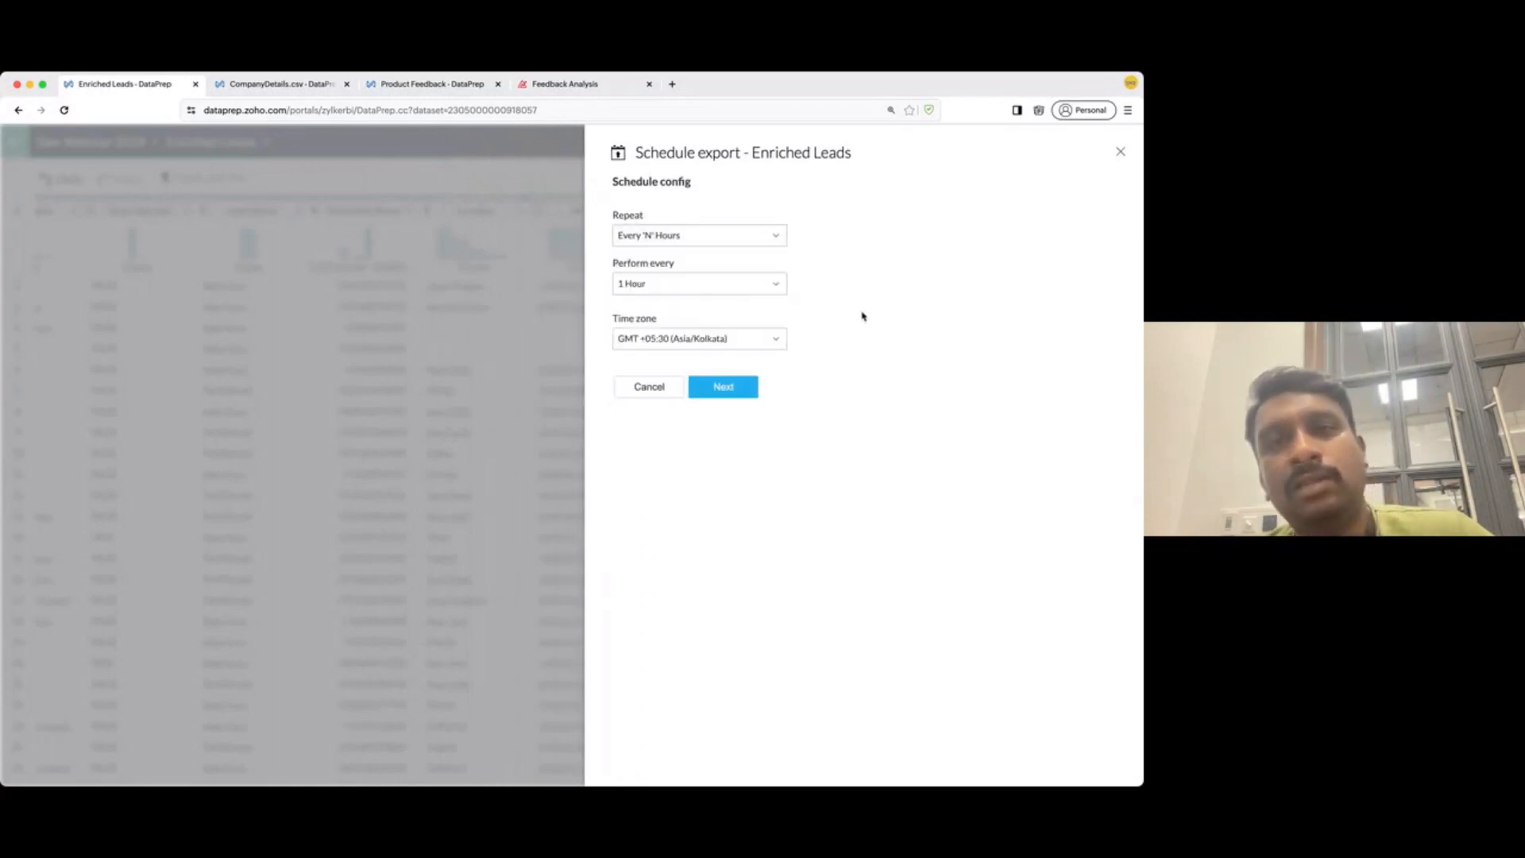
{"action": "left_click", "coordinate": [707, 388]}
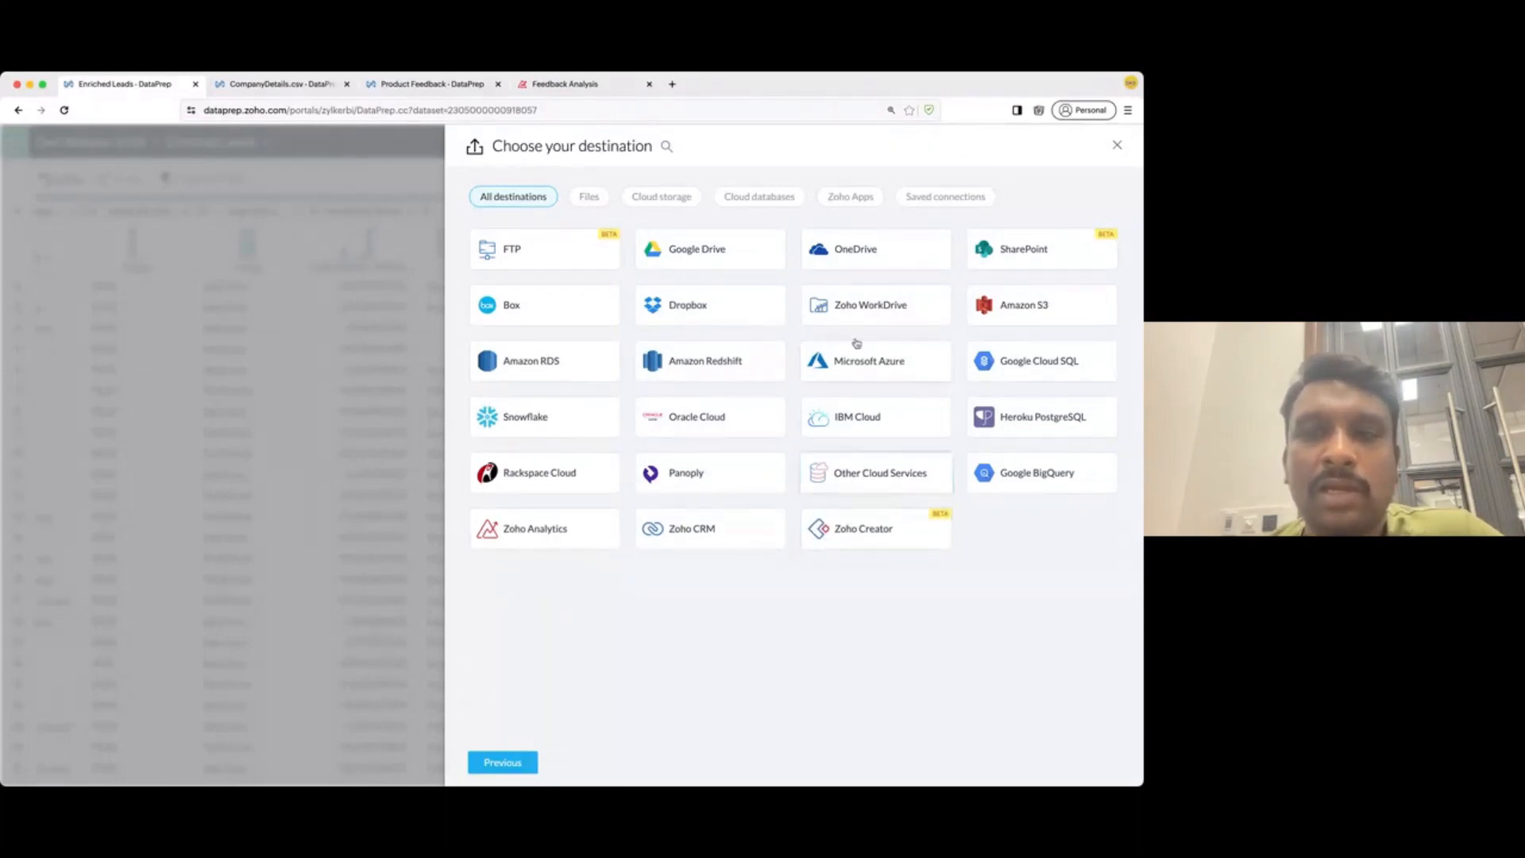
{"action": "left_click", "coordinate": [723, 546]}
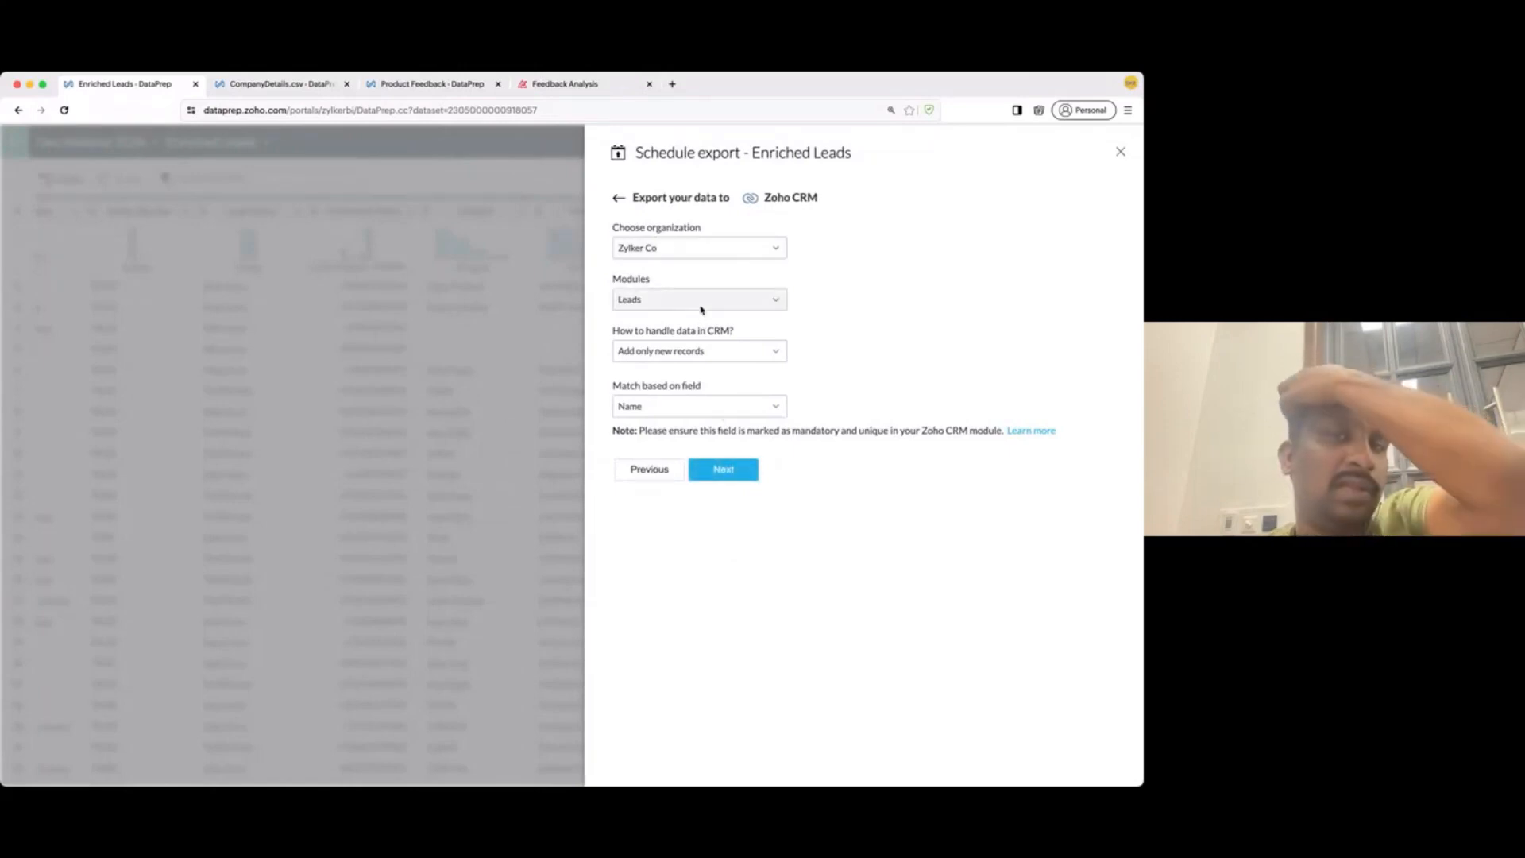
{"action": "left_click", "coordinate": [688, 358]}
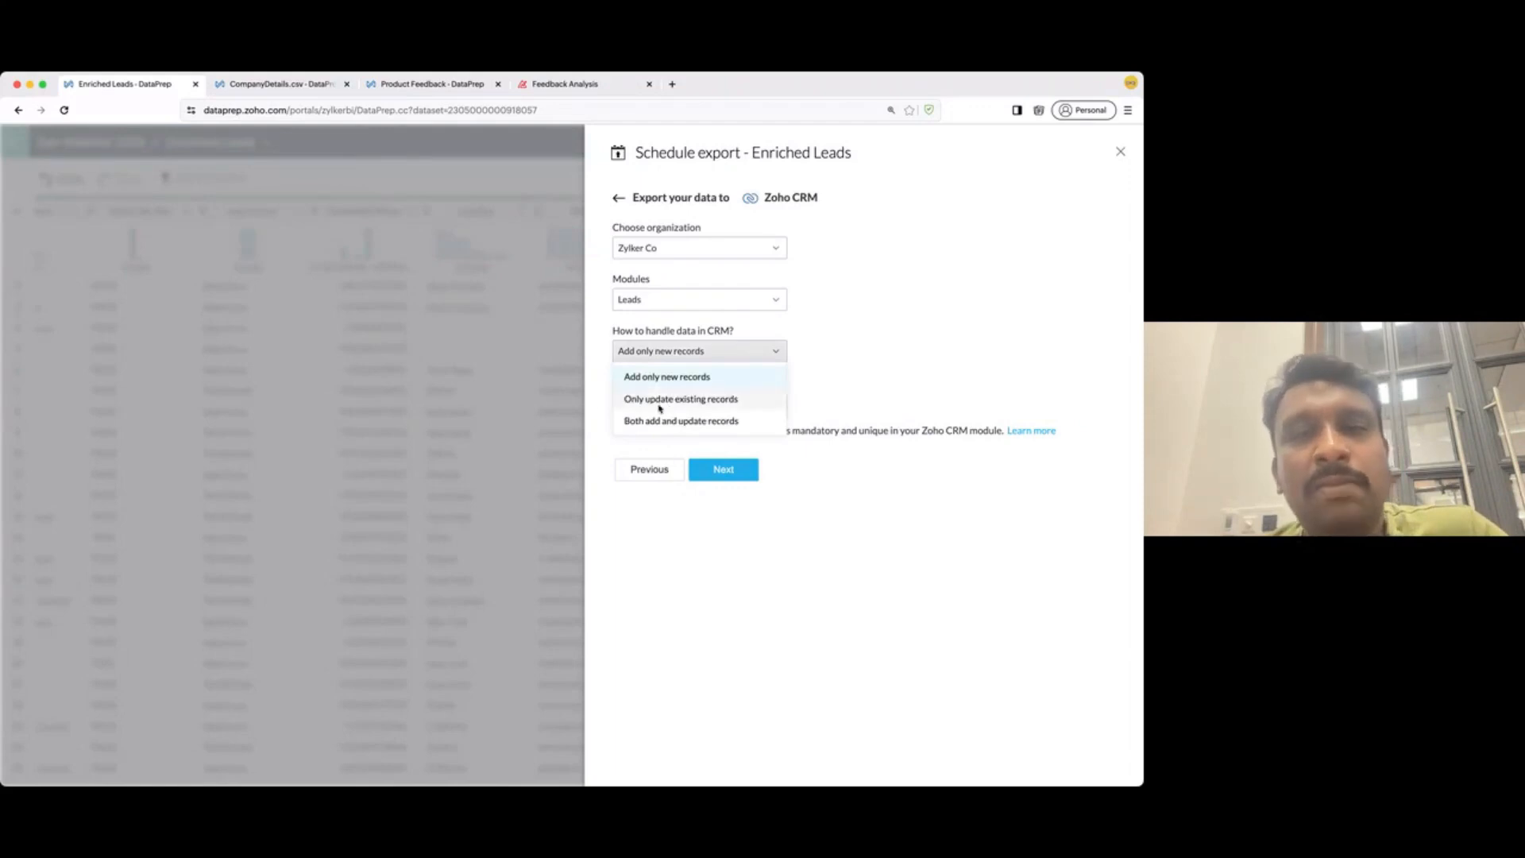
{"action": "left_click", "coordinate": [699, 400]}
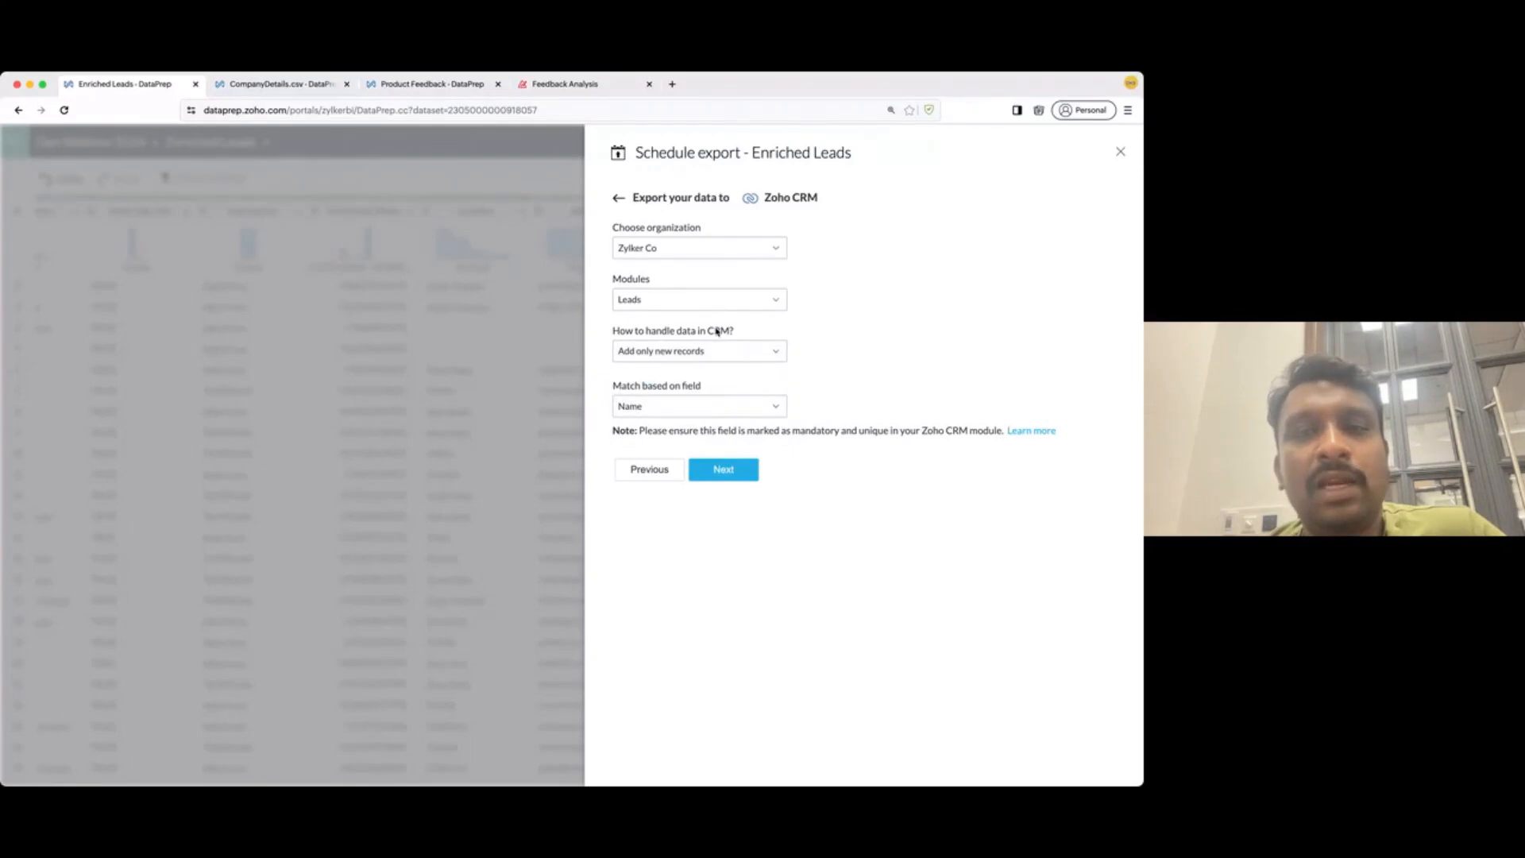
{"action": "left_click", "coordinate": [687, 412]}
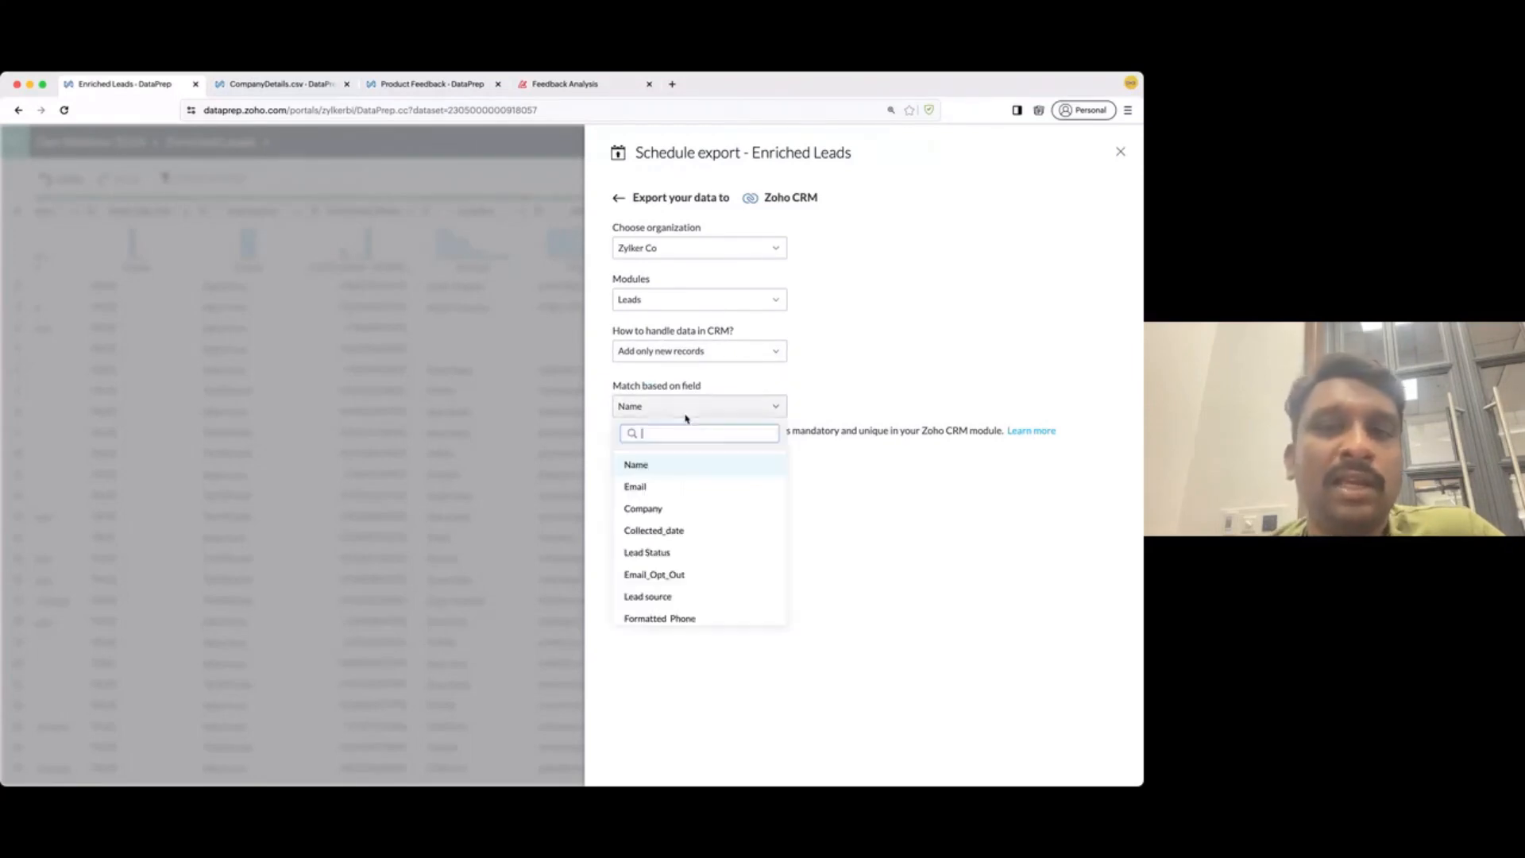
{"action": "left_click", "coordinate": [670, 487]}
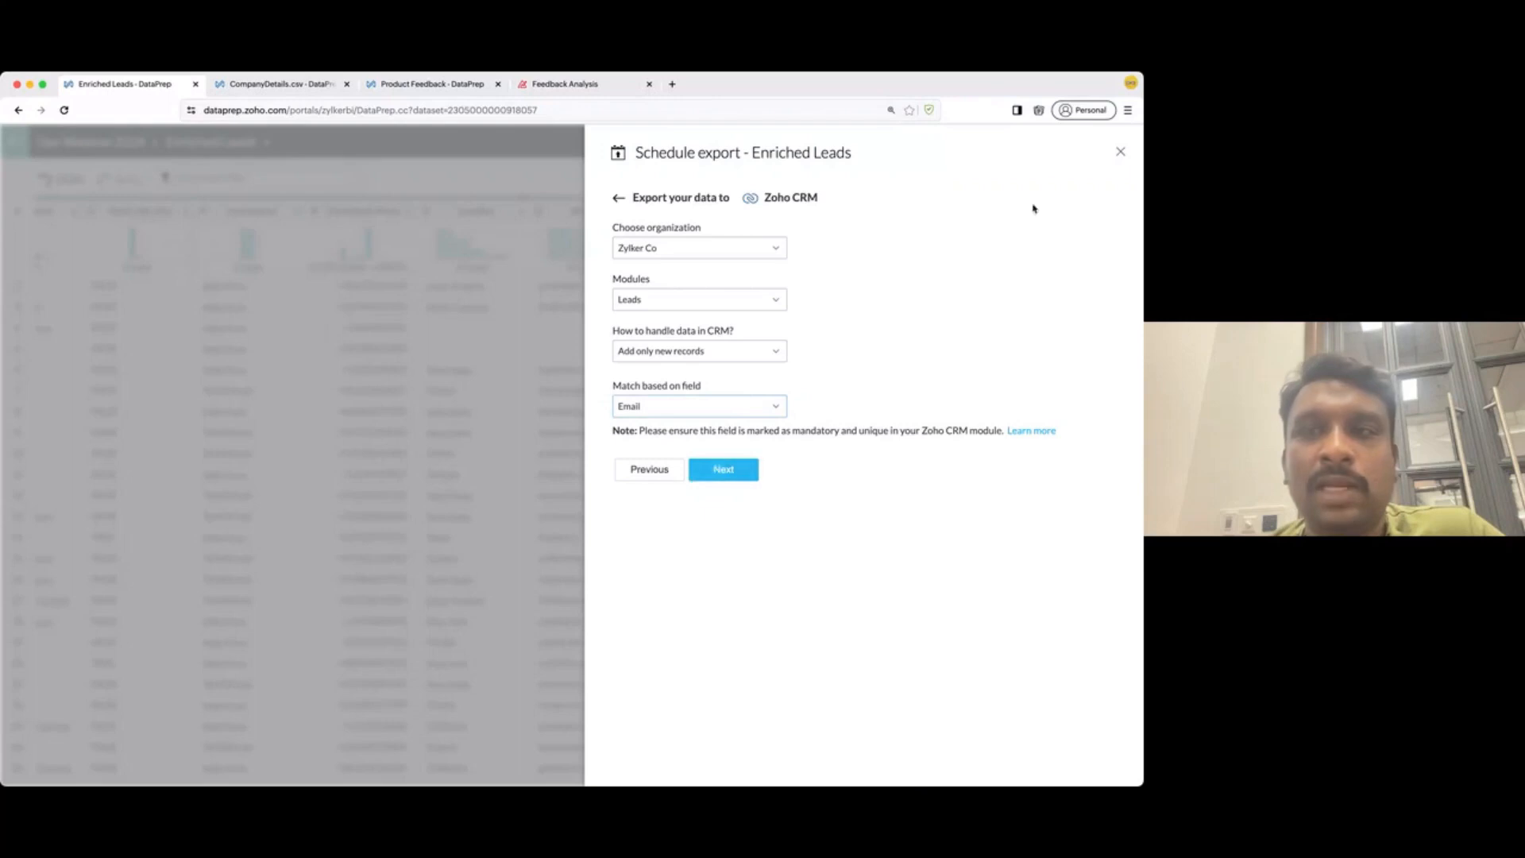
{"action": "left_click", "coordinate": [1122, 152]}
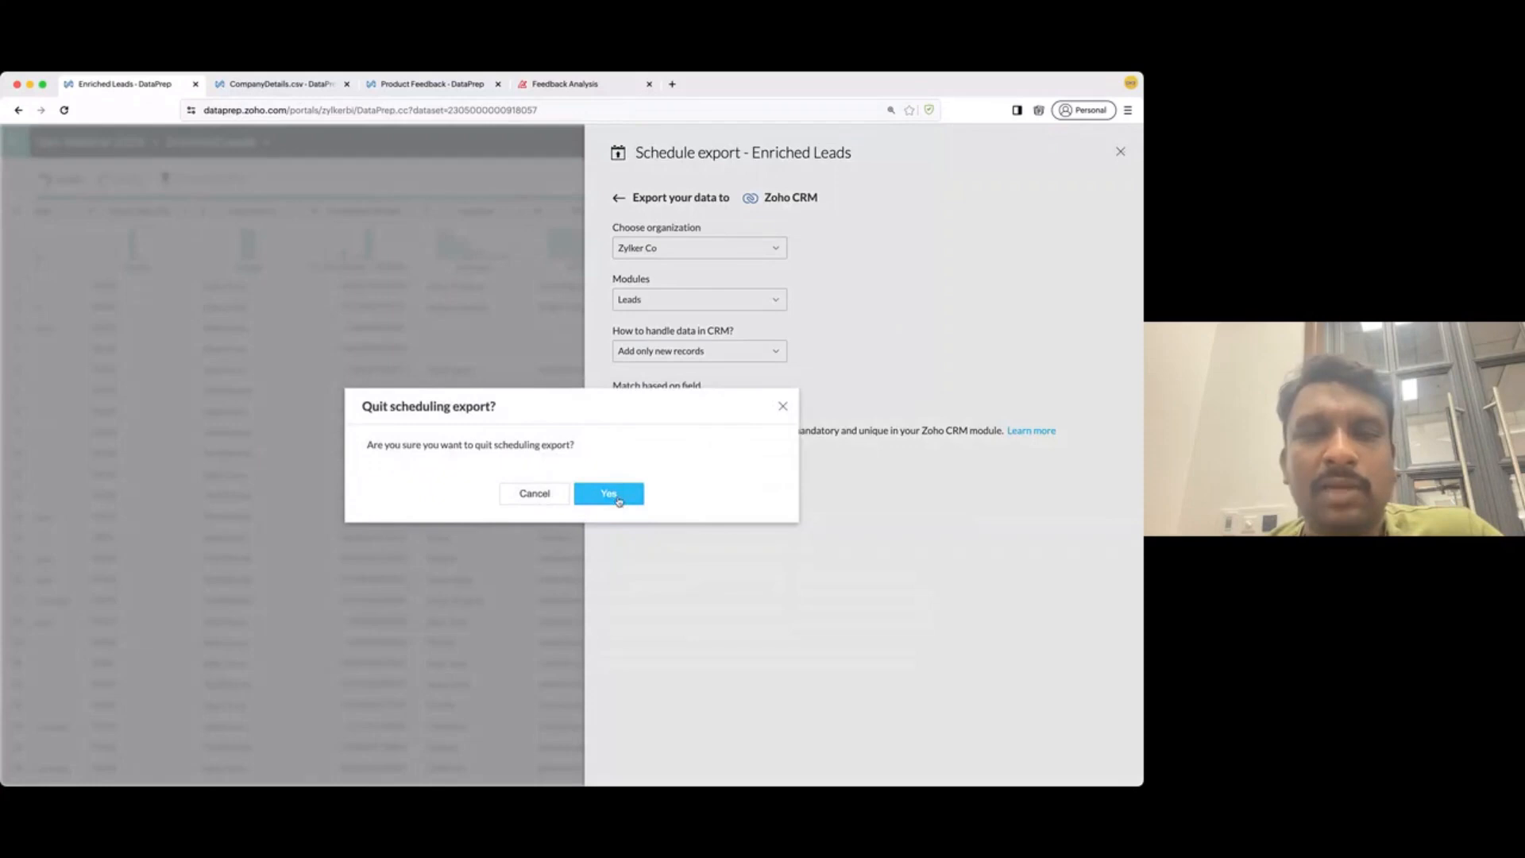
{"action": "left_click", "coordinate": [608, 494]}
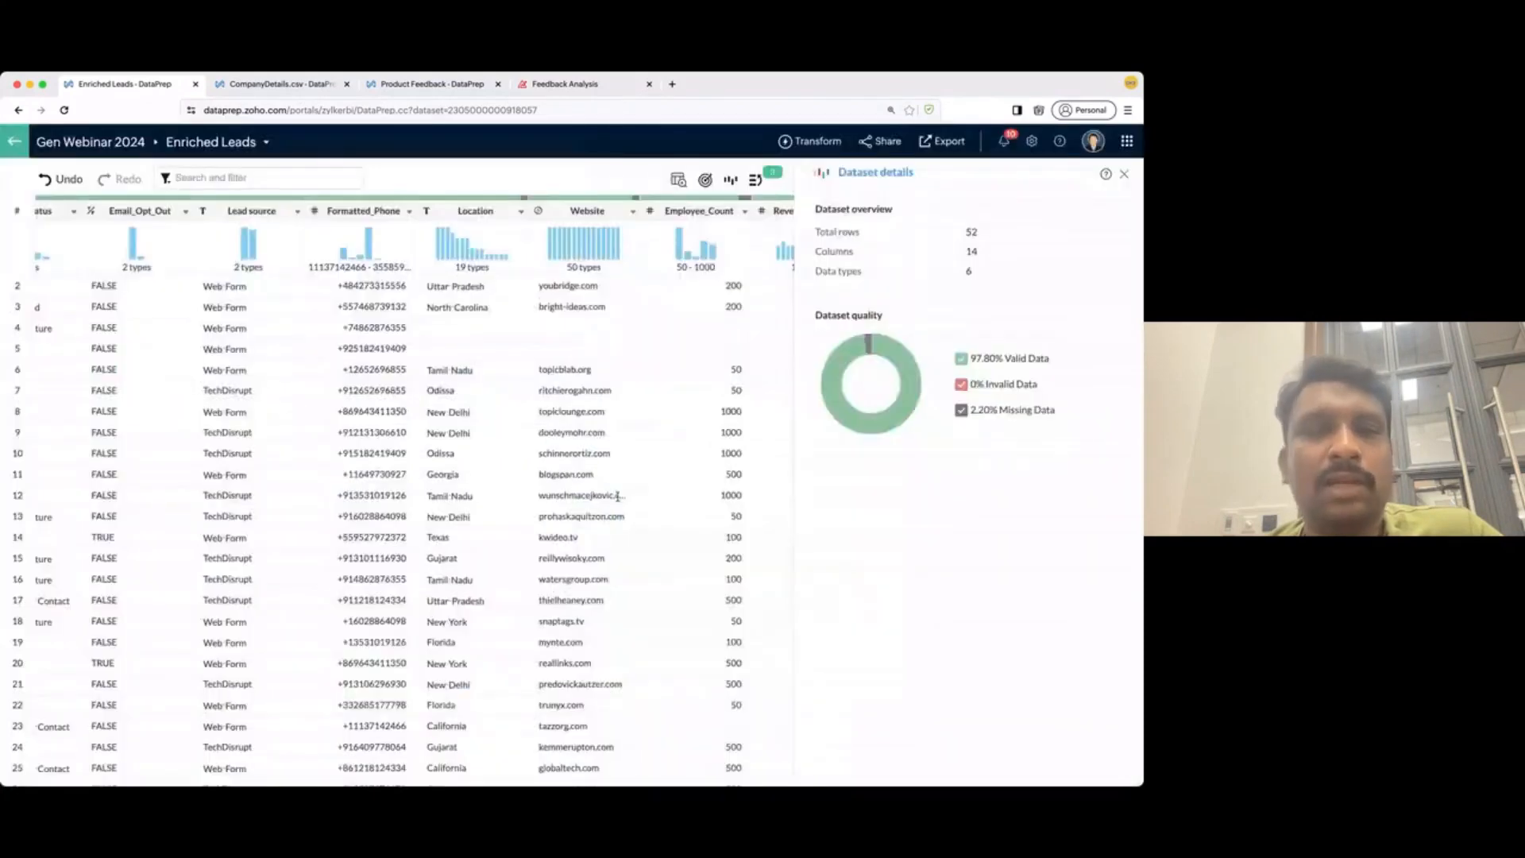
- Back in Gen Webinar 2024, star Enriched Leads as ready-to-use and tag it 'output'
{"action": "left_click", "coordinate": [78, 143]}
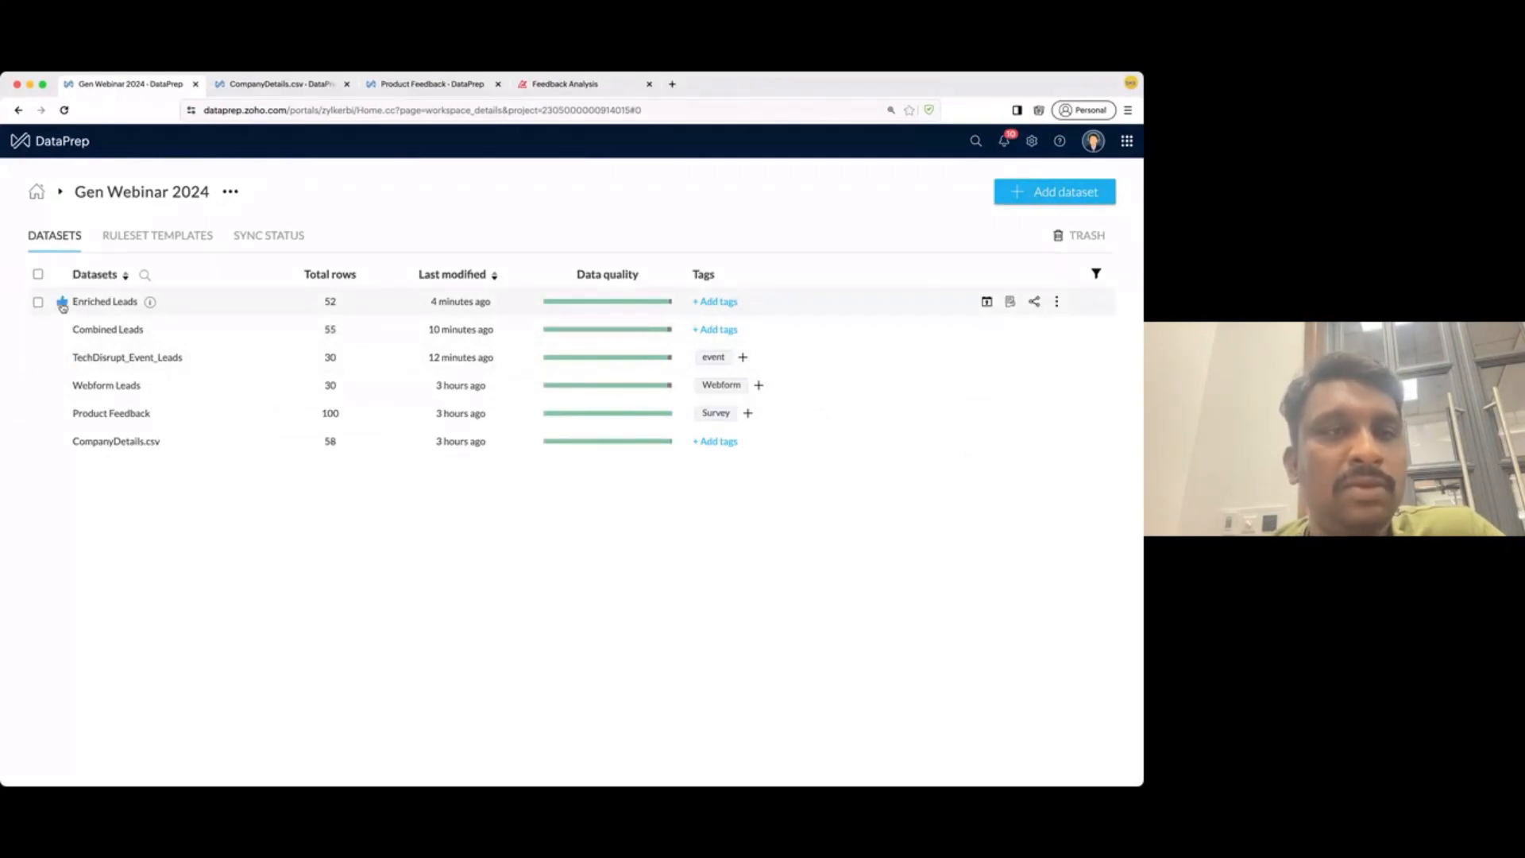
{"action": "left_click", "coordinate": [62, 303]}
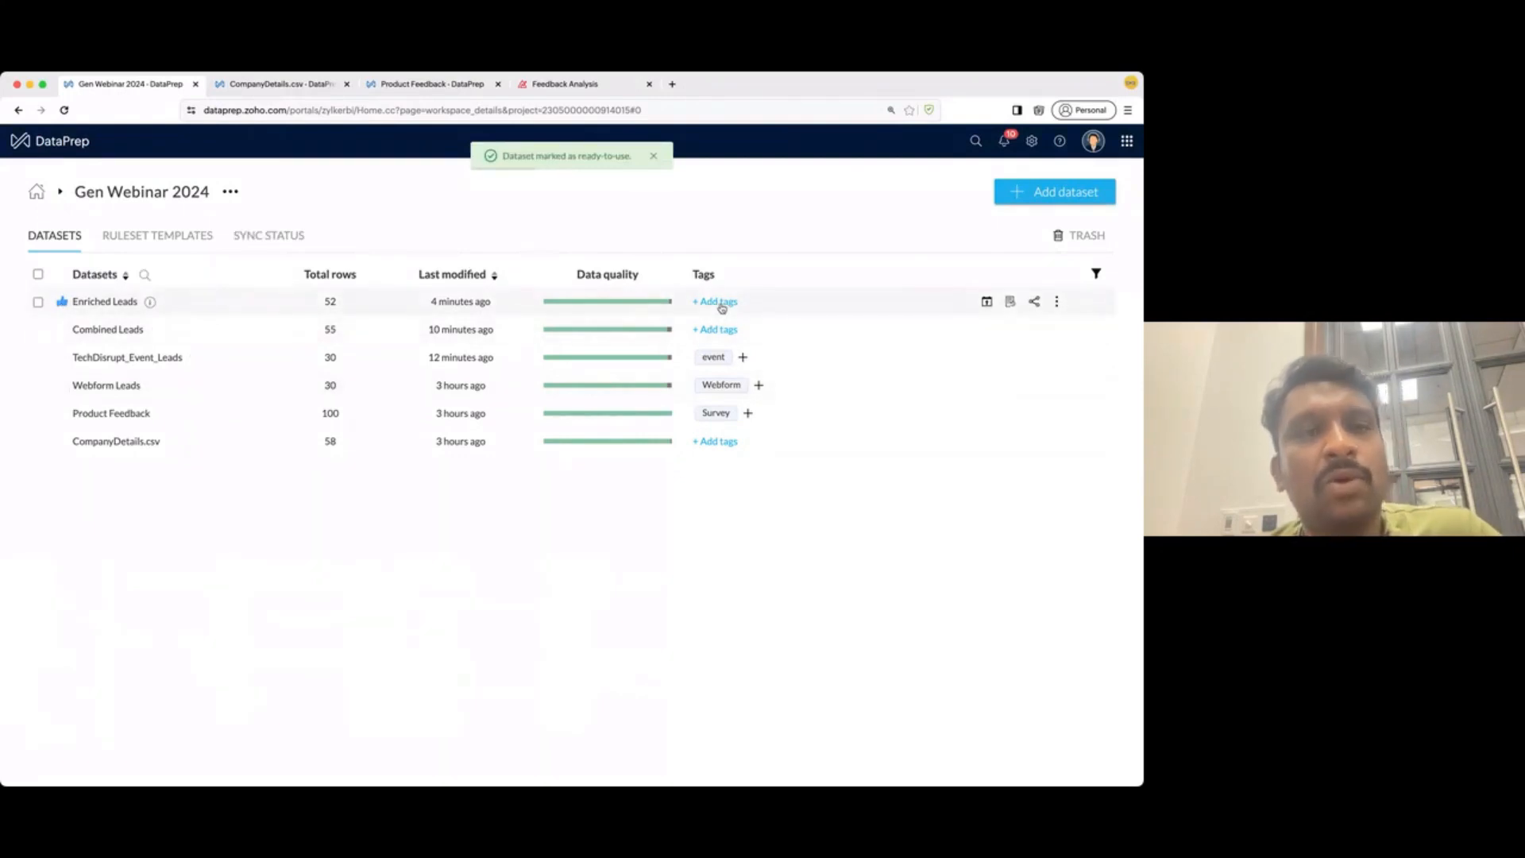
{"action": "left_click", "coordinate": [719, 303]}
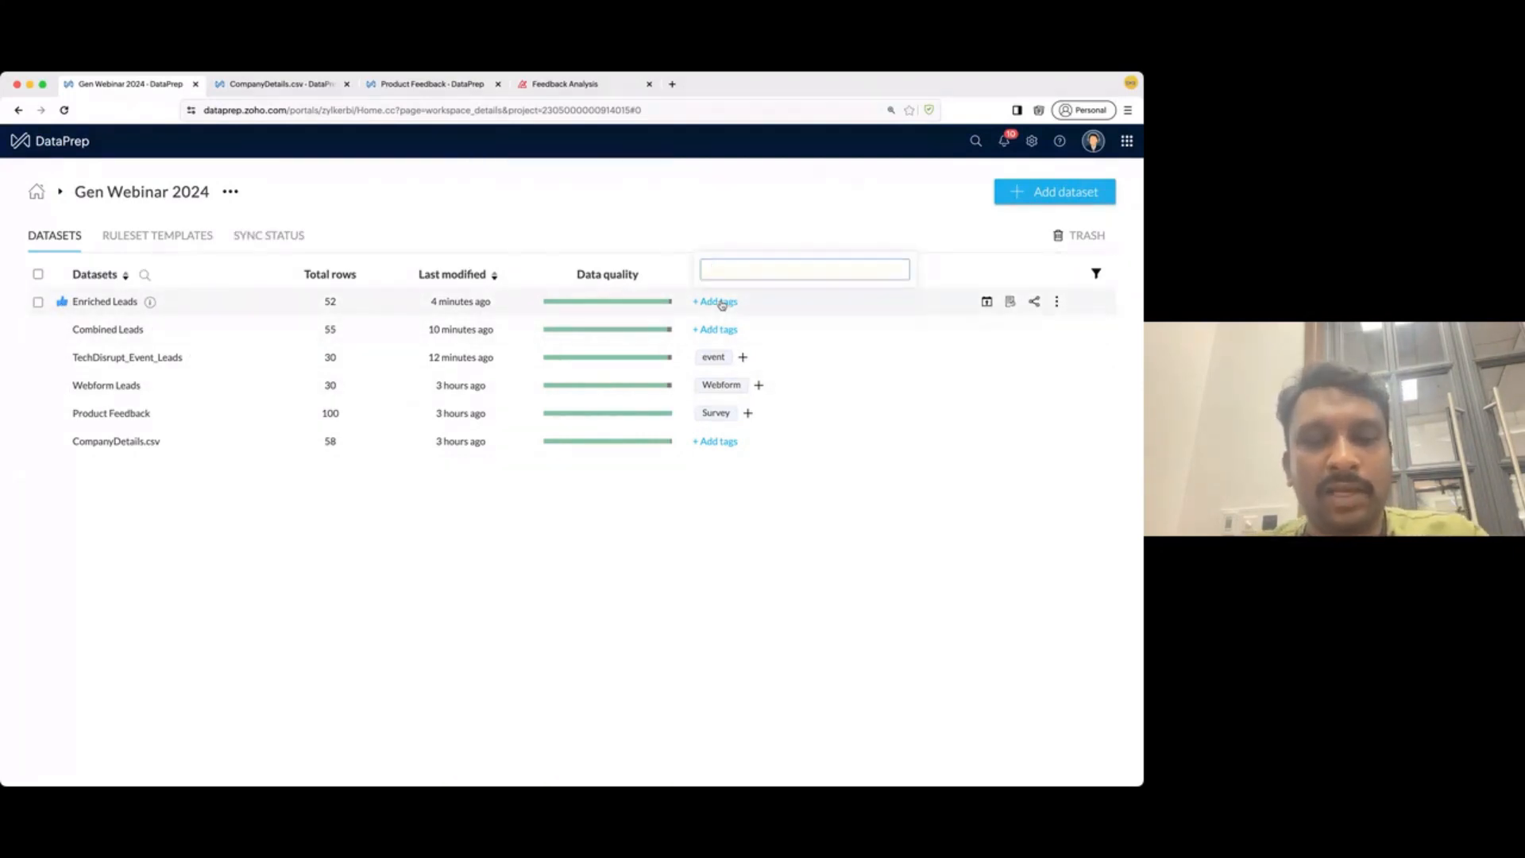
{"action": "type", "text": "out"}
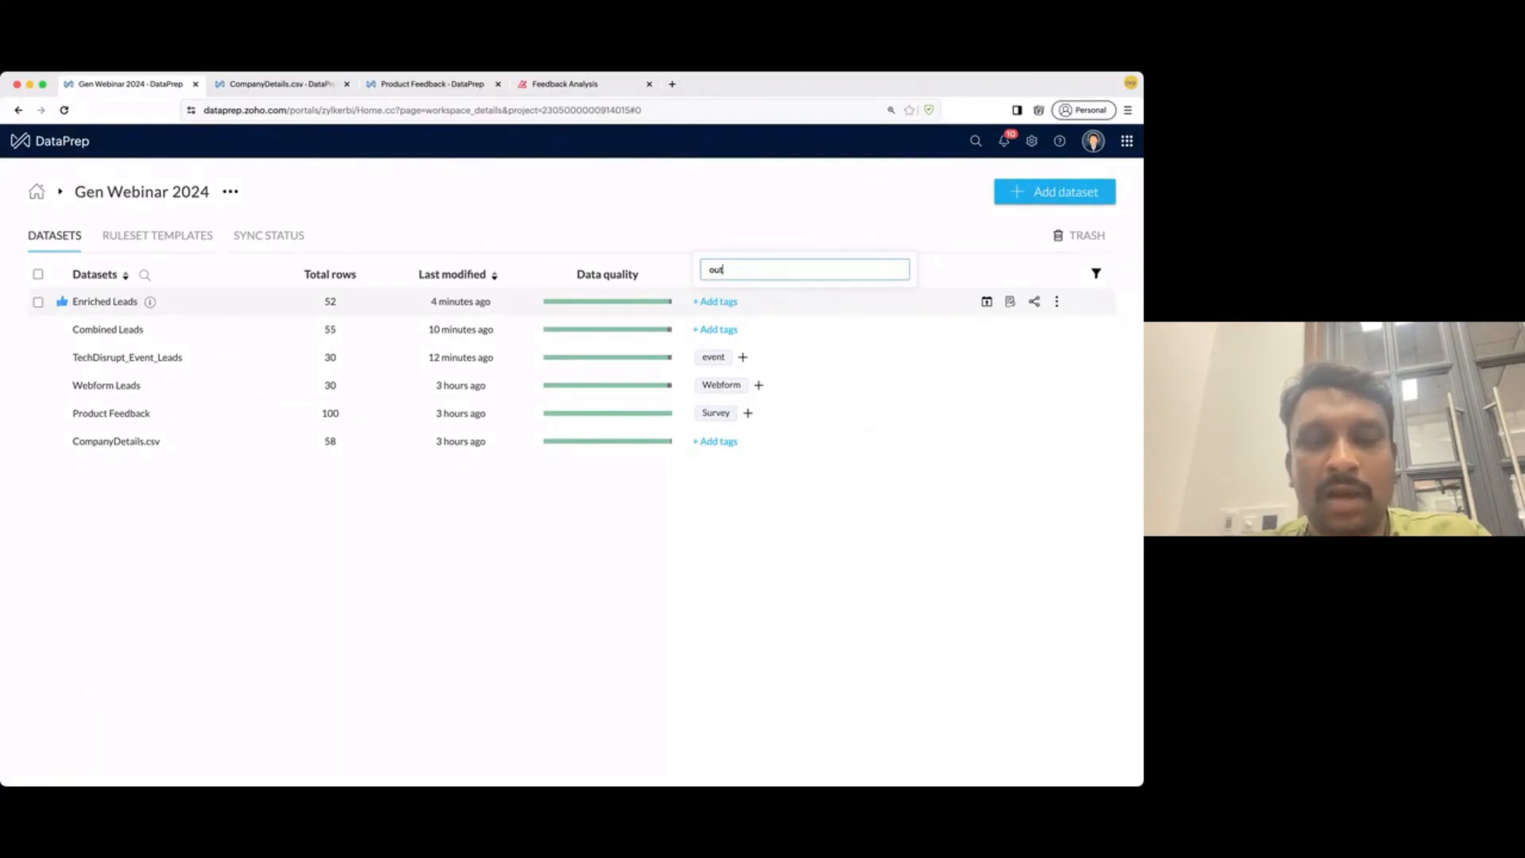
{"action": "type", "text": "put"}
{"action": "key", "text": "Return"}
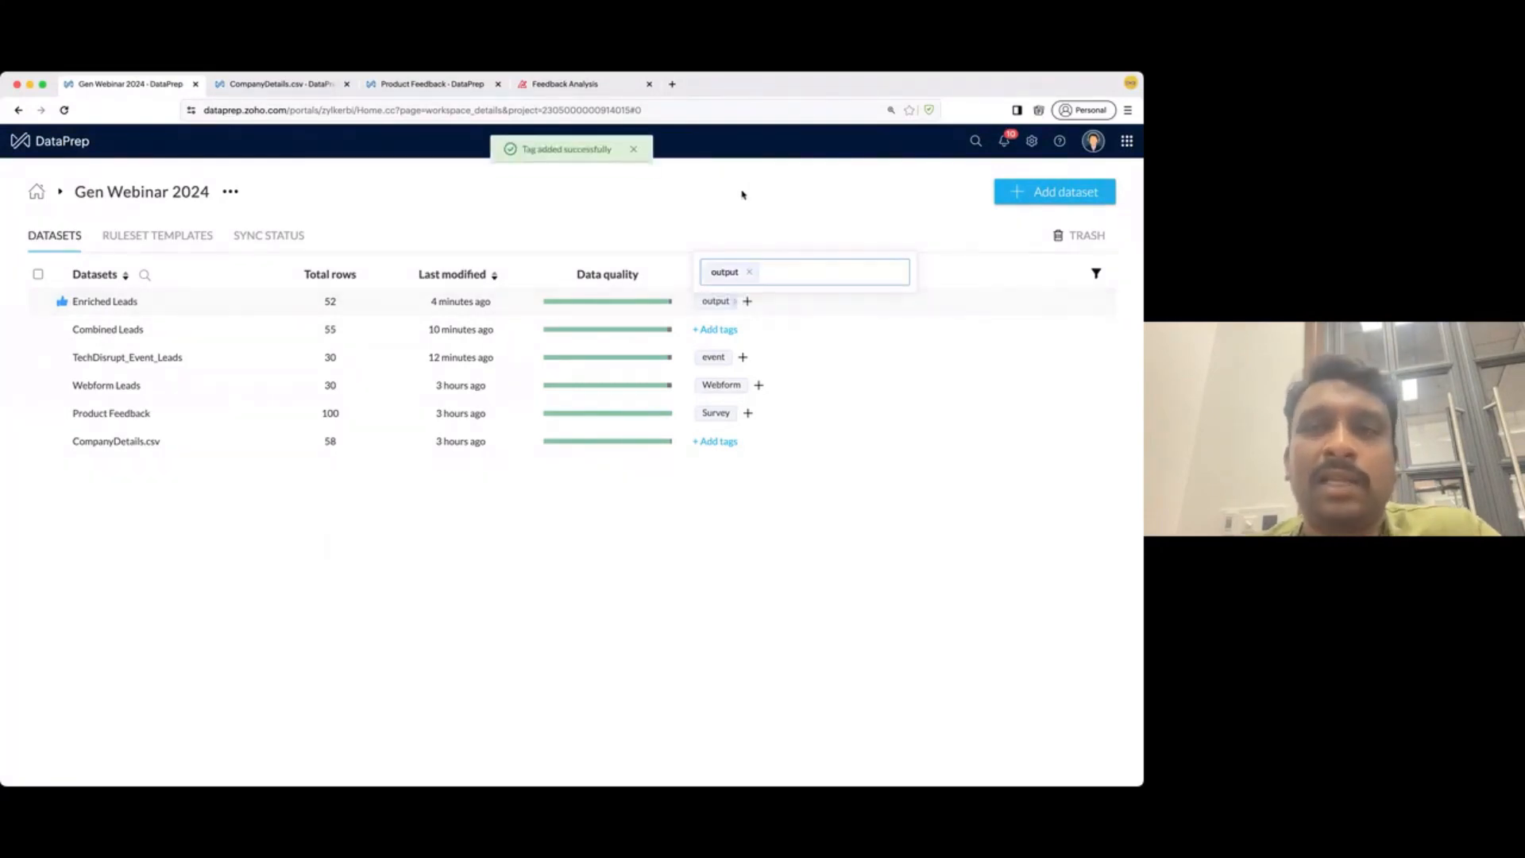
{"action": "left_click", "coordinate": [771, 213]}
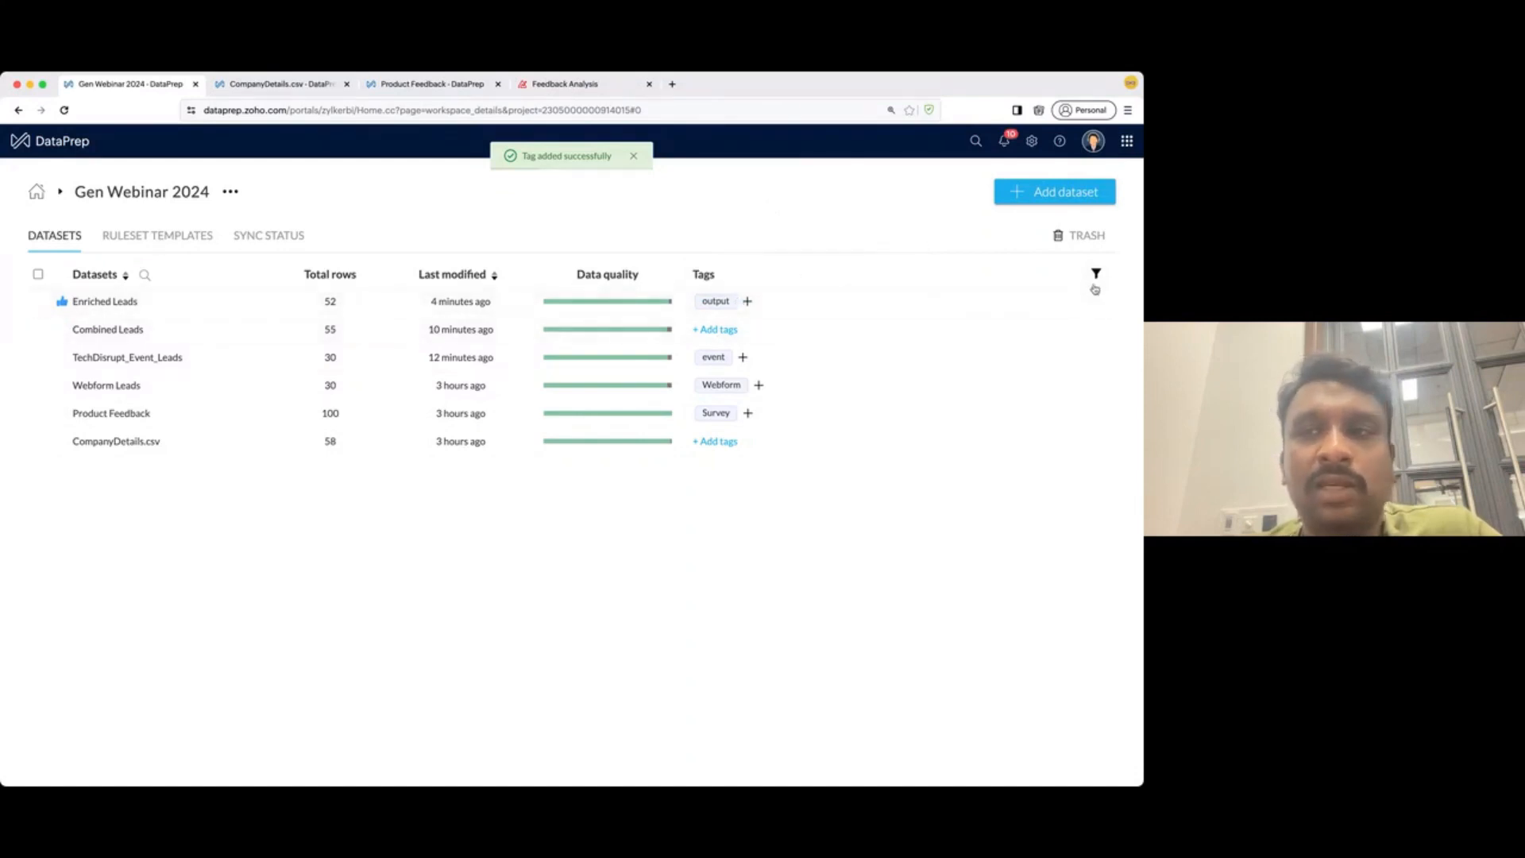
{"action": "left_click", "coordinate": [1095, 276]}
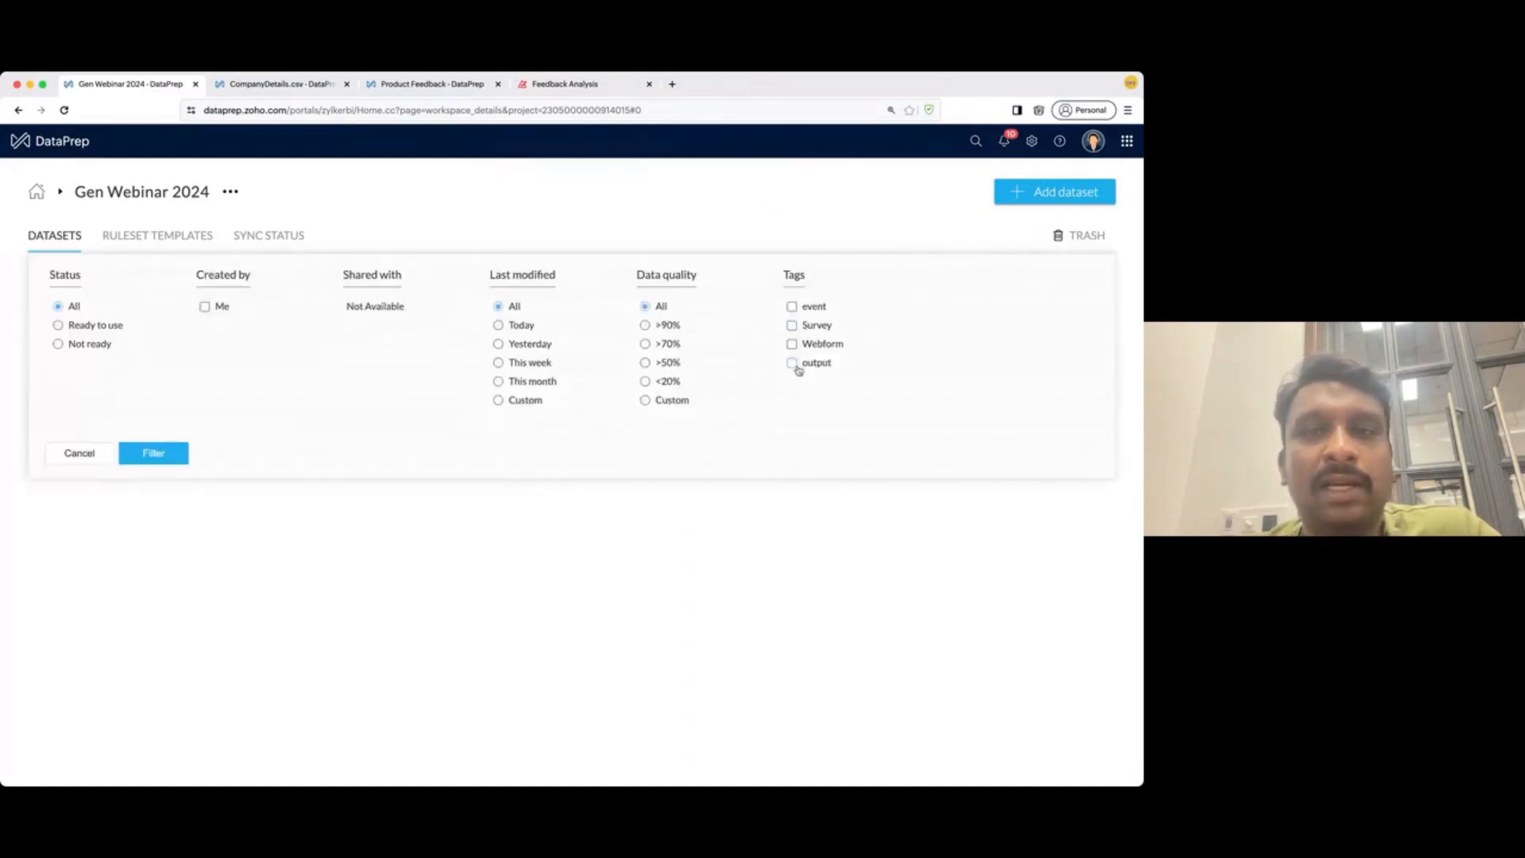
{"action": "left_click", "coordinate": [792, 363]}
{"action": "left_click", "coordinate": [135, 452]}
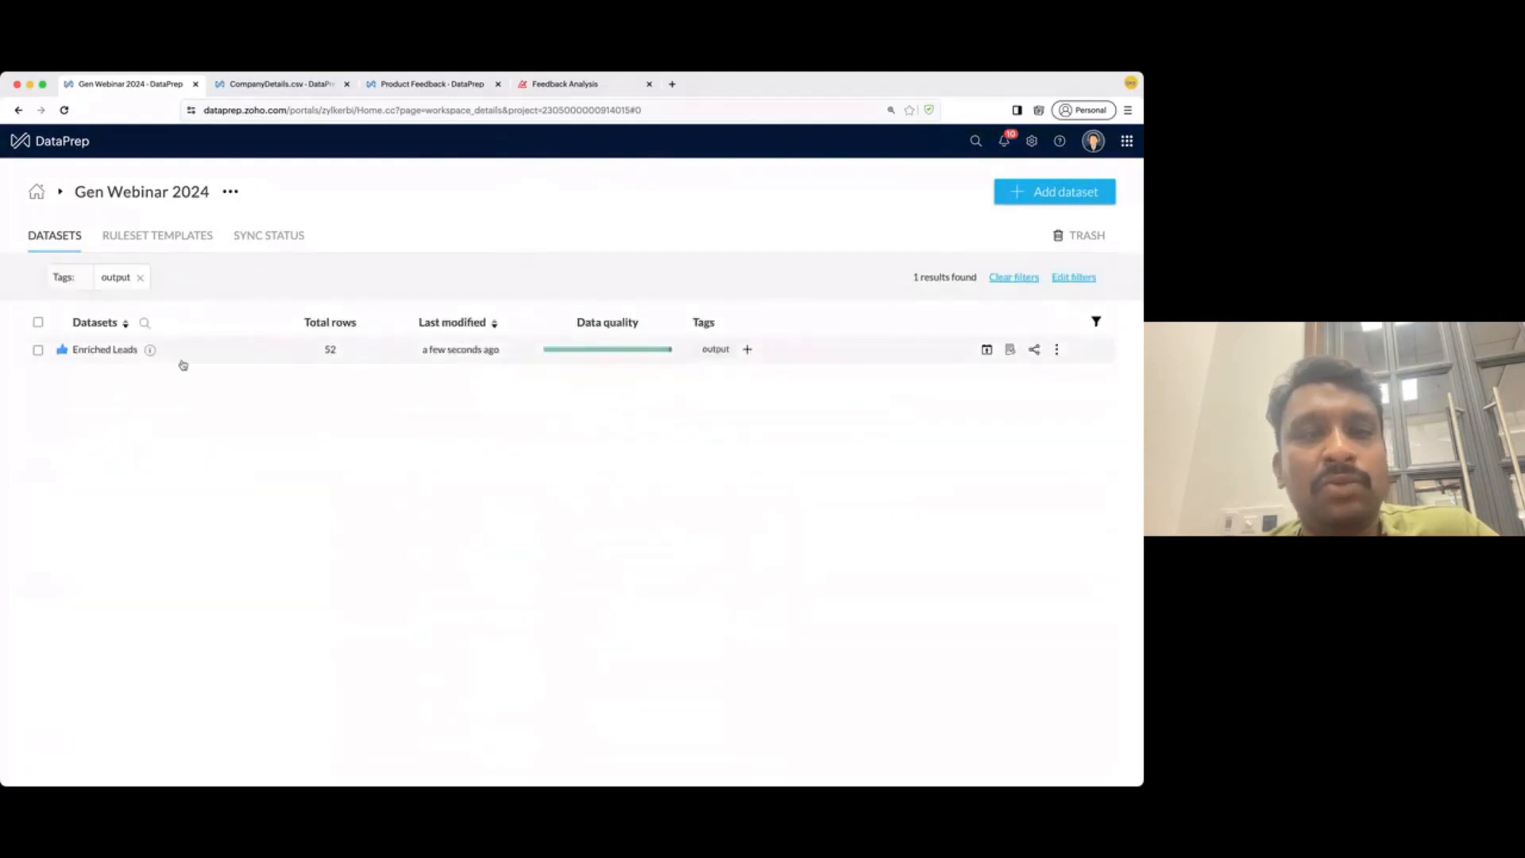
{"action": "left_click", "coordinate": [140, 277]}
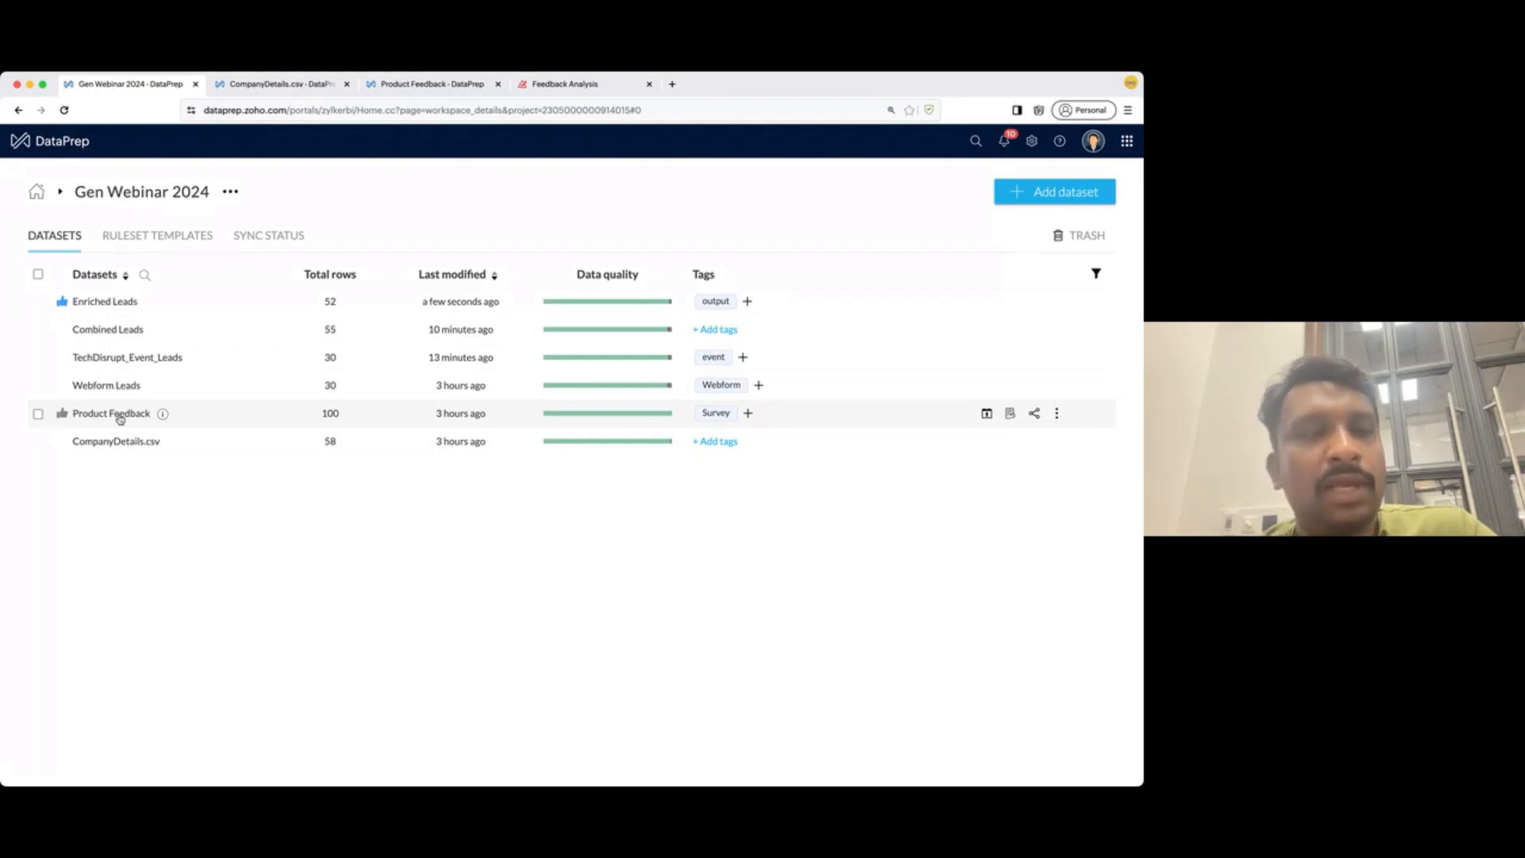
- Open Product Feedback (100 rows) and widen its Feedback column to show full comments
{"action": "left_click", "coordinate": [119, 414]}
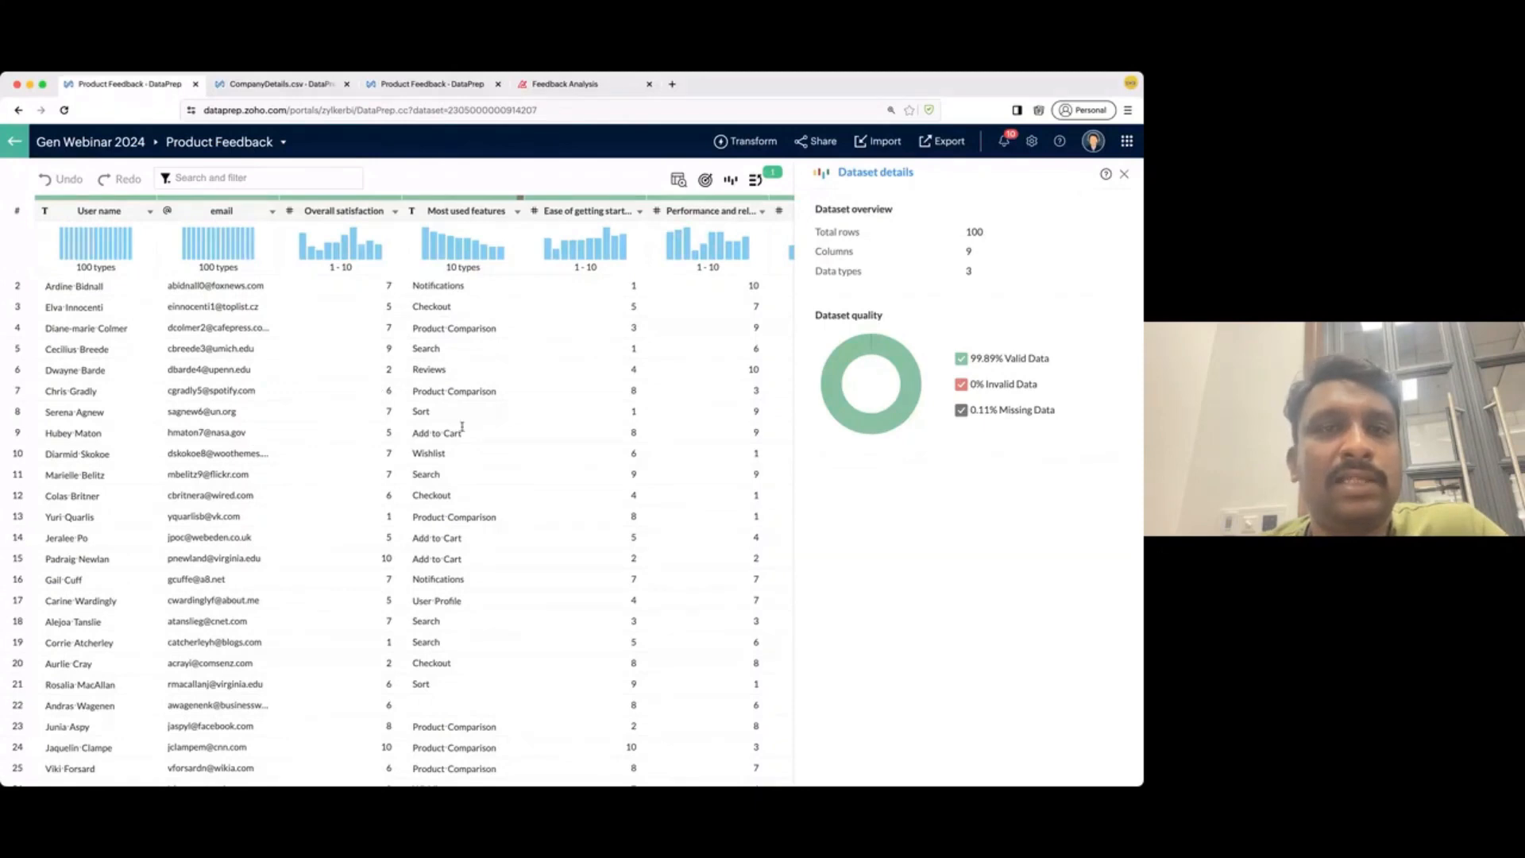
{"action": "scroll", "coordinate": [462, 427], "scroll_direction": "right", "scroll_amount": 5}
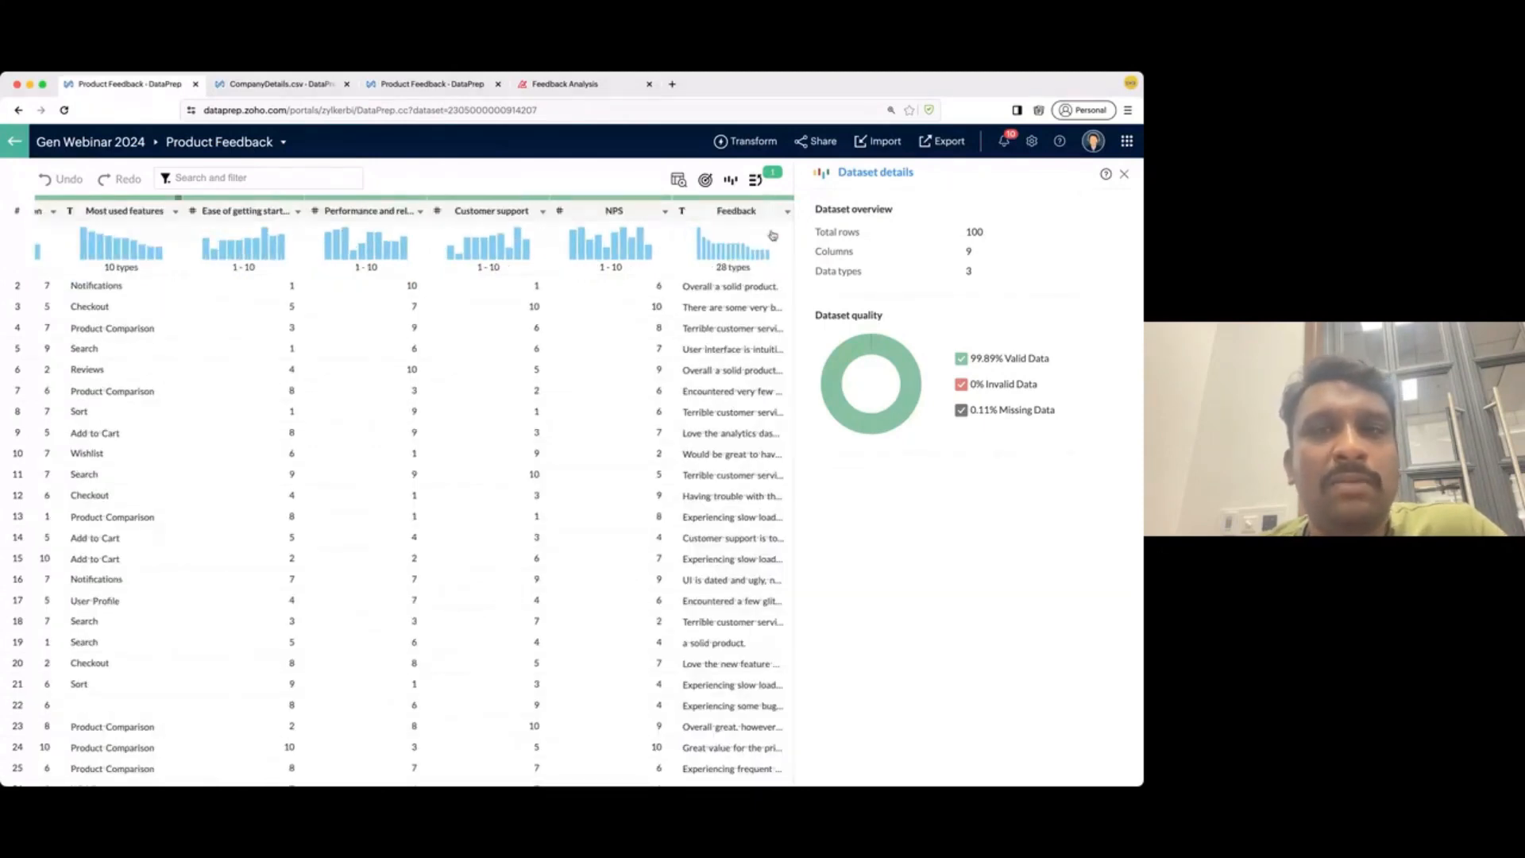
{"action": "left_click_drag", "start_coordinate": [792, 213], "coordinate": [1114, 222]}
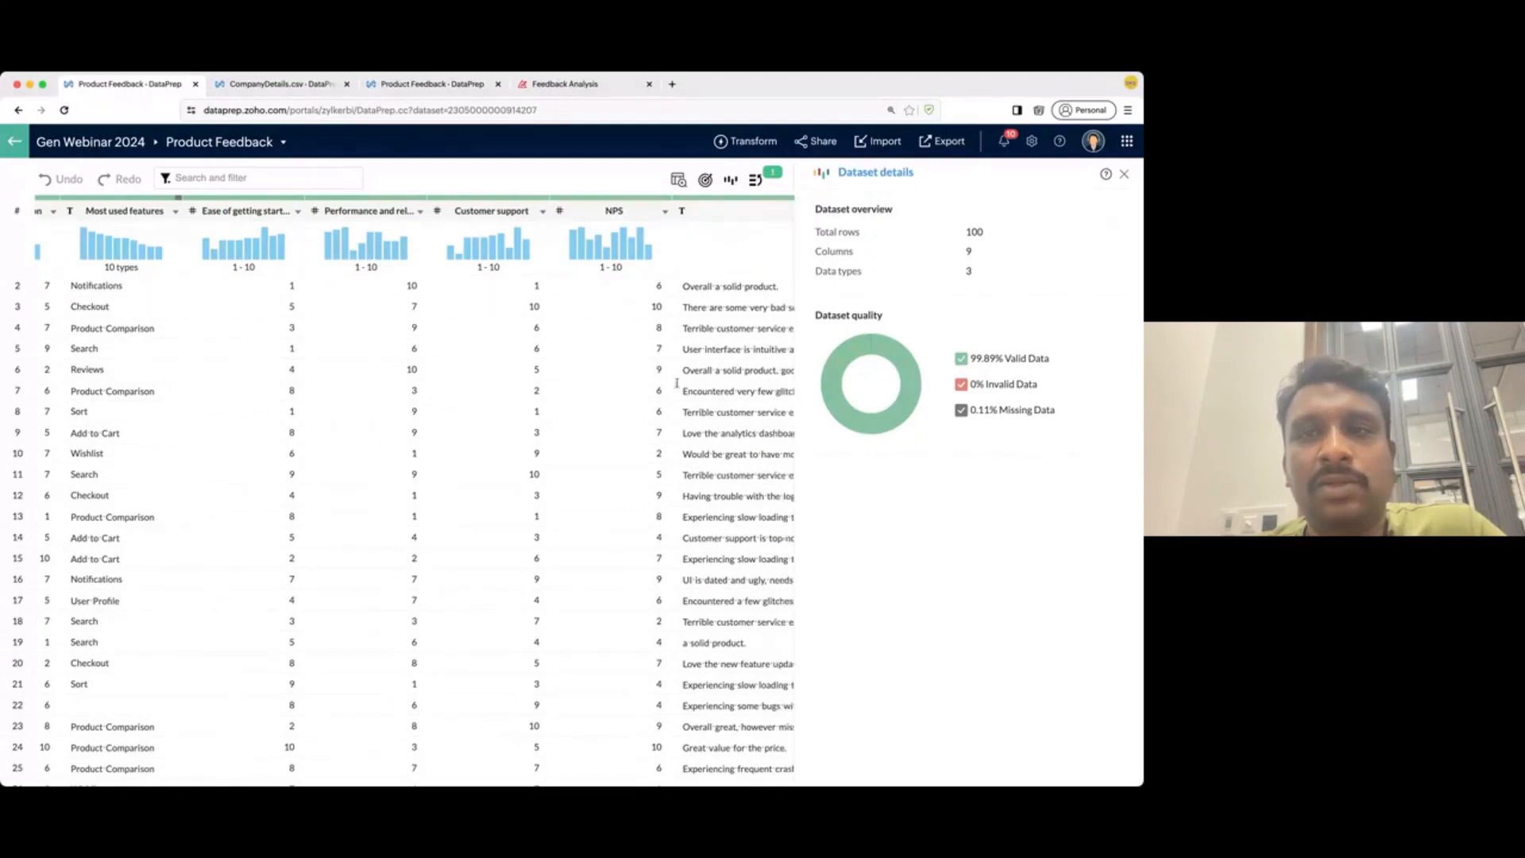
{"action": "scroll", "coordinate": [615, 420], "scroll_direction": "right", "scroll_amount": 1}
{"action": "scroll", "coordinate": [615, 420], "scroll_direction": "right", "scroll_amount": 3}
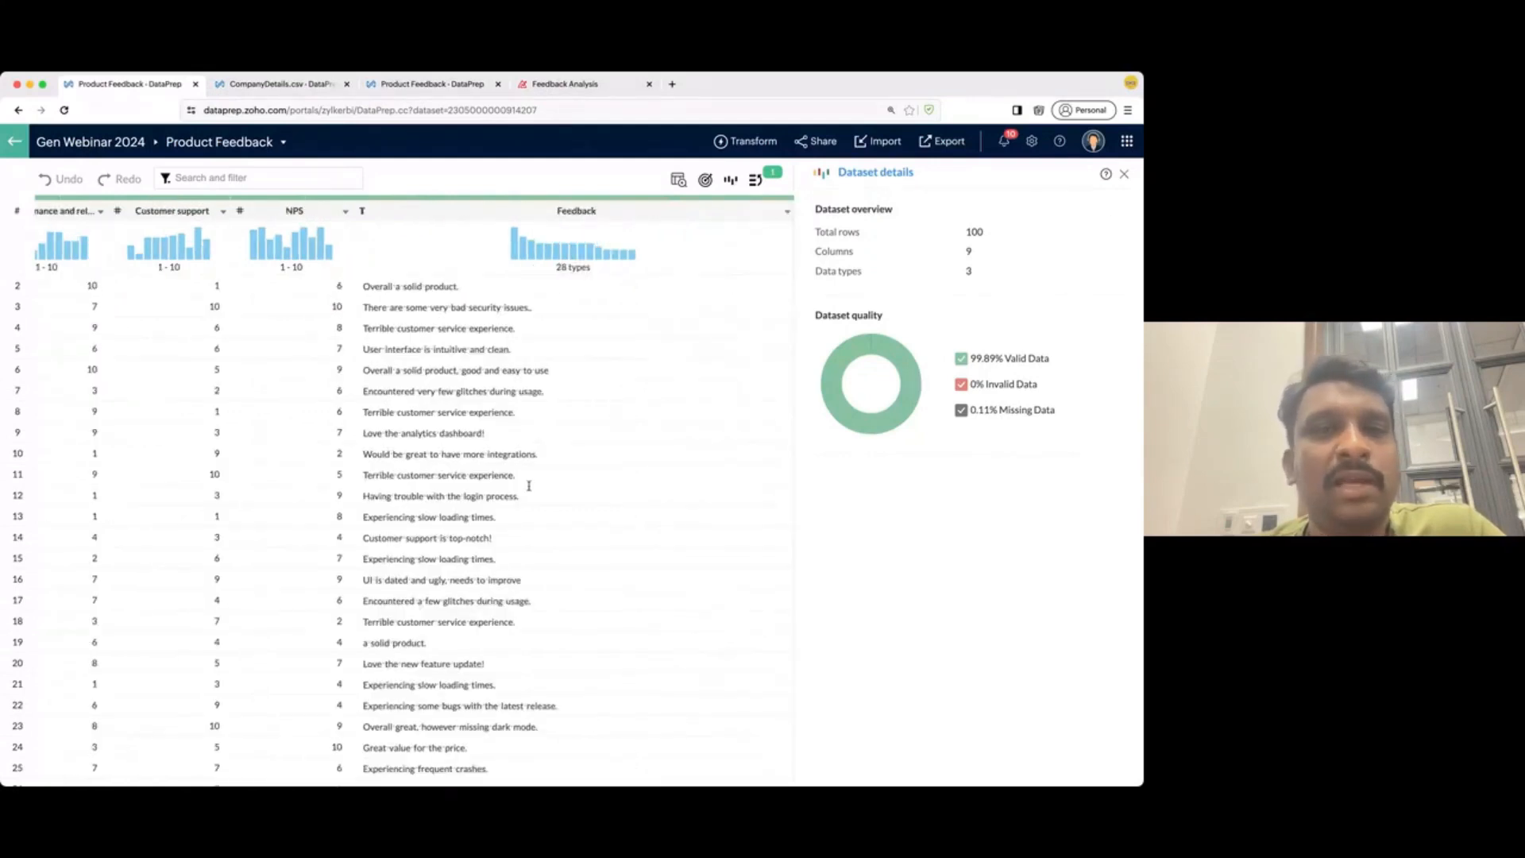
{"action": "scroll", "coordinate": [528, 485], "scroll_direction": "down", "scroll_amount": 1}
{"action": "scroll", "coordinate": [527, 491], "scroll_direction": "up", "scroll_amount": 1}
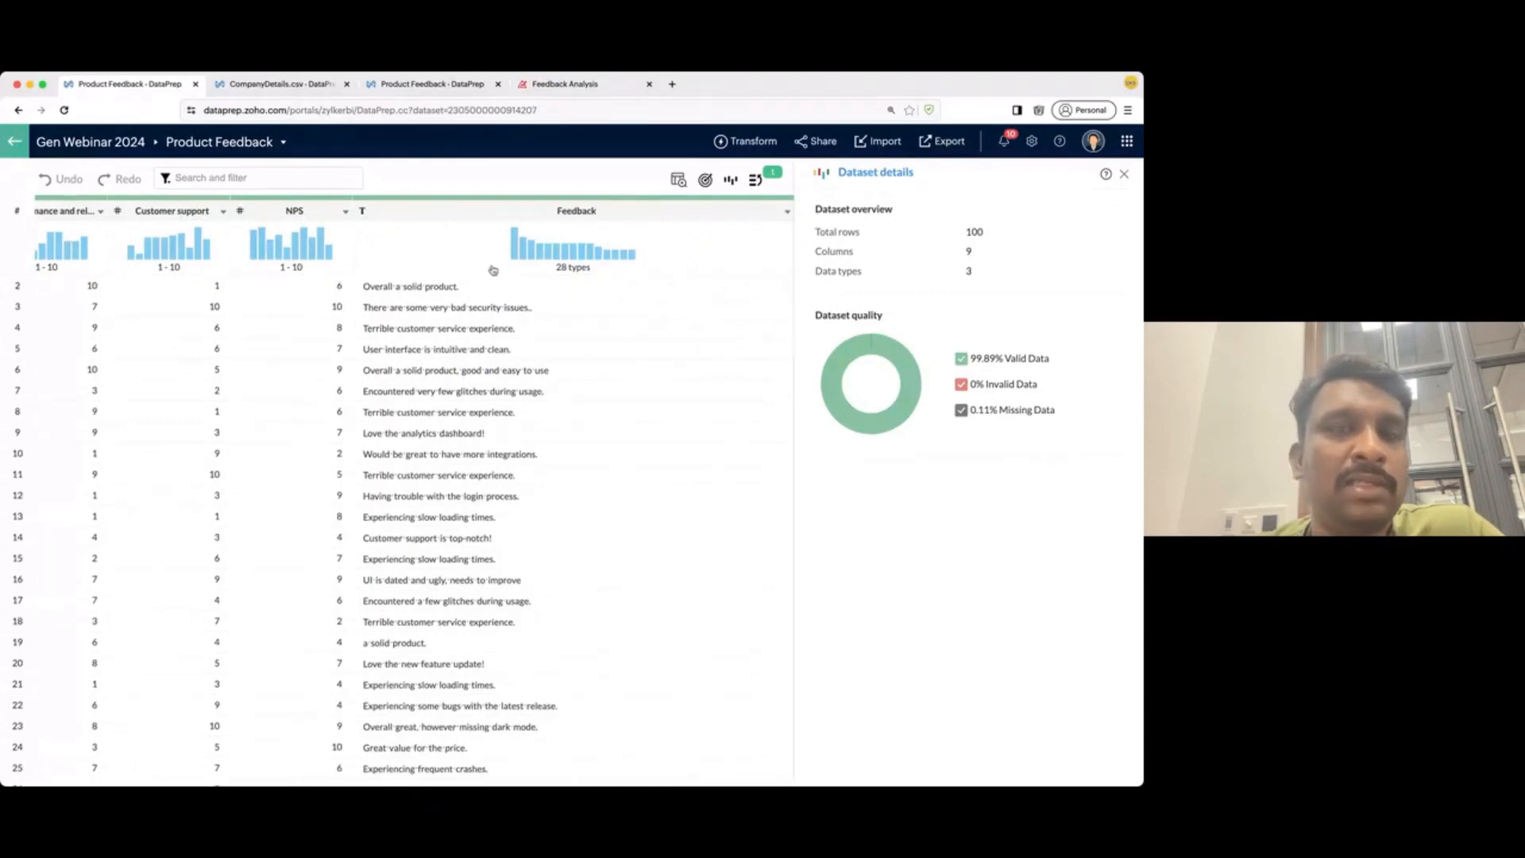
- Start Sentiment analysis on the Feedback column, then reload the page when it hangs
{"action": "left_click", "coordinate": [485, 217]}
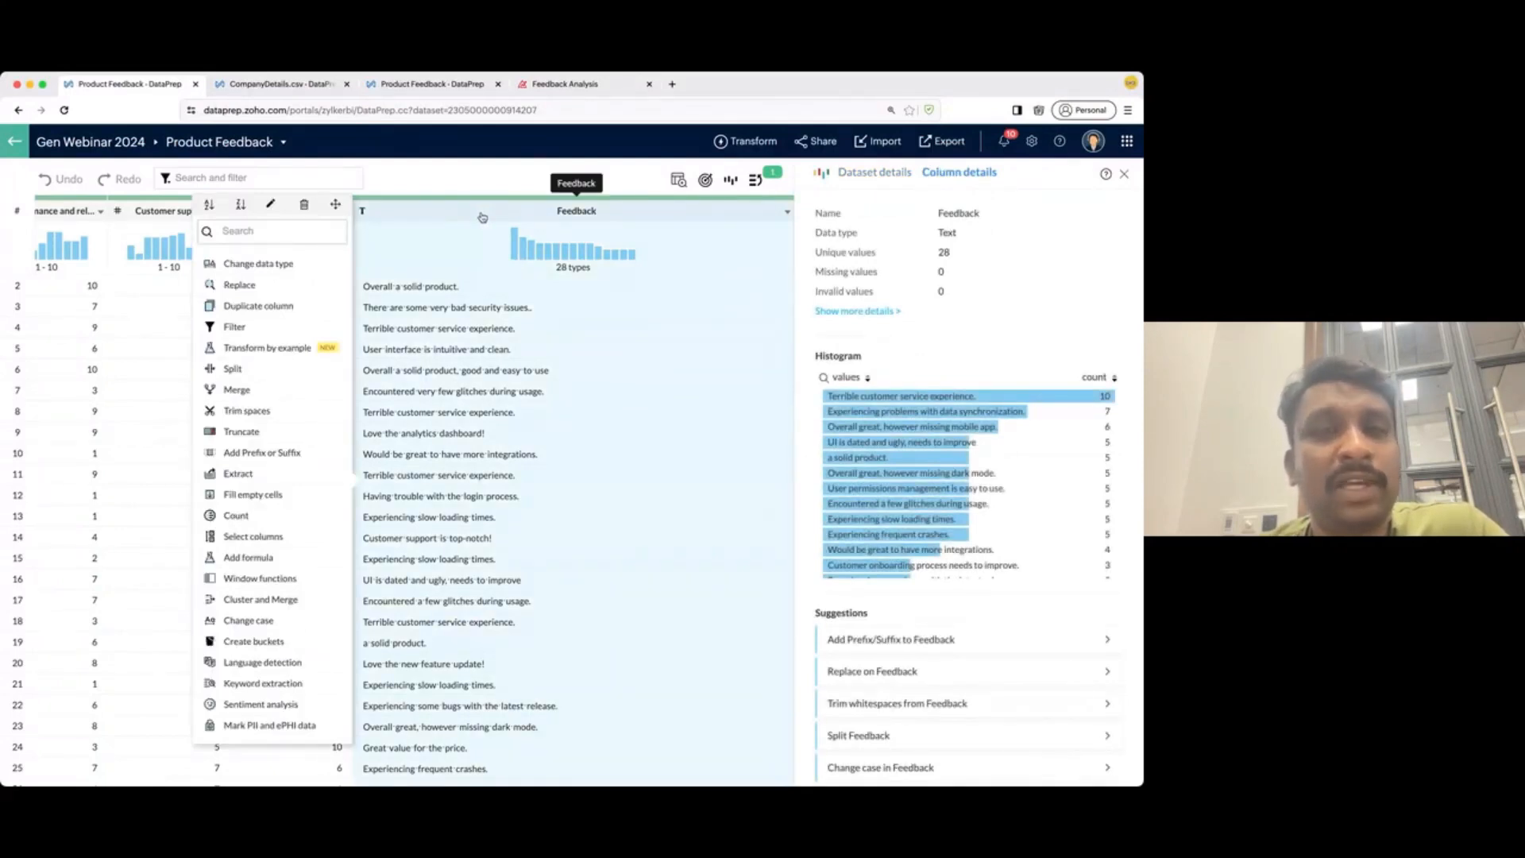
{"action": "left_click", "coordinate": [290, 704]}
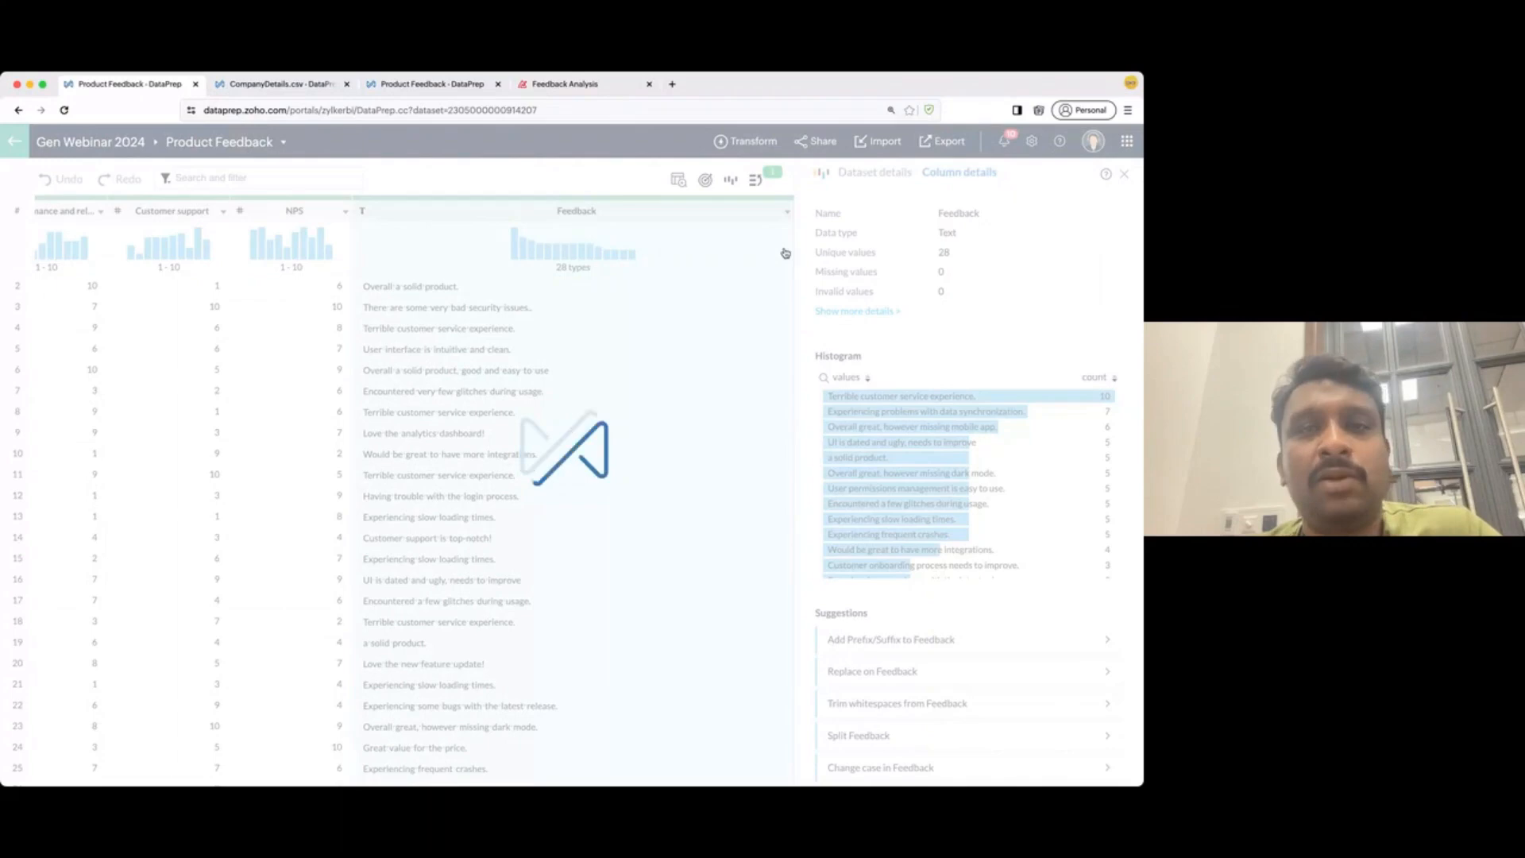
{"action": "left_click", "coordinate": [64, 110]}
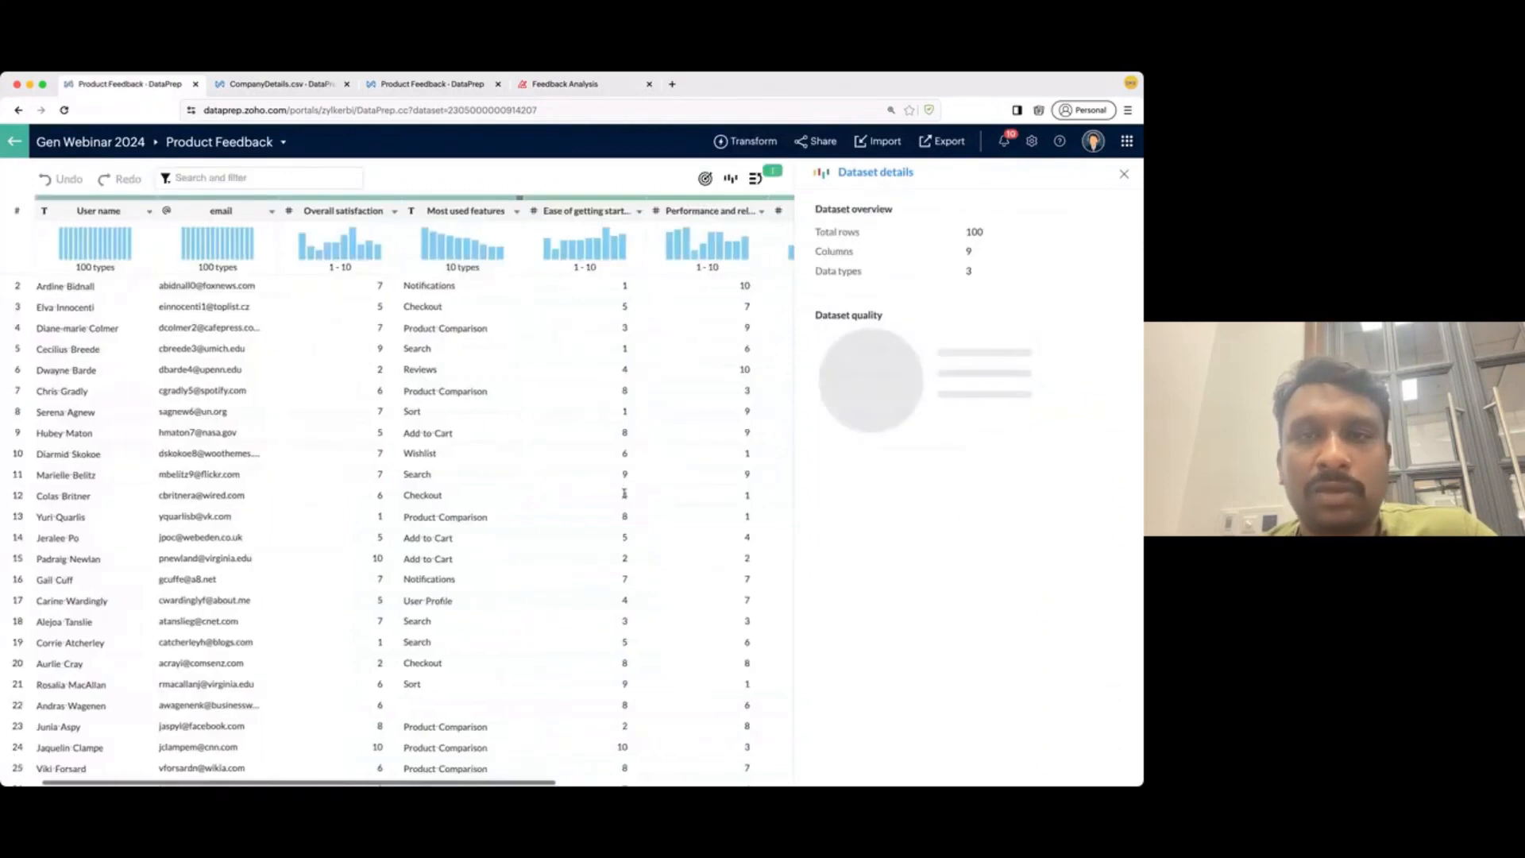
- Rerun Sentiment analysis on Feedback, outputting positive/negative labels to a new column named Sentiment
{"action": "scroll", "coordinate": [741, 253], "scroll_direction": "right", "scroll_amount": 5}
{"action": "left_click", "coordinate": [744, 210]}
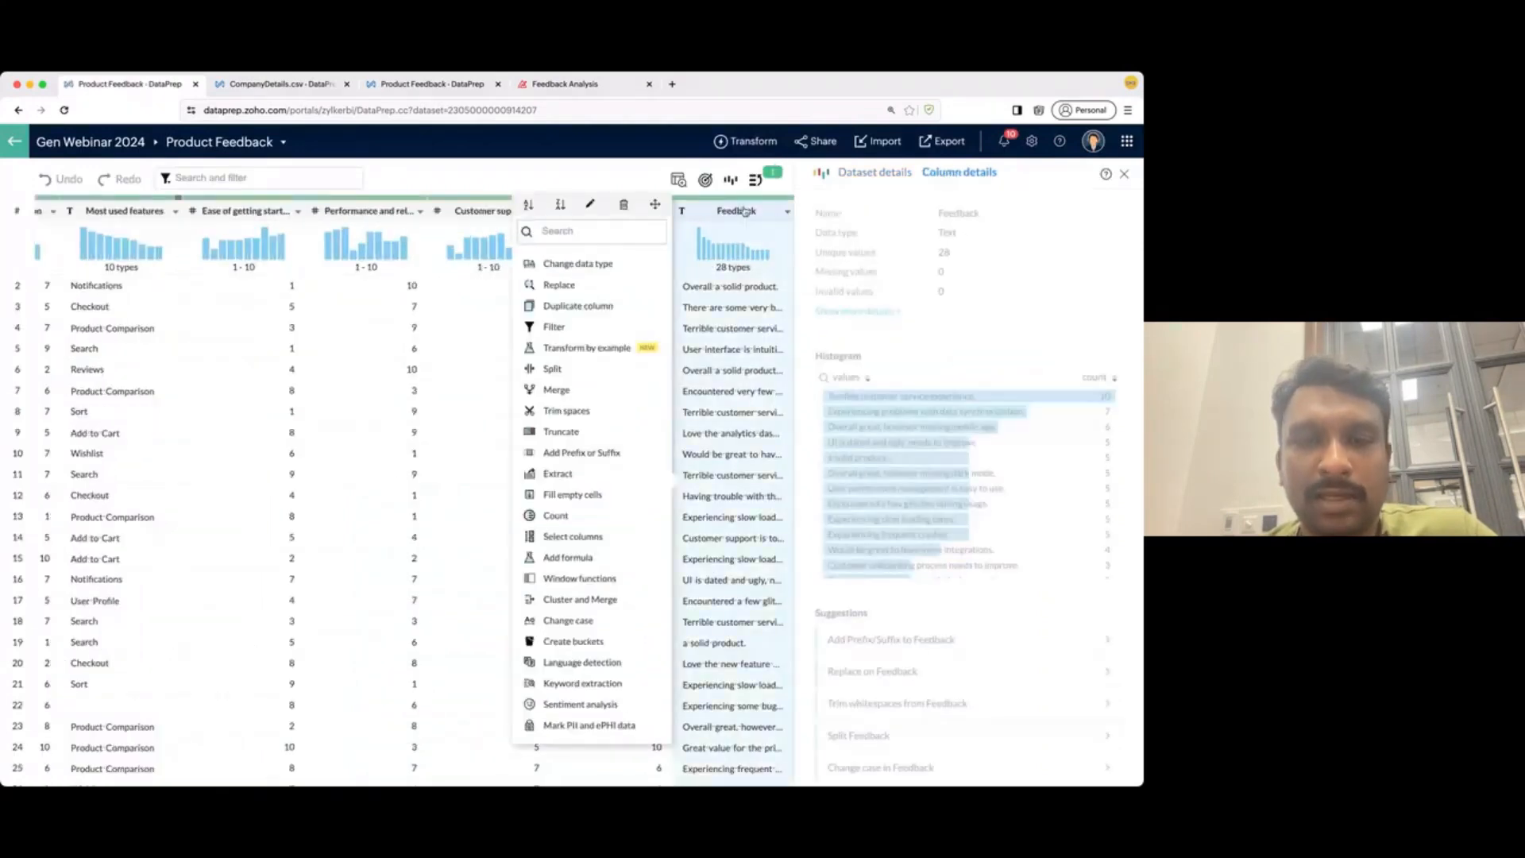
{"action": "left_click", "coordinate": [581, 704]}
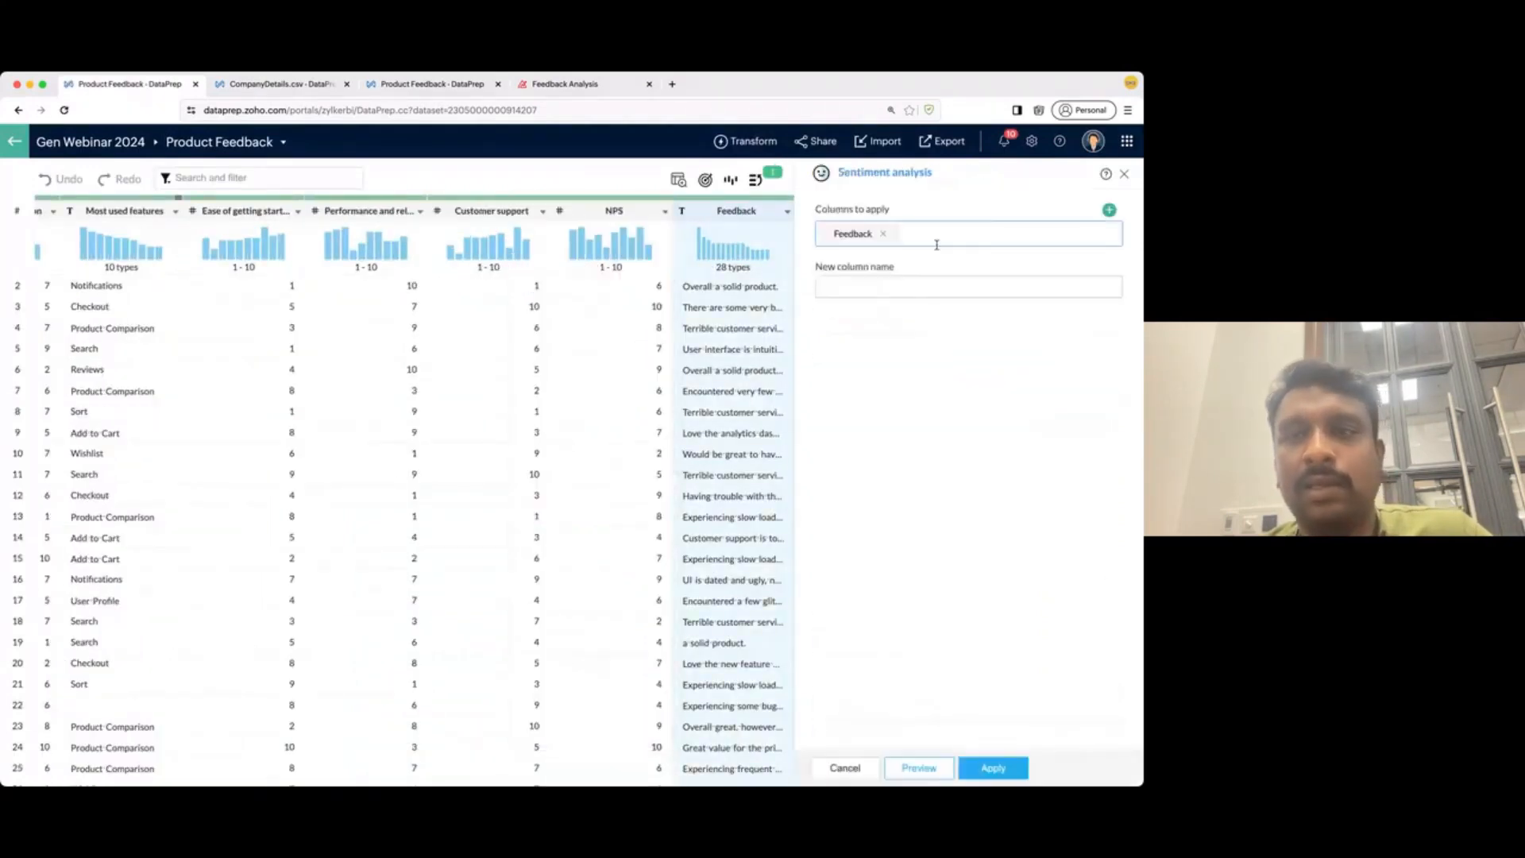
{"action": "left_click", "coordinate": [916, 283]}
{"action": "left_click", "coordinate": [920, 320]}
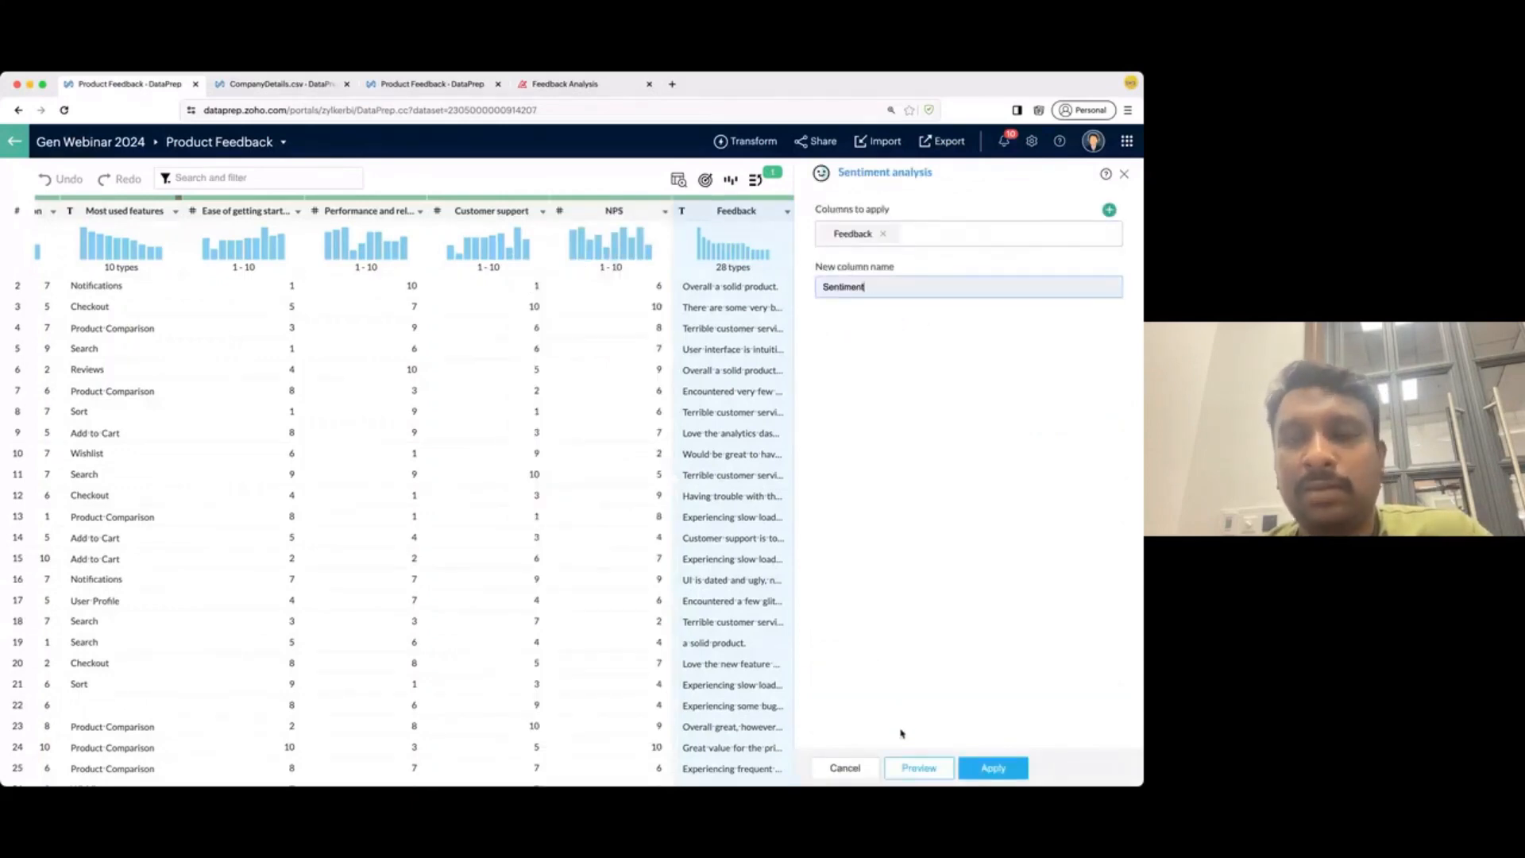
{"action": "left_click", "coordinate": [993, 768]}
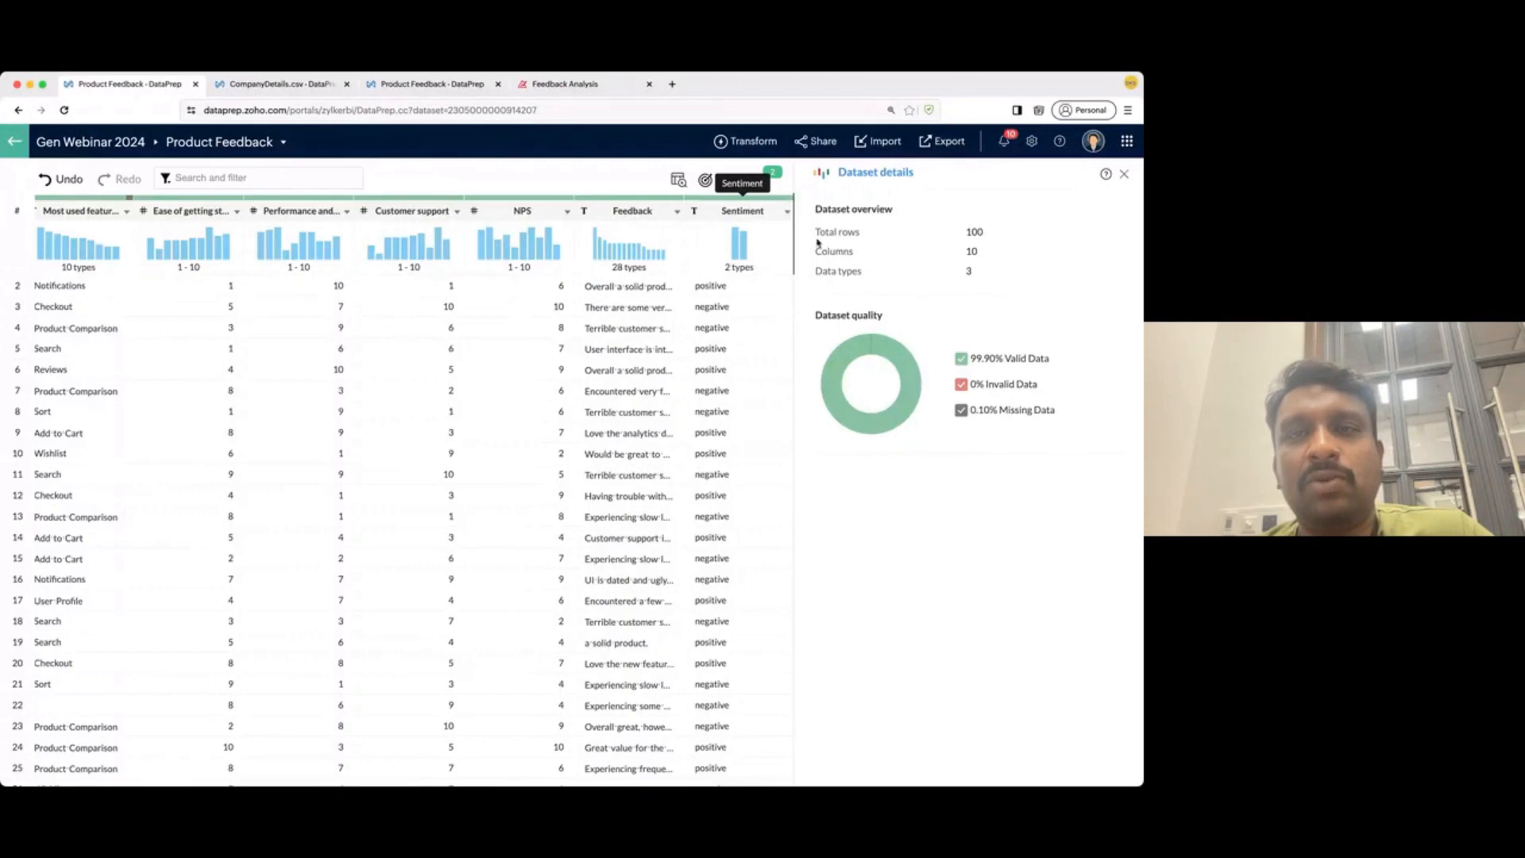
{"action": "left_click_drag", "start_coordinate": [684, 212], "coordinate": [818, 242]}
{"action": "scroll", "coordinate": [684, 385], "scroll_direction": "right", "scroll_amount": 2}
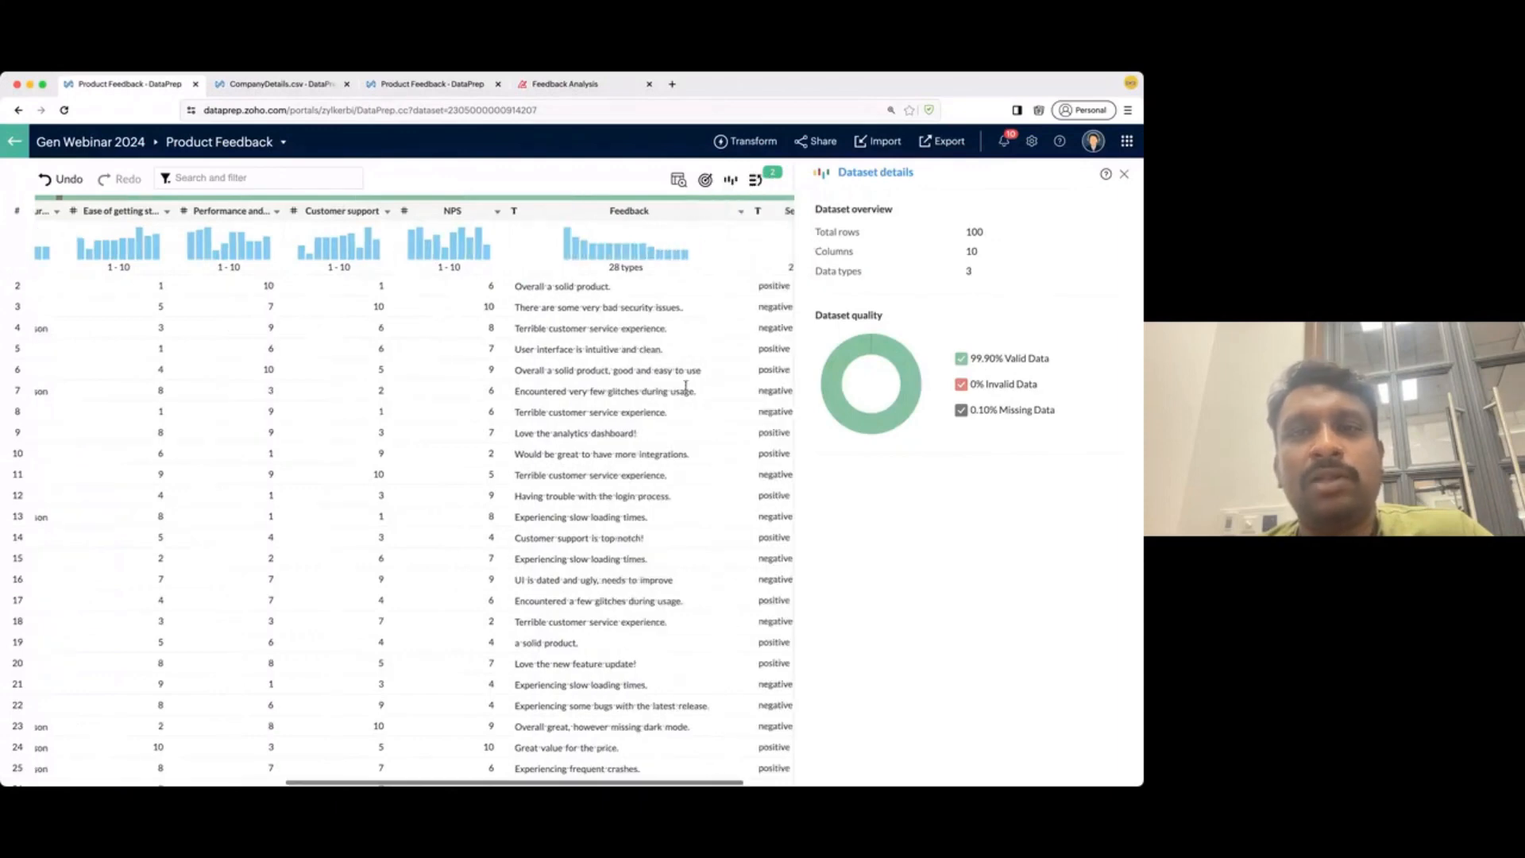
- Run Keyword extraction on the Feedback column, saving results to a new column named Keywords
{"action": "left_click", "coordinate": [624, 216]}
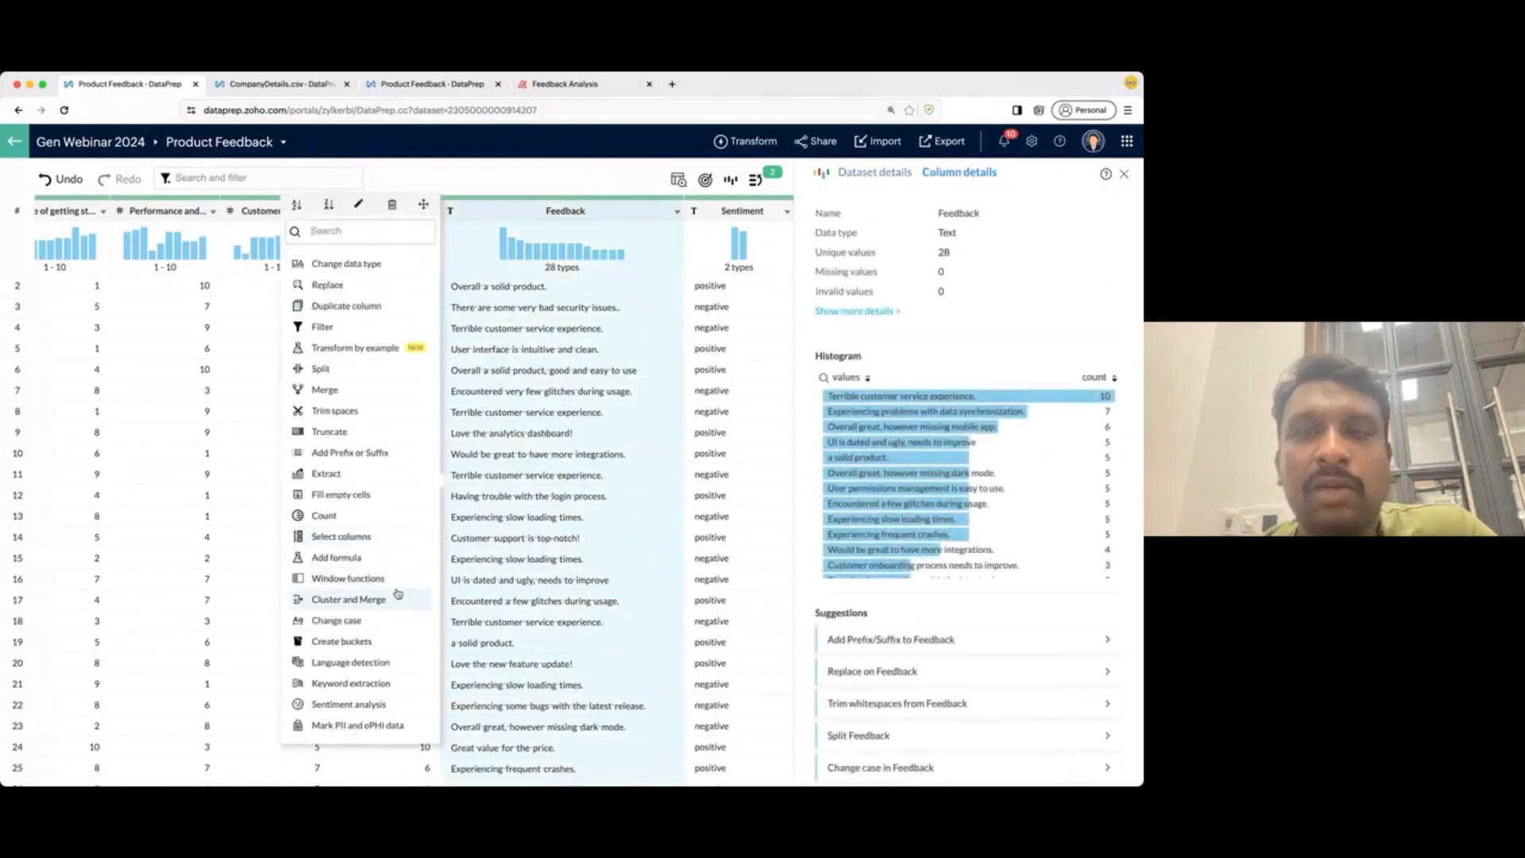
{"action": "left_click", "coordinate": [386, 665]}
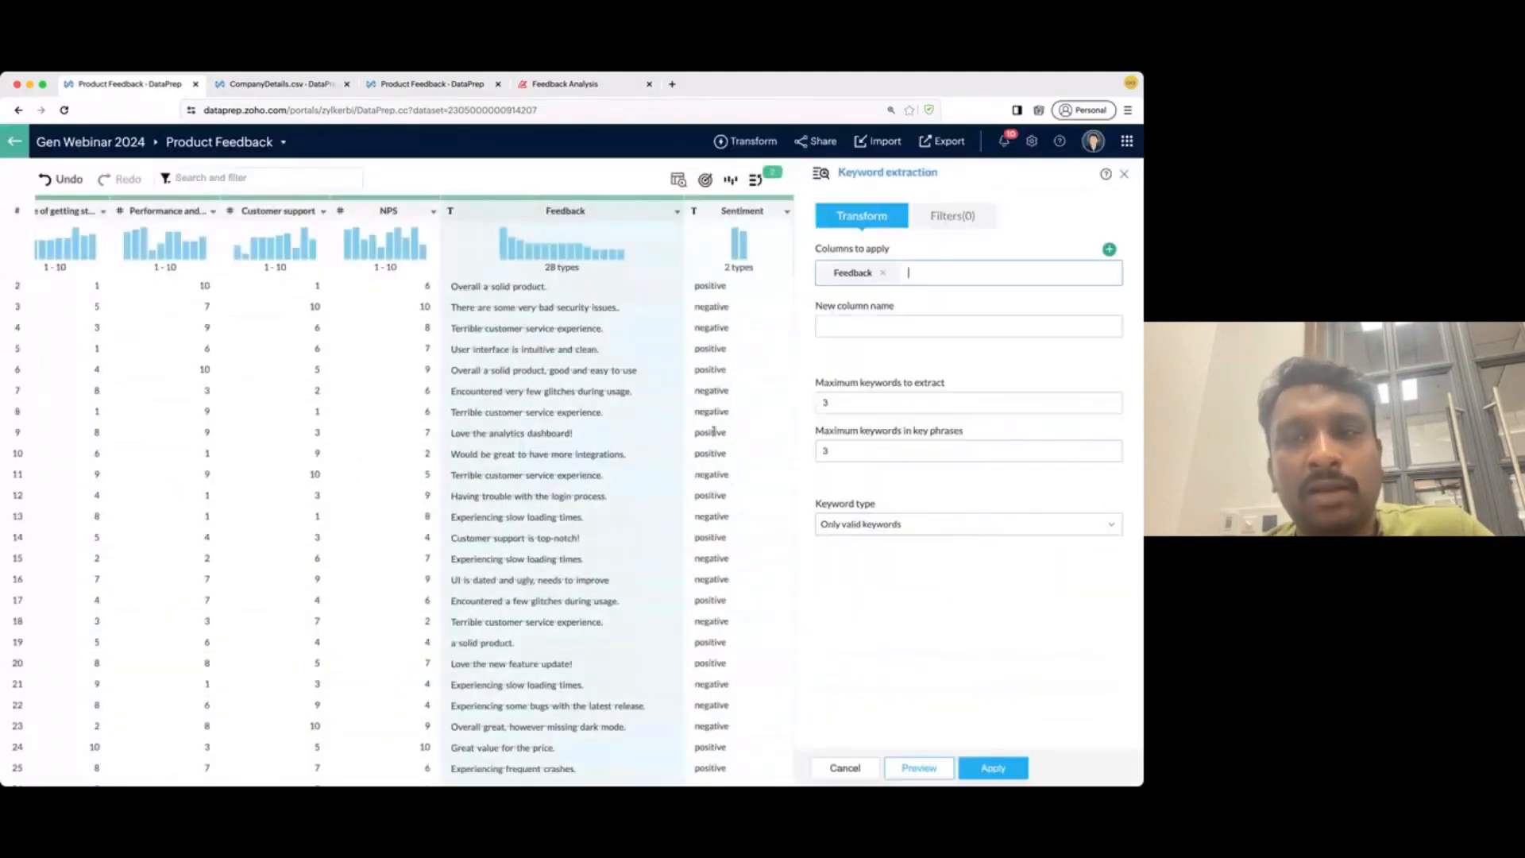
{"action": "left_click", "coordinate": [893, 324]}
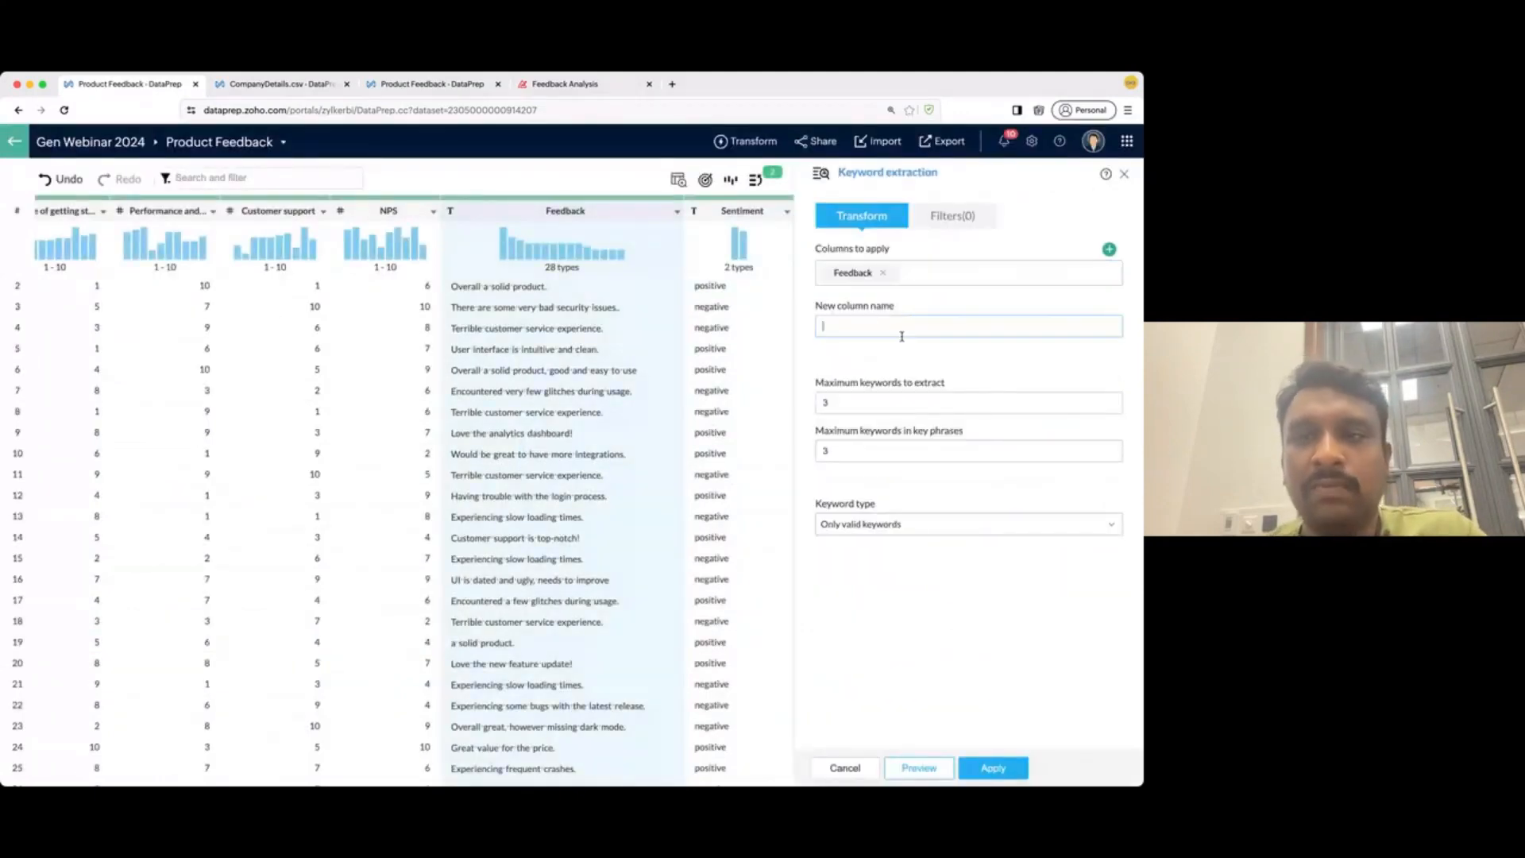
{"action": "left_click", "coordinate": [877, 429]}
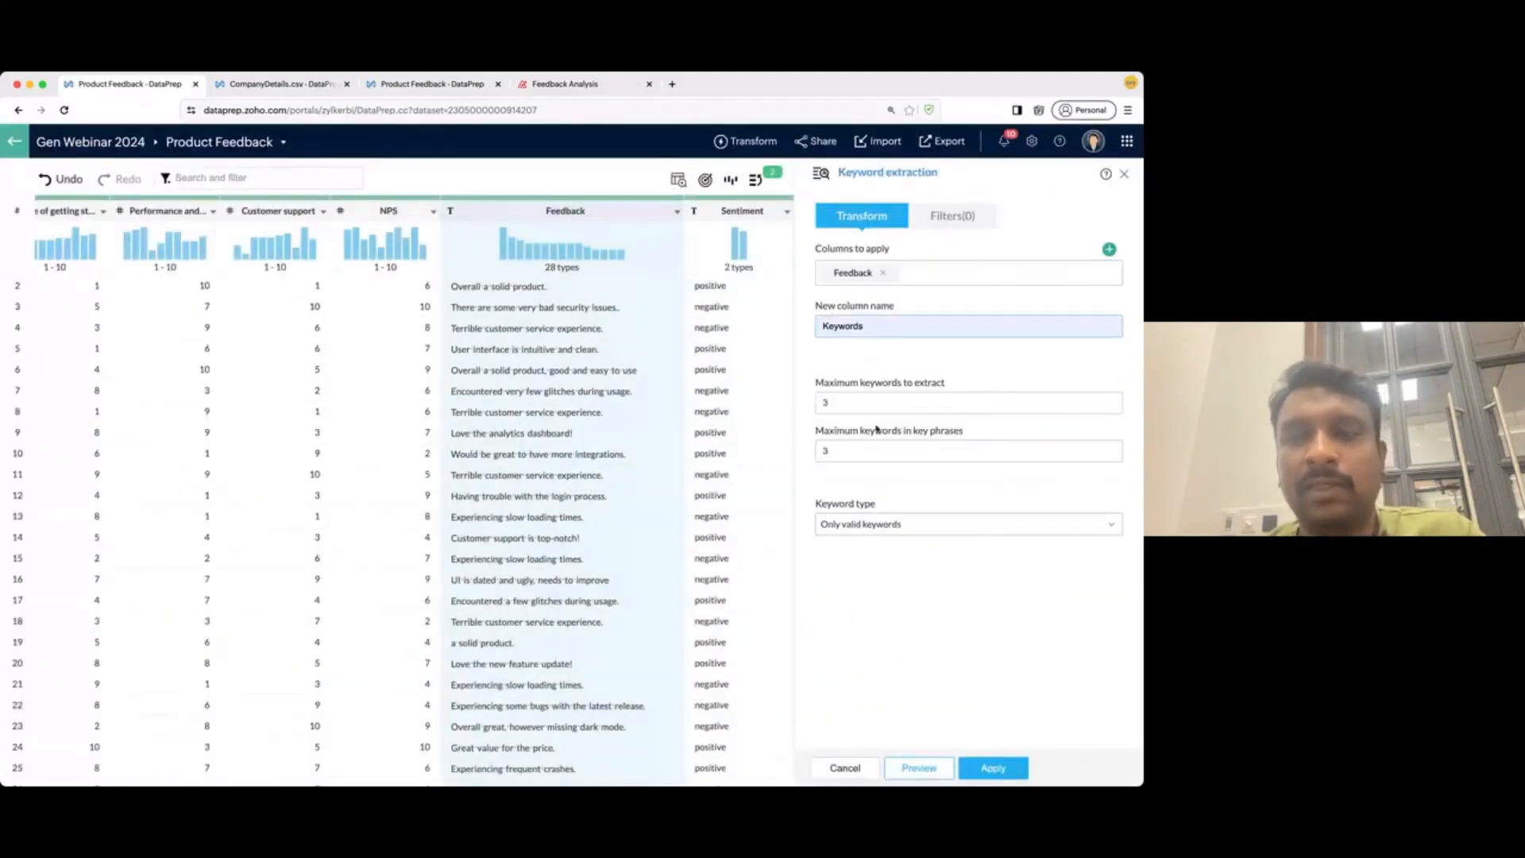
{"action": "left_click", "coordinate": [971, 770]}
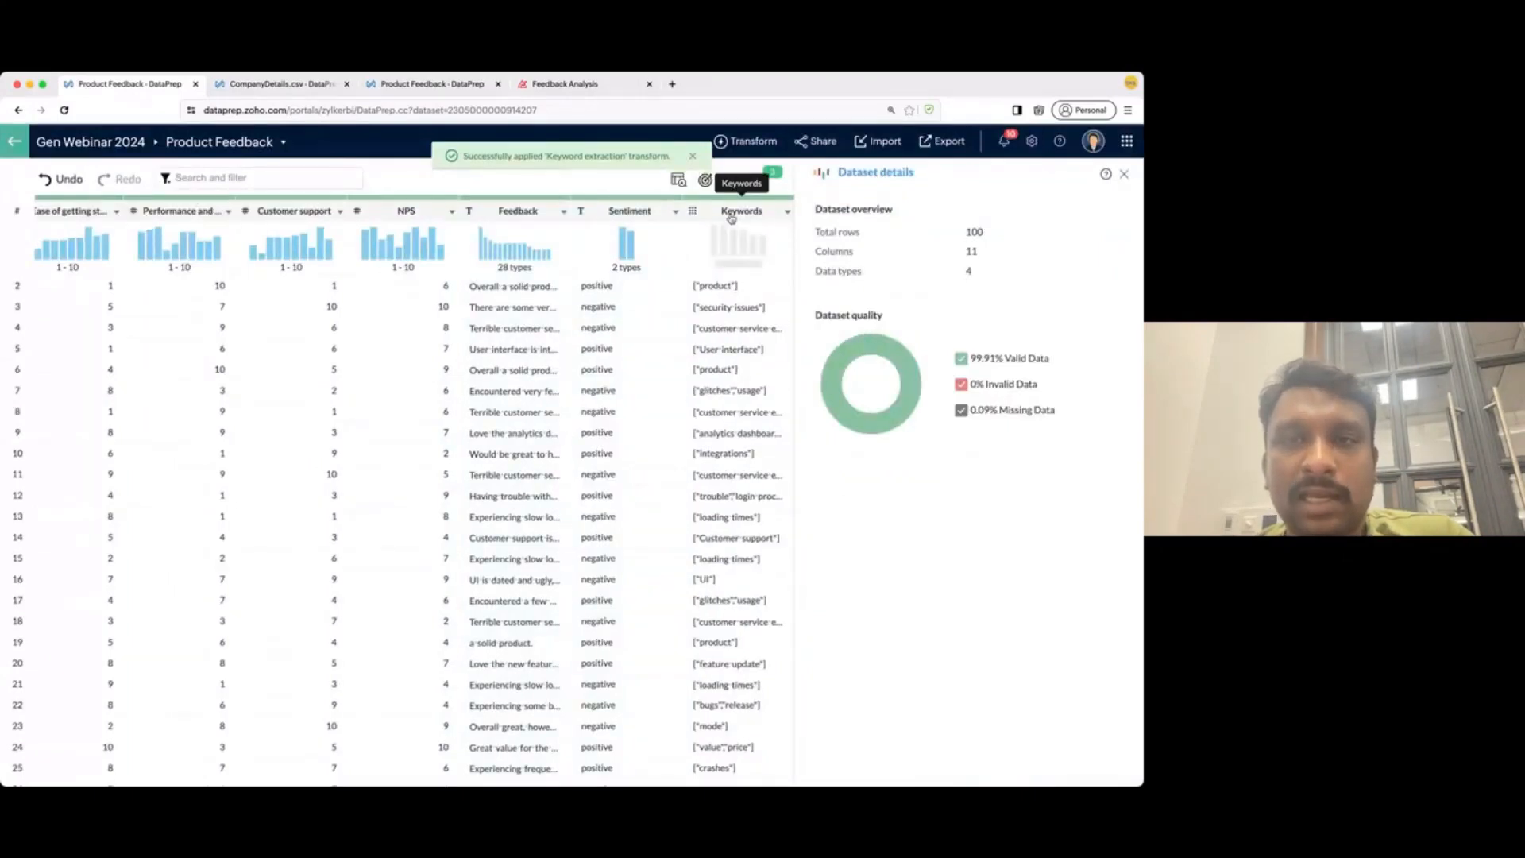
- Extract the Keywords lists into rows as a new Keyword column, then view the Feedback Analysis word cloud
{"action": "left_click", "coordinate": [732, 213]}
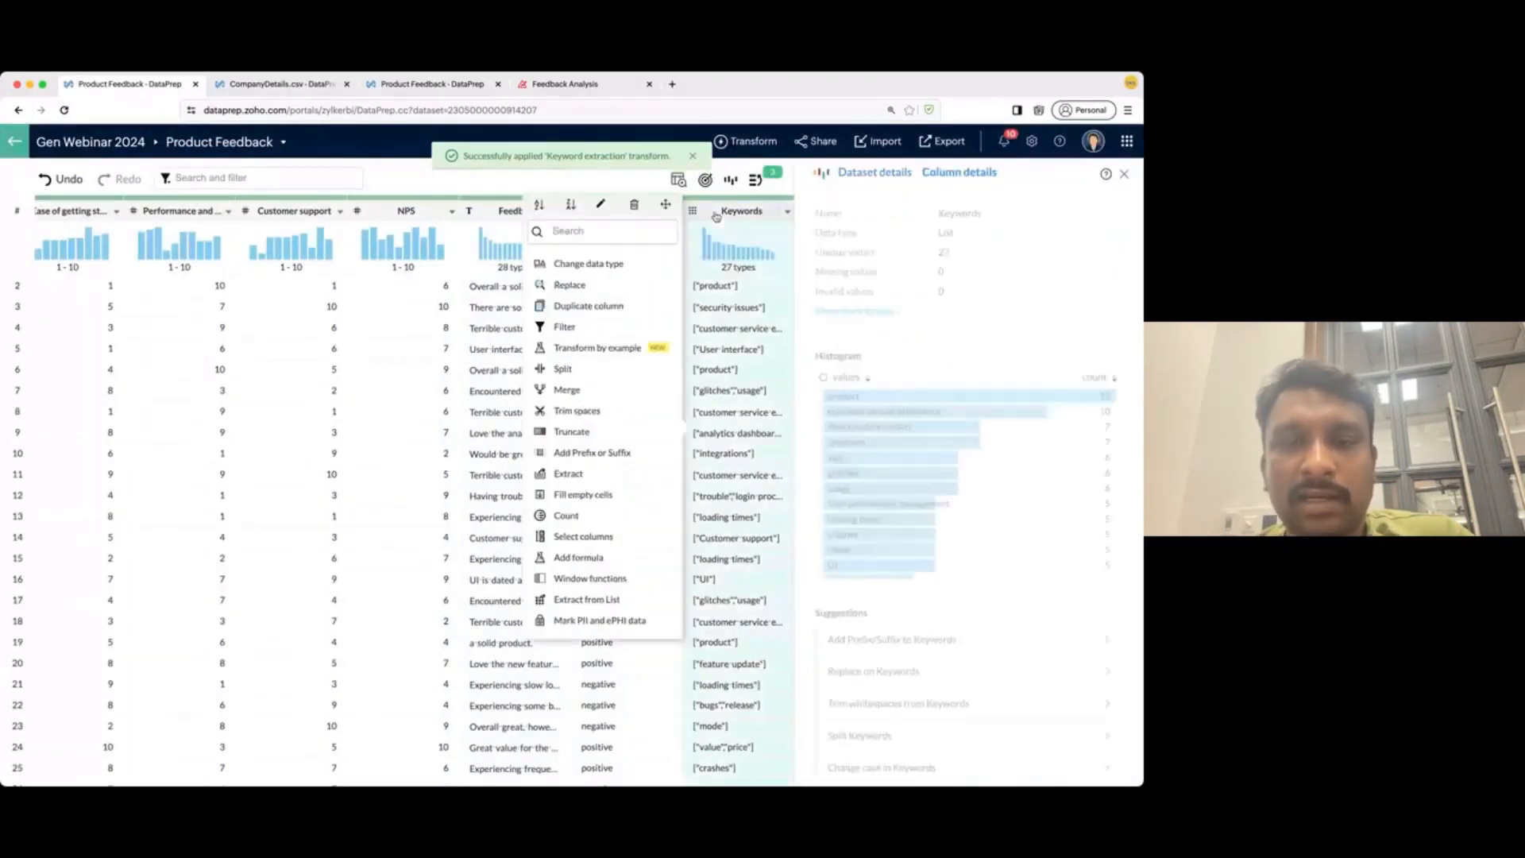
{"action": "left_click", "coordinate": [595, 620]}
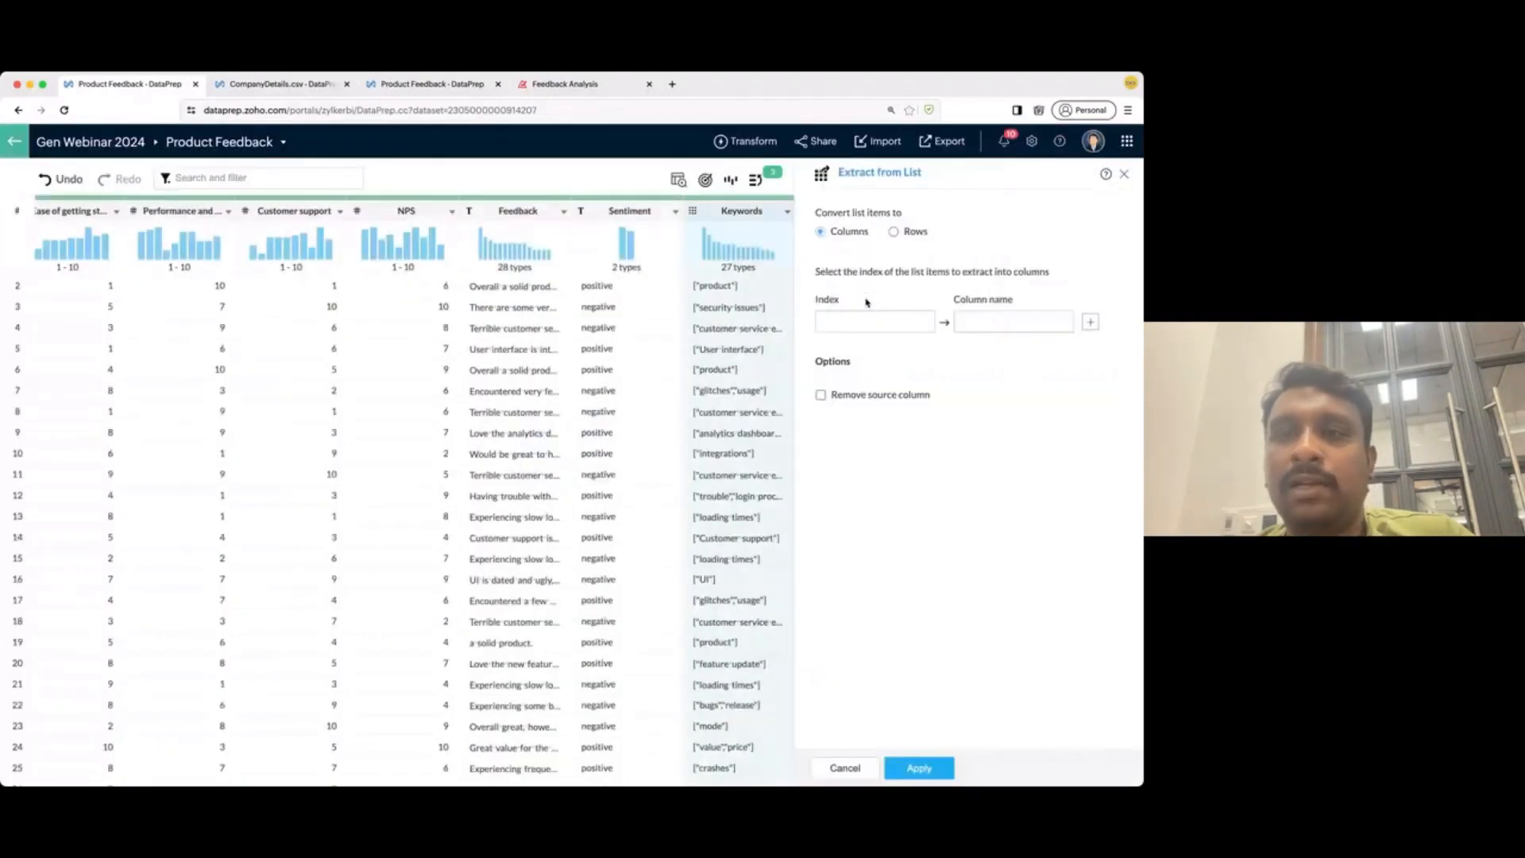
{"action": "left_click", "coordinate": [893, 232]}
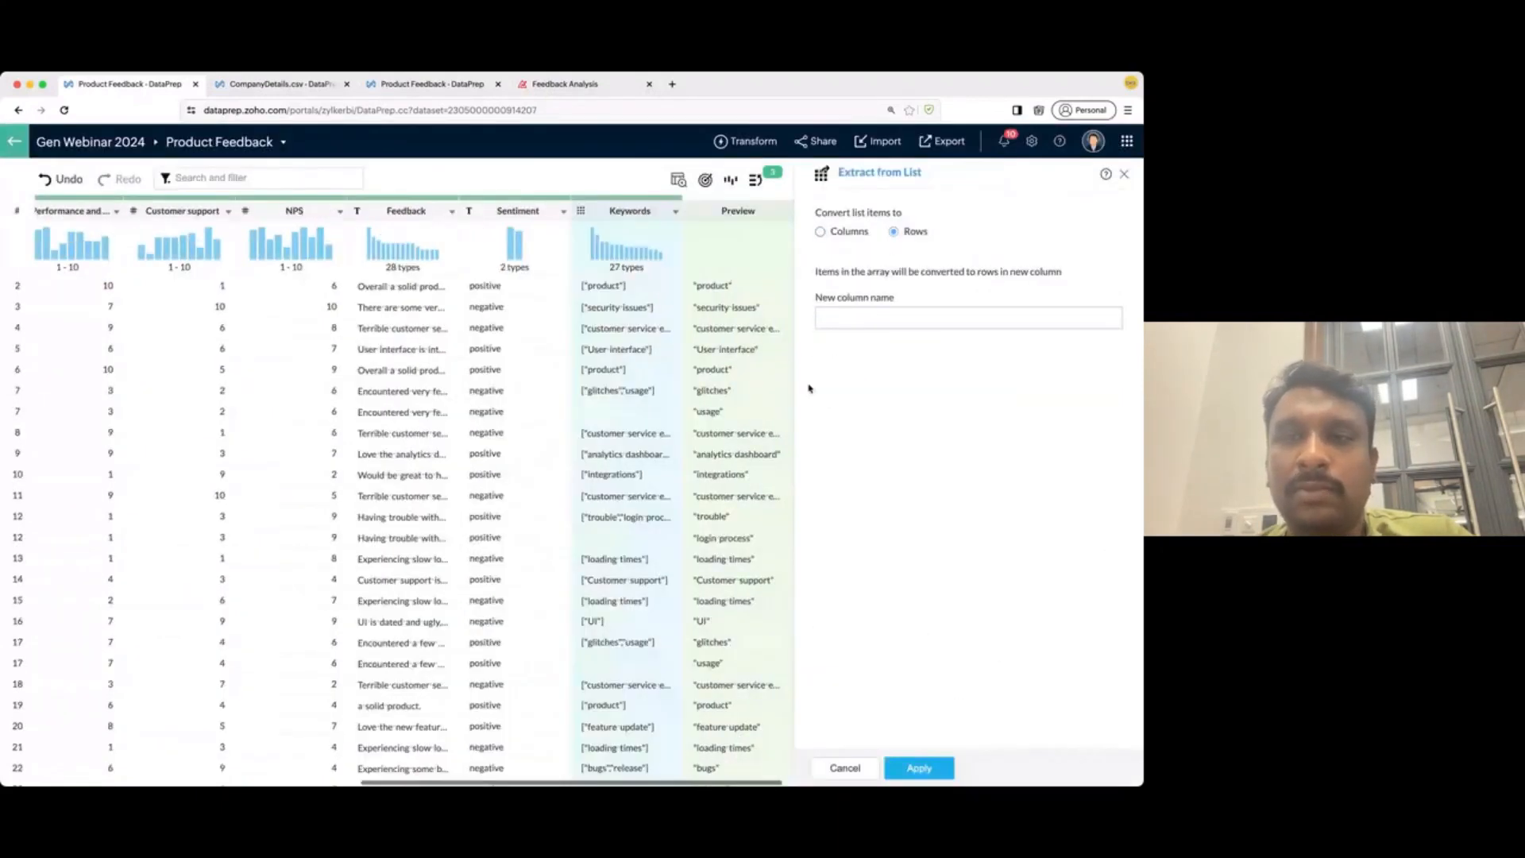
{"action": "left_click", "coordinate": [880, 318]}
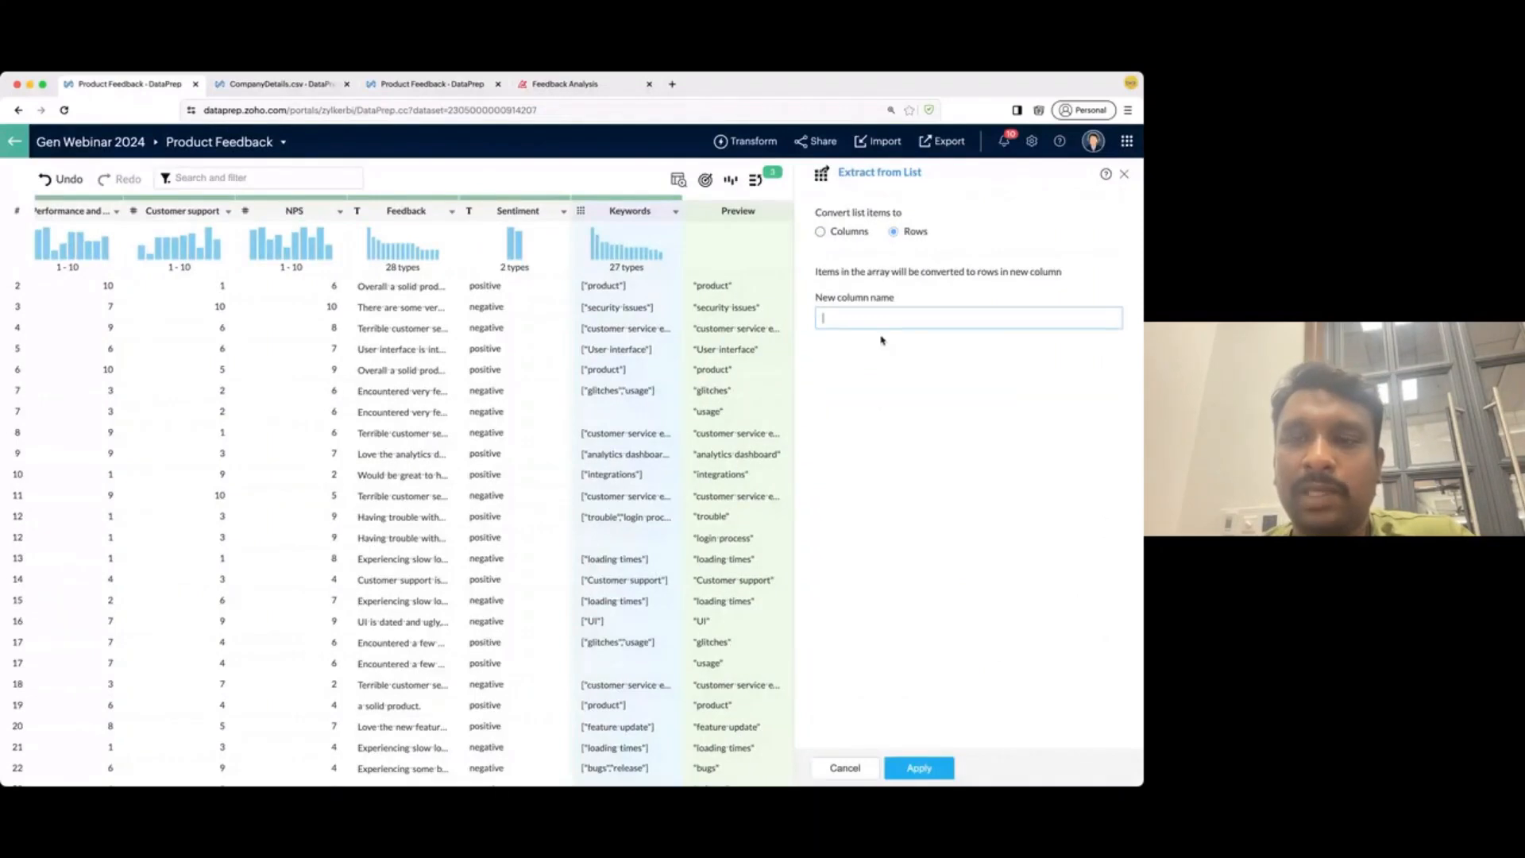
{"action": "type", "text": "Keyword"}
{"action": "left_click", "coordinate": [914, 768]}
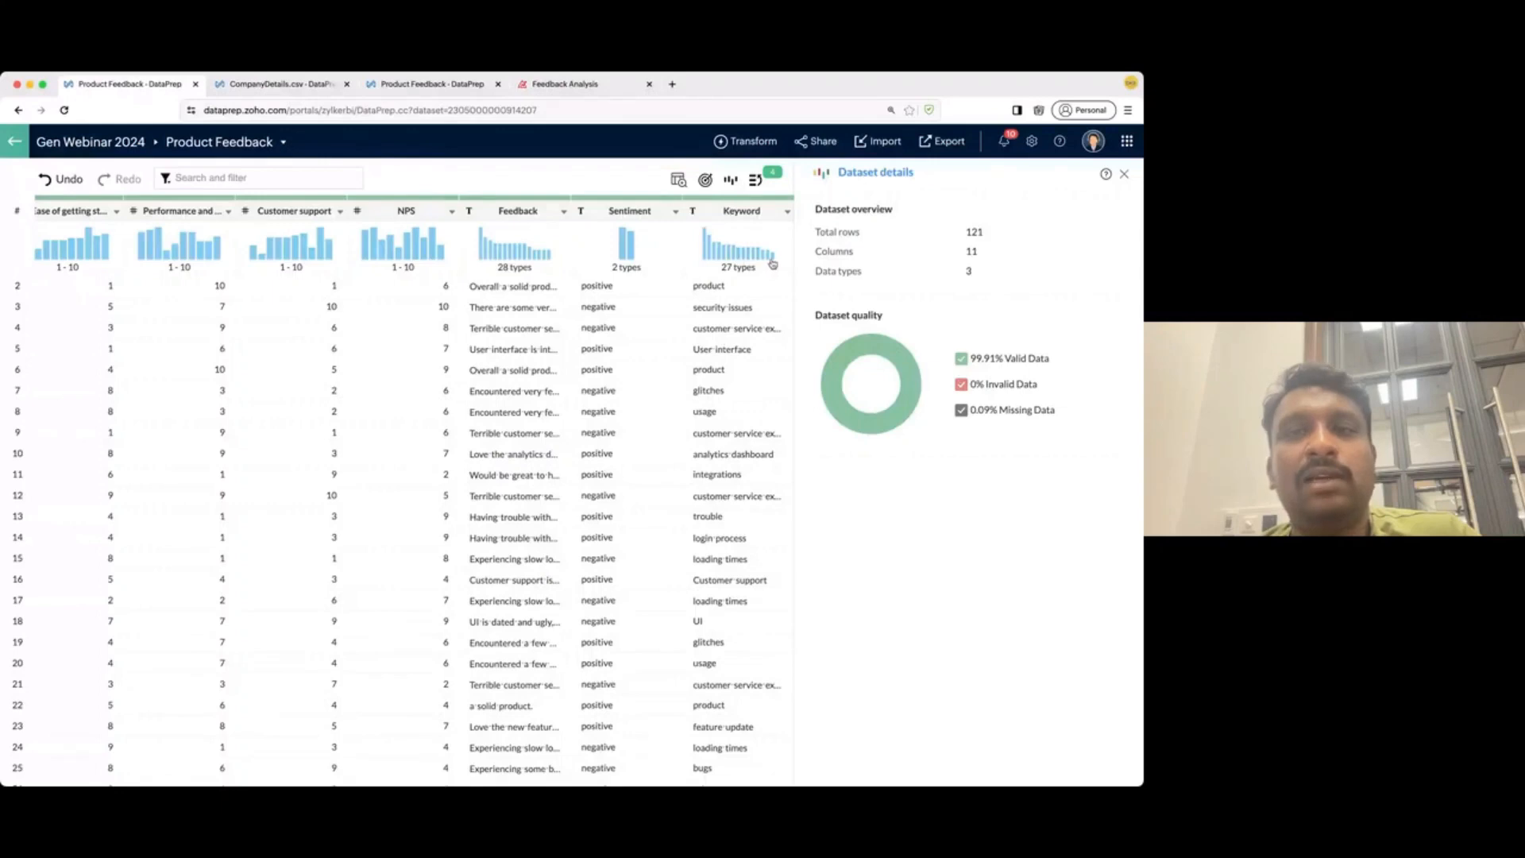
{"action": "left_click", "coordinate": [935, 156]}
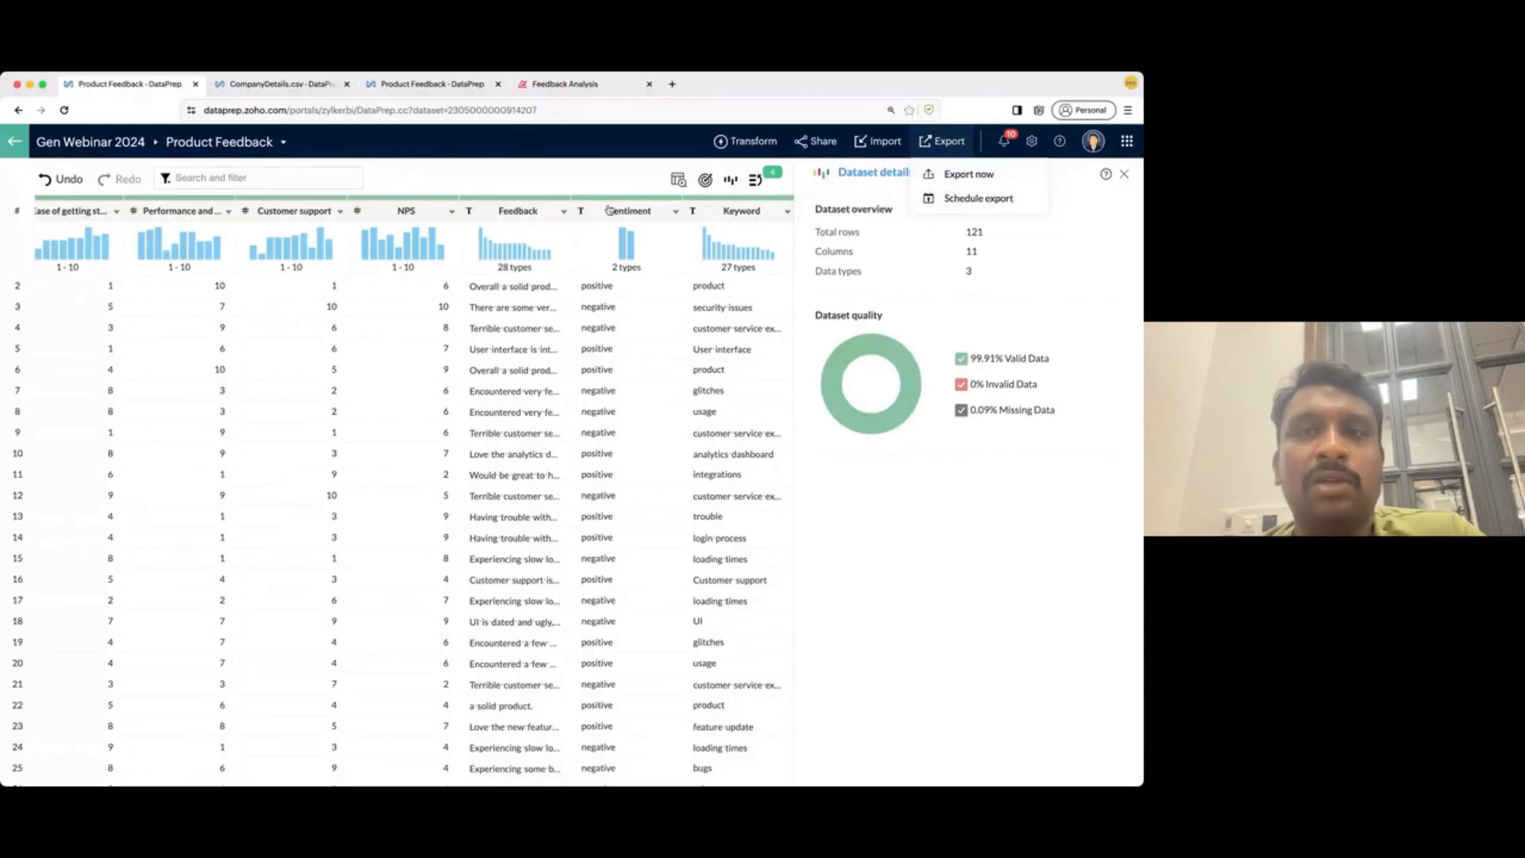
{"action": "left_click", "coordinate": [588, 84]}
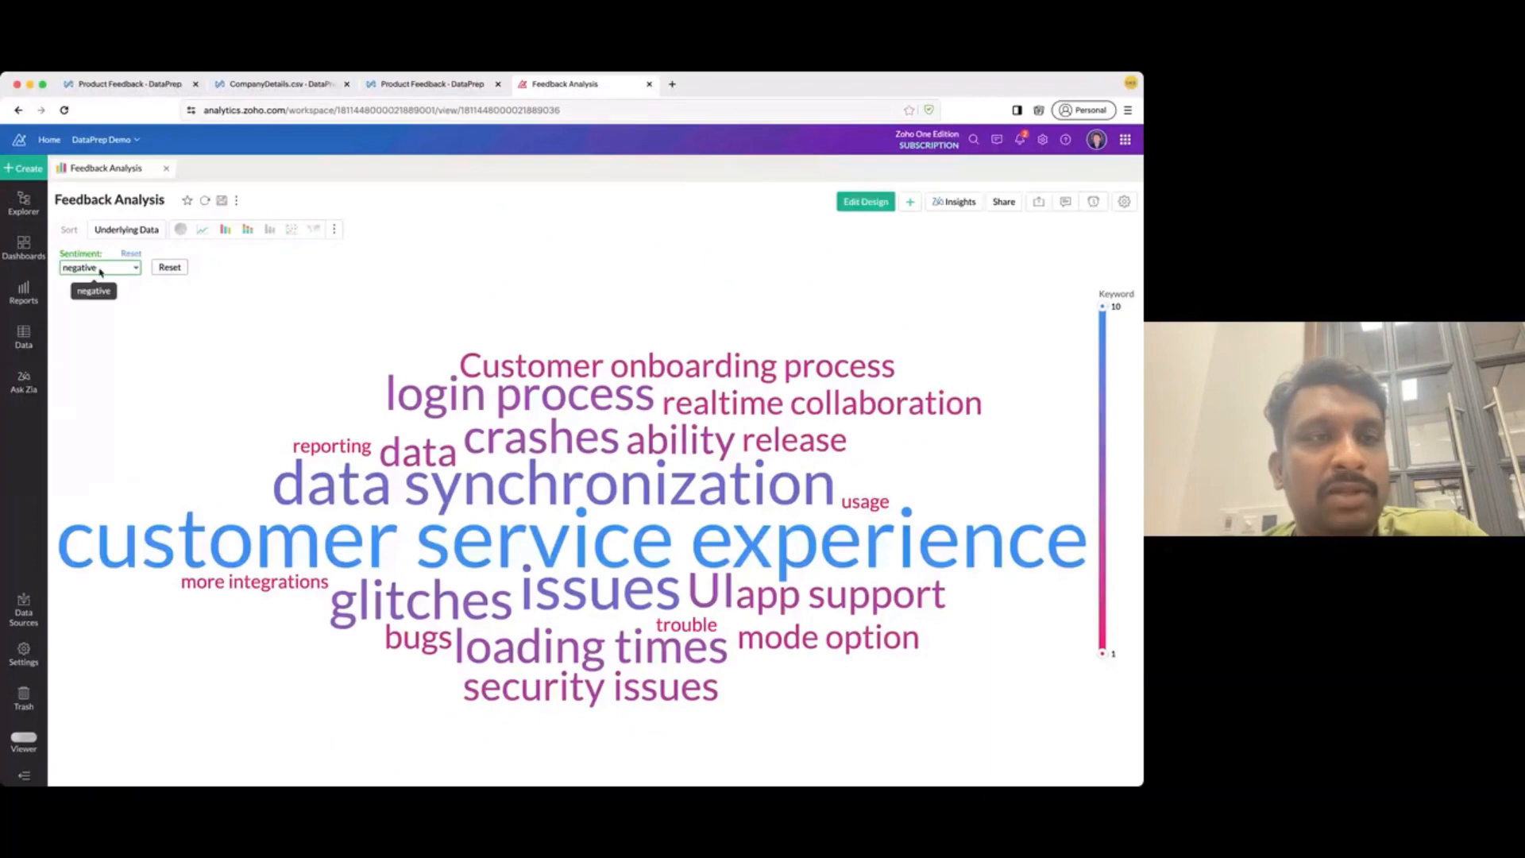
{"action": "left_click", "coordinate": [101, 270]}
{"action": "left_click", "coordinate": [103, 316]}
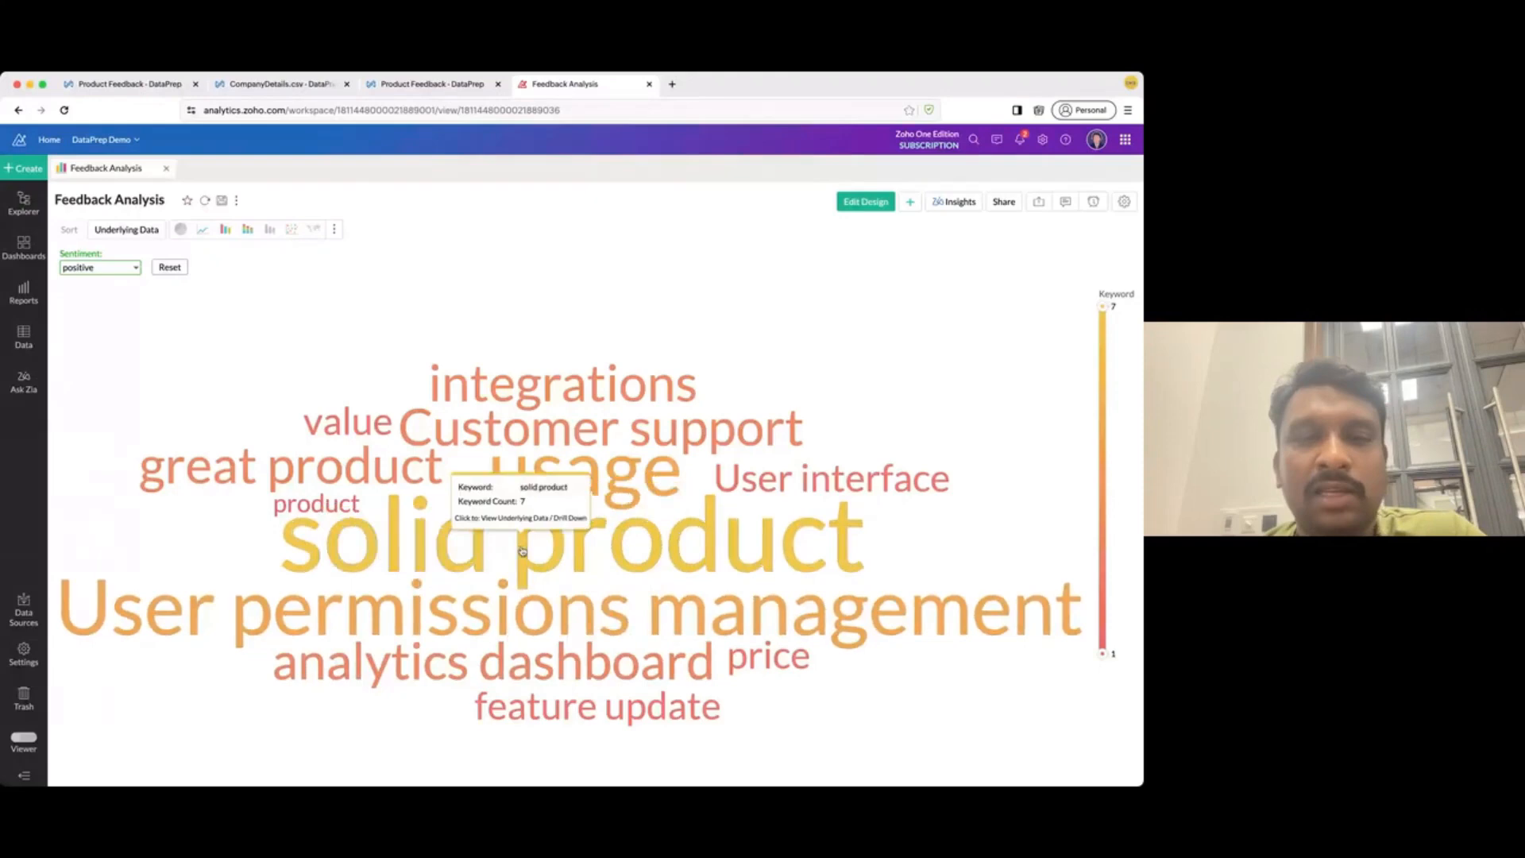
{"action": "left_click", "coordinate": [99, 267]}
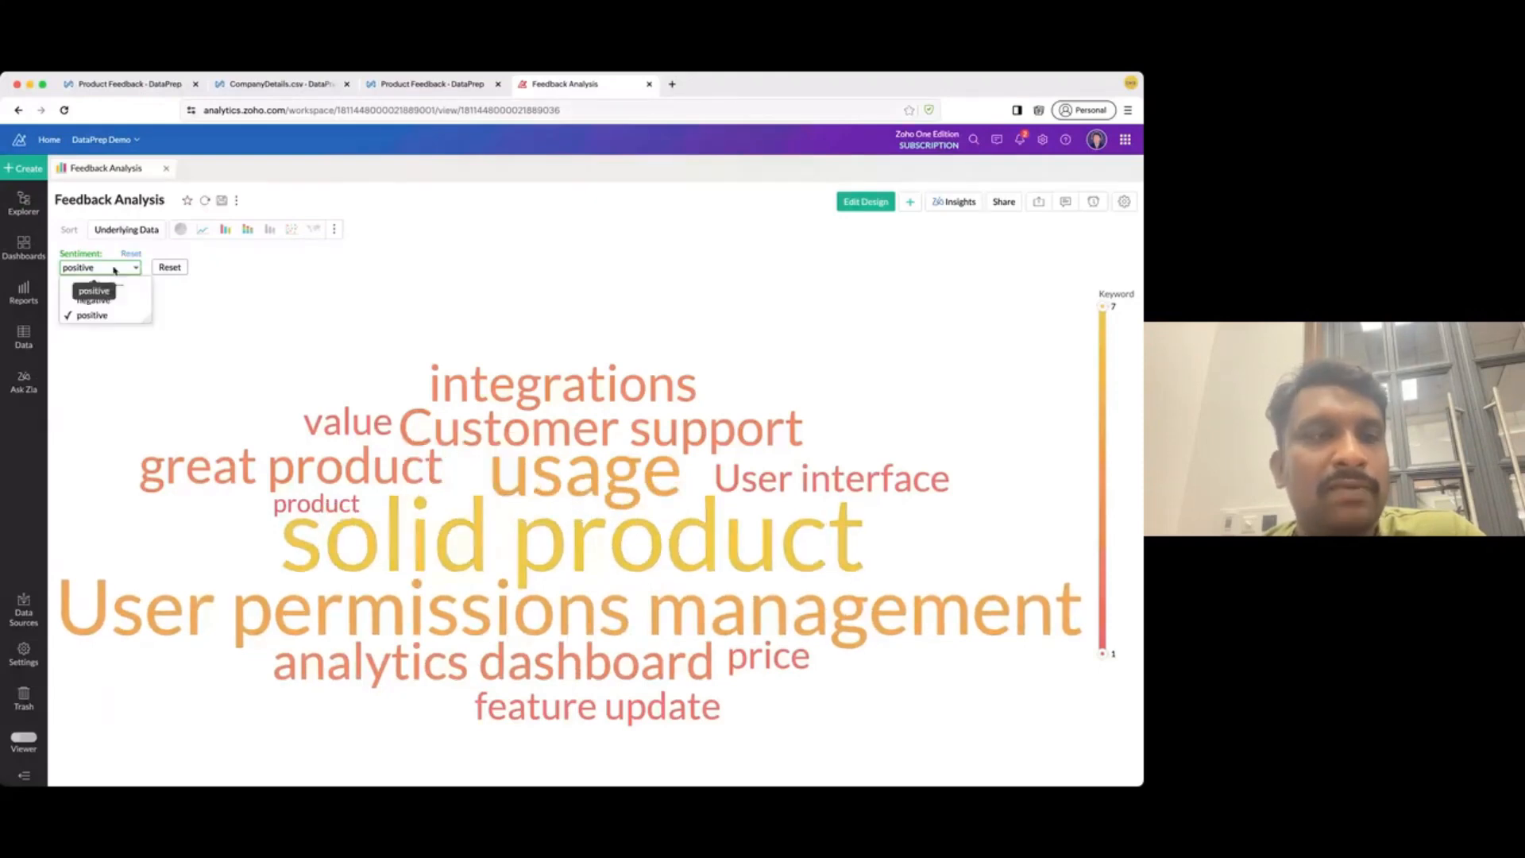
{"action": "left_click", "coordinate": [80, 290]}
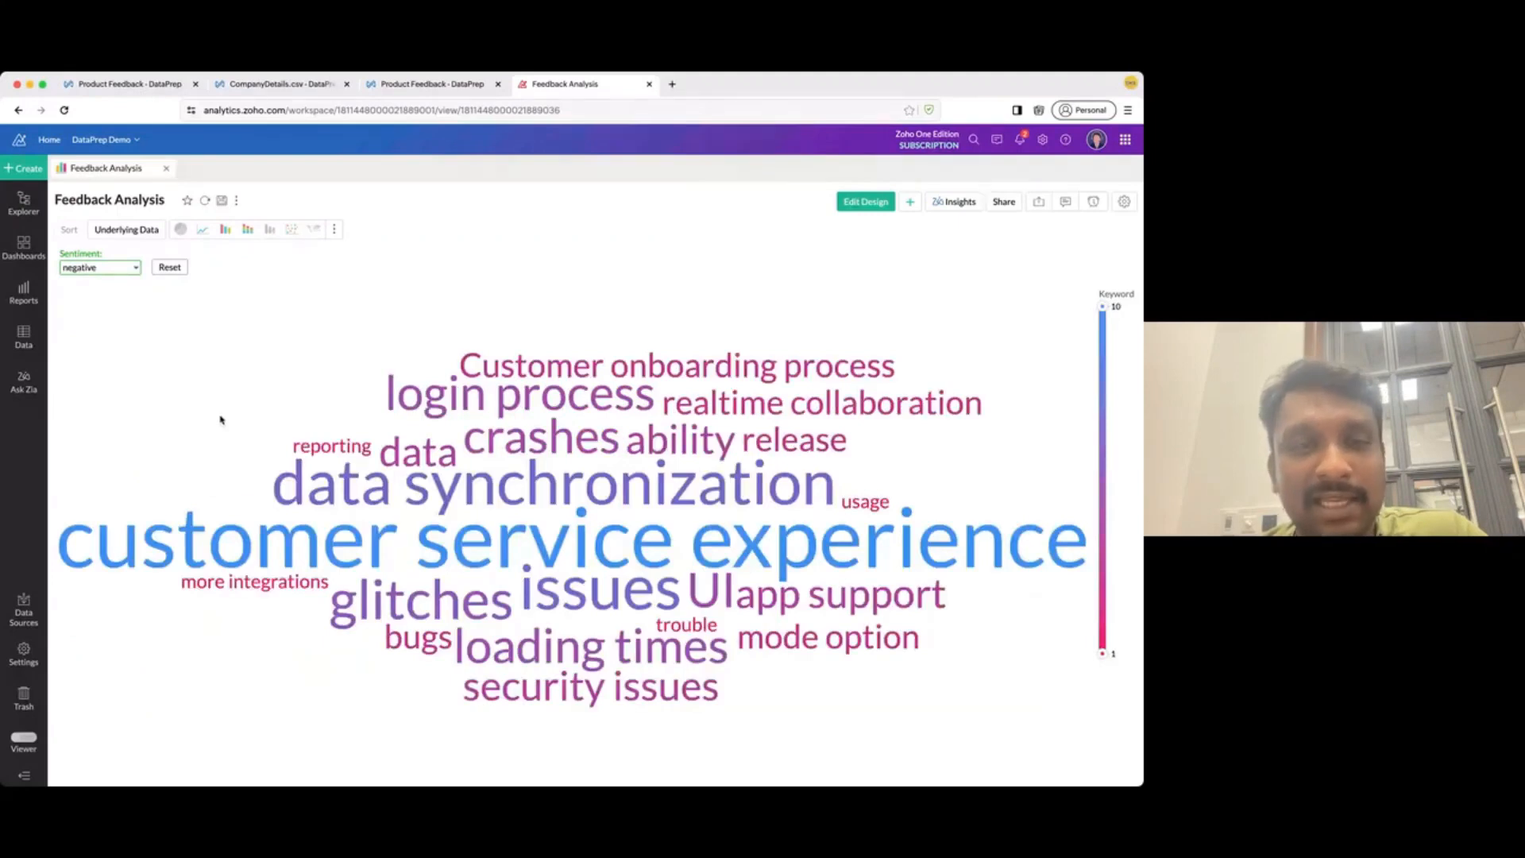
{"action": "mouse_move", "coordinate": [333, 547]}
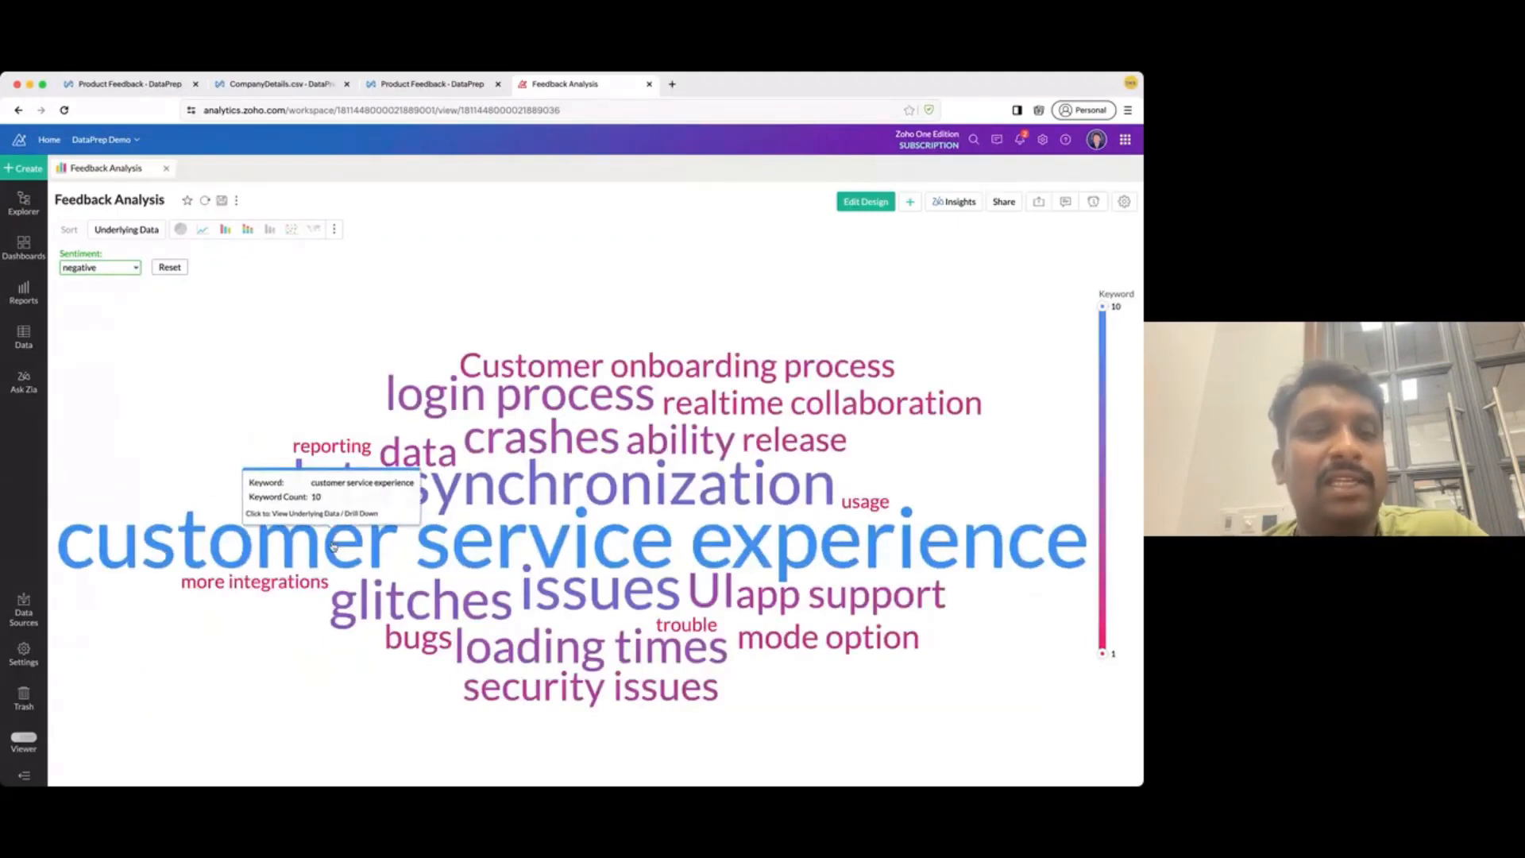